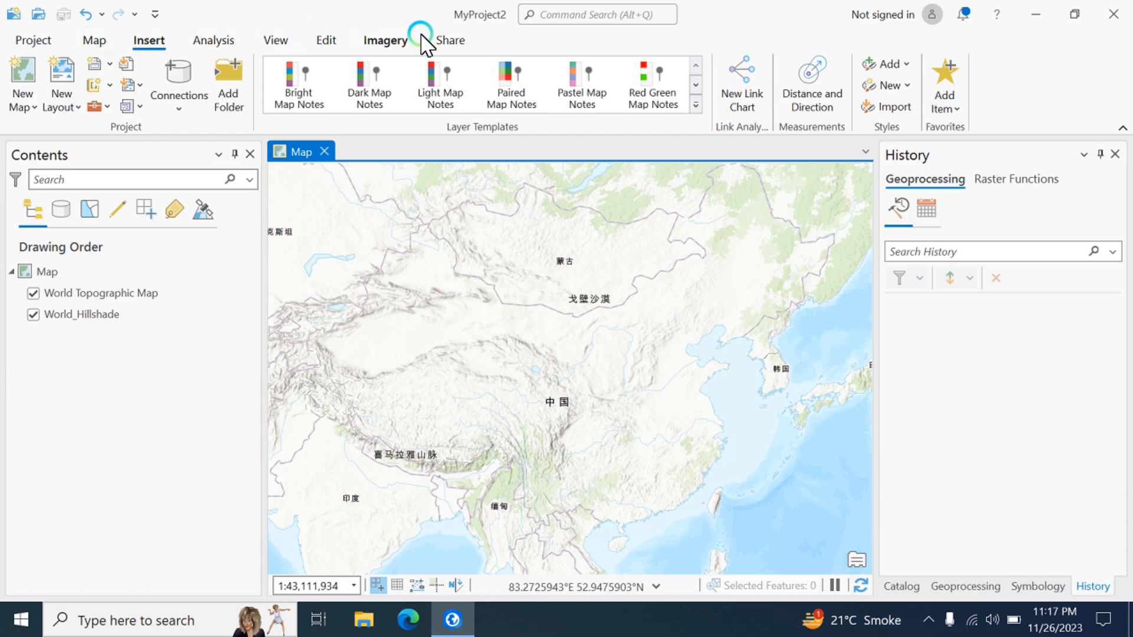
left_click(96, 40)
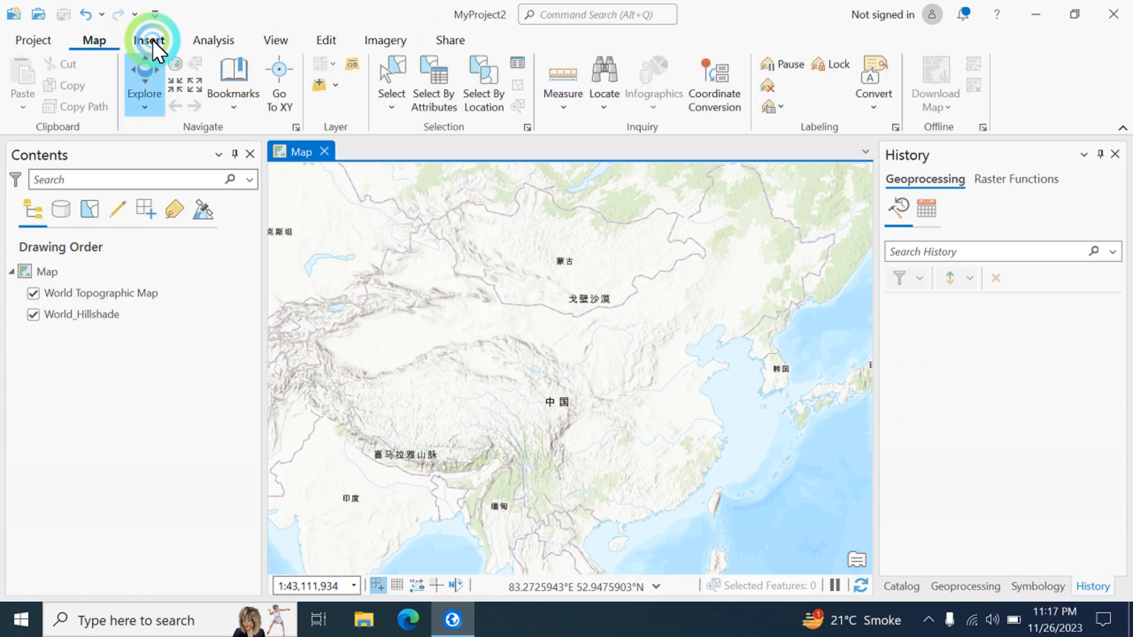
left_click(151, 40)
left_click(220, 38)
left_click(276, 41)
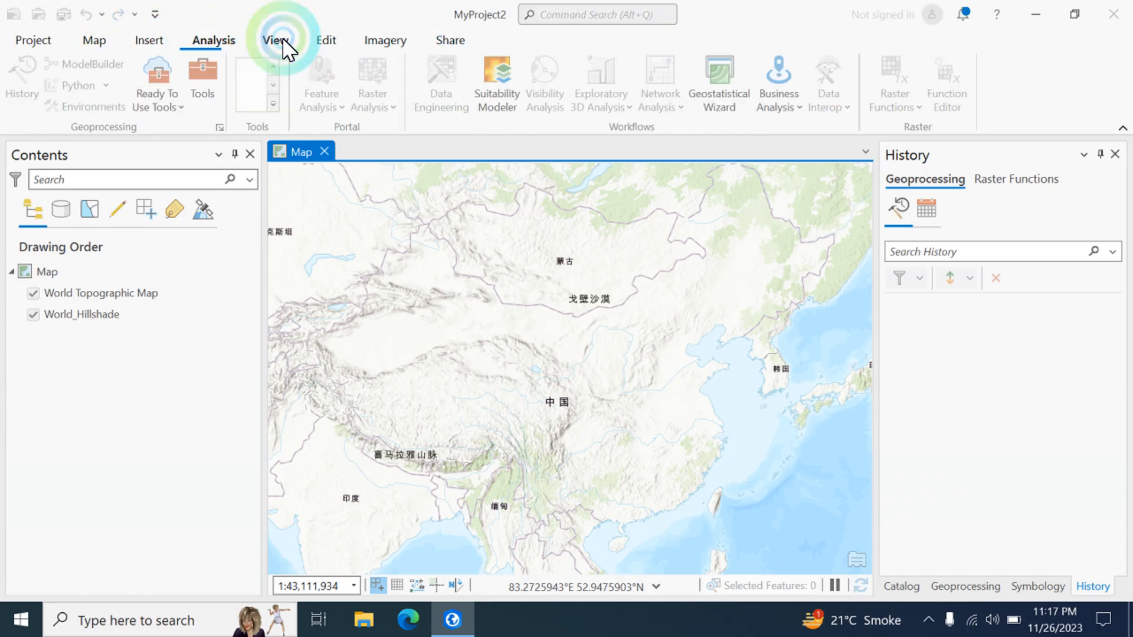
left_click(325, 41)
left_click(392, 43)
left_click(450, 42)
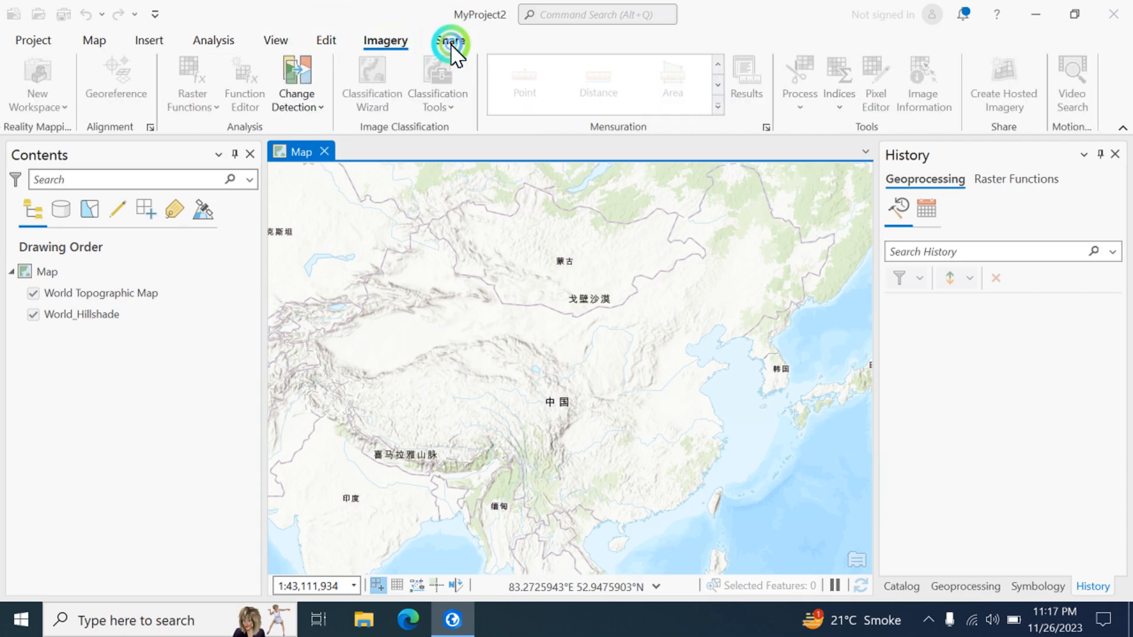
left_click(93, 42)
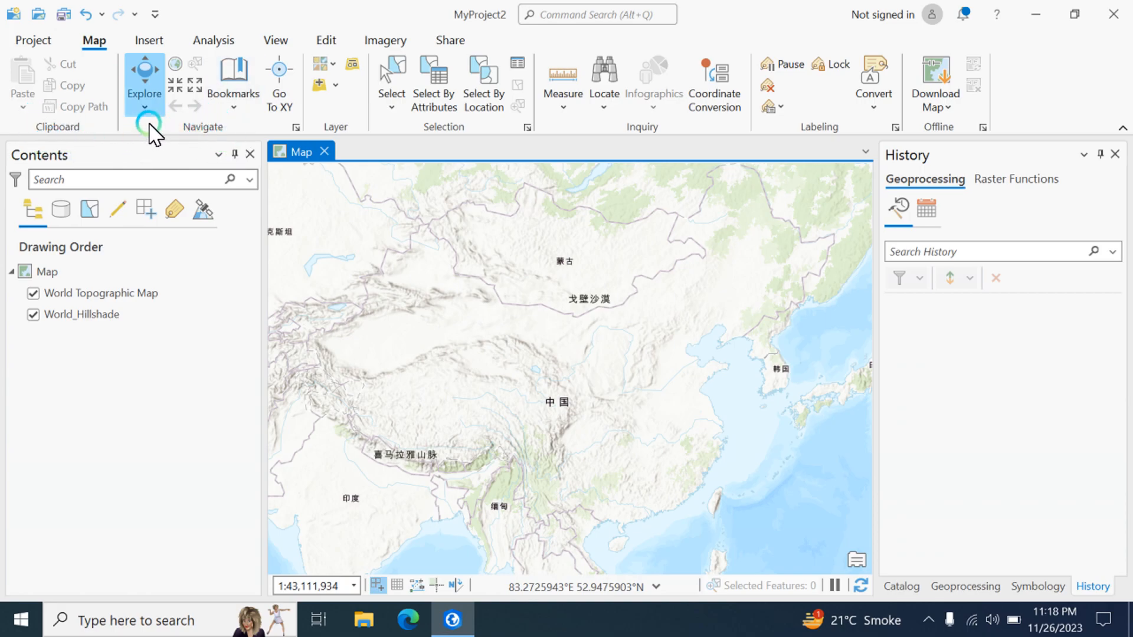
- Pan the map across Asia with the Explore tool and zoom in on Pakistan and northern India
left_click(499, 361)
left_click_drag(499, 361, 565, 359)
left_click_drag(607, 291, 470, 445)
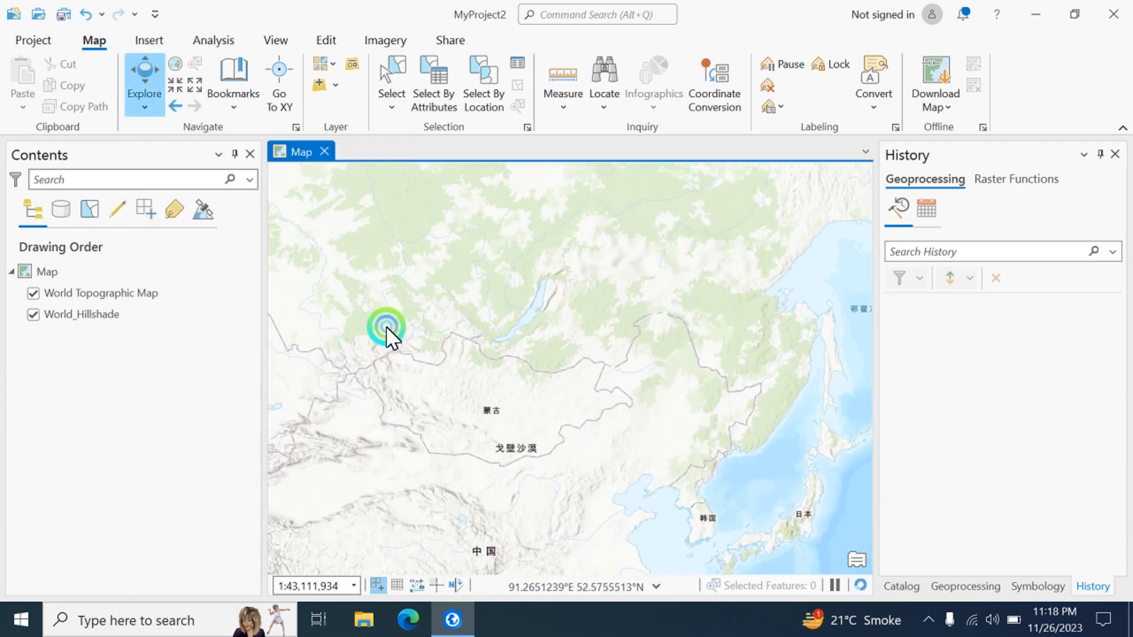
left_click_drag(387, 326, 534, 317)
left_click_drag(383, 276, 687, 294)
left_click_drag(598, 369, 592, 216)
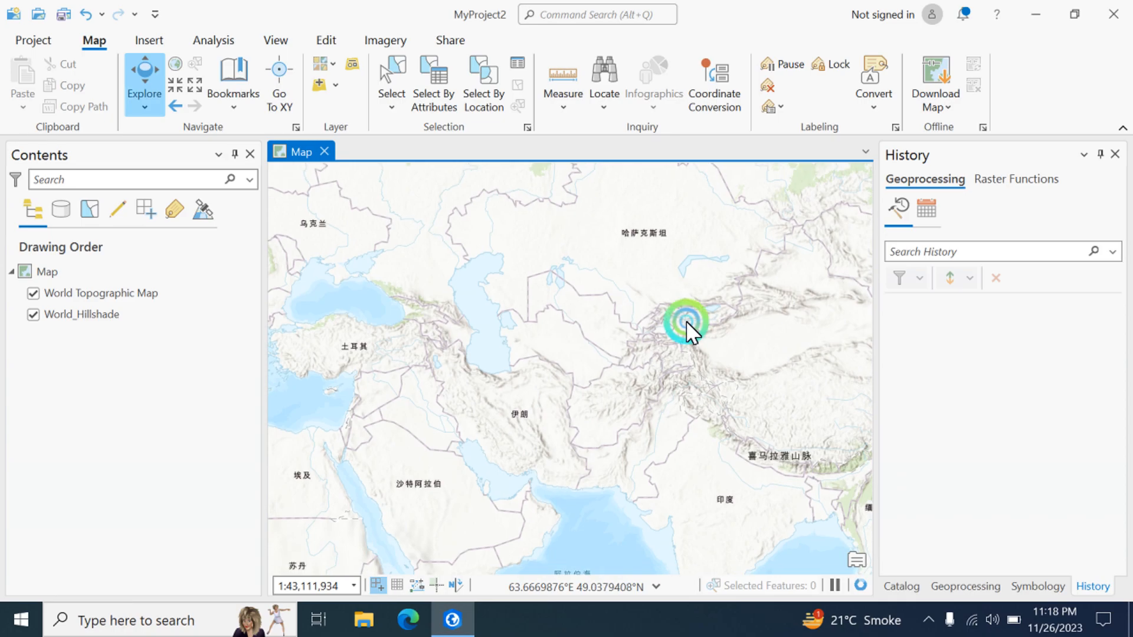
left_click_drag(717, 381, 208, 246)
left_click_drag(313, 299, 554, 321)
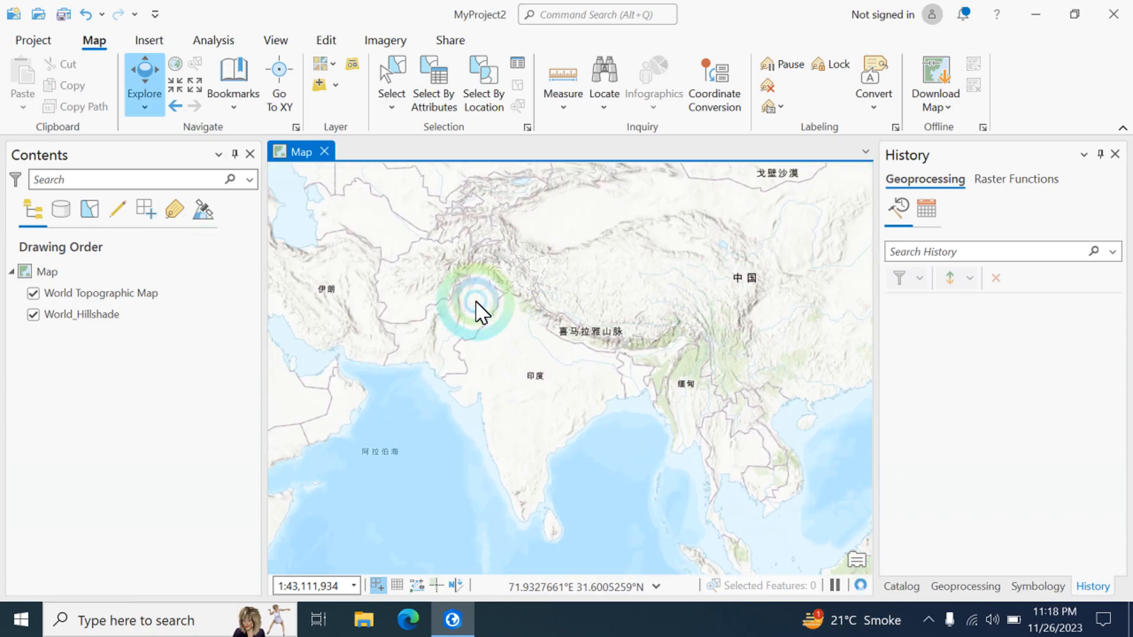
scroll(476, 306, "up", 3)
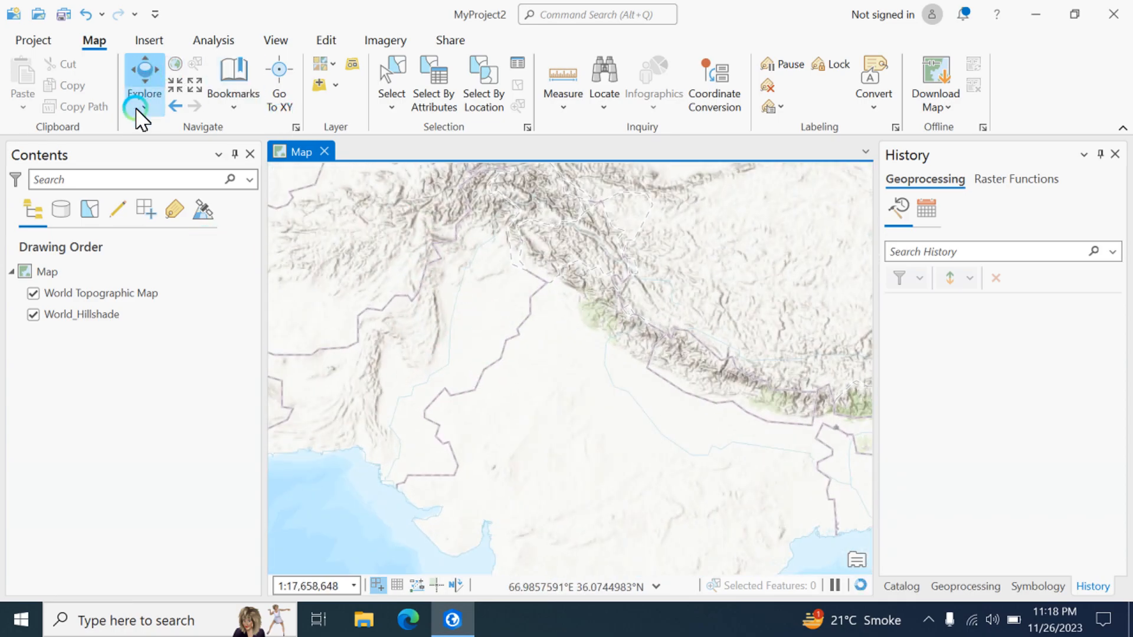
- Display the map's full extent, zoom in around the Mediterranean, and return to the full extent
left_click(177, 63)
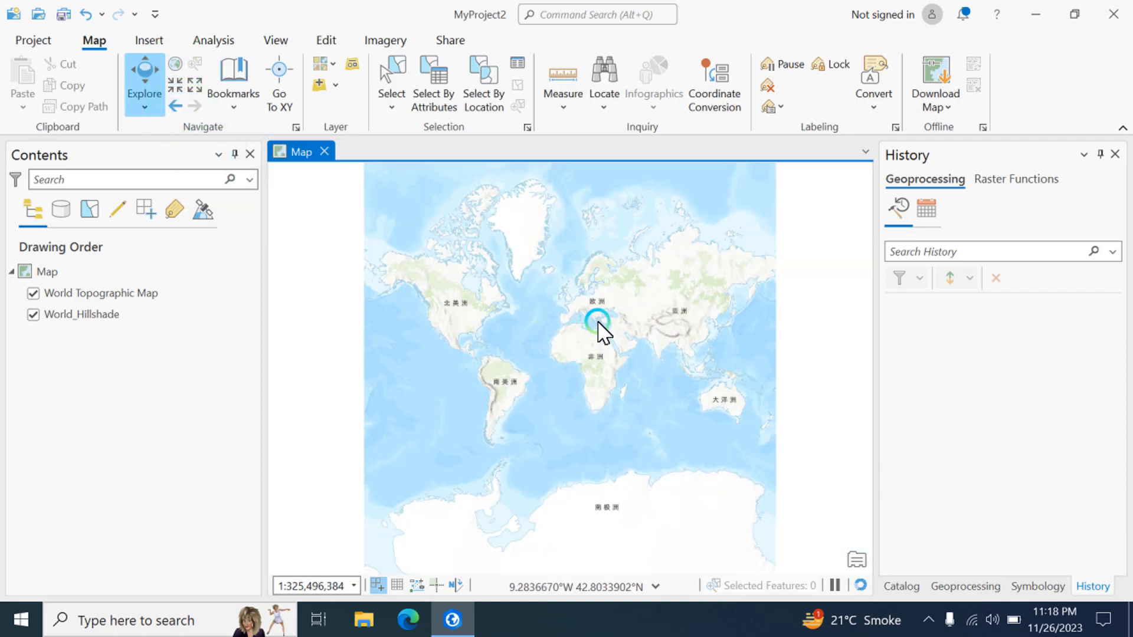
scroll(601, 331, "up", 5)
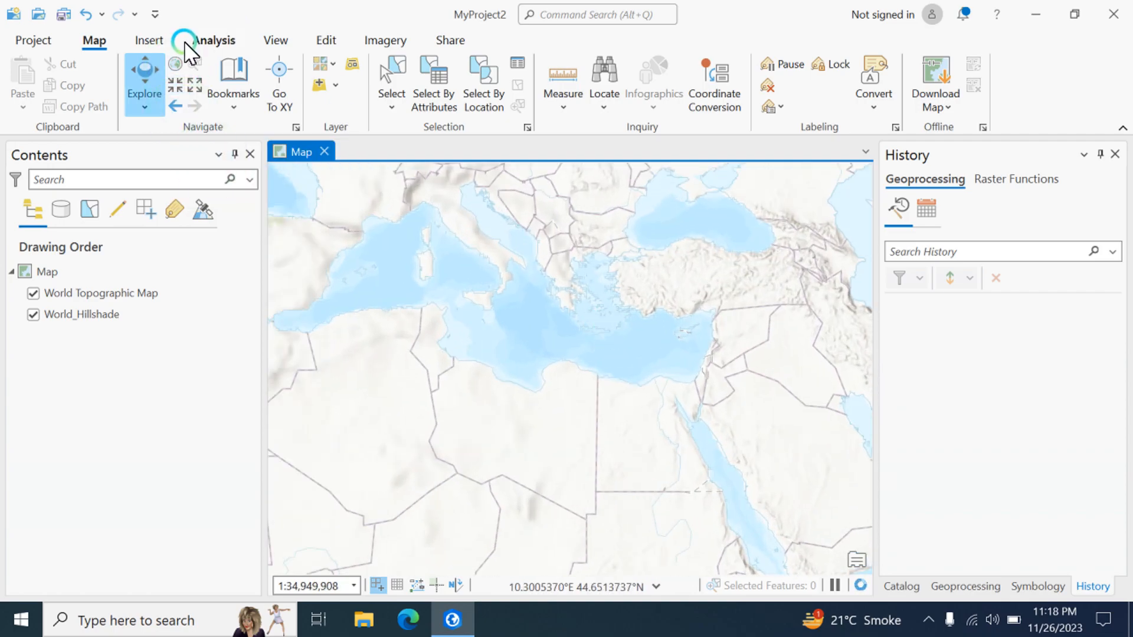
left_click(177, 62)
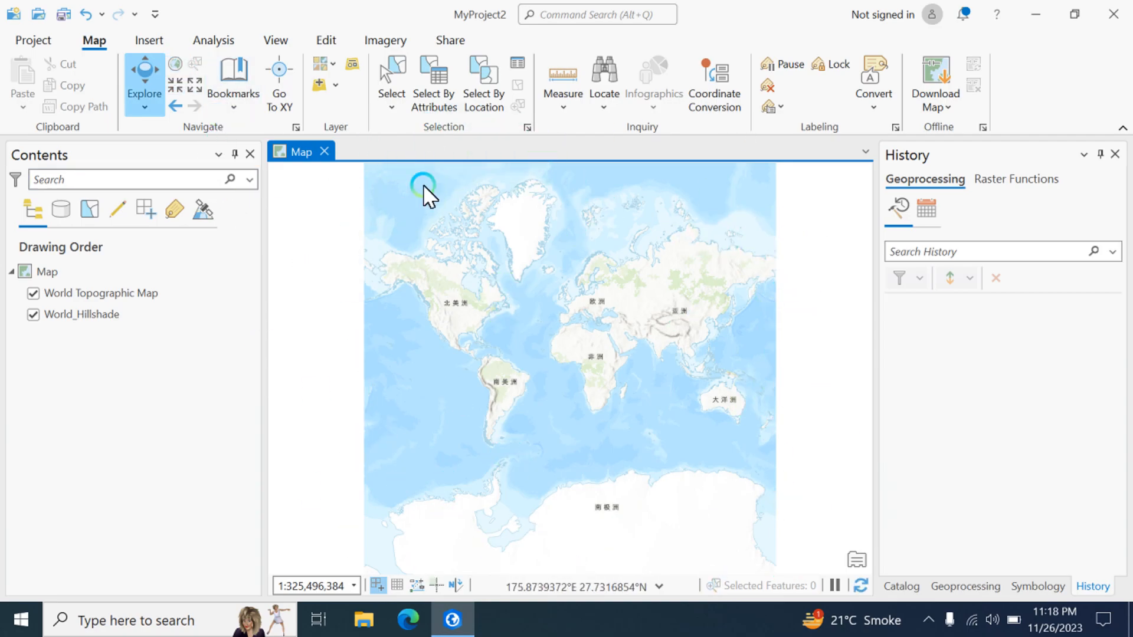
- Zoom the map in and back out with the fixed zoom commands, and step to the previous and next extents
left_click(178, 79)
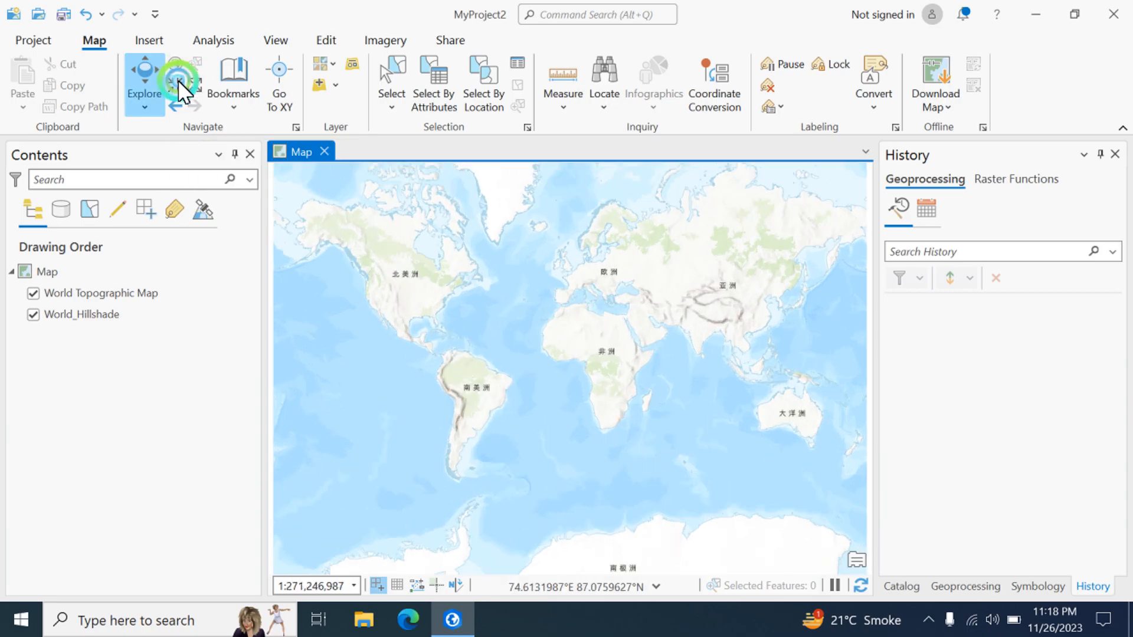
left_click(178, 80)
left_click(179, 79)
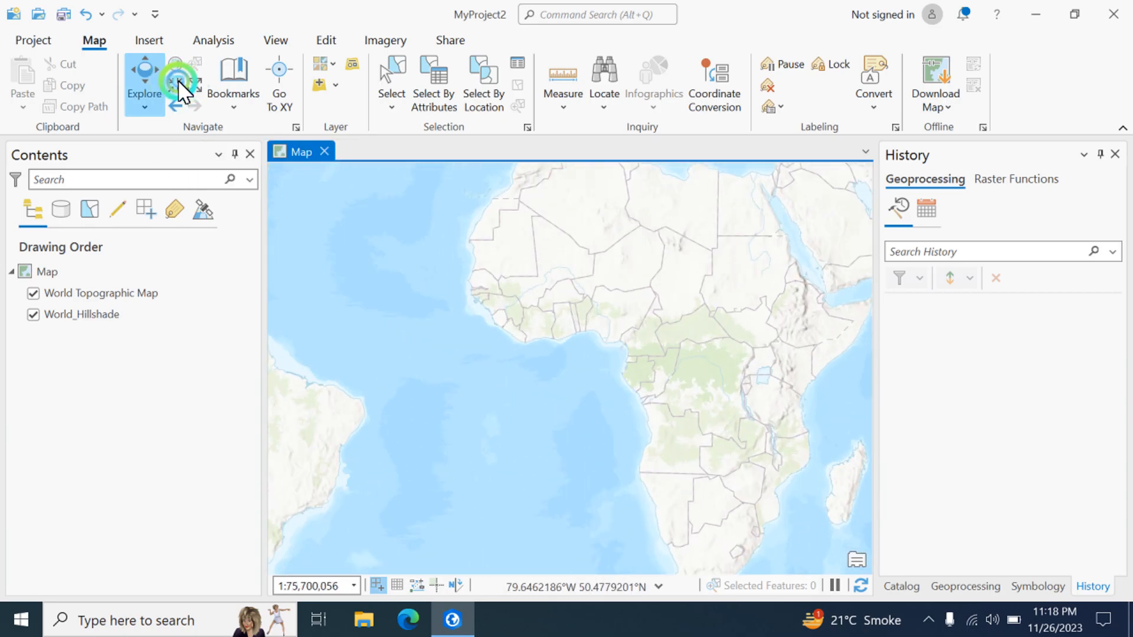
left_click(190, 81)
left_click(190, 81)
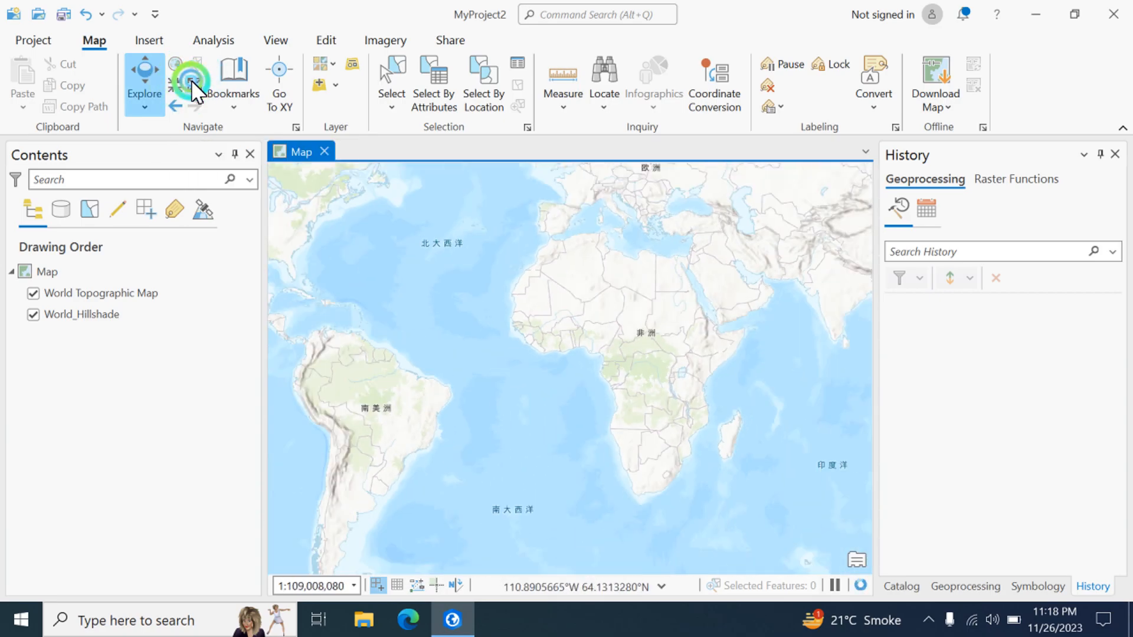
left_click(190, 81)
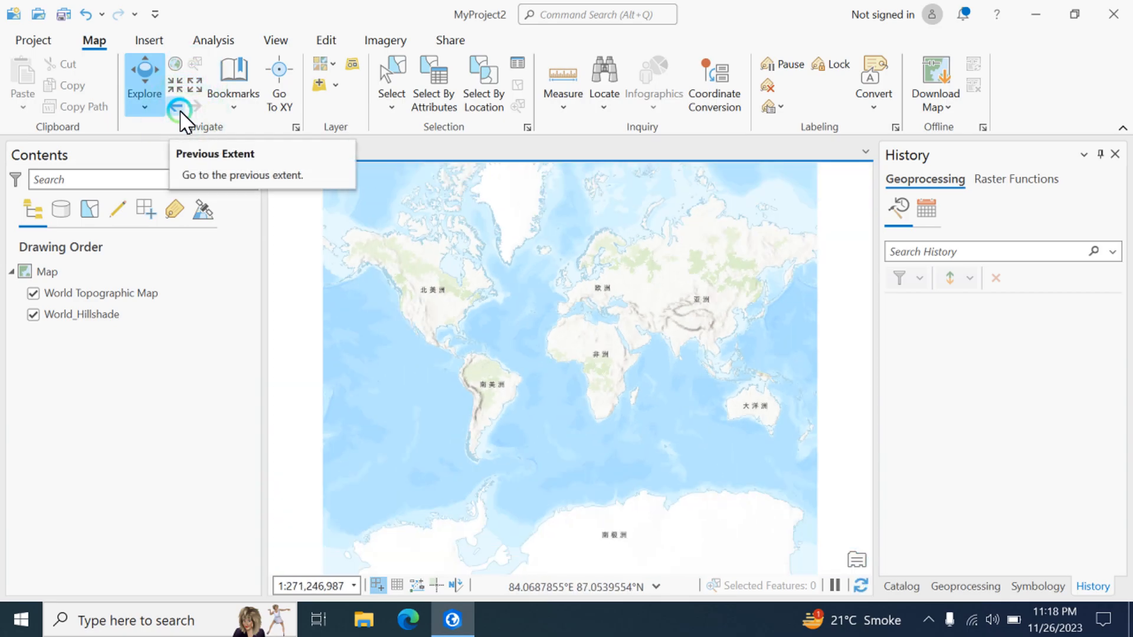
left_click(168, 105)
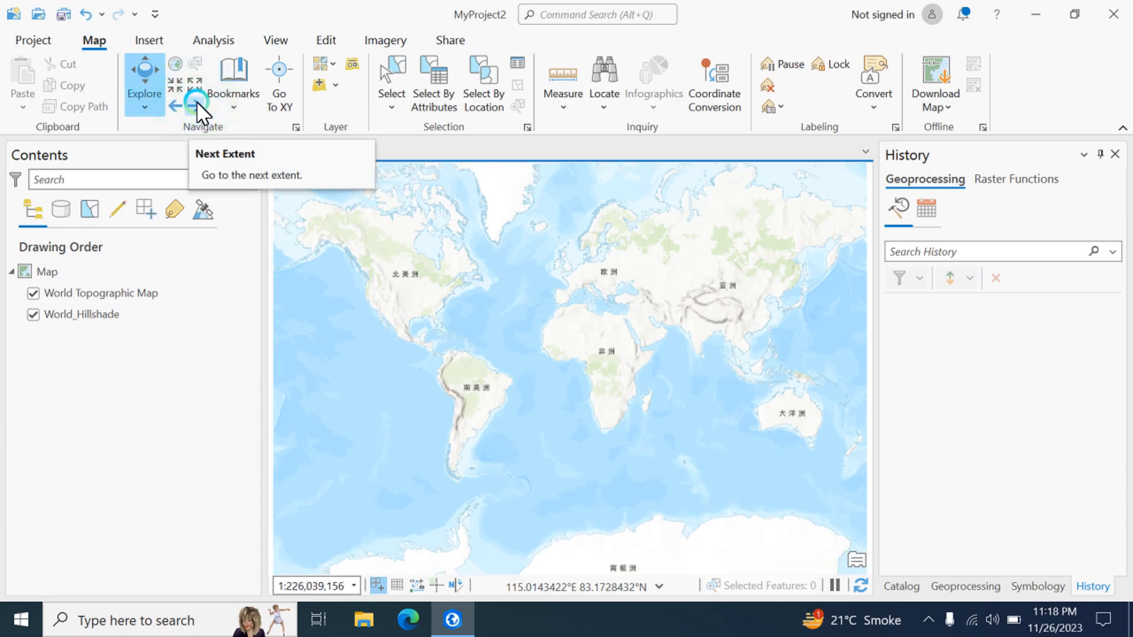
left_click(196, 105)
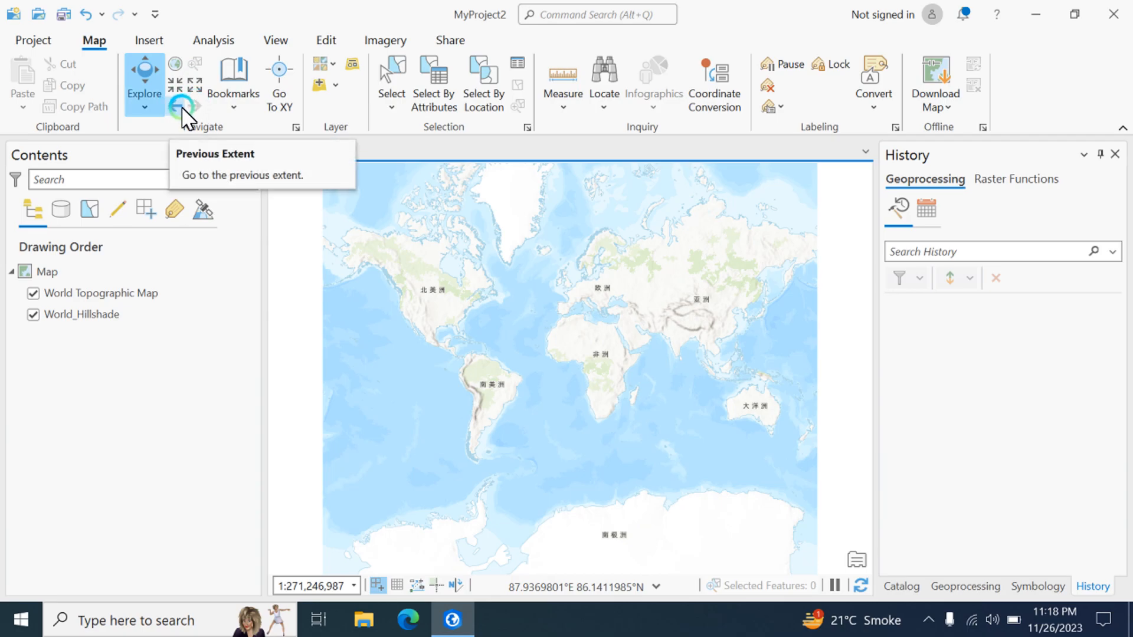
- Create a bookmark of the current world extent, keeping the default name and leaving the description empty
left_click(236, 101)
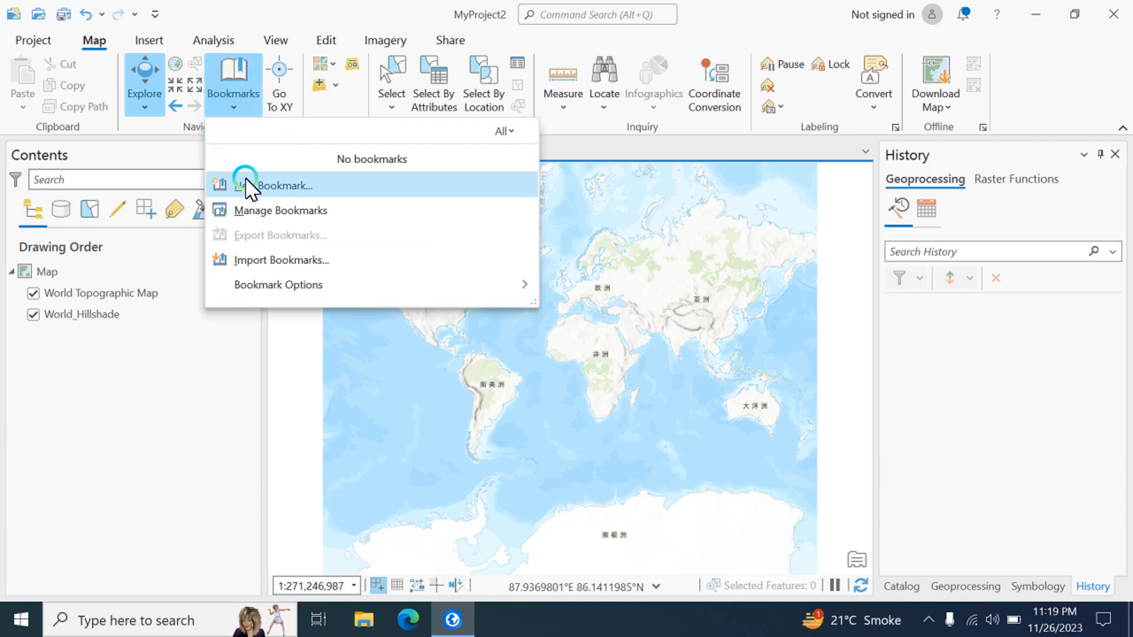
left_click(246, 94)
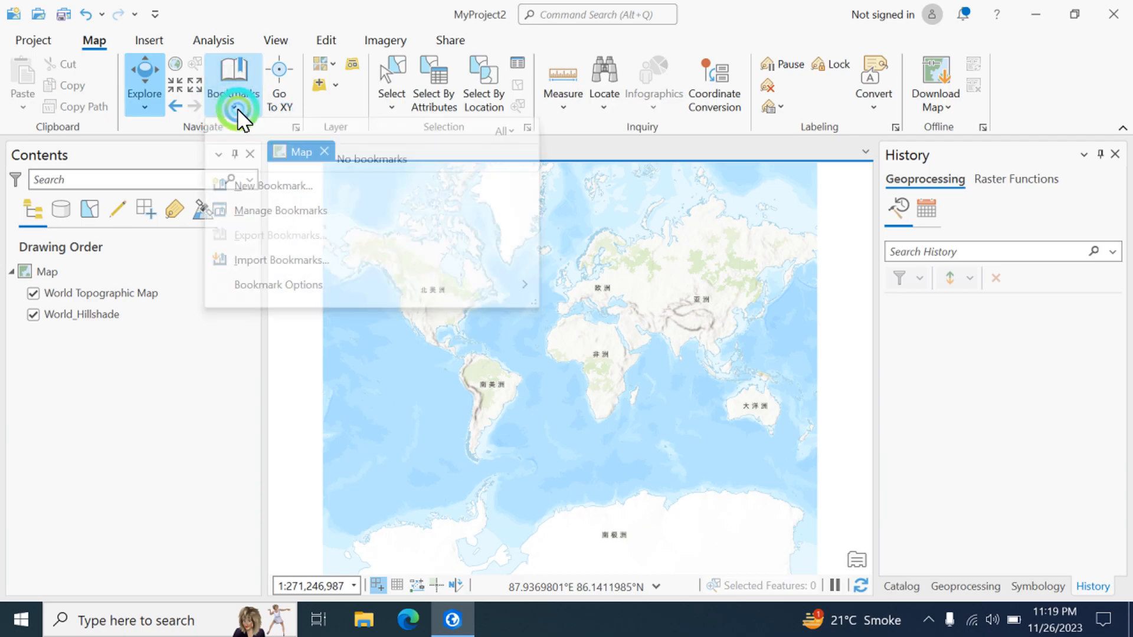
left_click(239, 115)
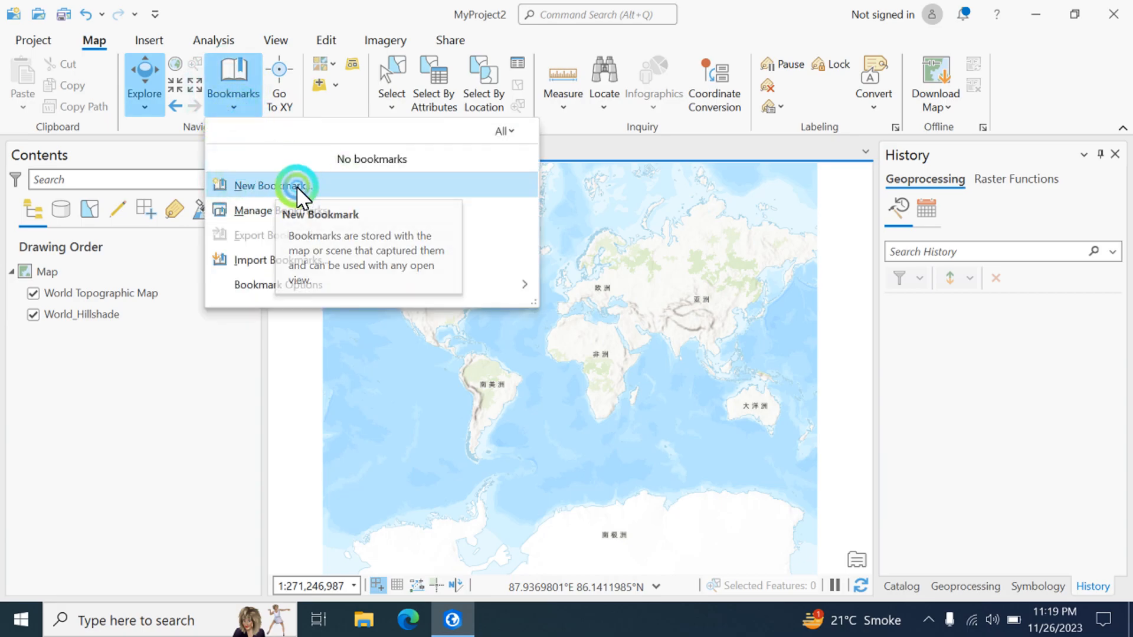
left_click(298, 188)
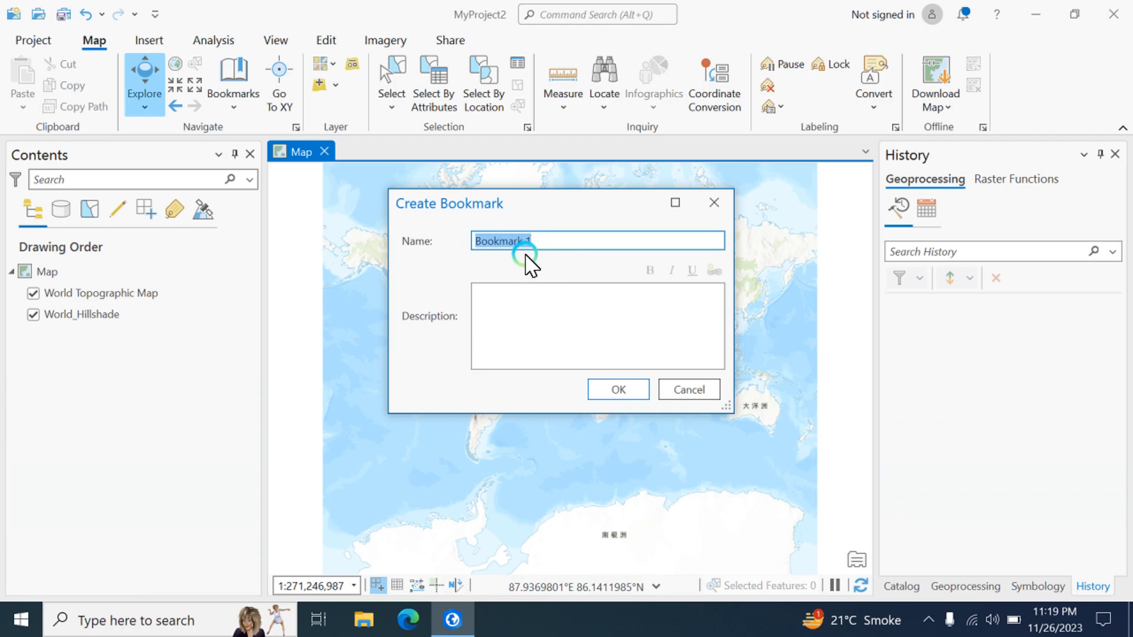
left_click(617, 392)
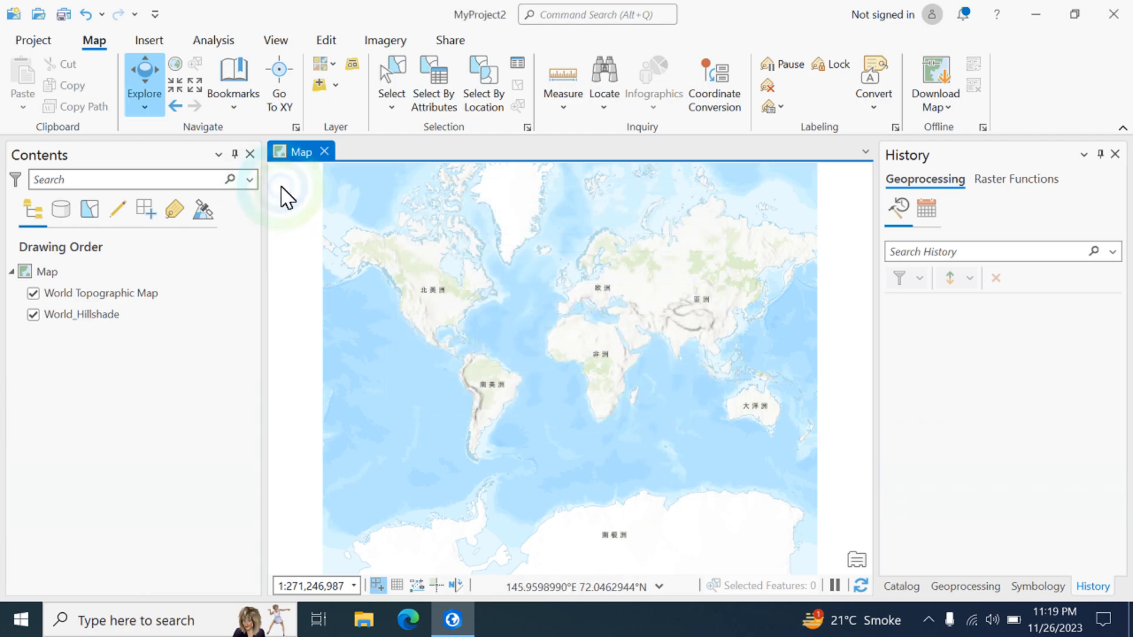
- Display the map extent stored in Bookmark 1 and reopen the bookmark list
left_click(236, 113)
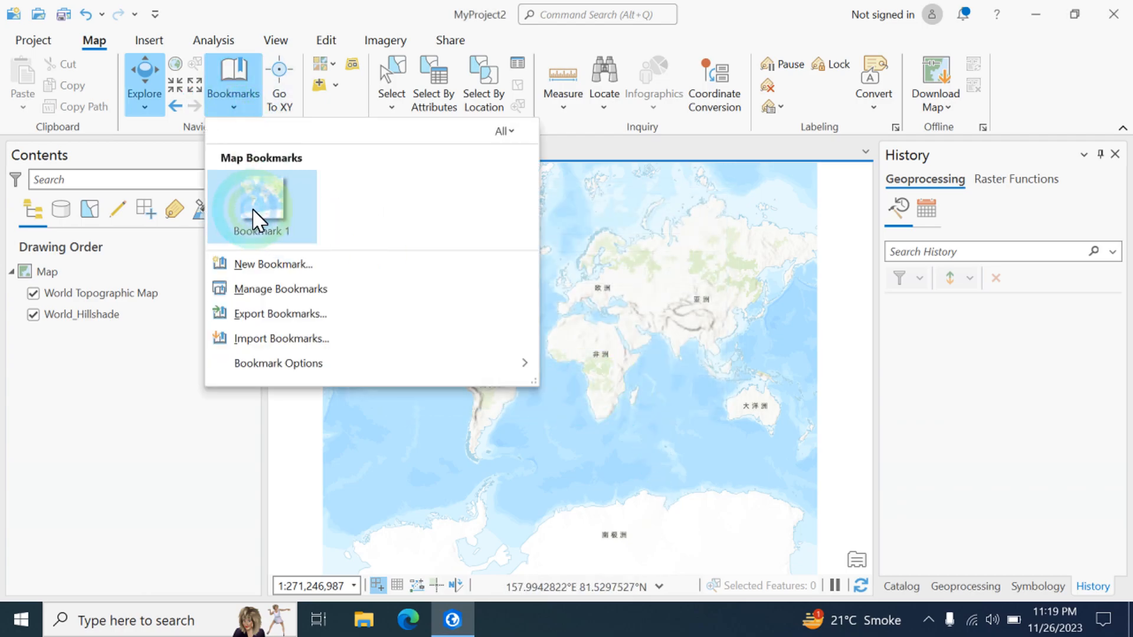
left_click(252, 192)
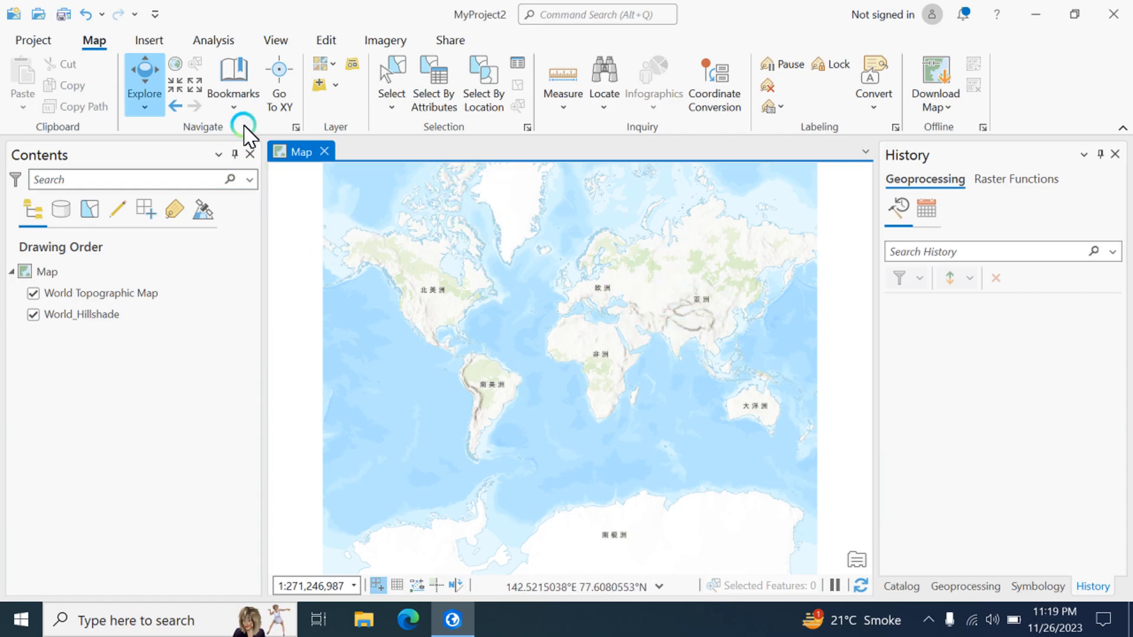
left_click(235, 112)
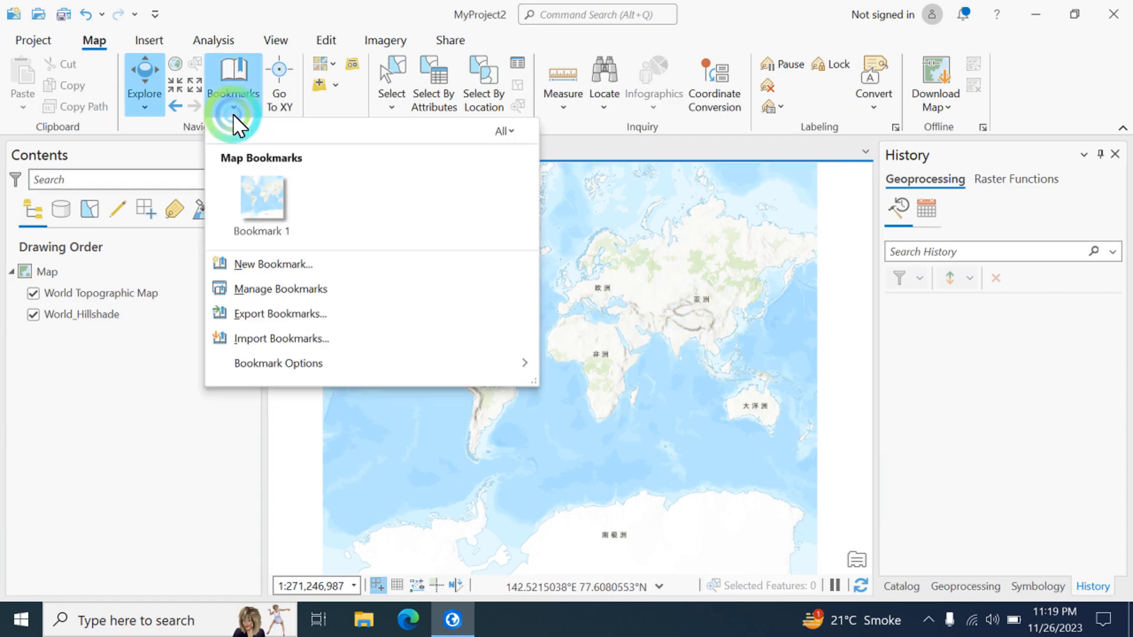
- Activate Go To XY with its longitude and latitude entry, and zoom the map in on western Afghanistan
left_click(279, 102)
left_click(278, 72)
left_click(310, 278)
left_click(577, 549)
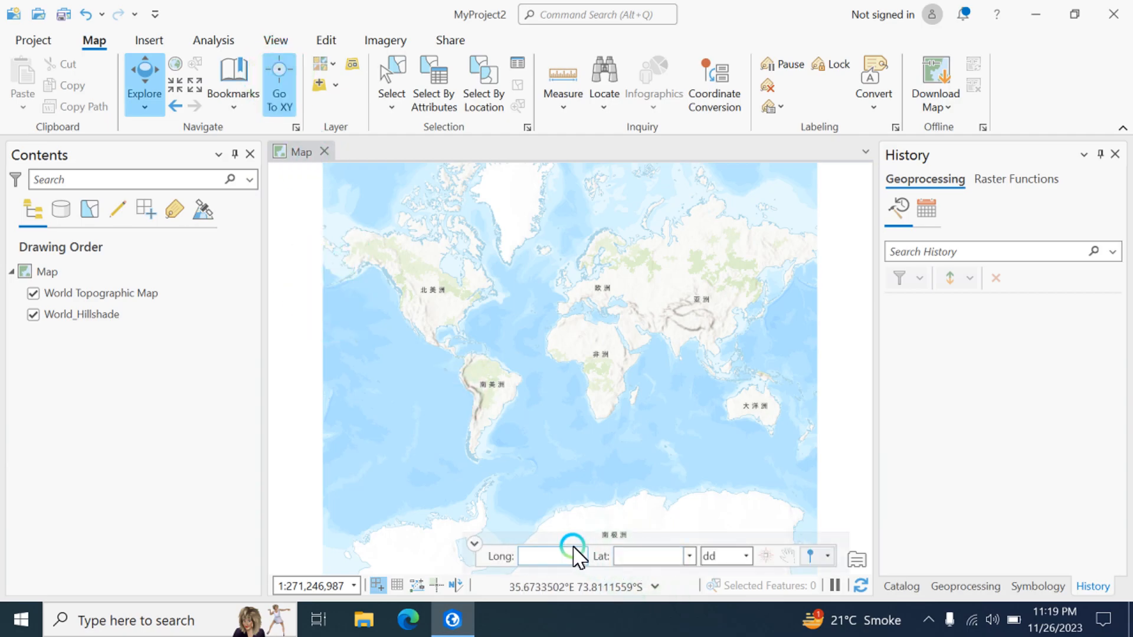
left_click(663, 556)
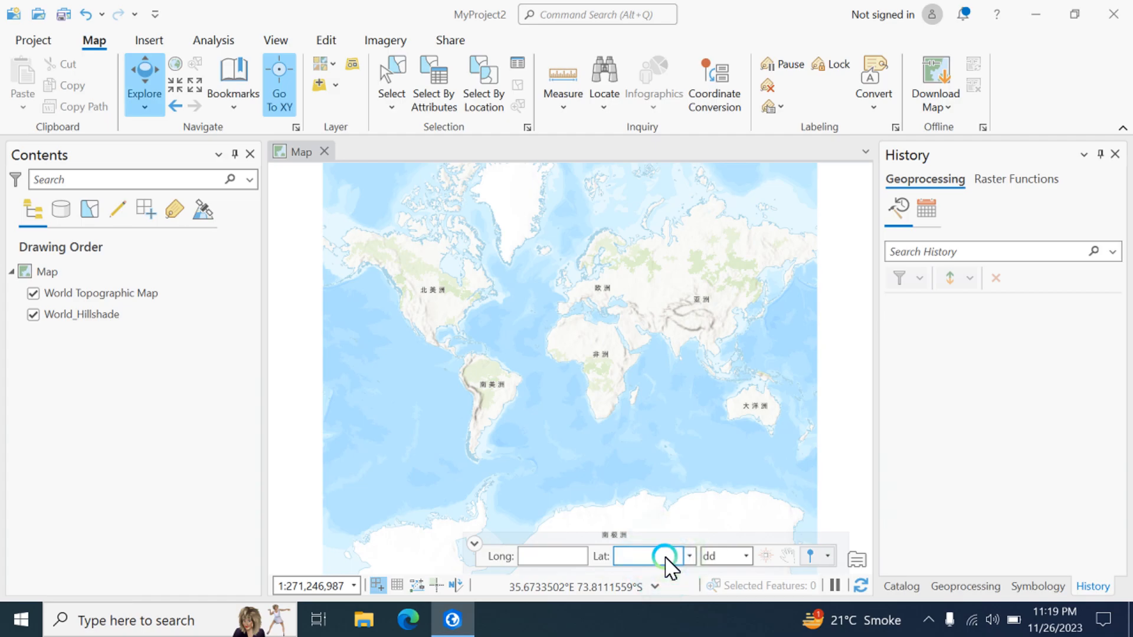
left_click(543, 557)
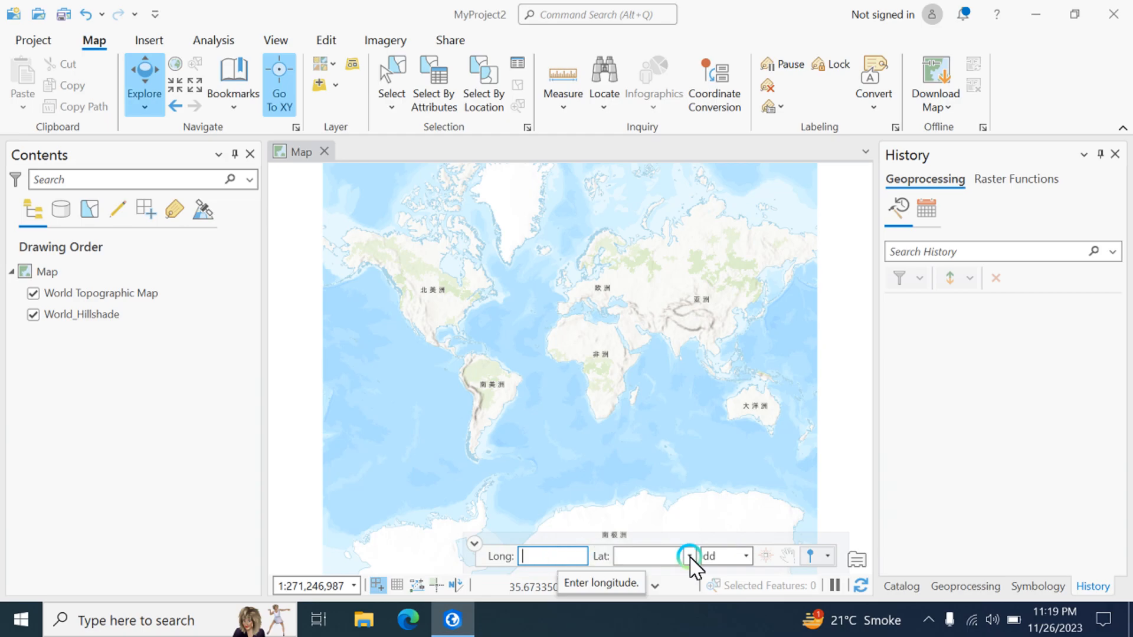
left_click(663, 313)
scroll(655, 324, "up", 10)
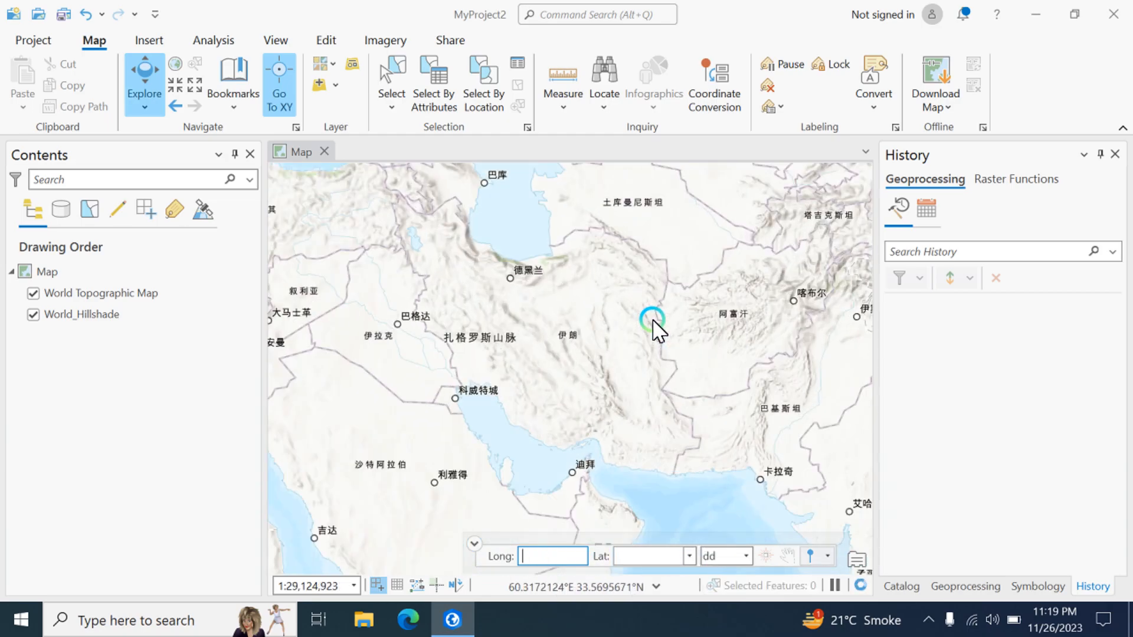
left_click_drag(776, 344, 456, 352)
left_click(549, 556)
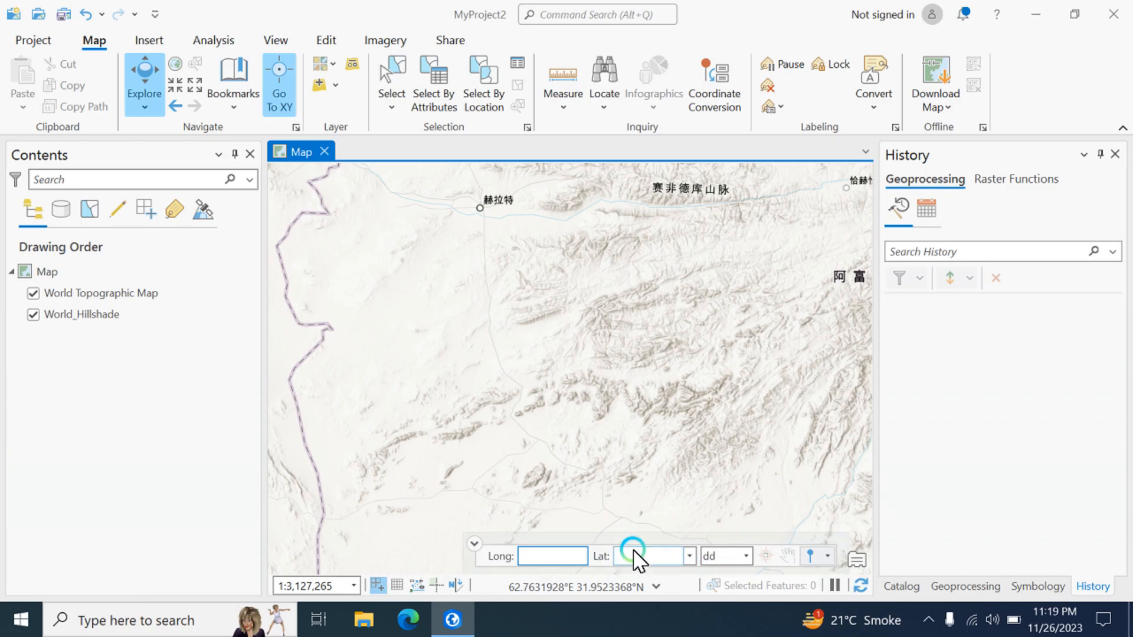
- Switch to Microsoft Edge, search the web for "google Maps" and open the Google Maps site
left_click(411, 617)
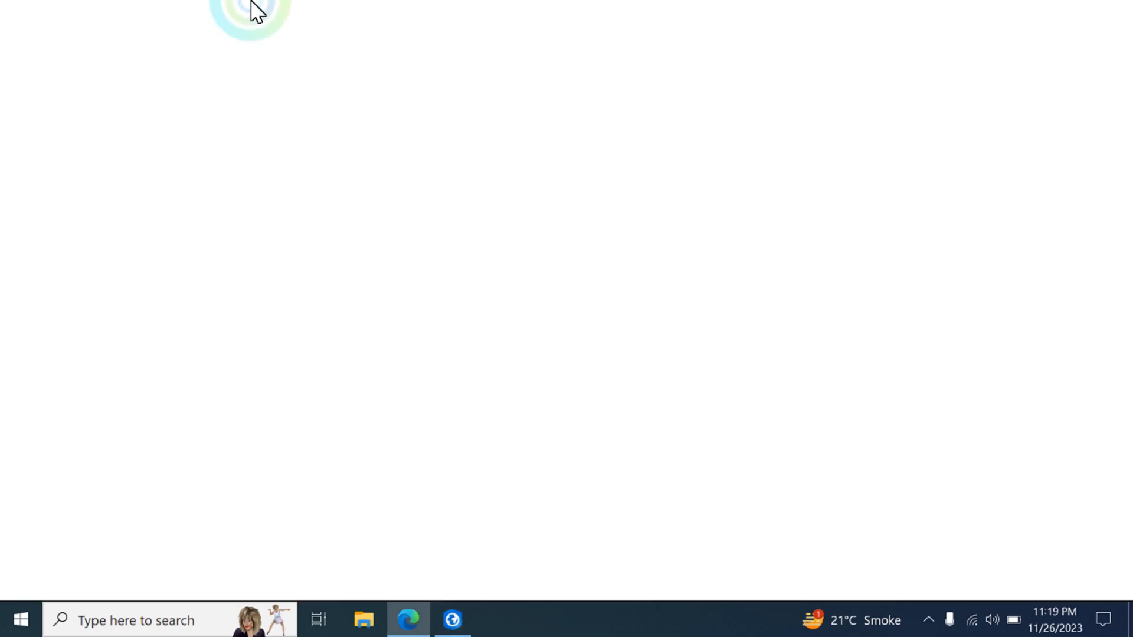
type("goog")
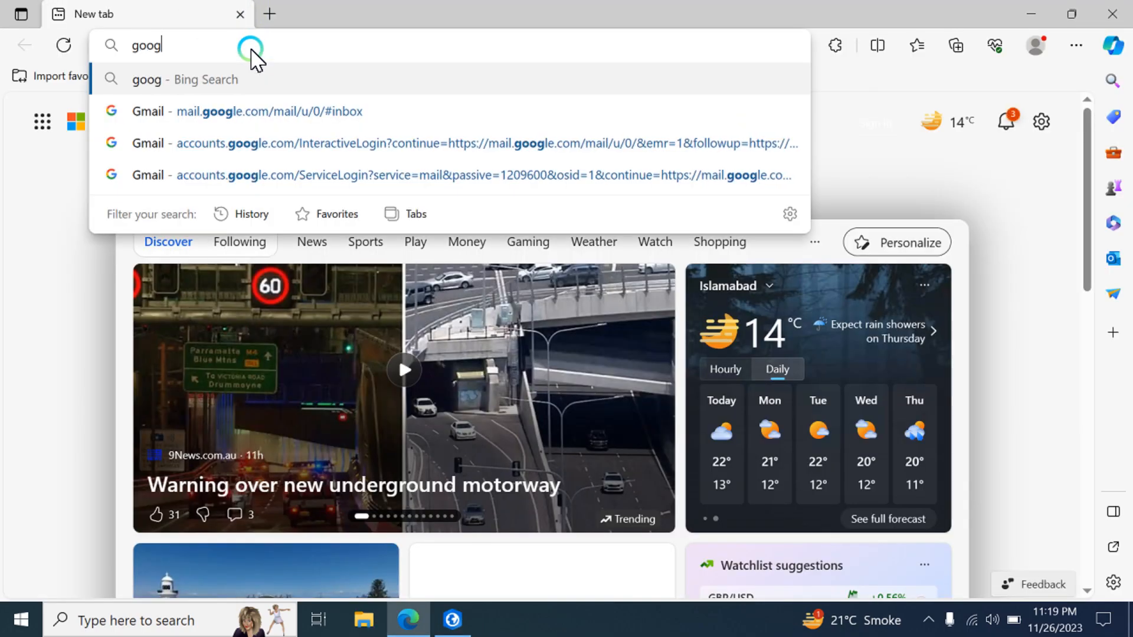
type("le Maps")
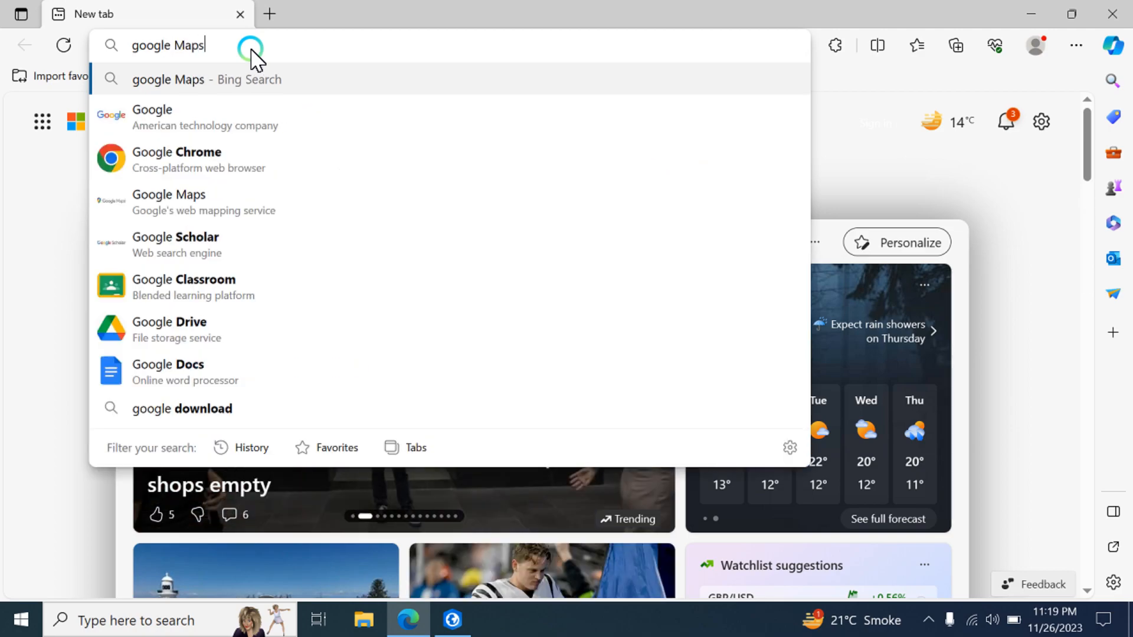
key("Return")
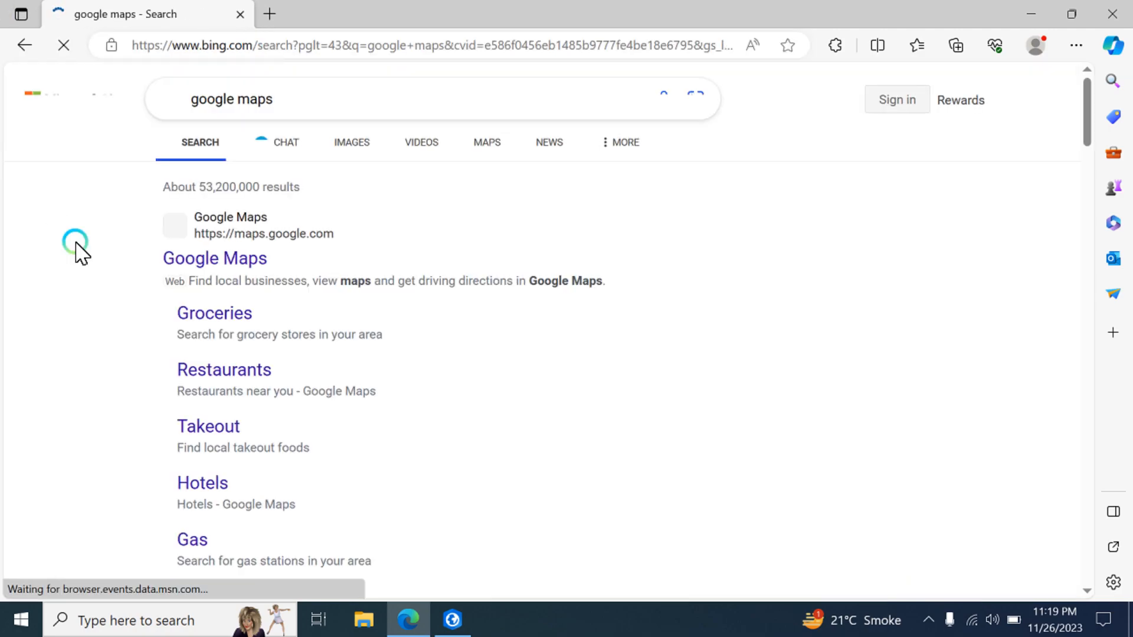
left_click(215, 248)
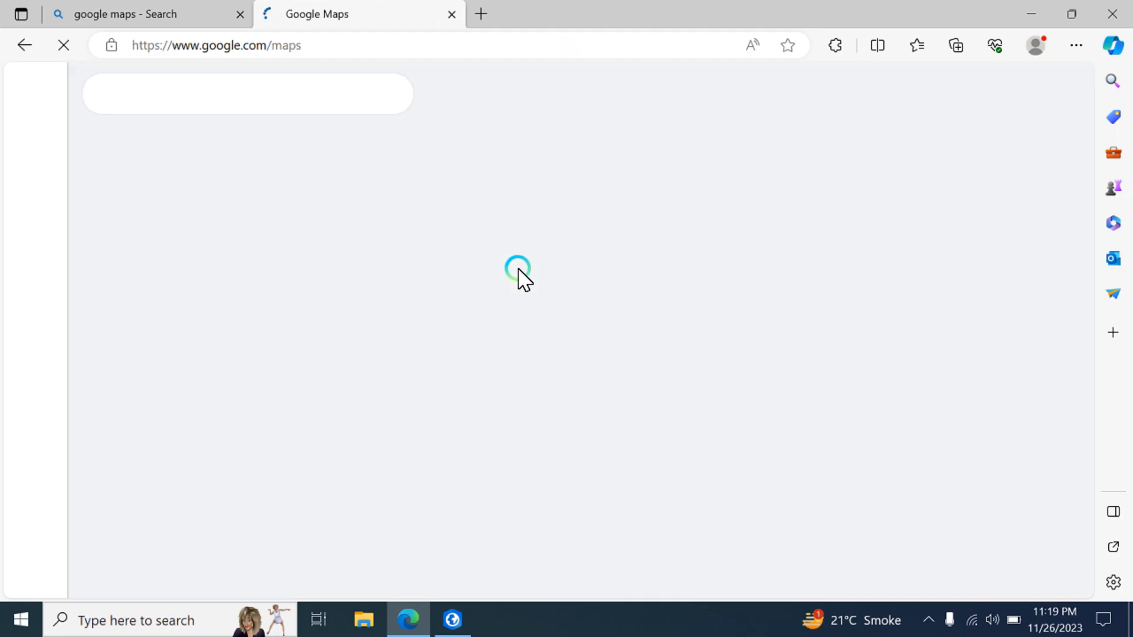
- Locate downtown Dallas in Google Maps and copy the coordinates 32.77934, -96.80042 of the point beside AT&T Discovery District
scroll(505, 327, "up", 2)
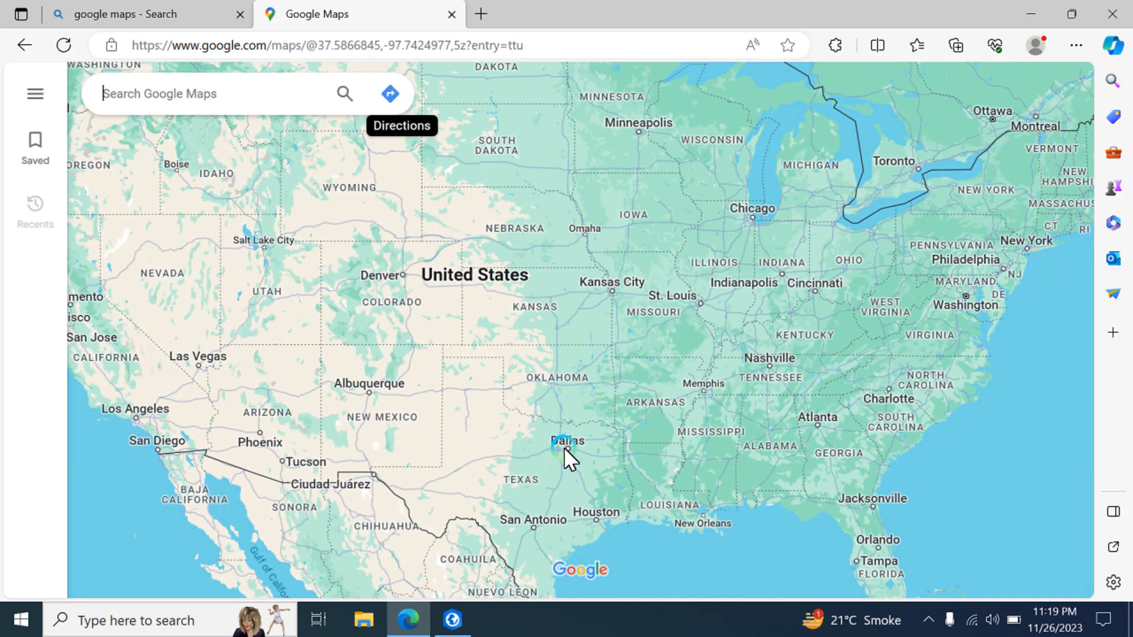
scroll(566, 448, "up", 2)
scroll(580, 448, "up", 4)
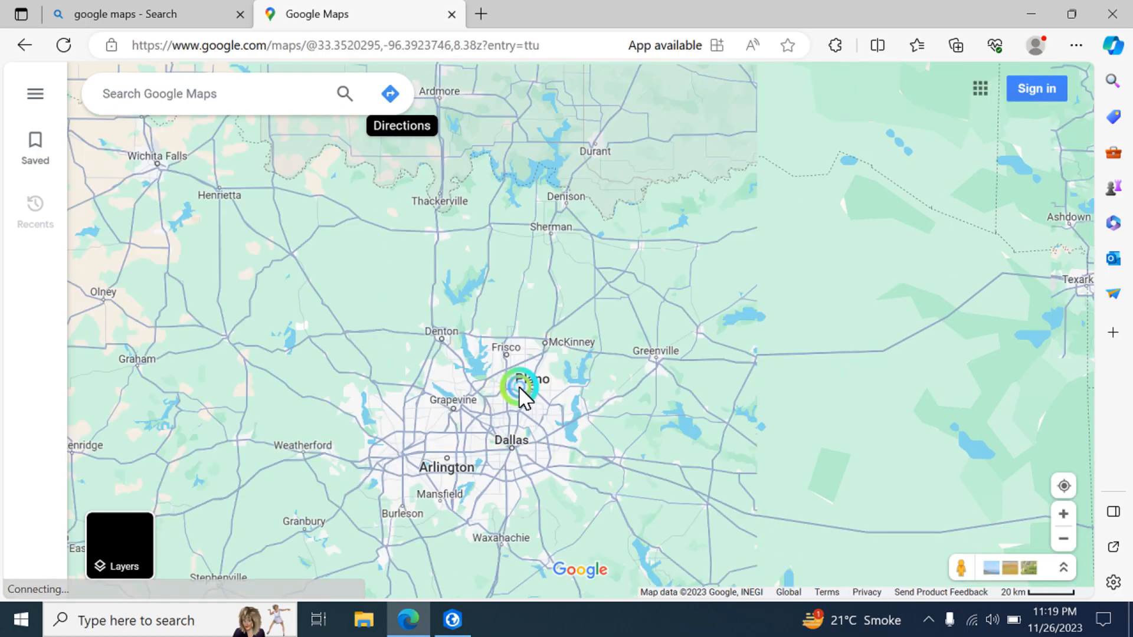
scroll(547, 396, "up", 5)
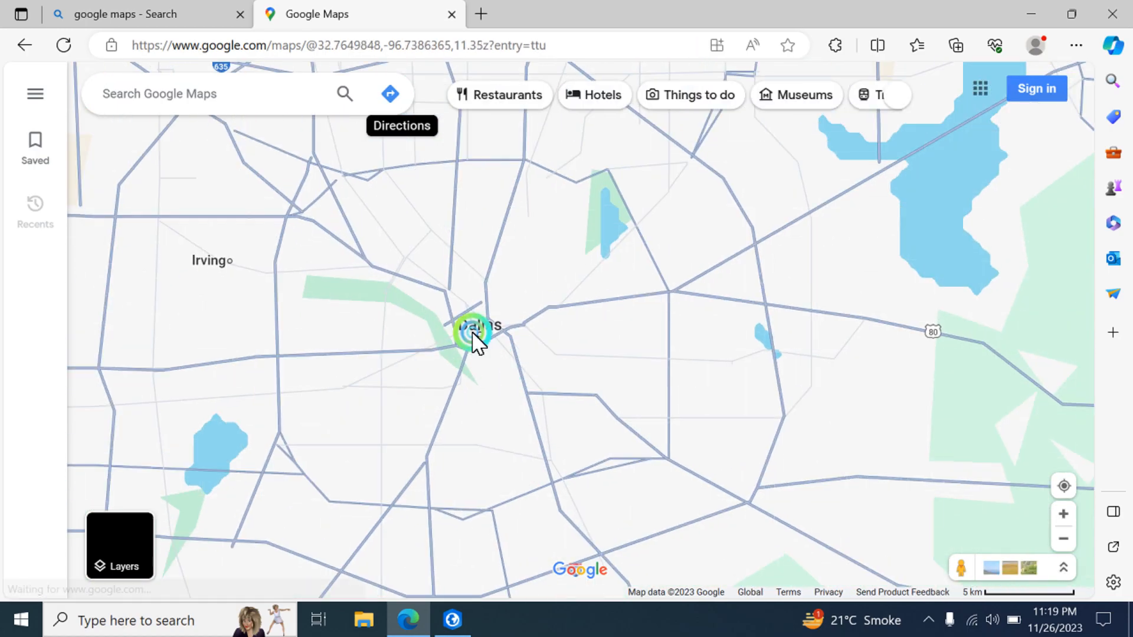
scroll(476, 329, "up", 5)
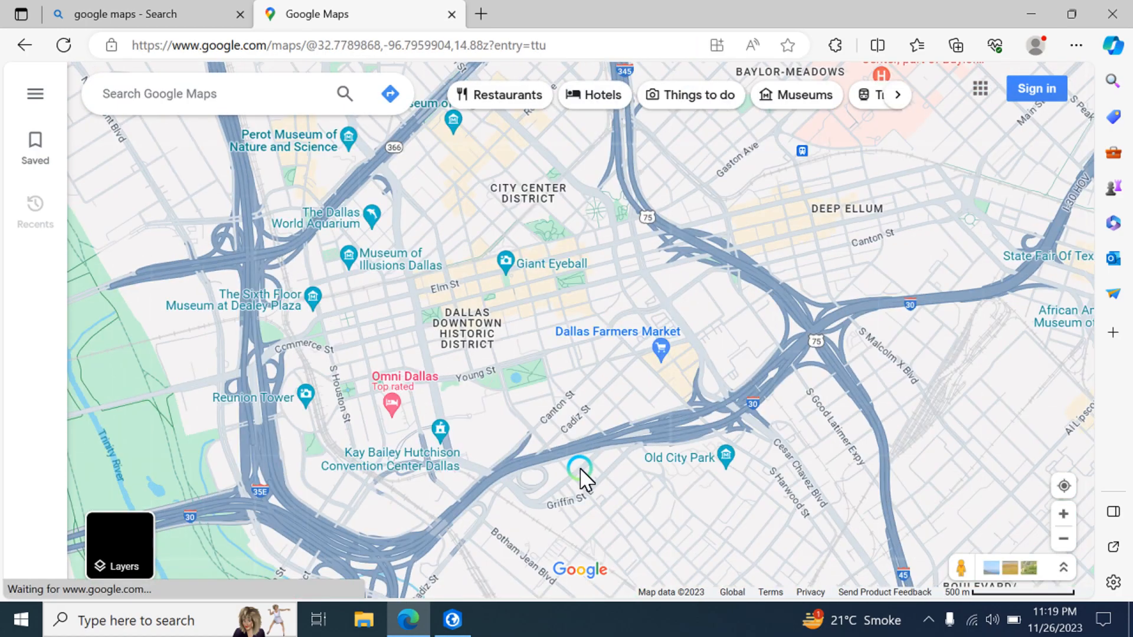
scroll(493, 324, "up", 3)
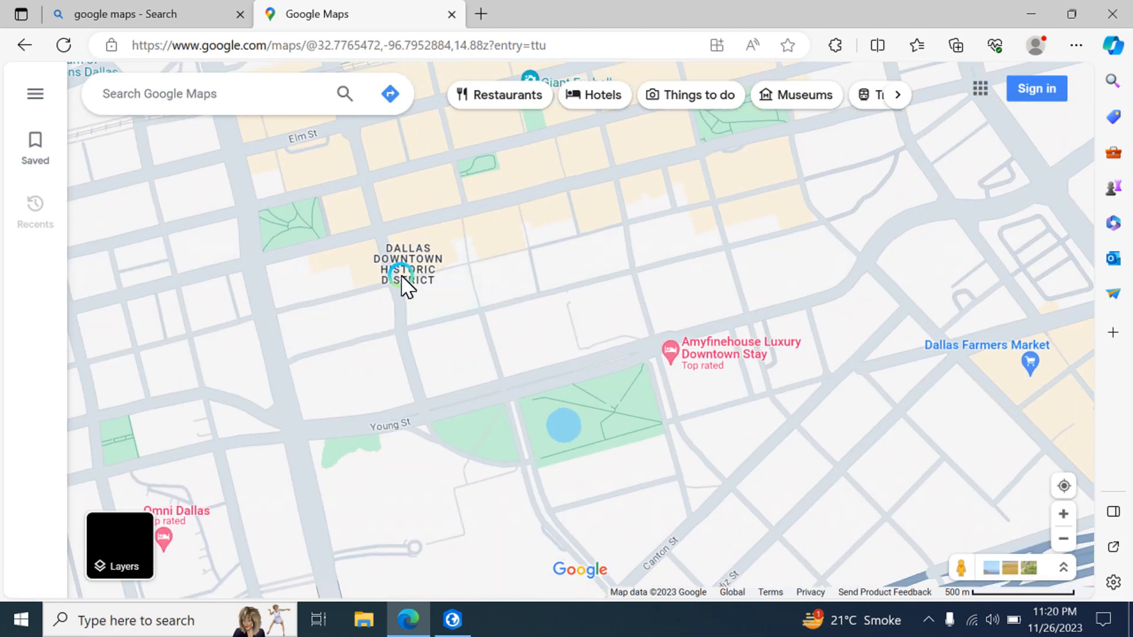
right_click(401, 255)
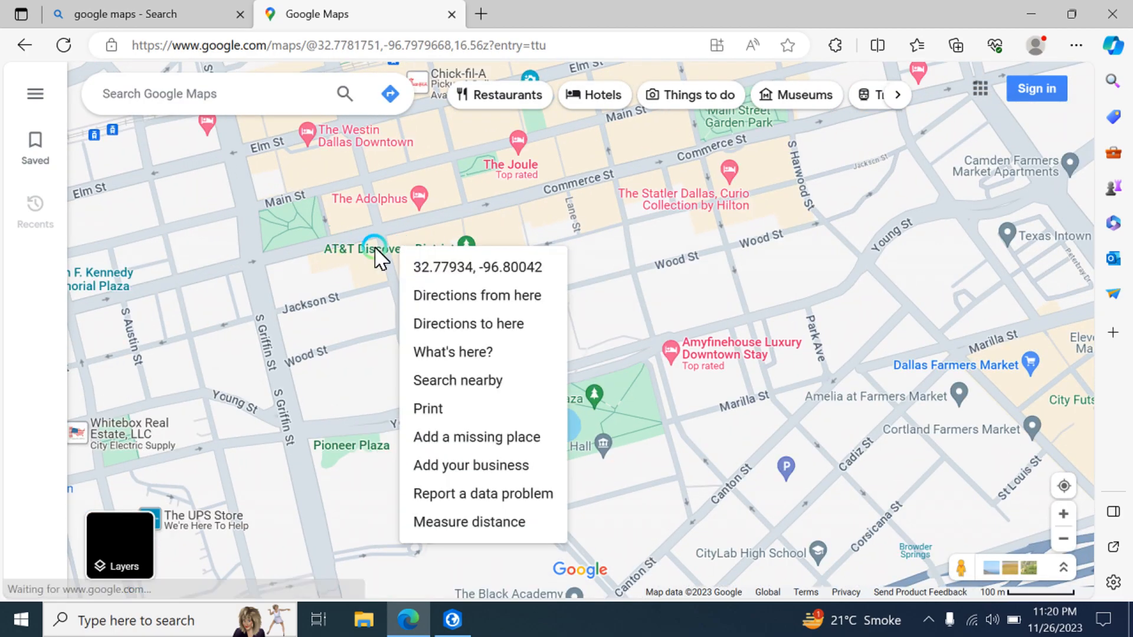
left_click(474, 268)
- Switch to ArcGIS Pro, paste the copied coordinates as the longitude and remove the latitude part so that only -96.80042… is left
left_click(452, 618)
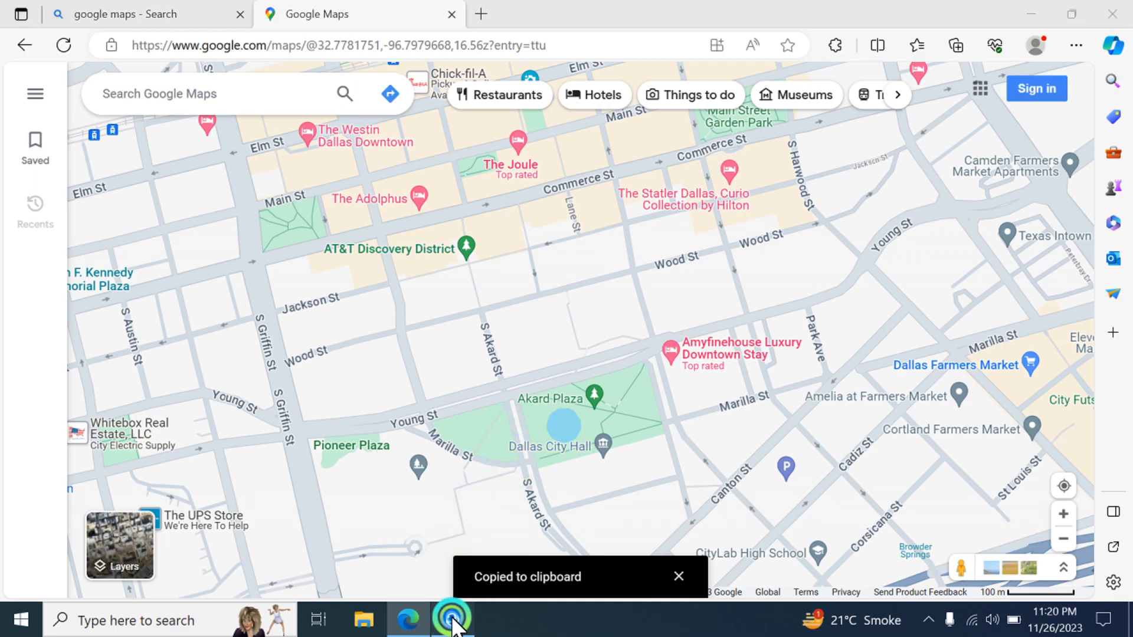
left_click(553, 552)
key("ctrl+v")
left_click(467, 541)
mouse_move(553, 565)
left_mouse_down()
mouse_move(619, 566)
mouse_move(513, 559)
mouse_move(563, 557)
left_mouse_up()
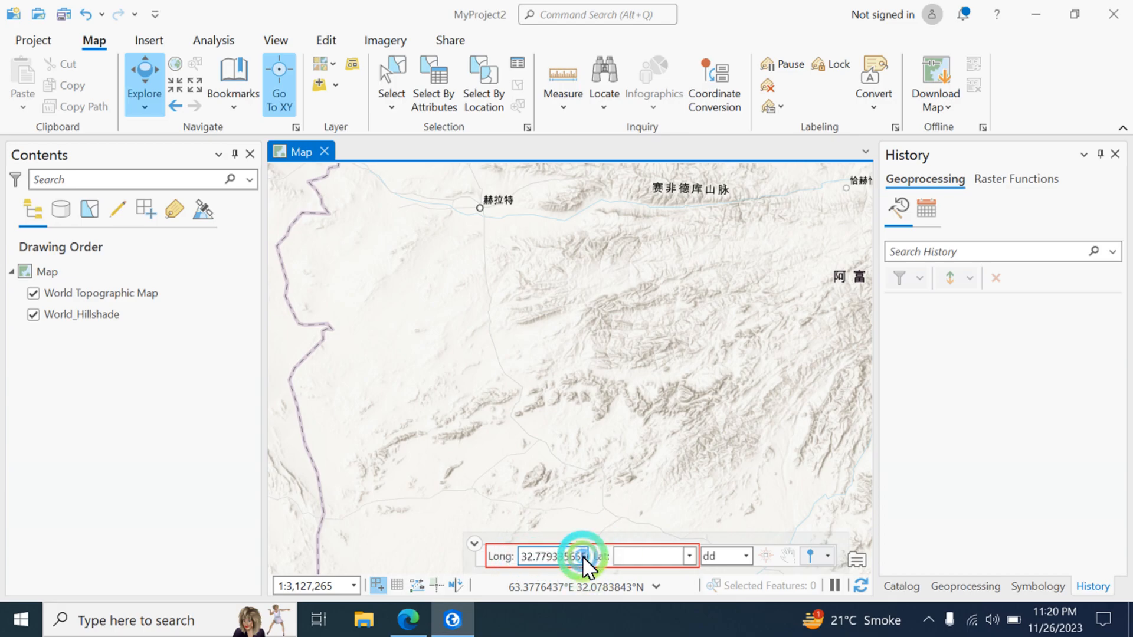
key("Right")
key("Right")
key("Right")
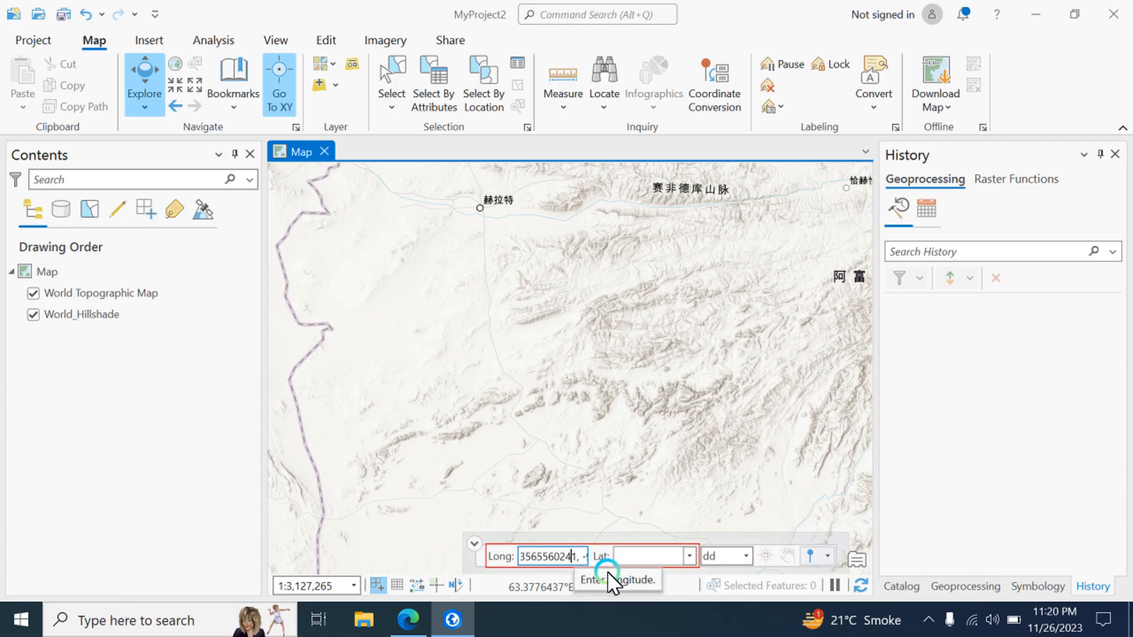
left_click(582, 557)
left_click_drag(584, 558, 455, 545)
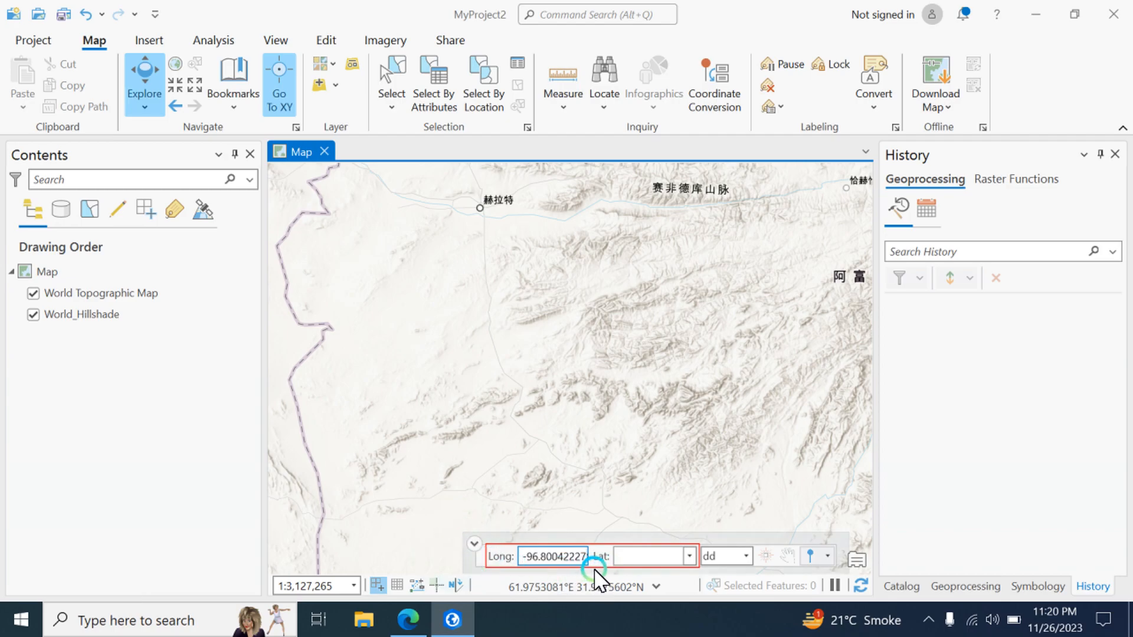
- Set the latitude to the copied 32.7793… value, go to the location and bring the Dallas area into view
left_click(640, 558)
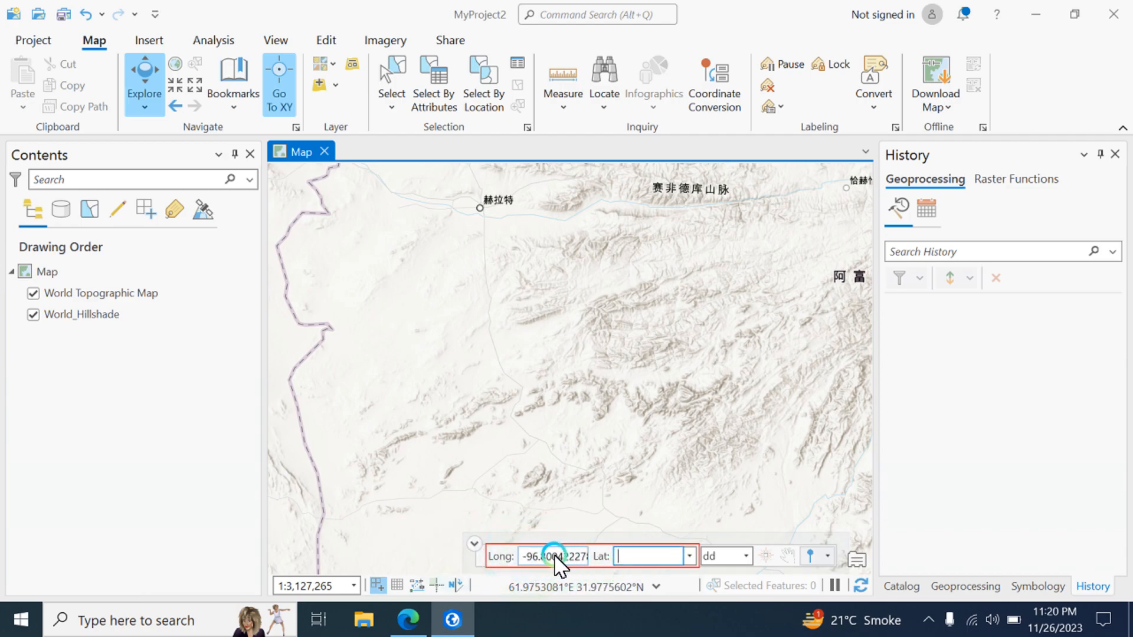
key("ctrl+v")
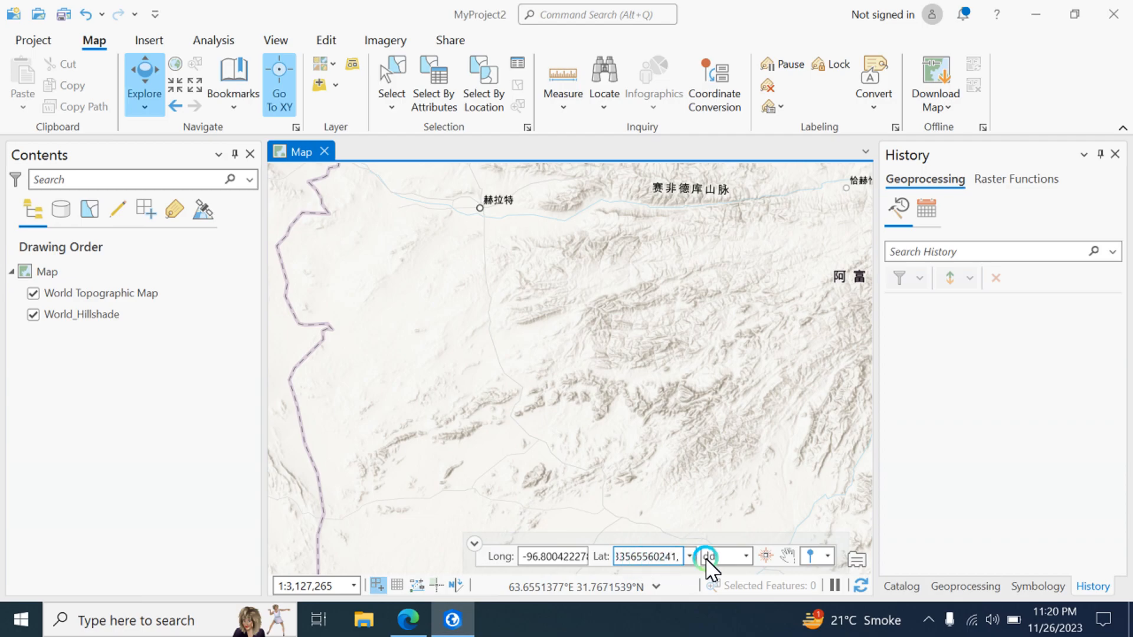
key("Return")
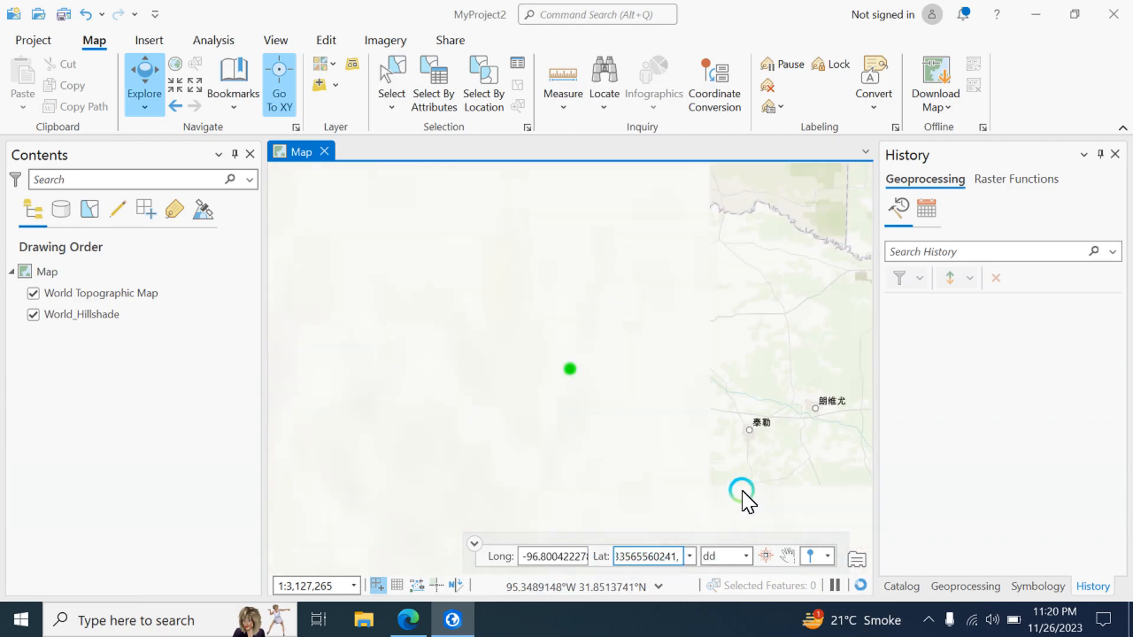
scroll(565, 389, "up", 8)
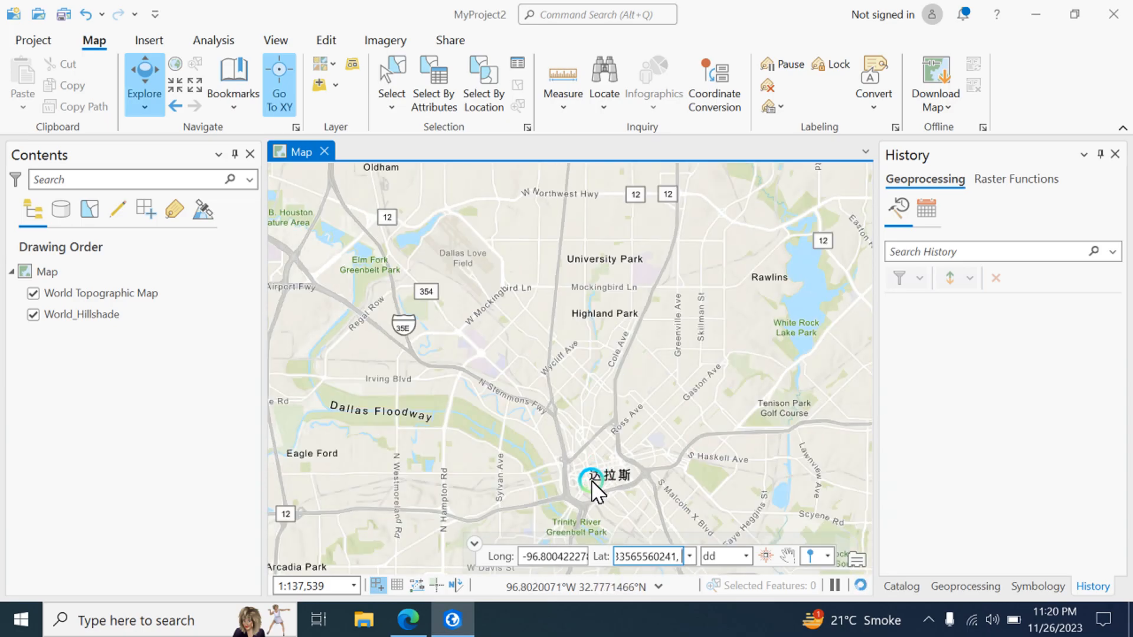
left_click(403, 382)
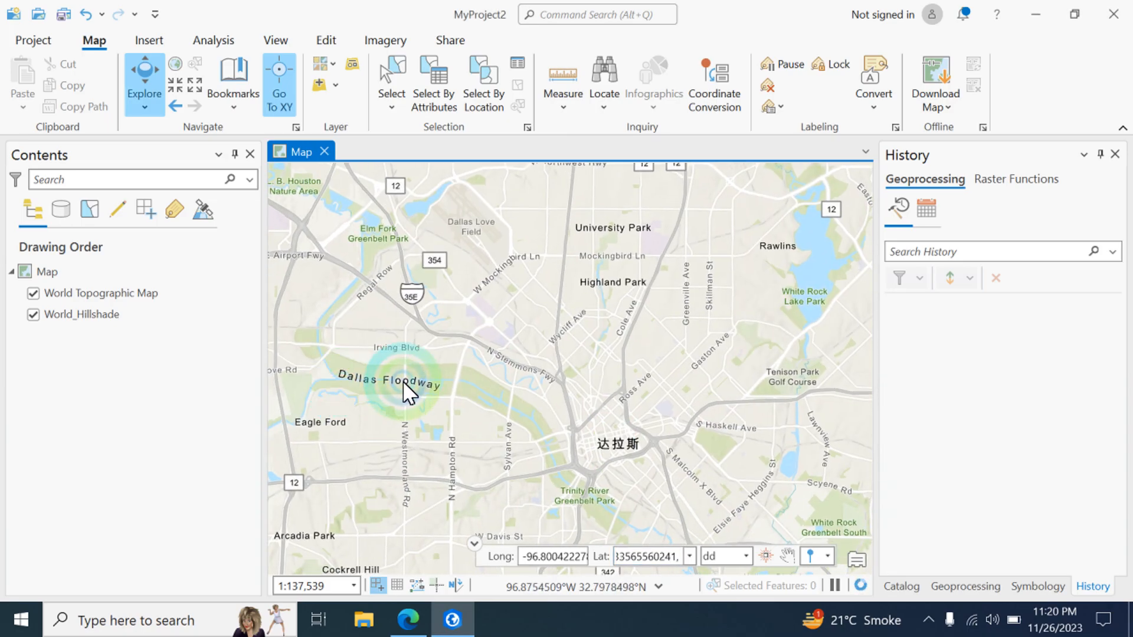
- Mark the entered coordinates with a pin graphic and bring the pin into close view
left_click(705, 557)
left_click(809, 557)
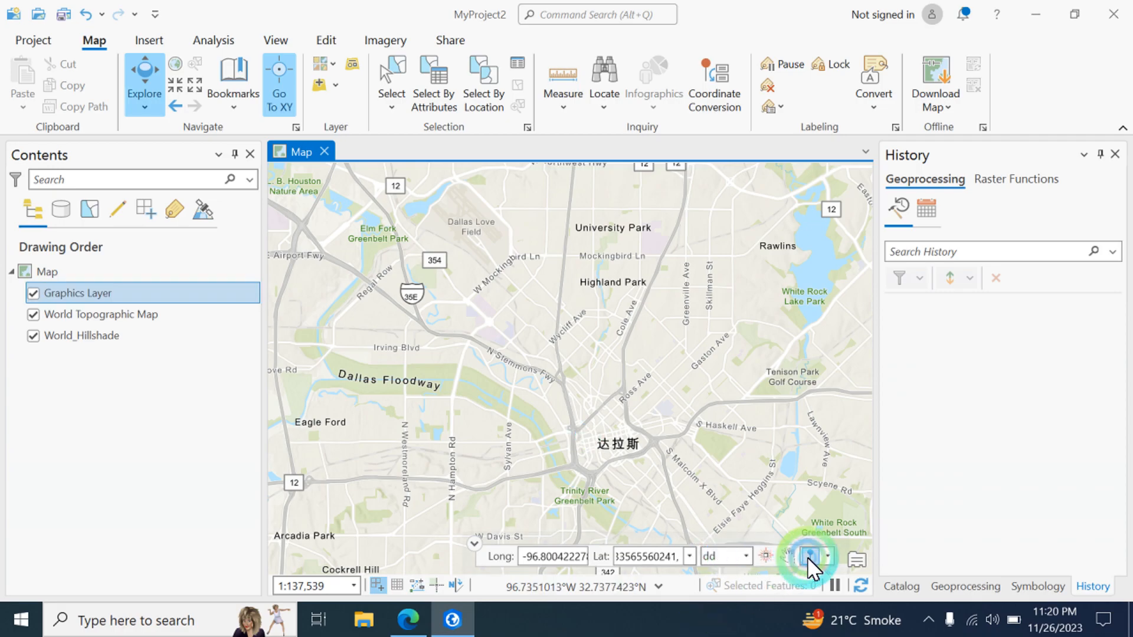
scroll(609, 446, "up", 10)
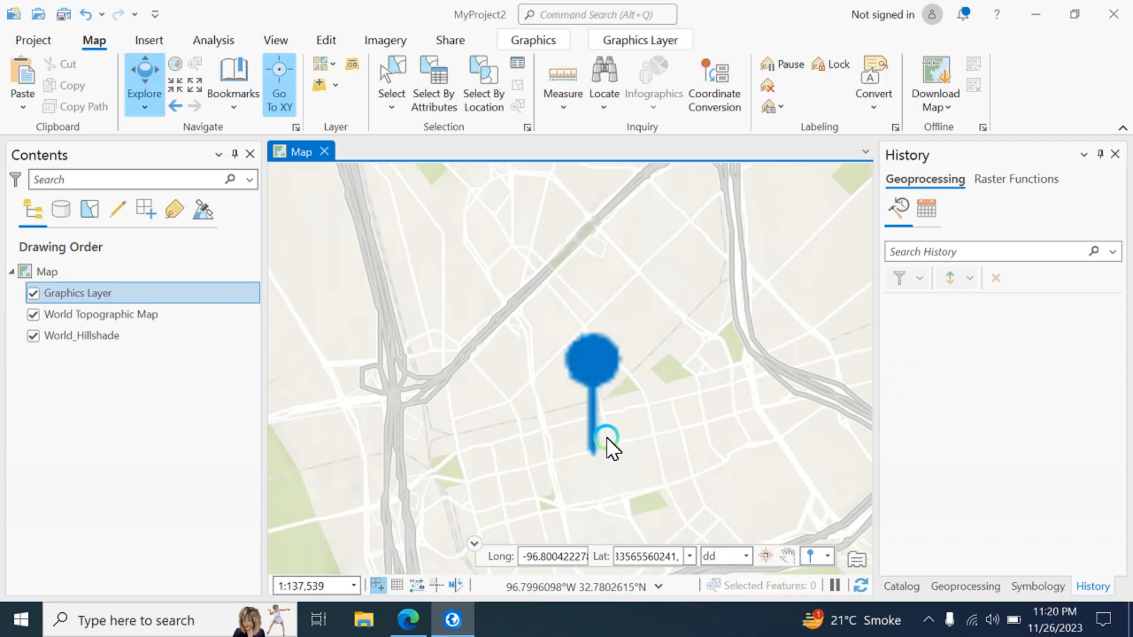
scroll(563, 505, "up", 2)
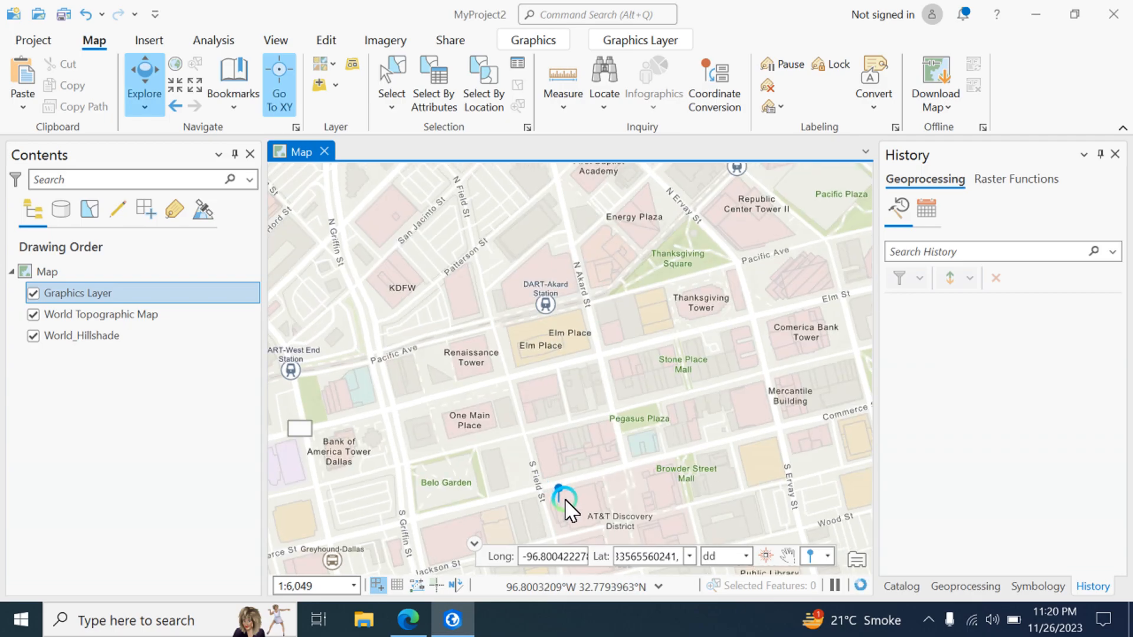
left_click_drag(589, 511, 589, 405)
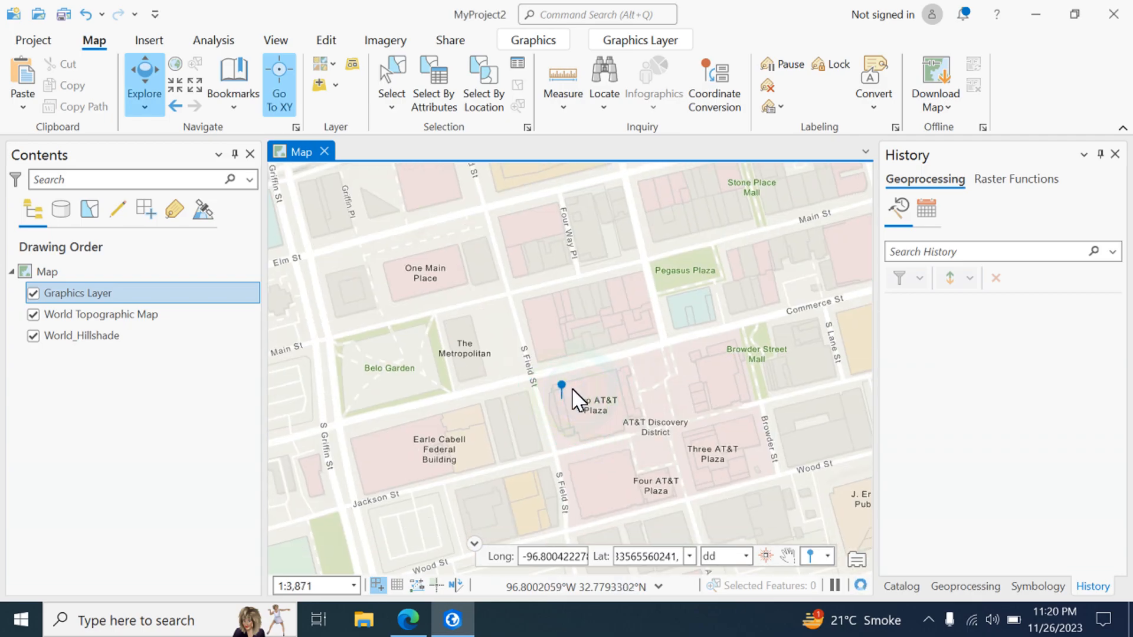
- Compare the pin's surroundings with the location in Google Maps in Edge, then return to ArcGIS Pro and examine the pin closely
left_click(458, 623)
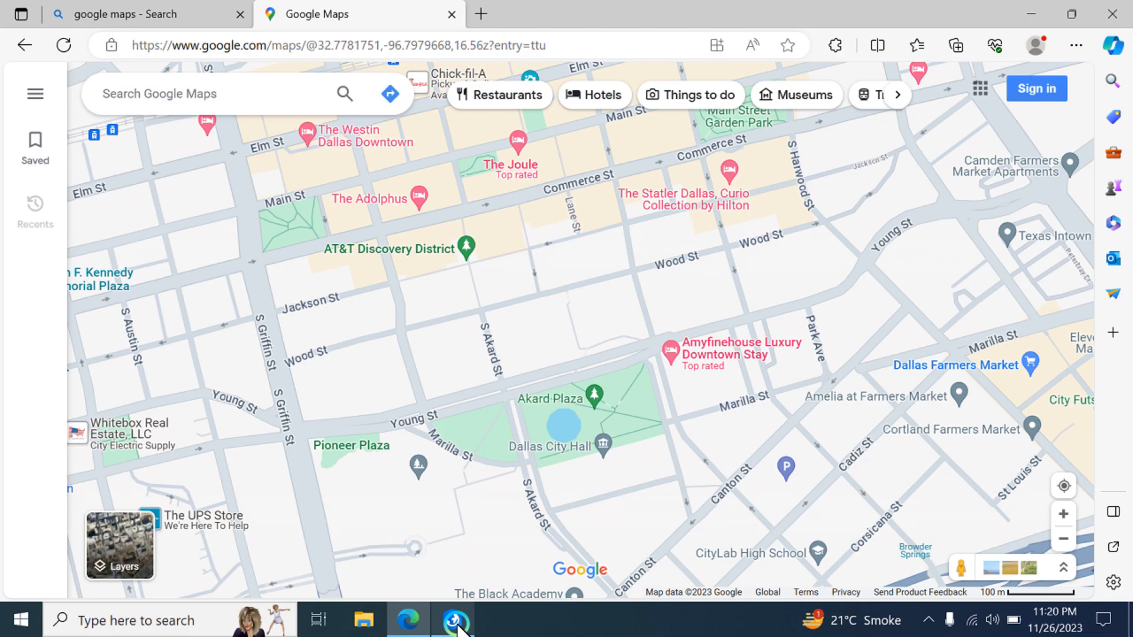
left_click(453, 622)
left_click(453, 620)
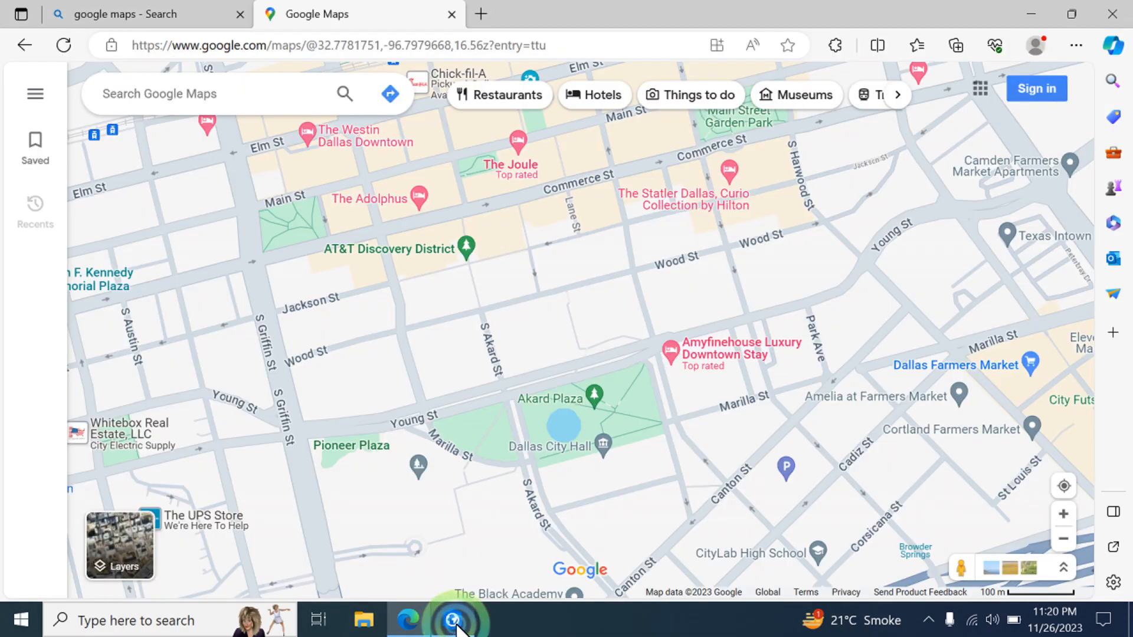
left_click(454, 620)
left_click(678, 401)
left_click(558, 364)
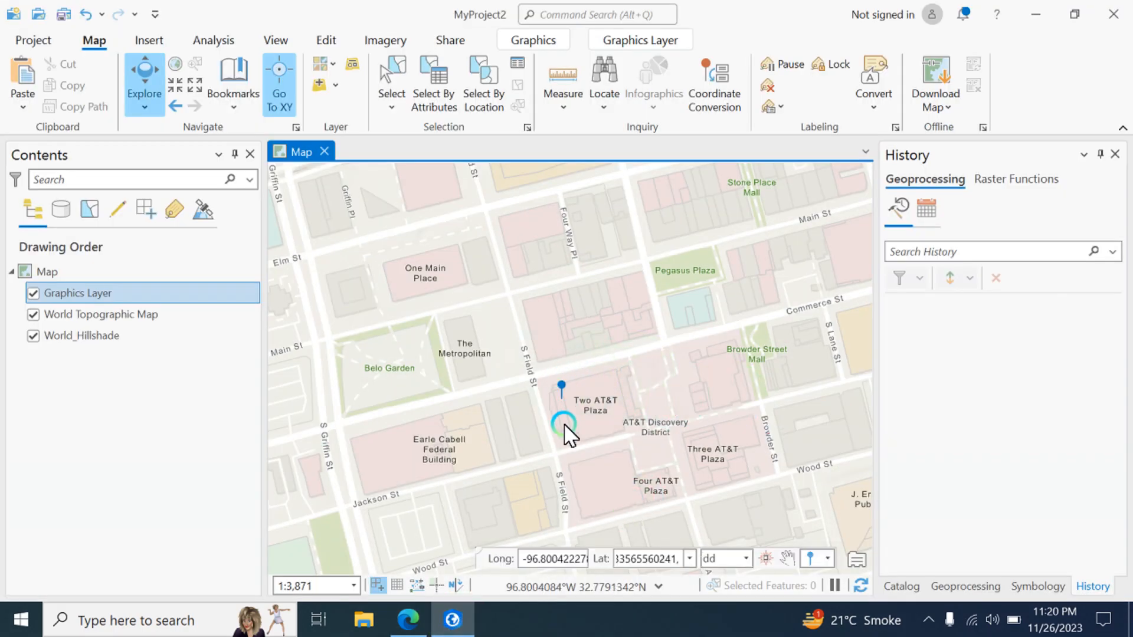
scroll(564, 424, "up", 5)
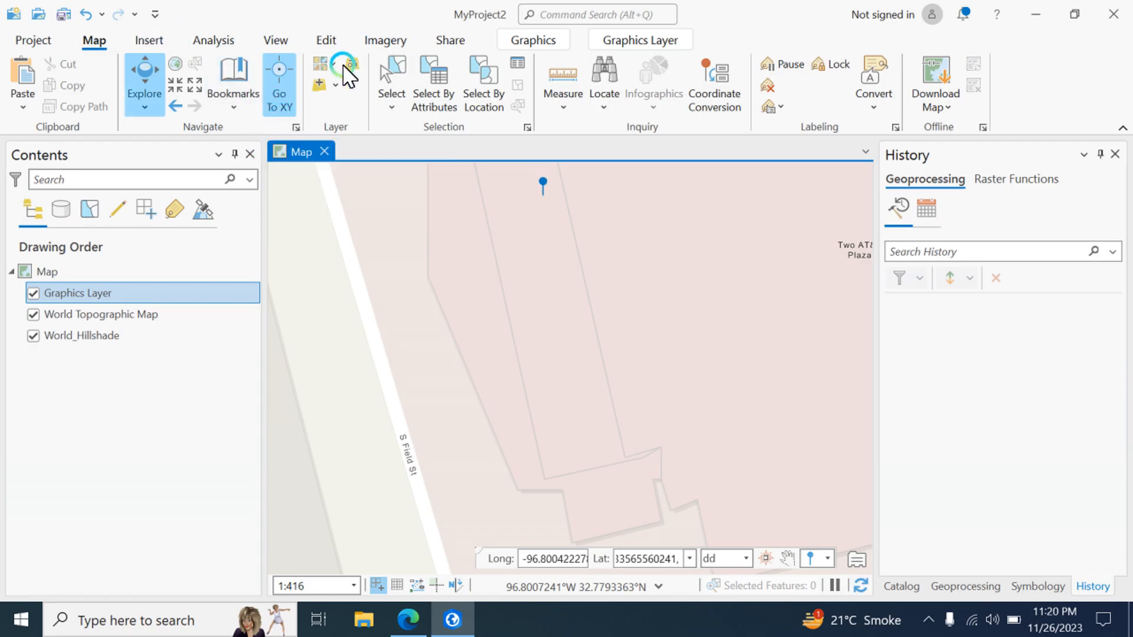
- Change the map's basemap to the 天地图-影像 imagery
left_click(335, 64)
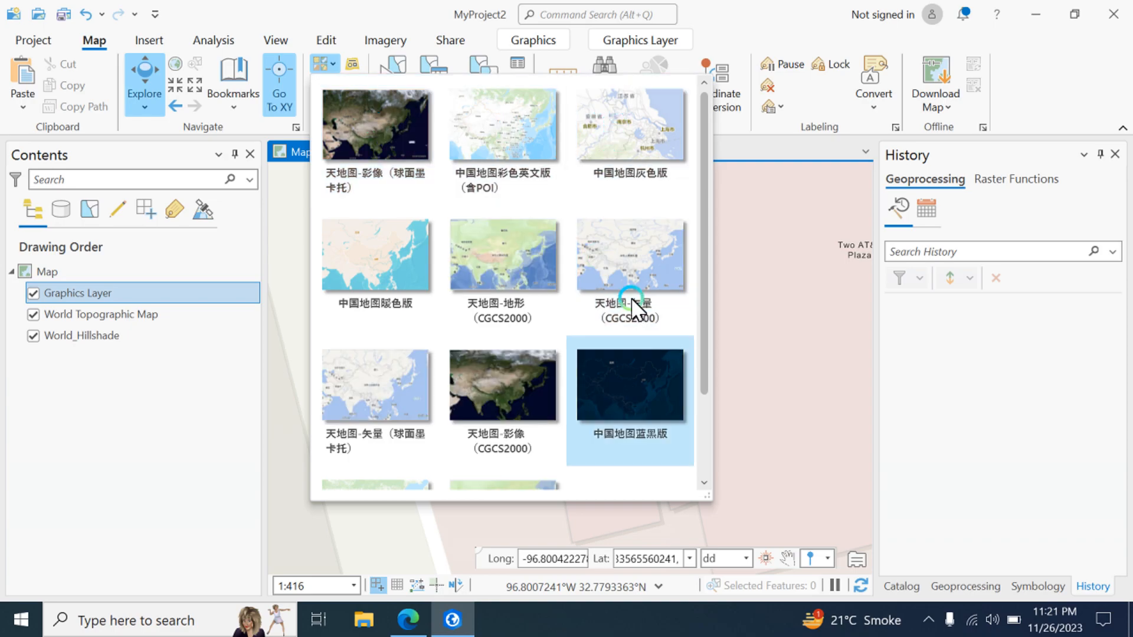
scroll(596, 389, "down", 2)
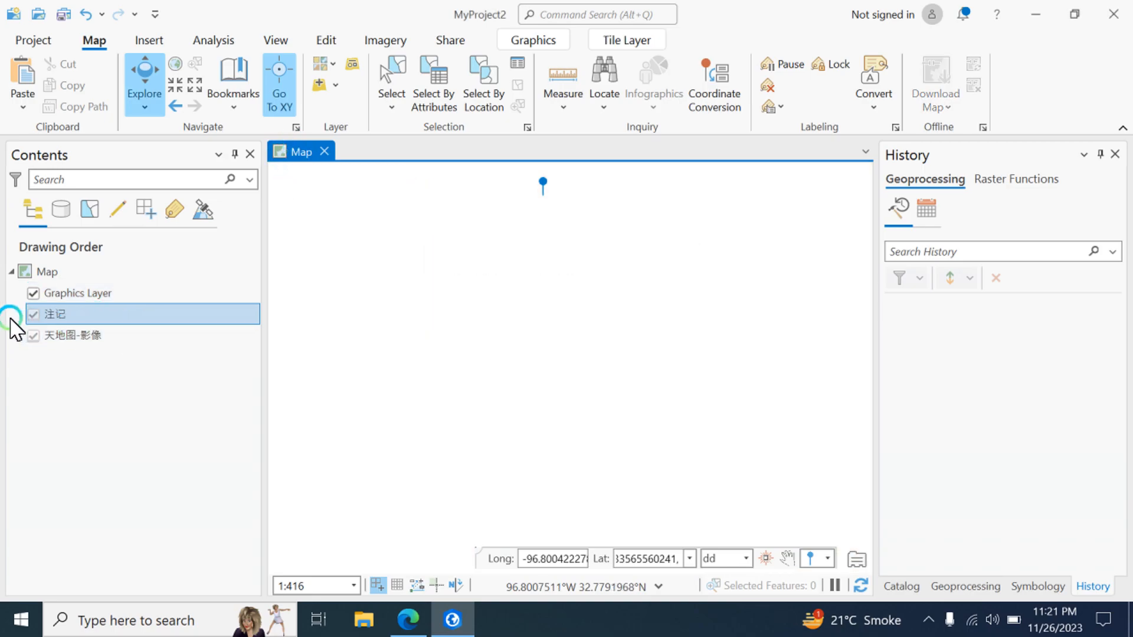
left_click_drag(545, 260, 574, 366)
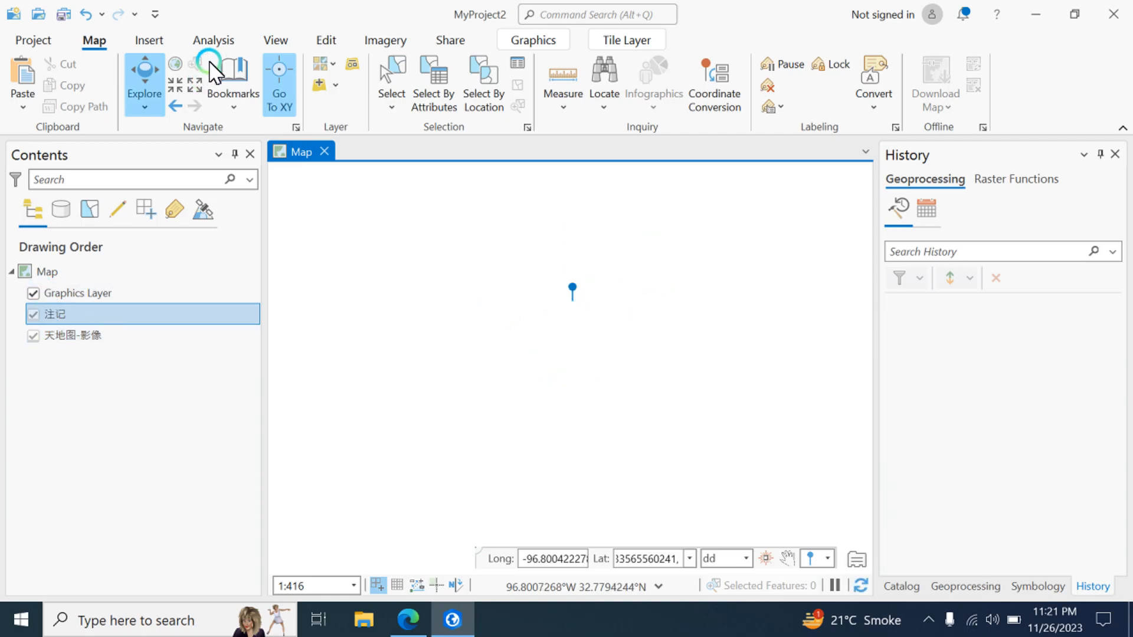
left_click(331, 76)
scroll(602, 325, "down", 3)
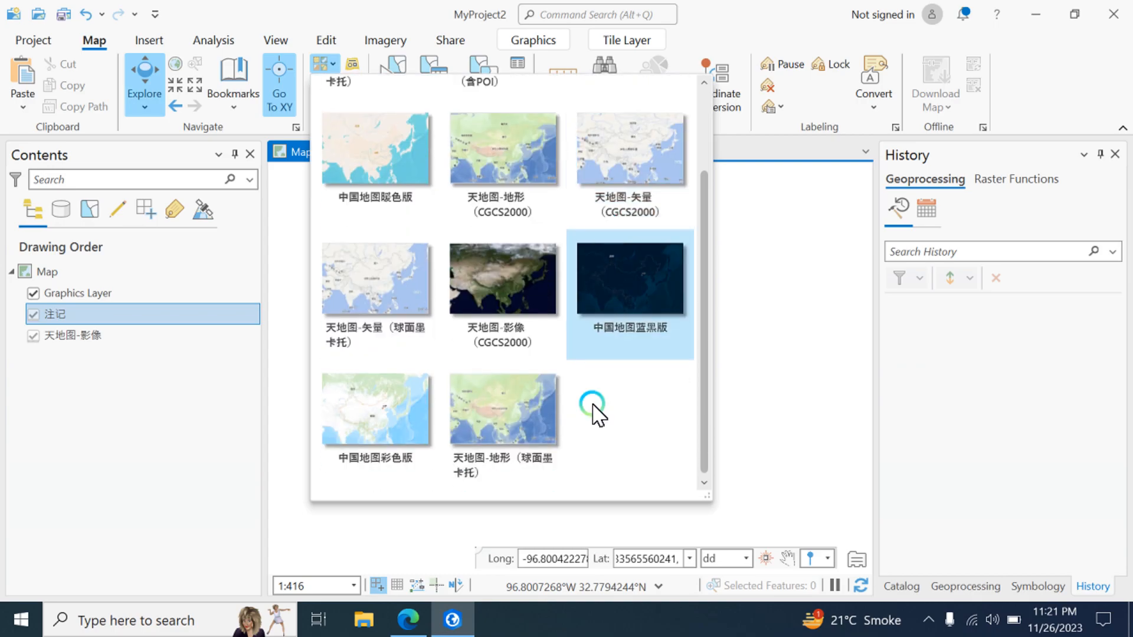
scroll(579, 313, "up", 2)
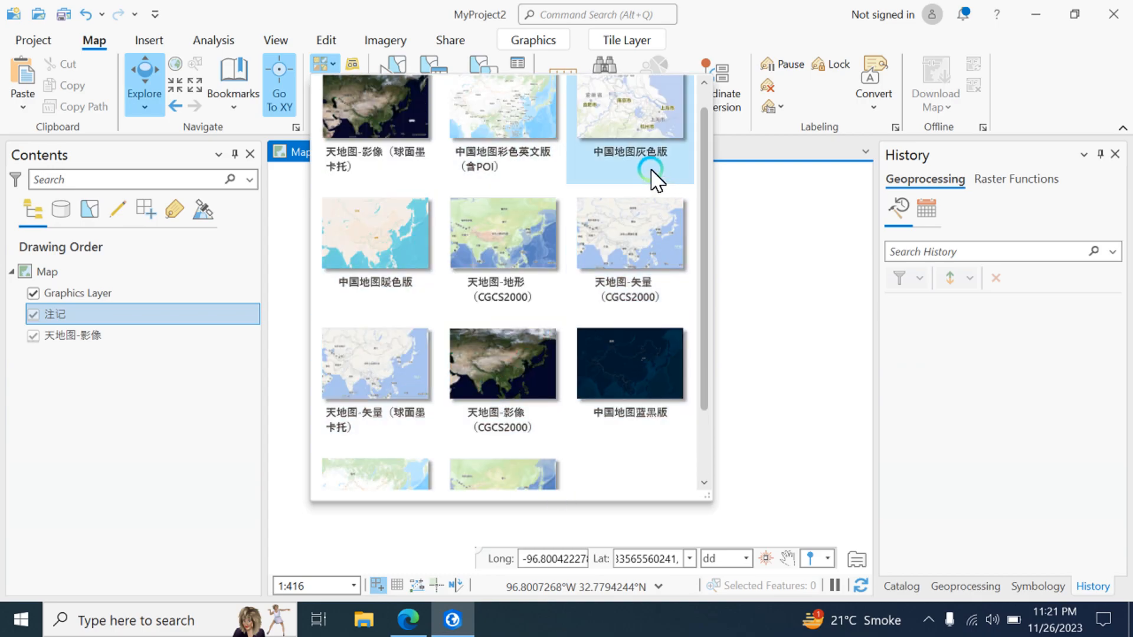
left_click(334, 62)
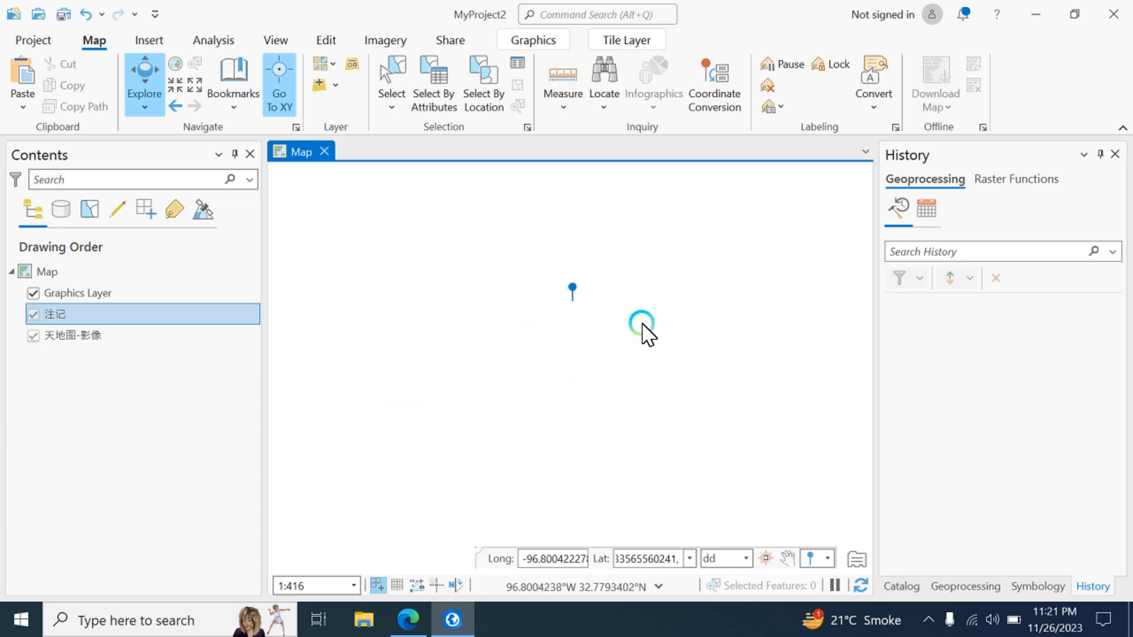
- Review the available add-data options, including the Data From Path dialog, and close it without adding anything
left_click(335, 86)
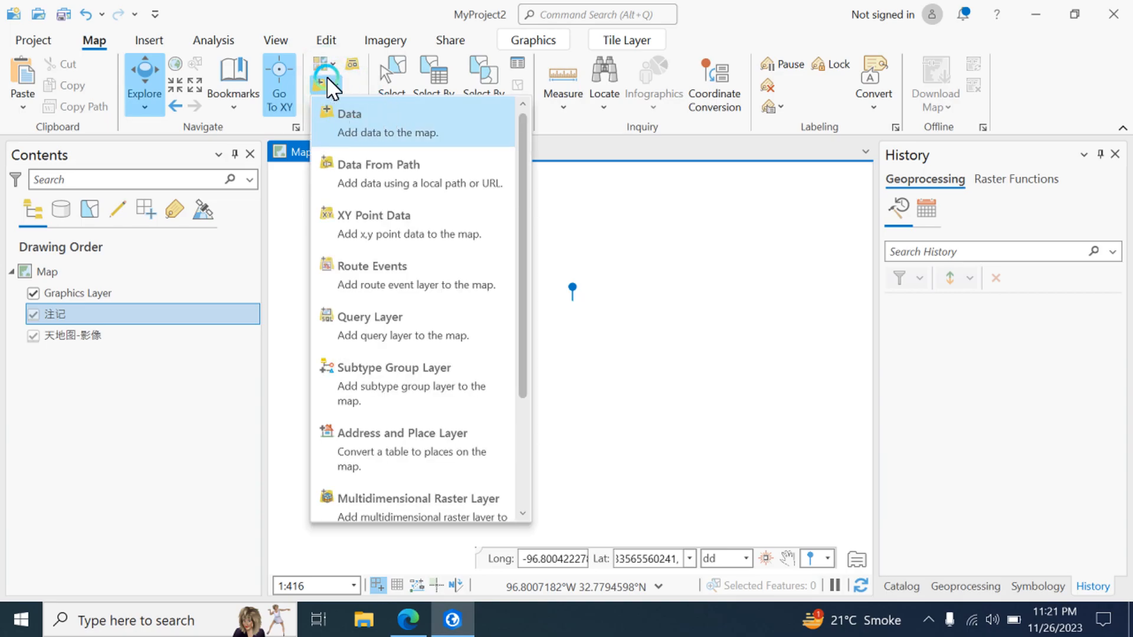
left_click(346, 88)
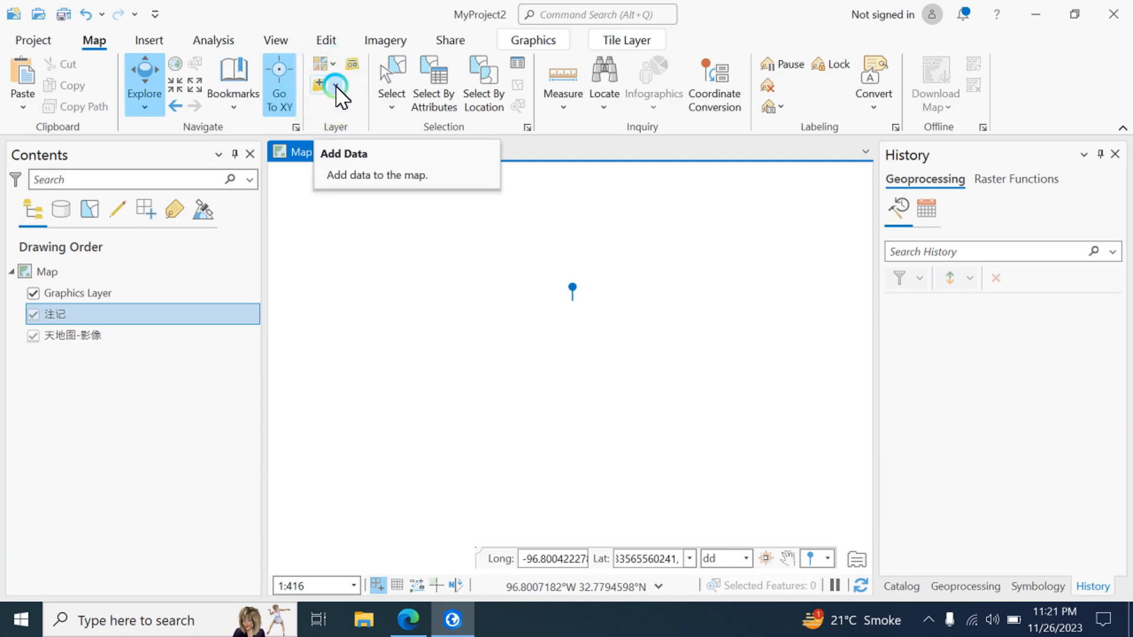
left_click(335, 87)
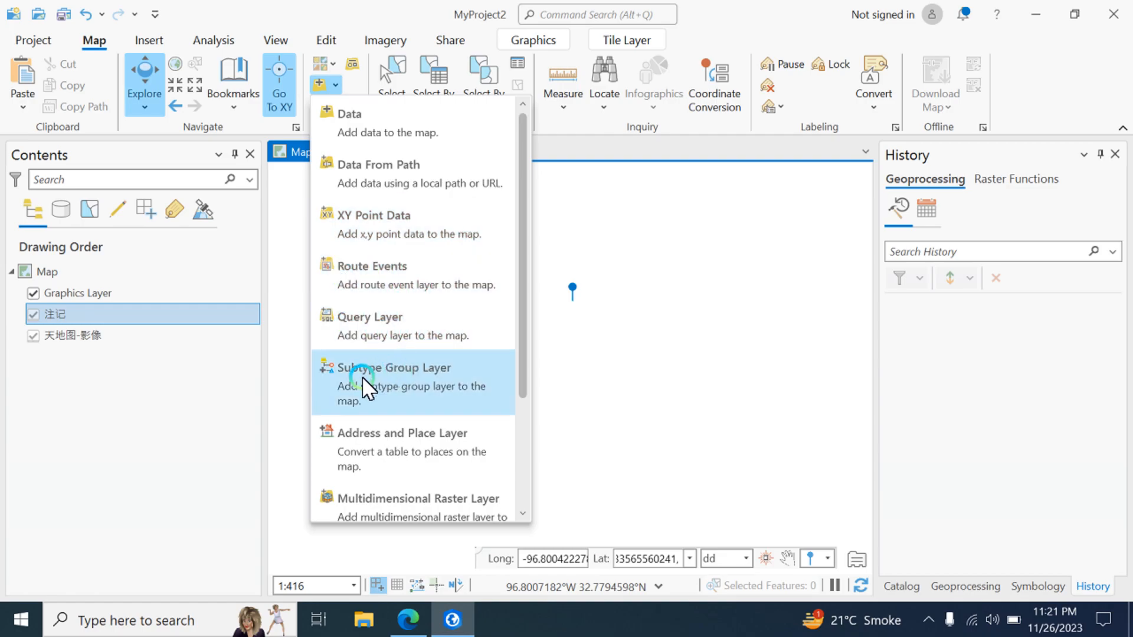
scroll(413, 454, "down", 3)
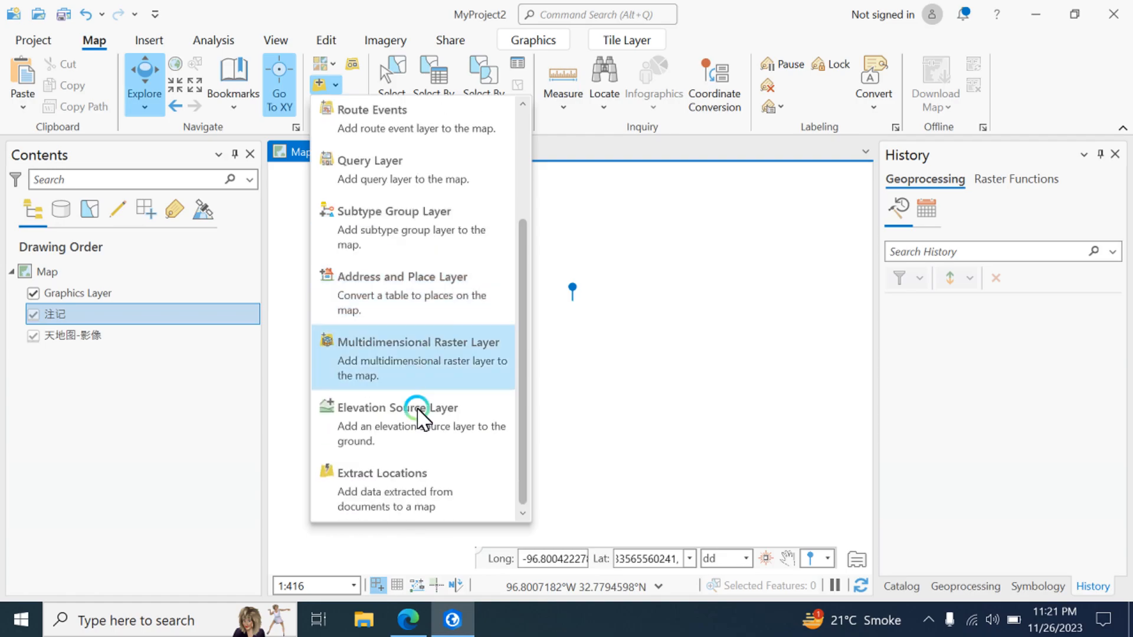
scroll(420, 477, "up", 3)
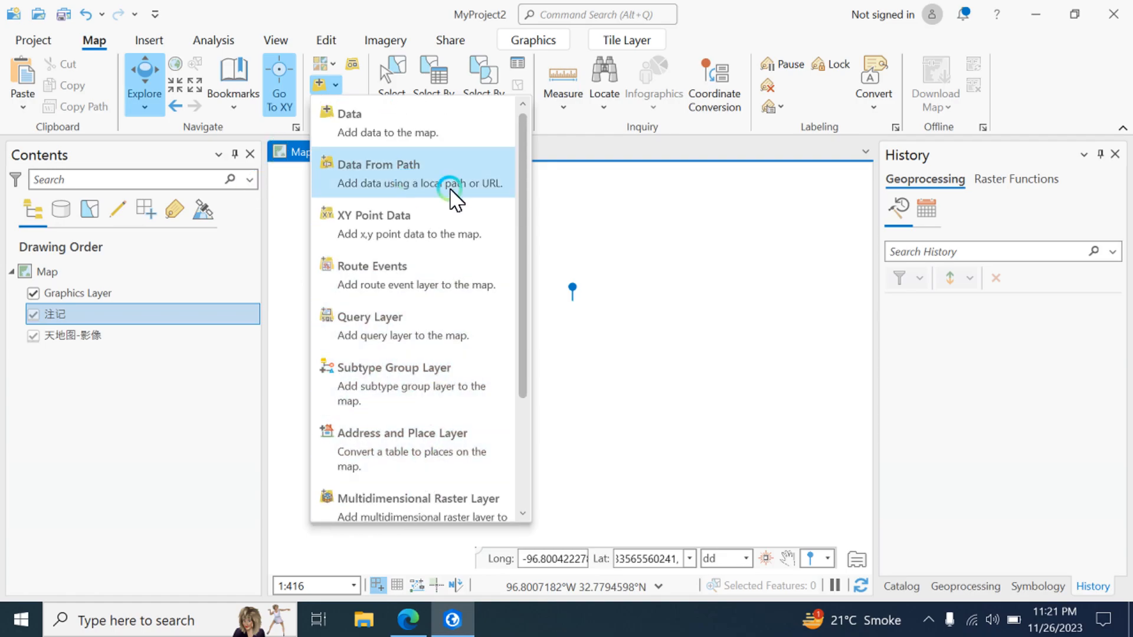
left_click(370, 180)
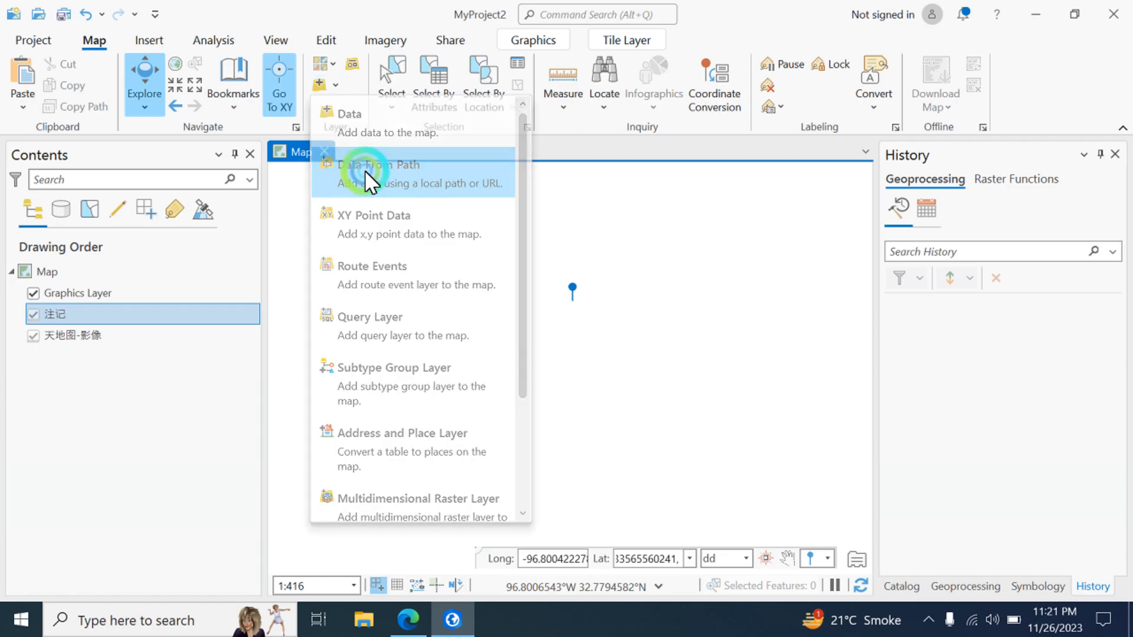
left_click(416, 319)
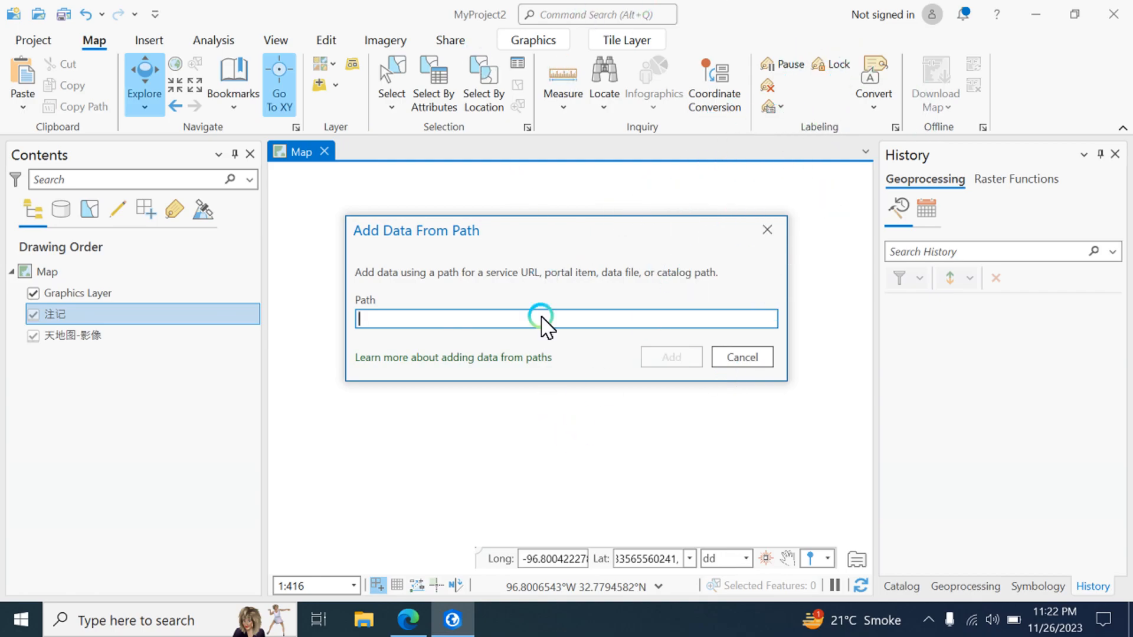
left_click(743, 357)
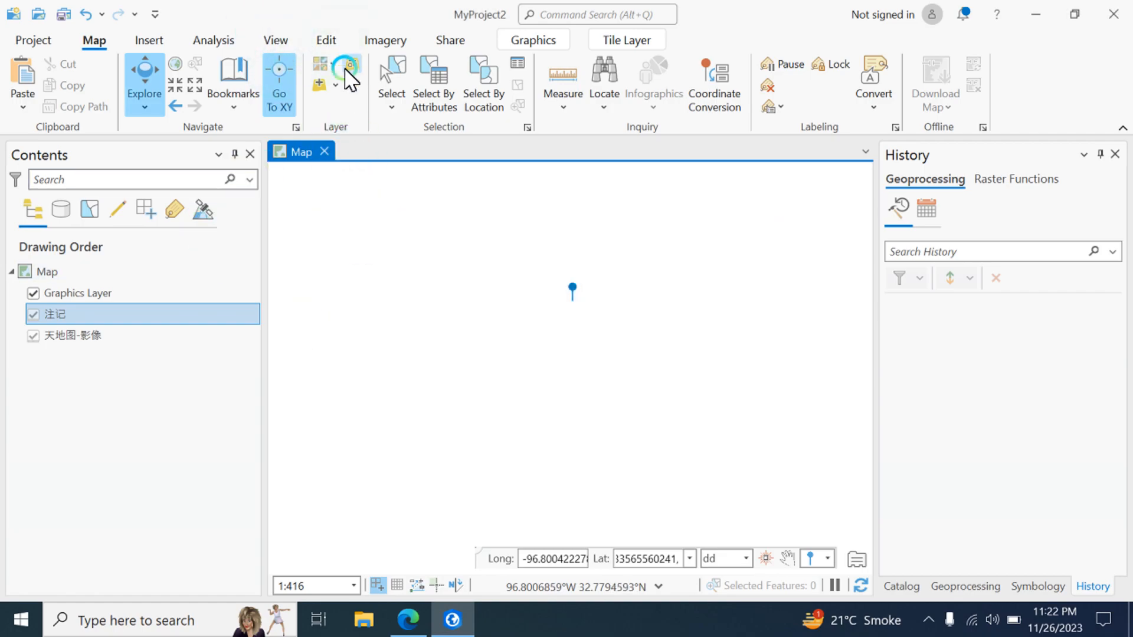
- Start adding data to the map and browse to the planet_72.654,31.808,75.466,33.558 folder inside GIS Data
left_click(336, 84)
left_click(358, 118)
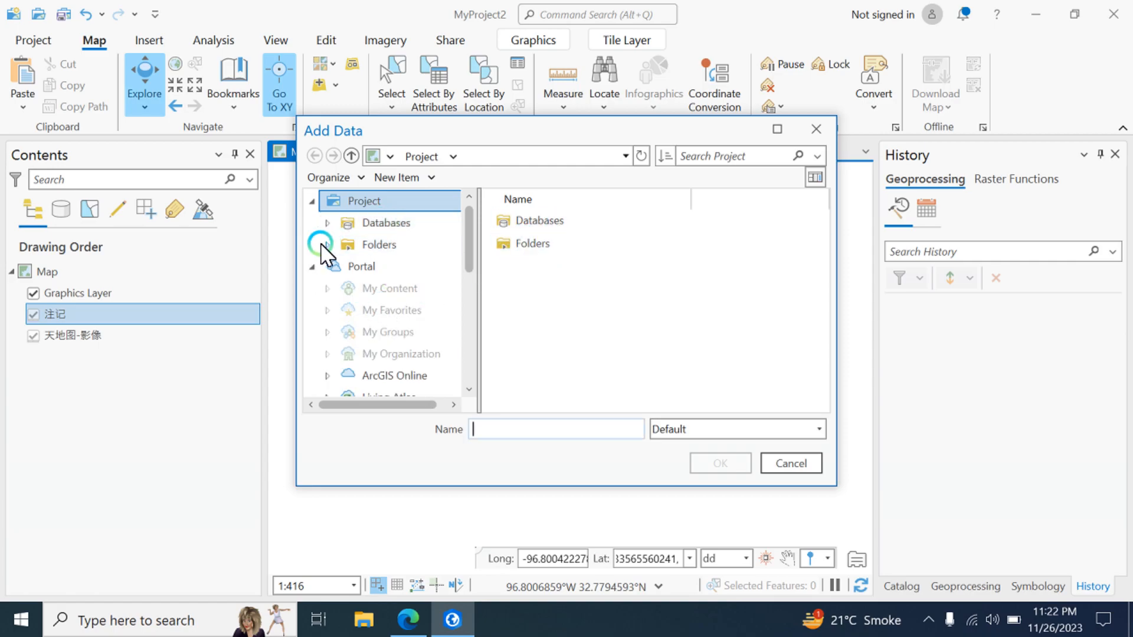
scroll(423, 287, "down", 5)
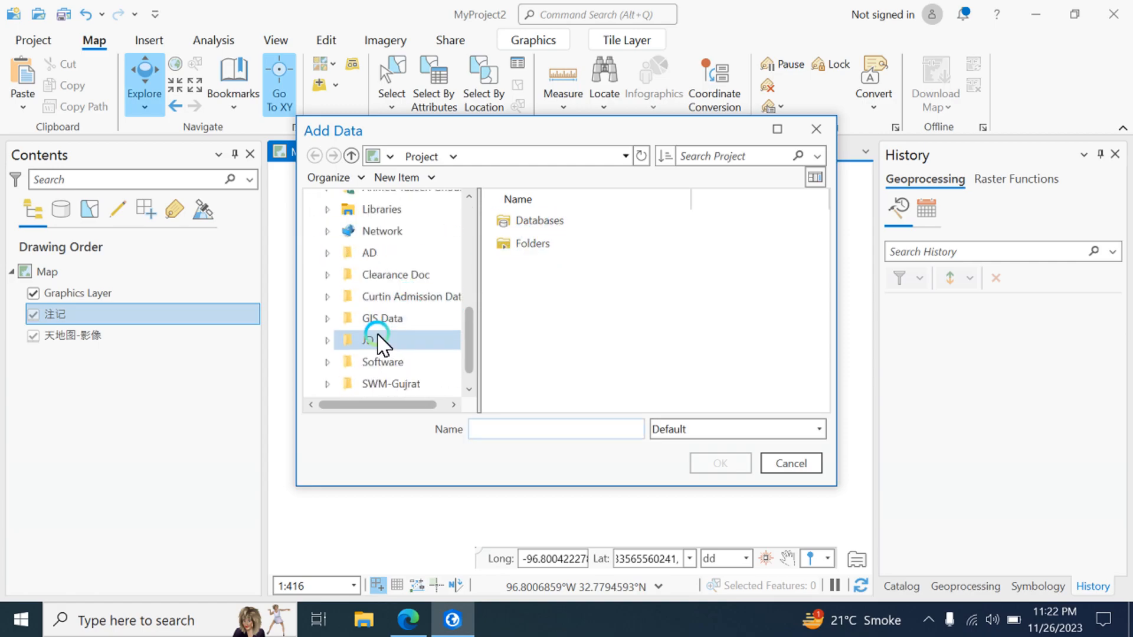
left_click(386, 321)
left_click(554, 222)
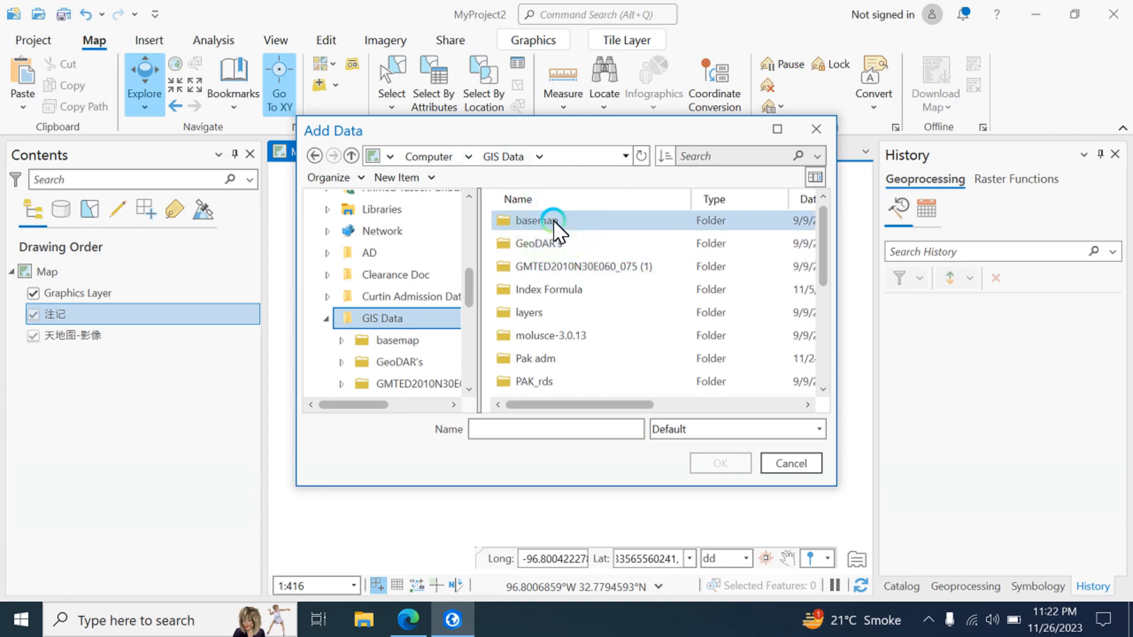
scroll(577, 269, "down", 3)
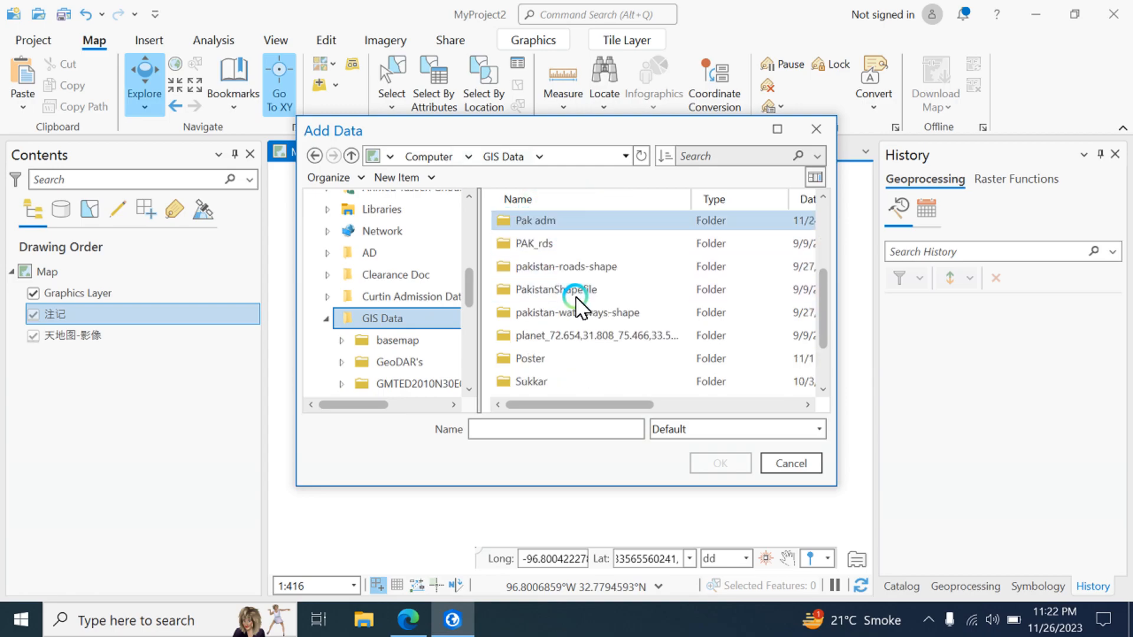
scroll(576, 298, "up", 1)
scroll(608, 308, "down", 1)
scroll(552, 299, "up", 1)
scroll(551, 299, "down", 1)
double_click(551, 266)
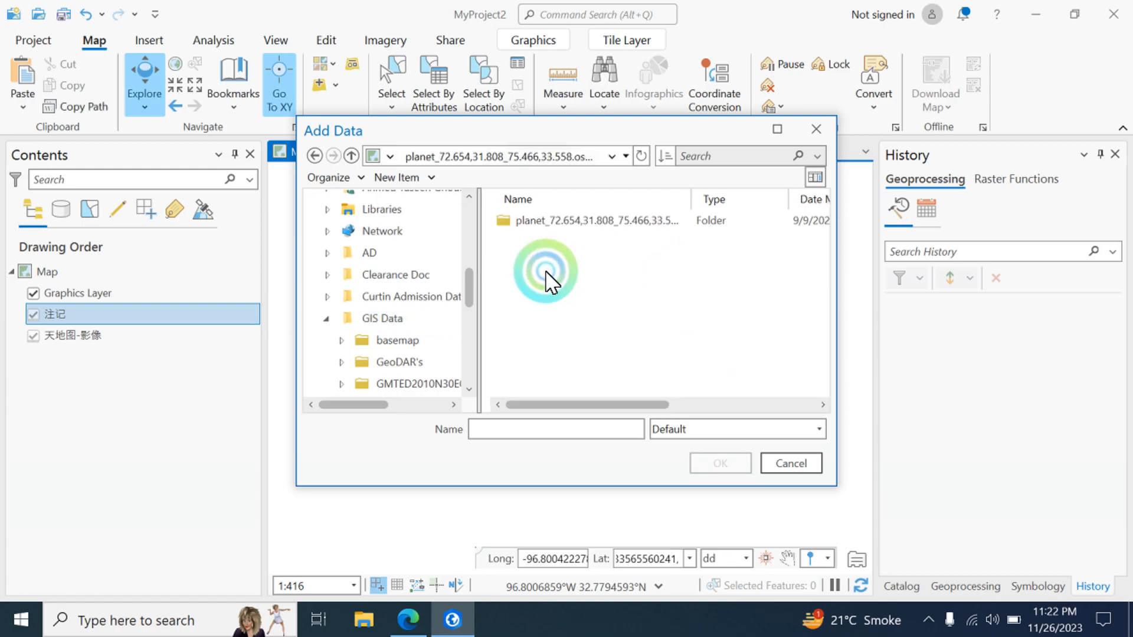
- Add the roads.shp shapefile from the nested shape folder to the map
left_click(575, 227)
double_click(575, 227)
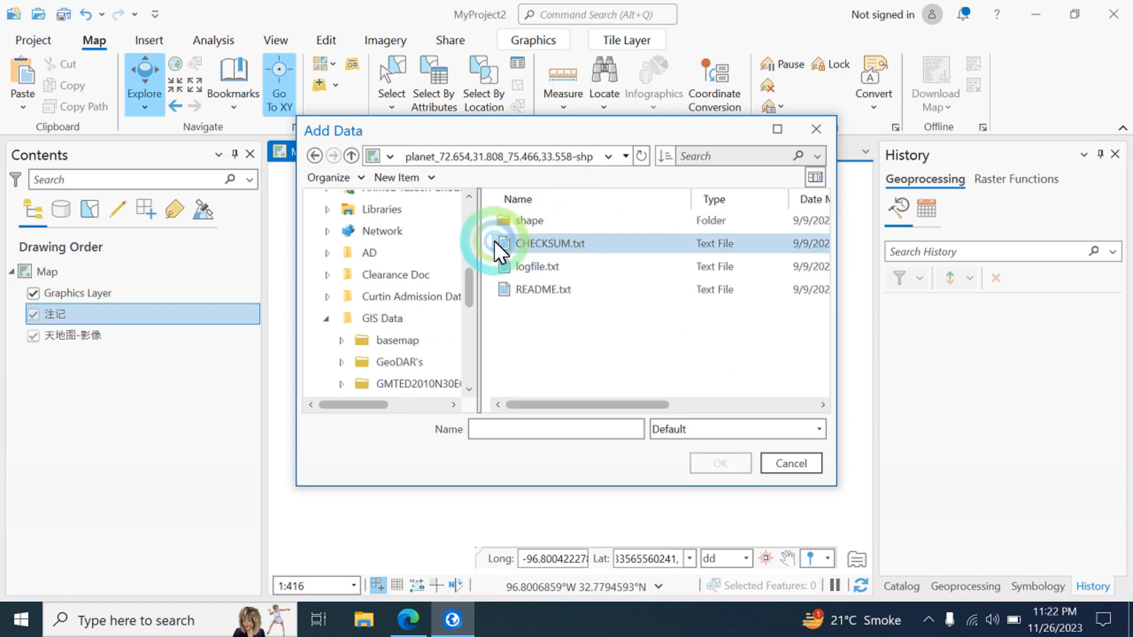
double_click(528, 221)
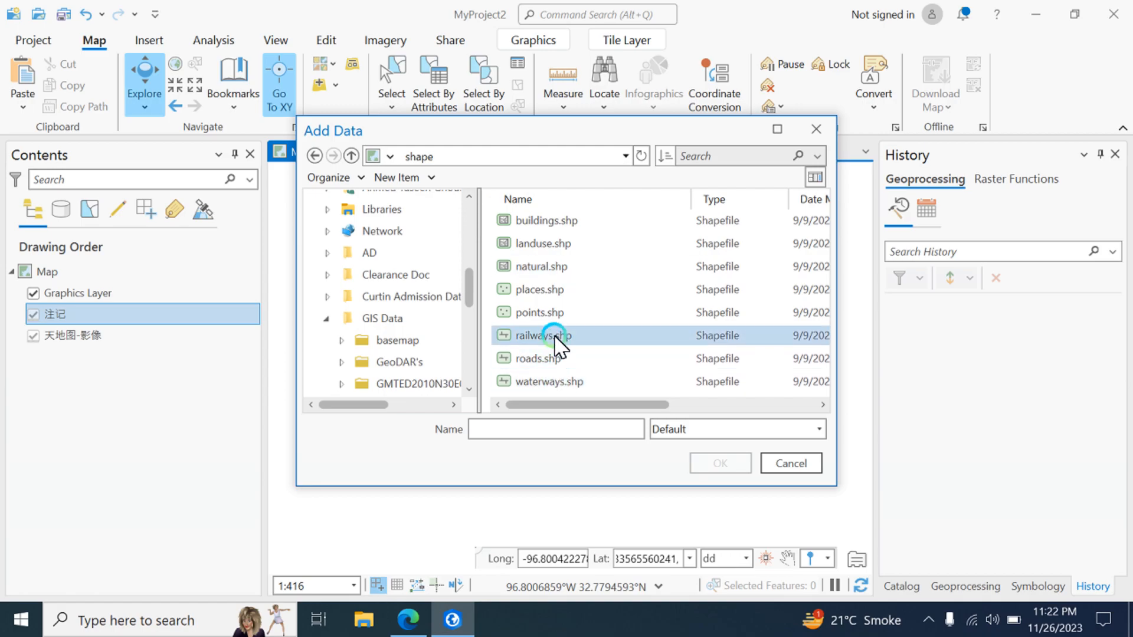
left_click(557, 360)
left_click(715, 463)
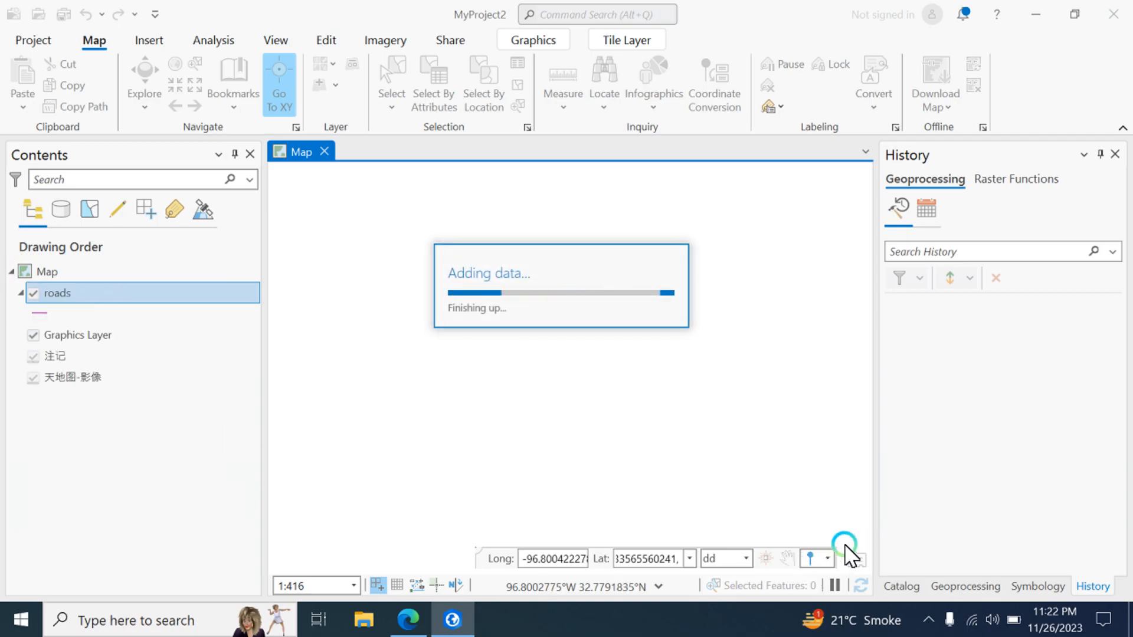
- Turn off Go To XY and zoom the map to the full extent of the roads layer
left_click(276, 76)
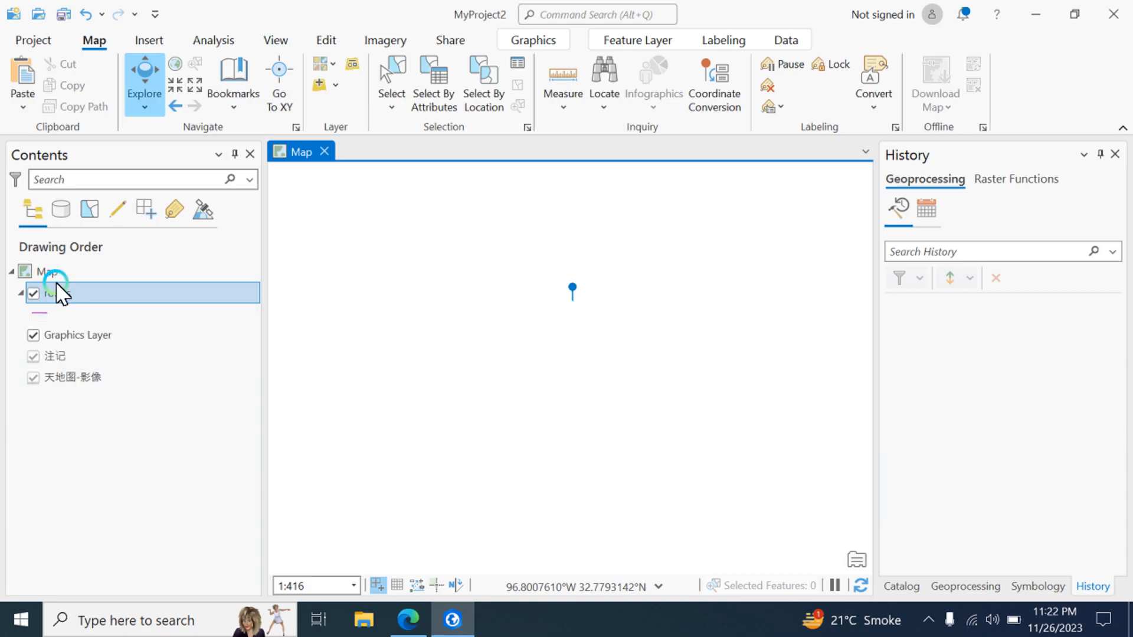
right_click(59, 303)
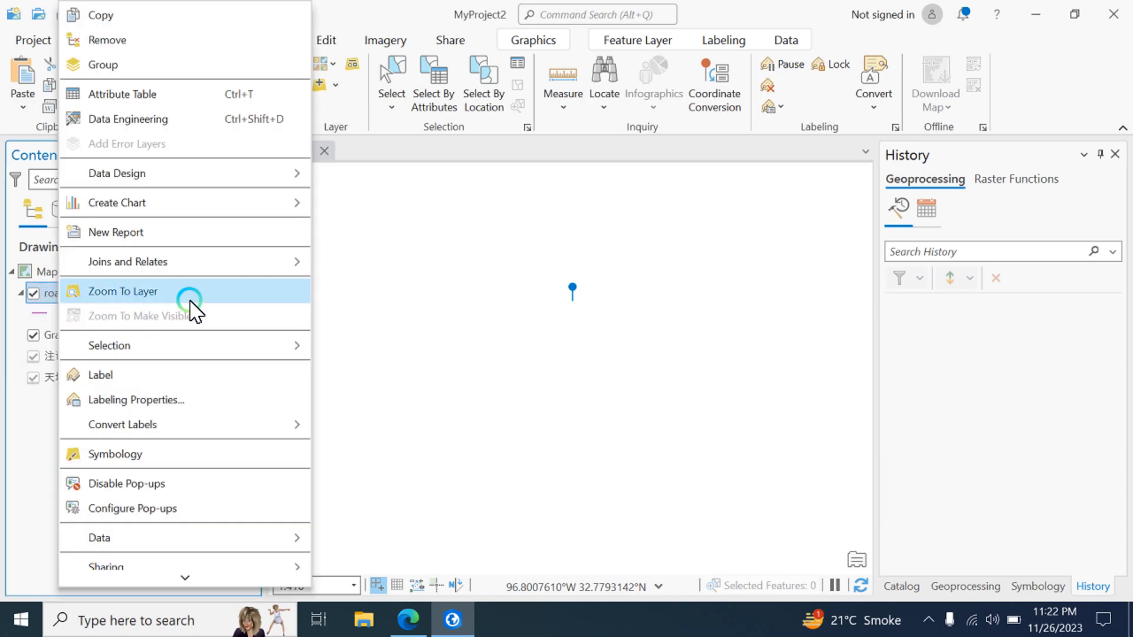
left_click(124, 292)
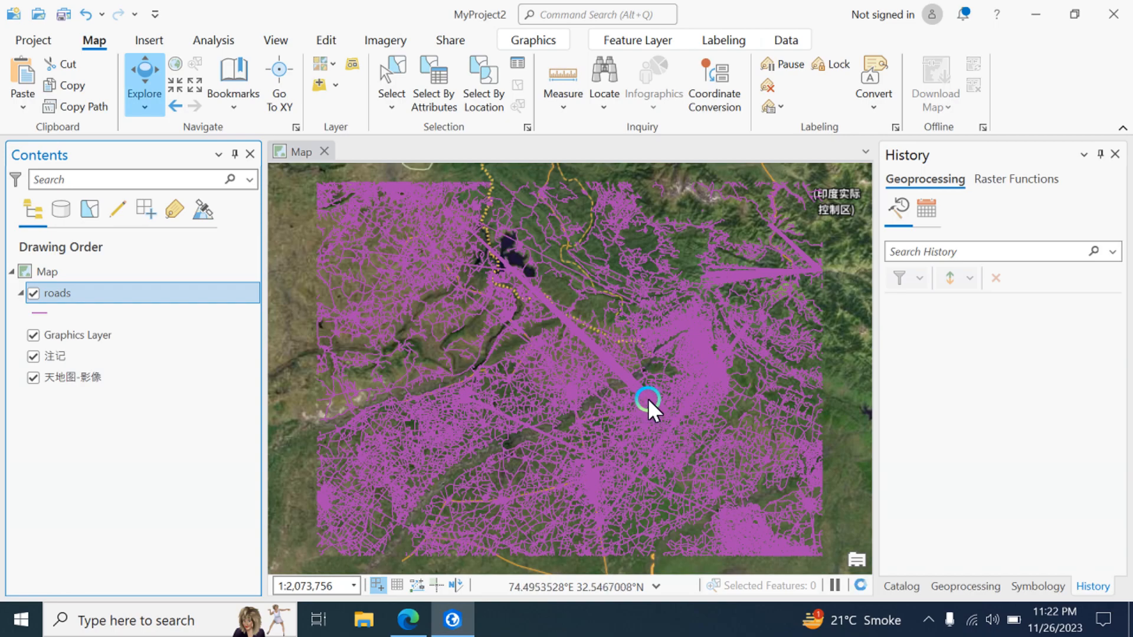
- Hide the Graphics Layer, 注记 and 天地图-影像 layers, leaving only the roads layer shown
scroll(647, 398, "up", 4)
left_click_drag(555, 376, 425, 225)
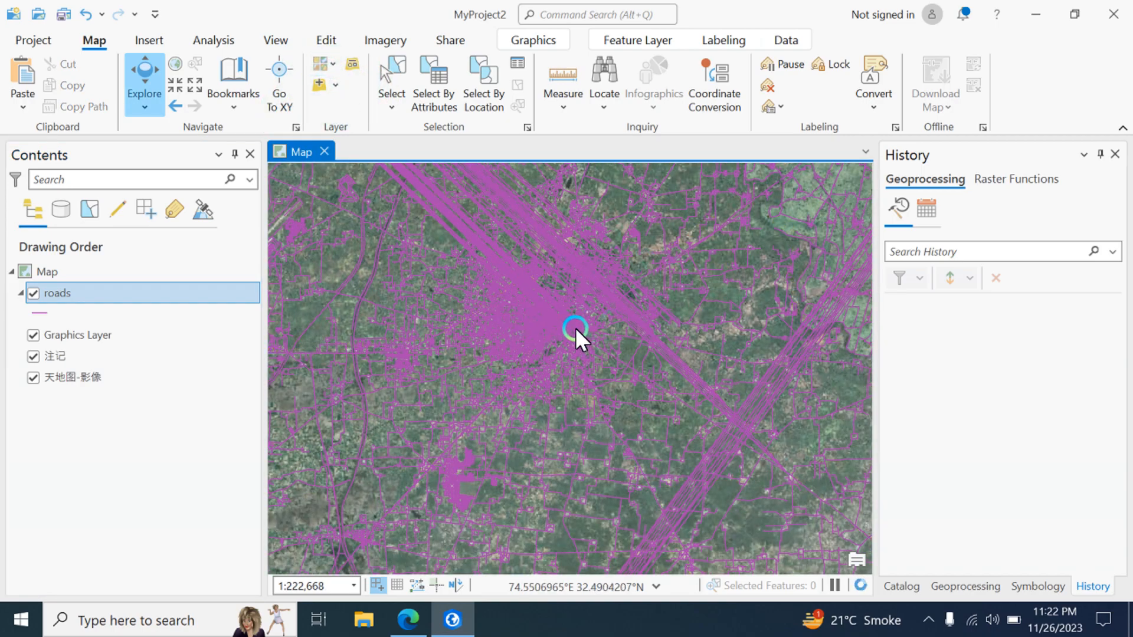
scroll(575, 328, "up", 4)
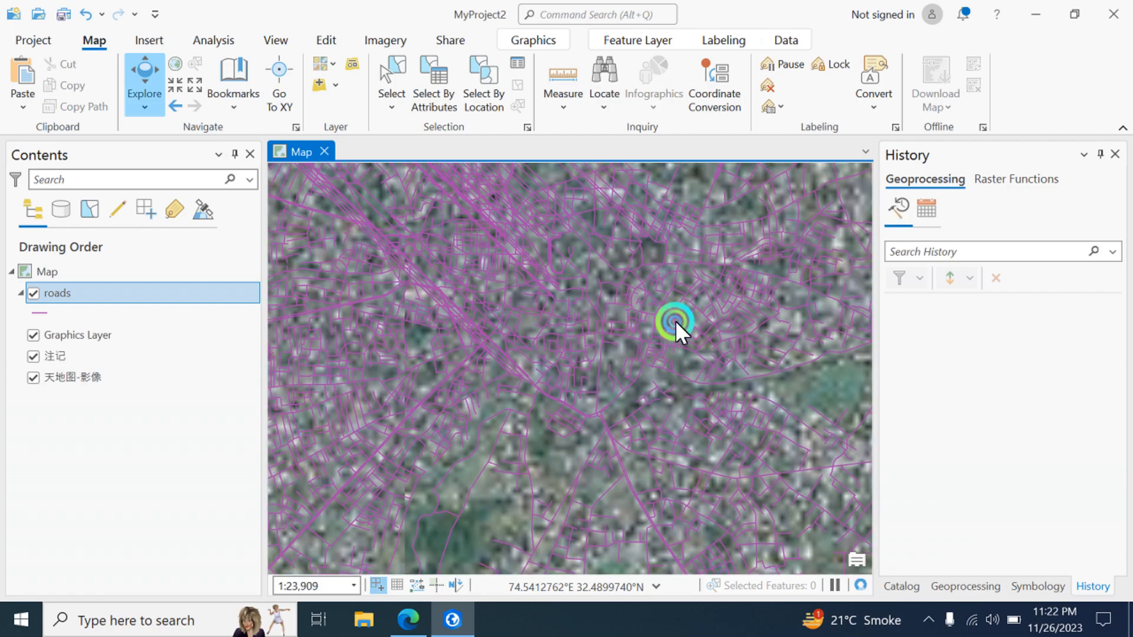
scroll(356, 392, "up", 2)
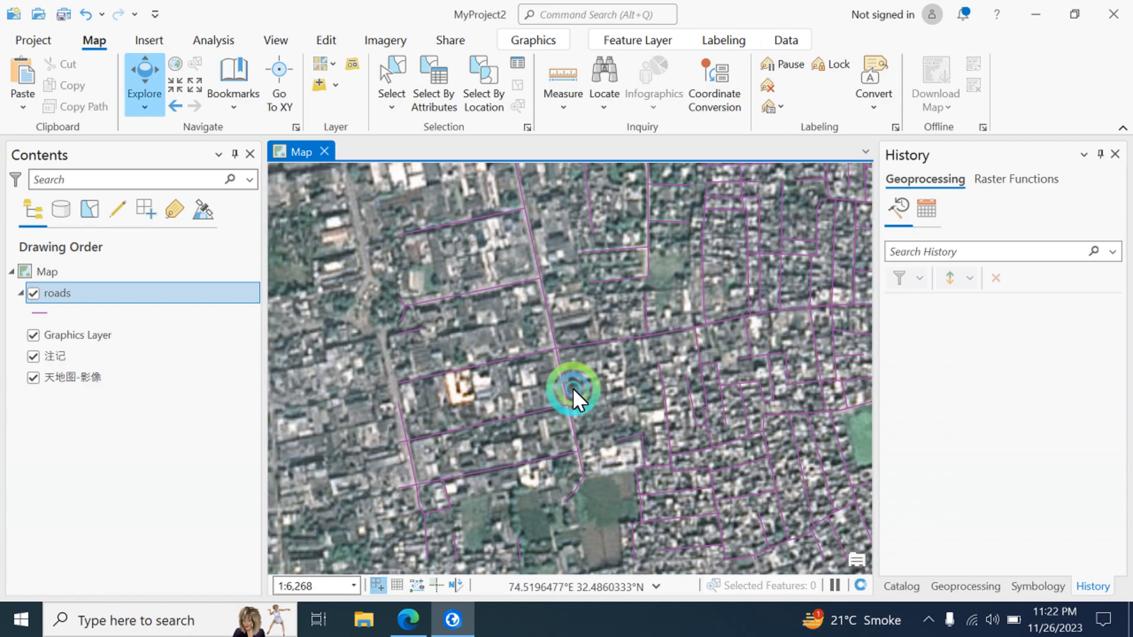
left_click(33, 337)
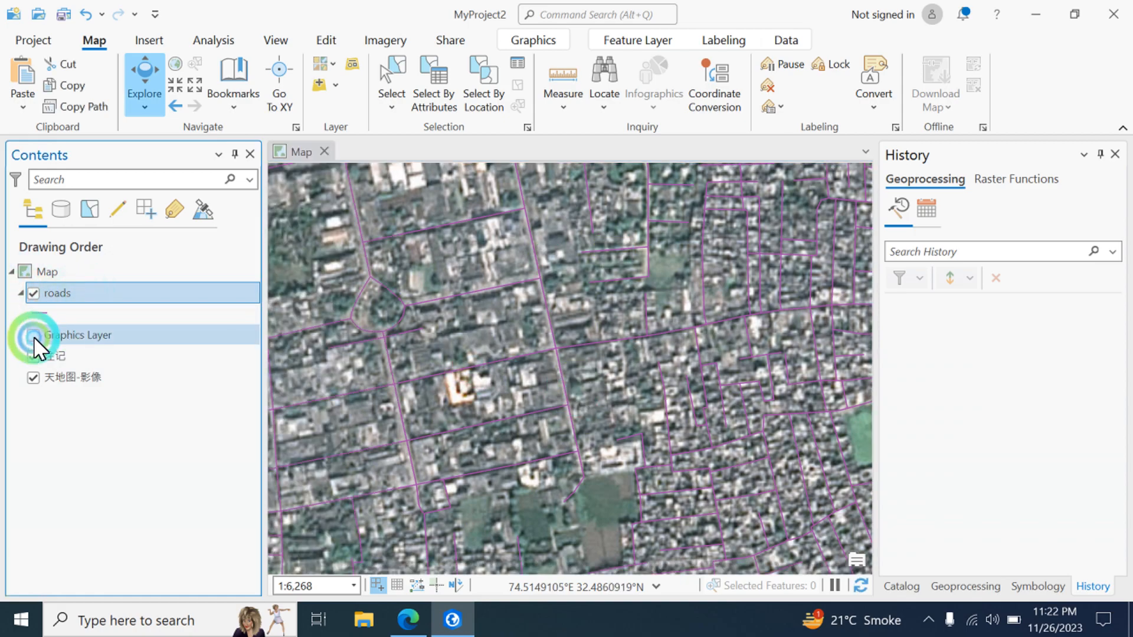
left_click(35, 377)
left_click(33, 356)
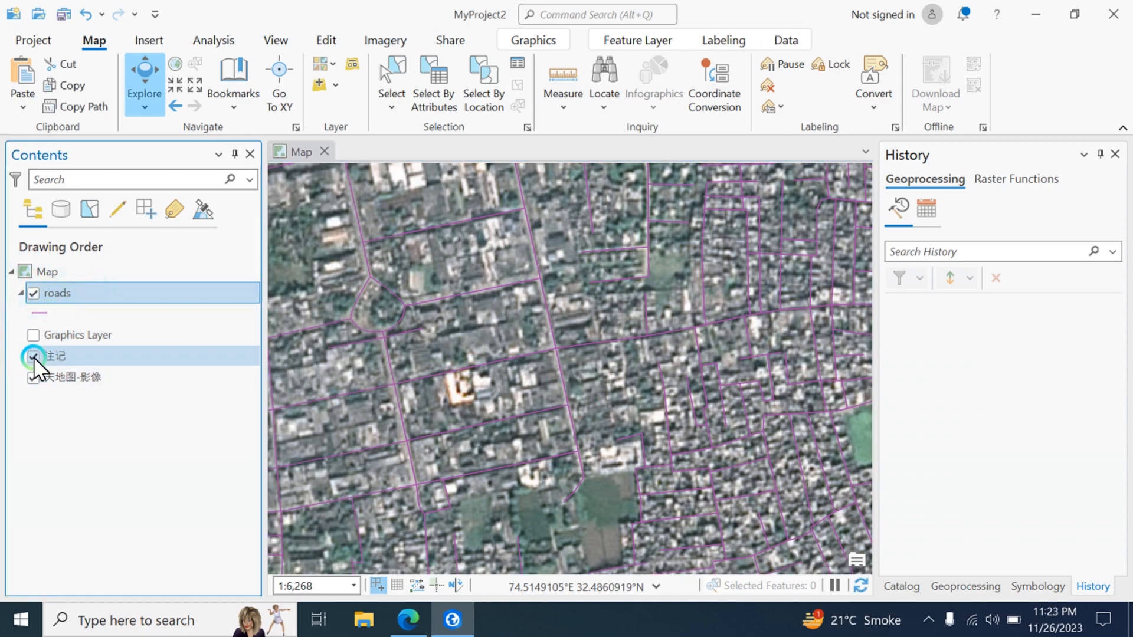
left_click(33, 378)
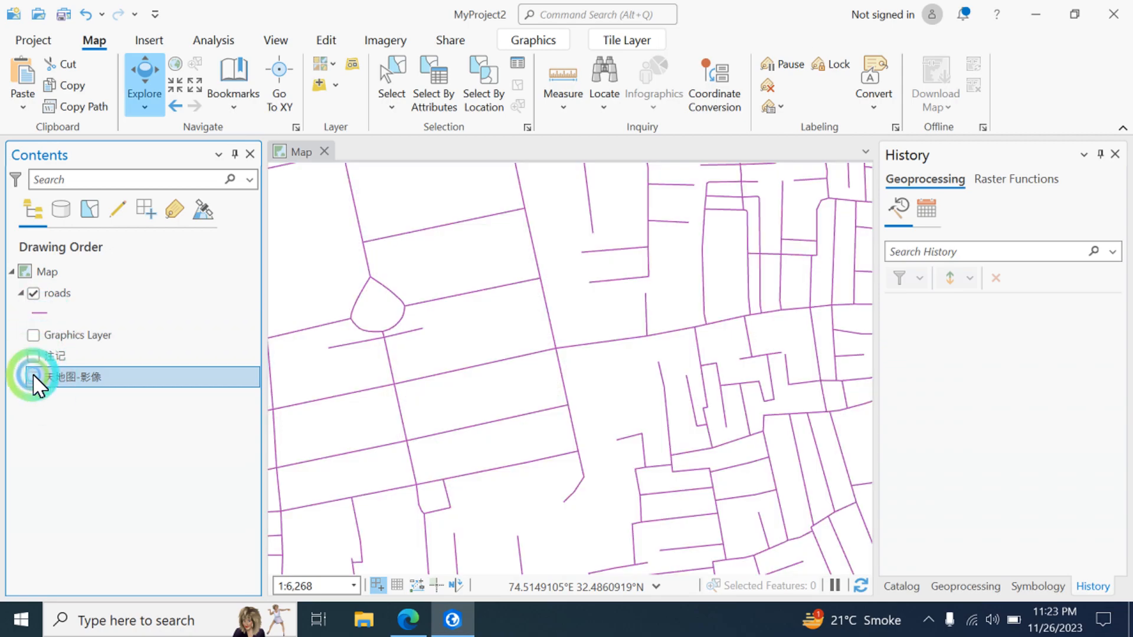
- Create a new graphics layer in the map and keep it switched on
scroll(518, 328, "down", 3)
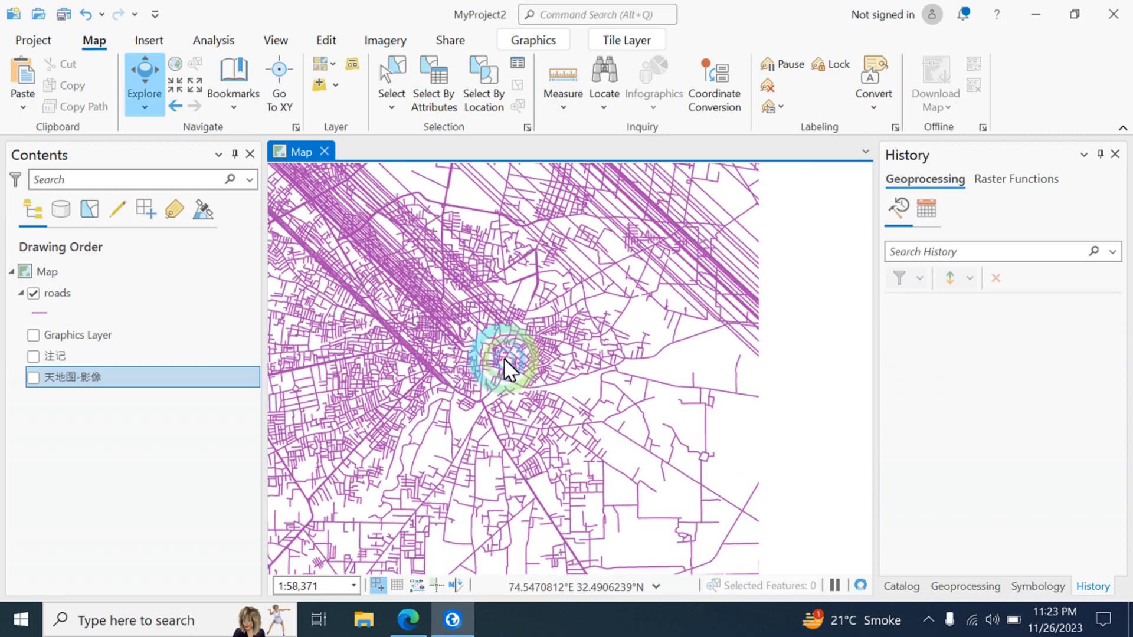
scroll(504, 358, "up", 2)
left_click_drag(377, 420, 614, 209)
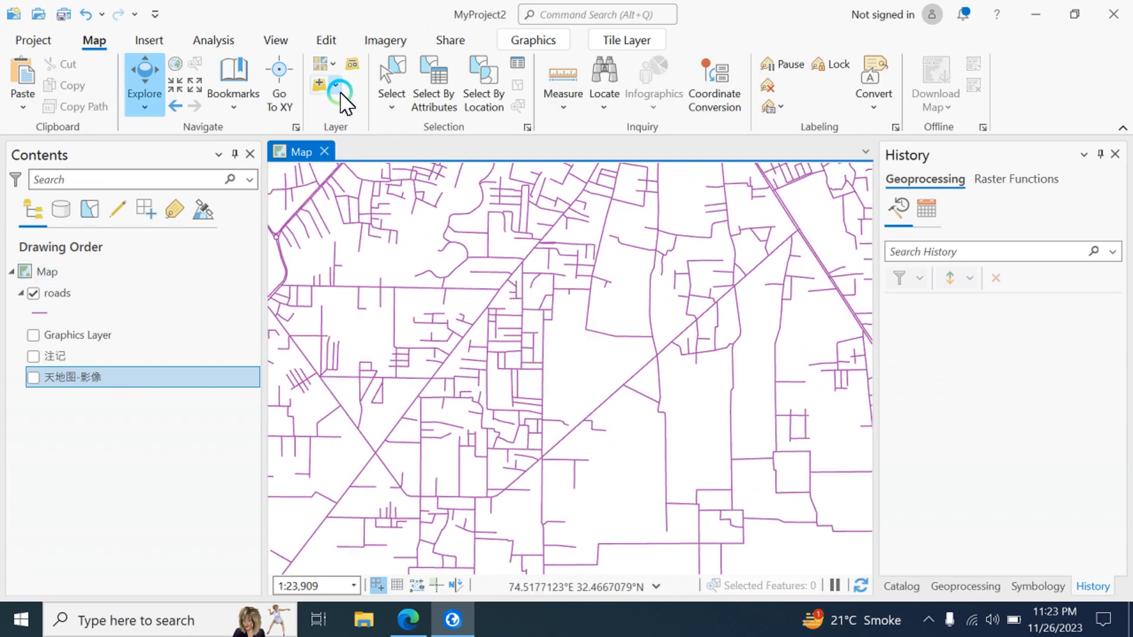
left_click(339, 93)
left_click(337, 86)
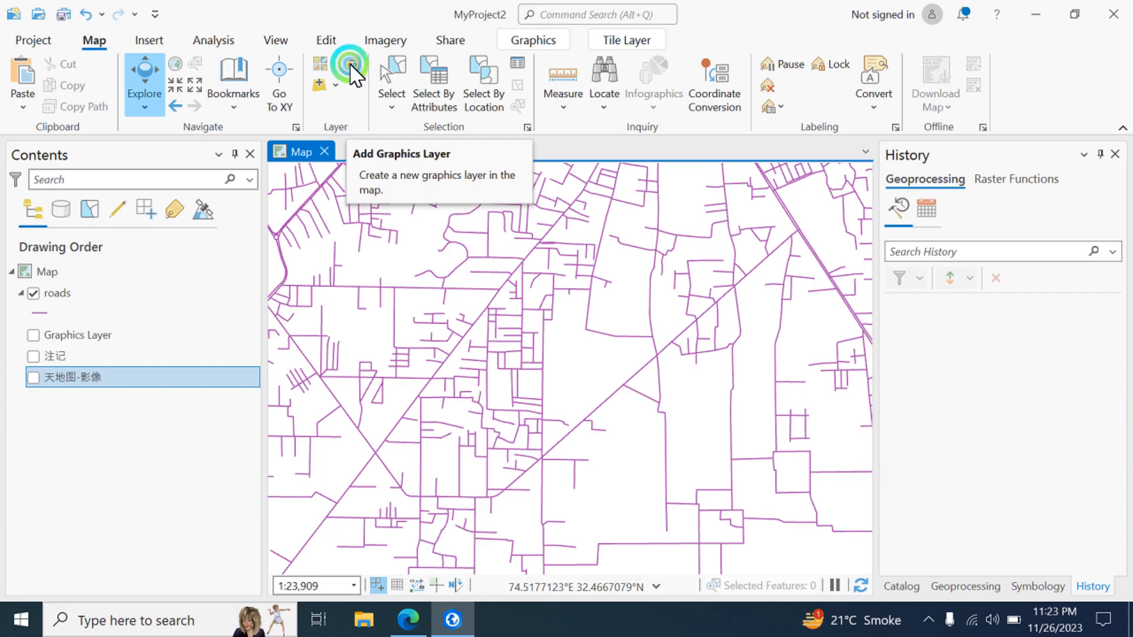
left_click(351, 66)
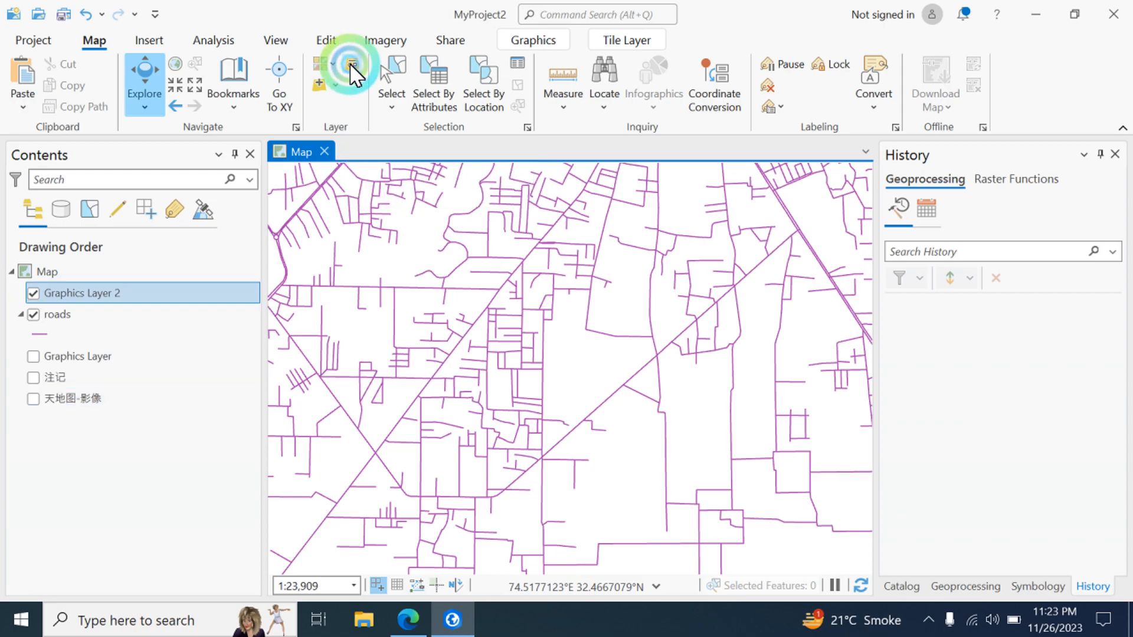
left_click(34, 292)
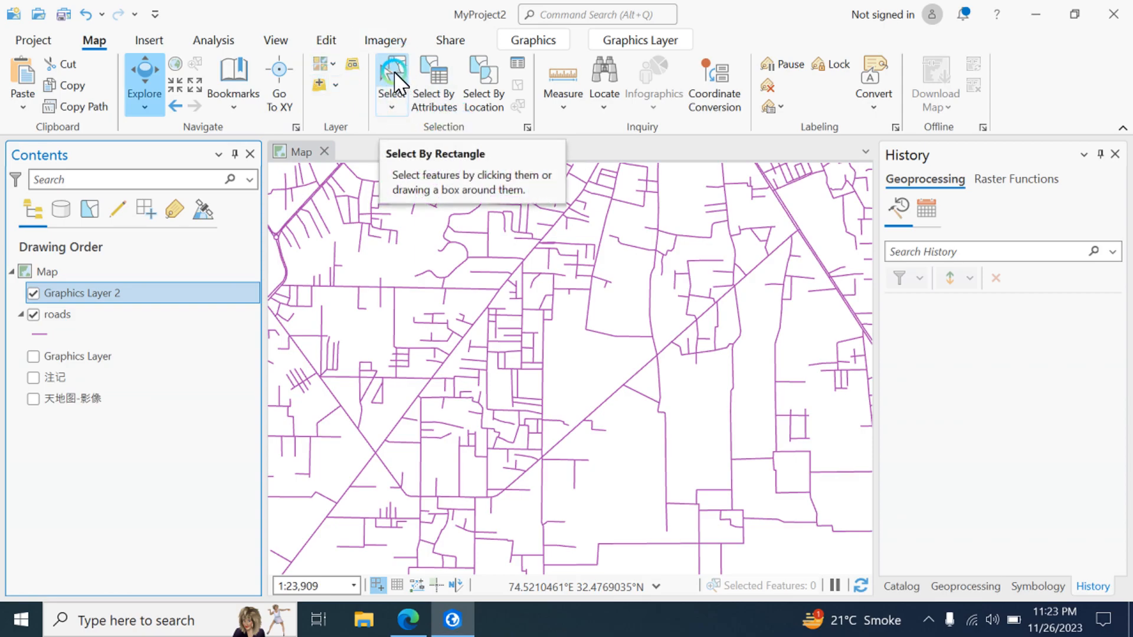
- Select the L-shaped dead-end road in the roads layer with a rectangle selection around its corner
left_click(394, 71)
left_click(395, 108)
left_click(439, 141)
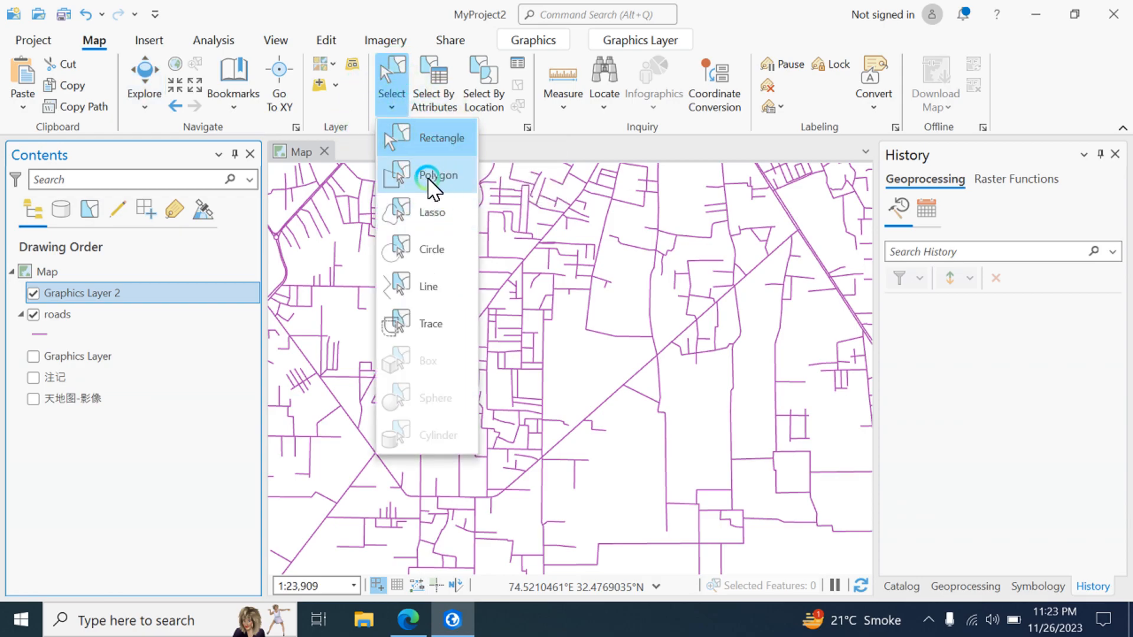
left_click(428, 227)
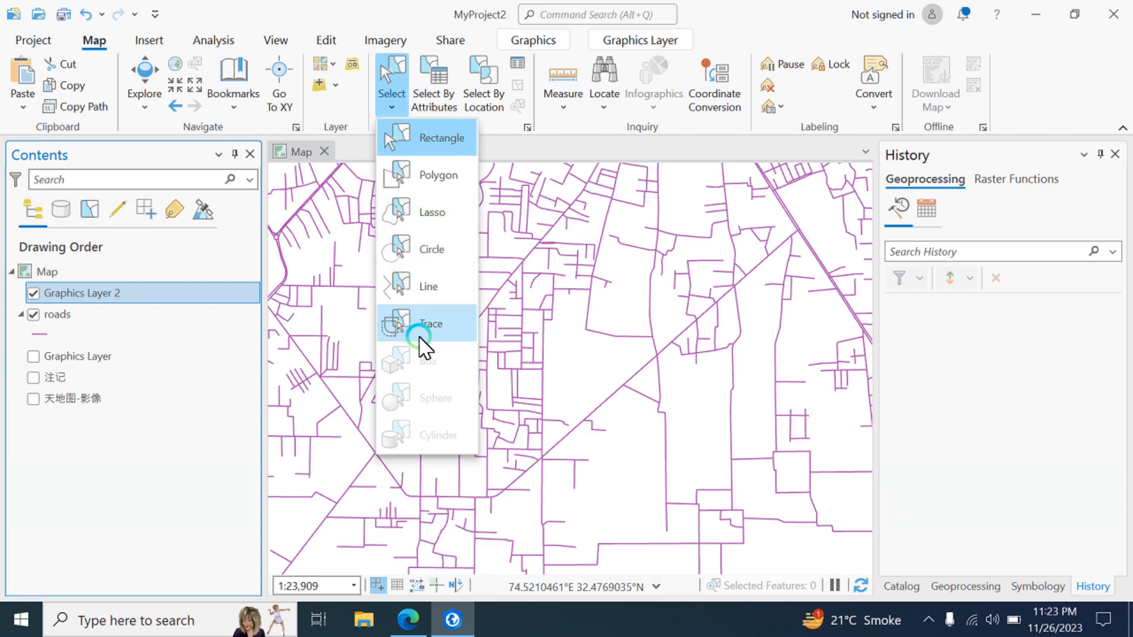
left_click(423, 138)
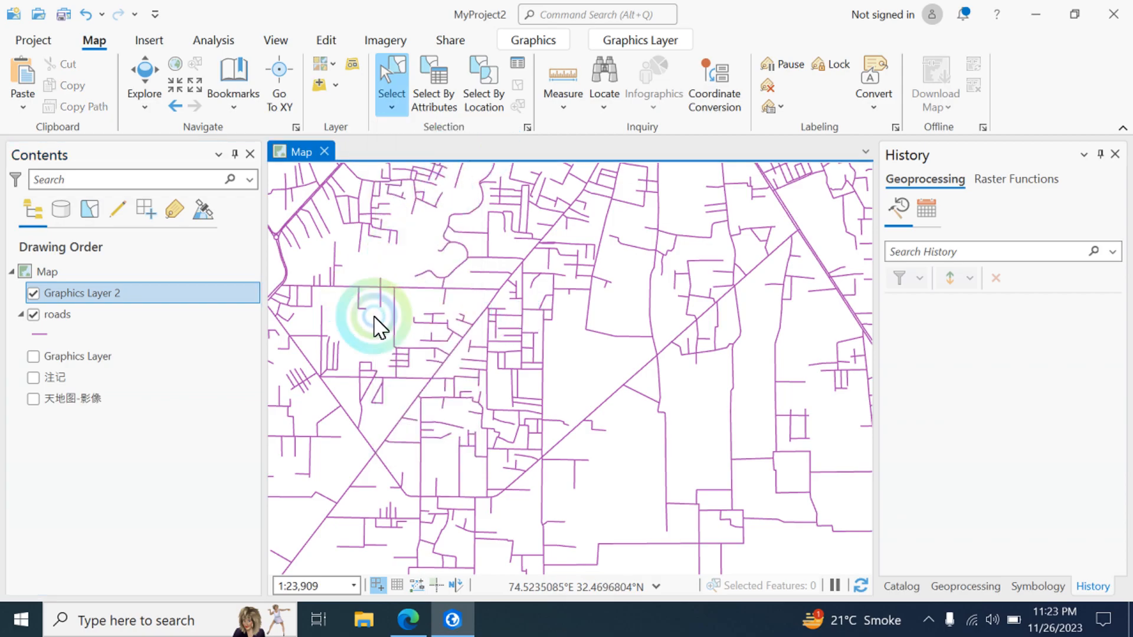
scroll(396, 328, "up", 5)
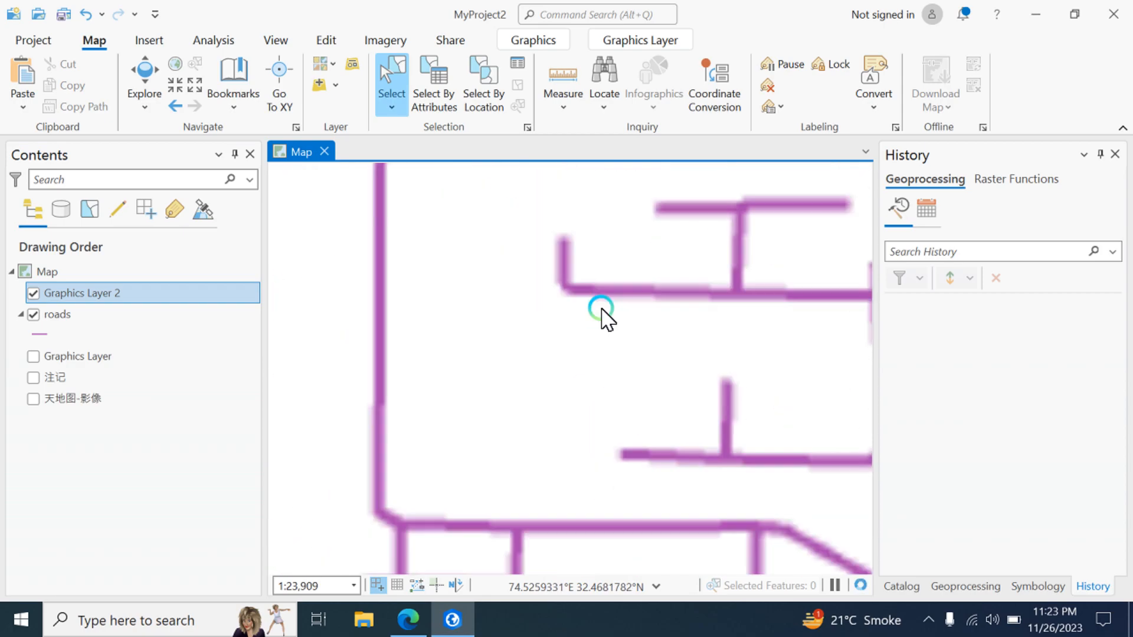
scroll(647, 319, "up", 2)
left_click_drag(559, 223, 663, 322)
scroll(665, 311, "up", 2)
scroll(663, 311, "down", 4)
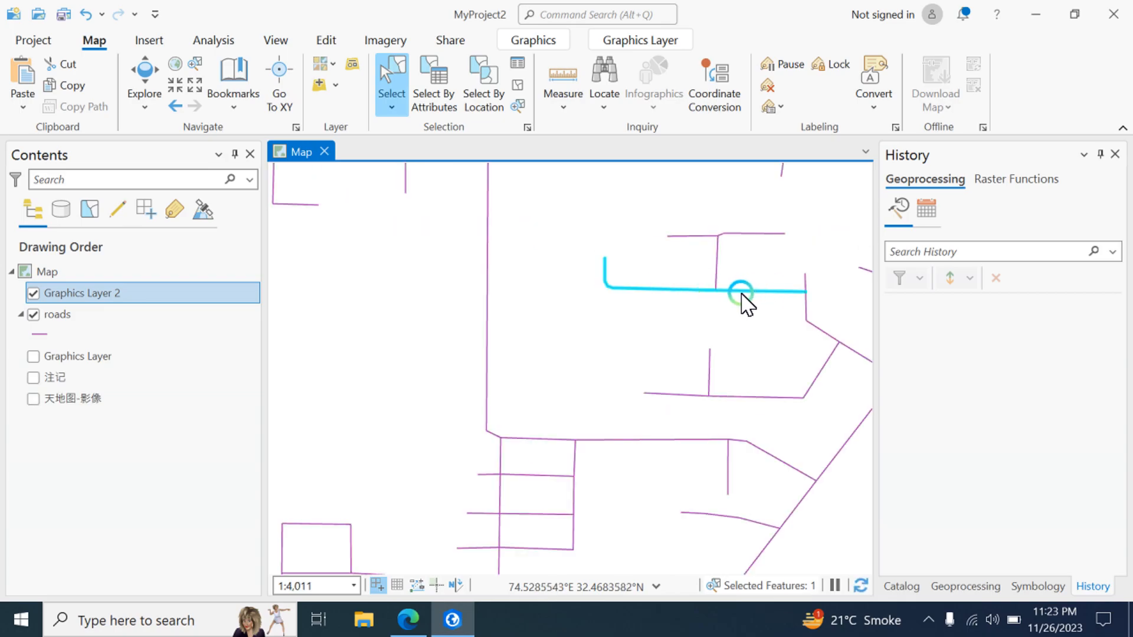
- Select individual roads around the L-shaped road, ending with the two connecting branching roads to its south and east selected together
left_click(708, 231)
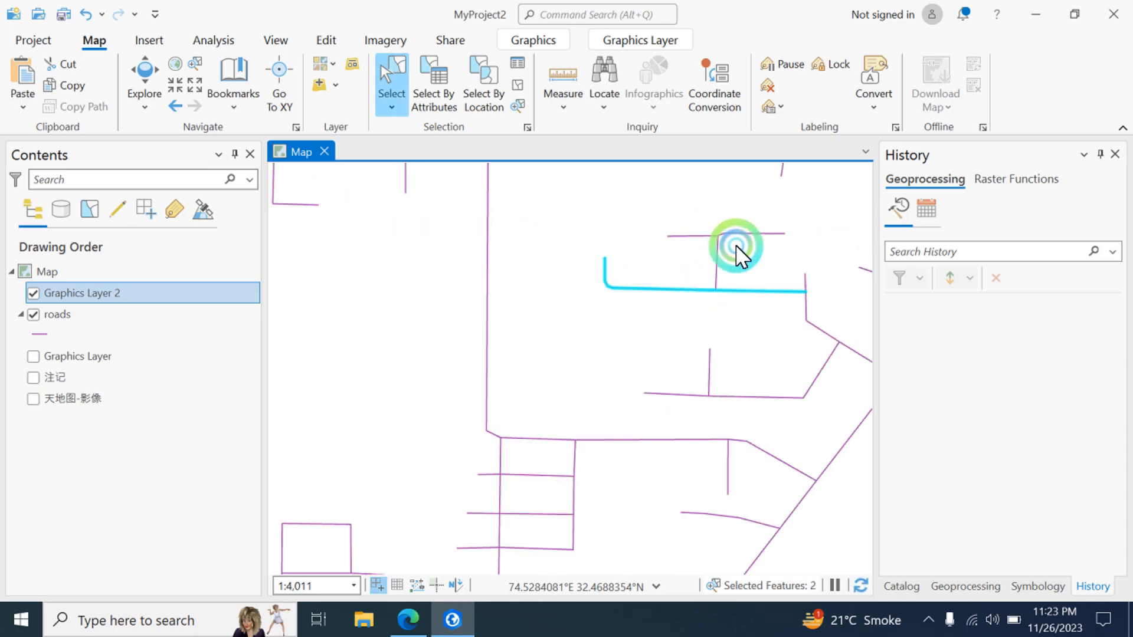
left_click(709, 377)
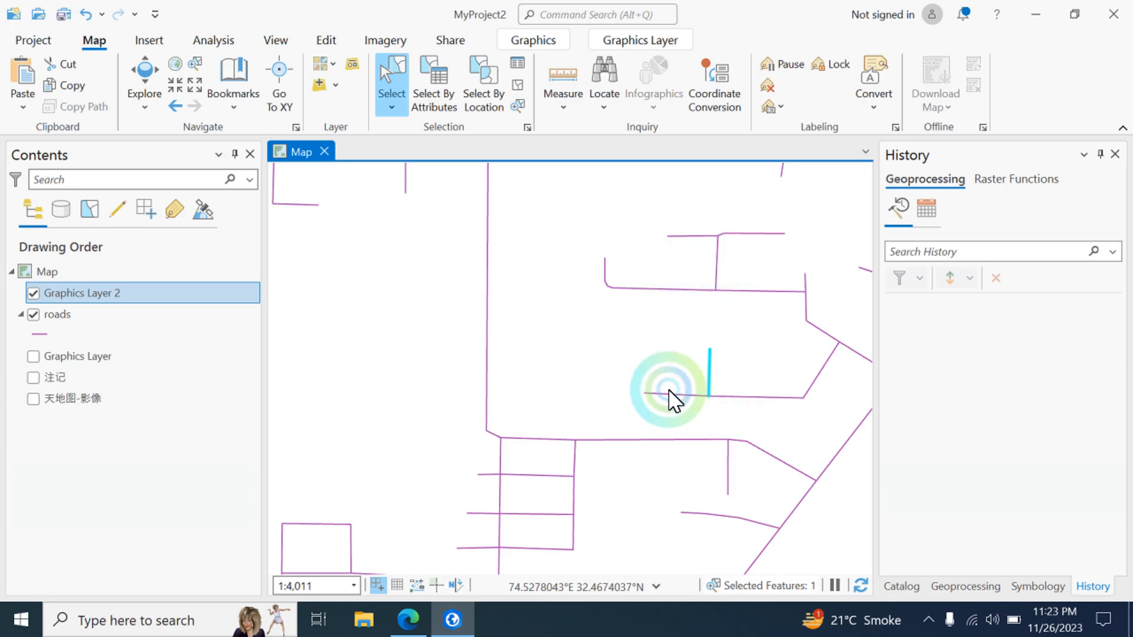
left_click(683, 395)
left_click(841, 341, "shift")
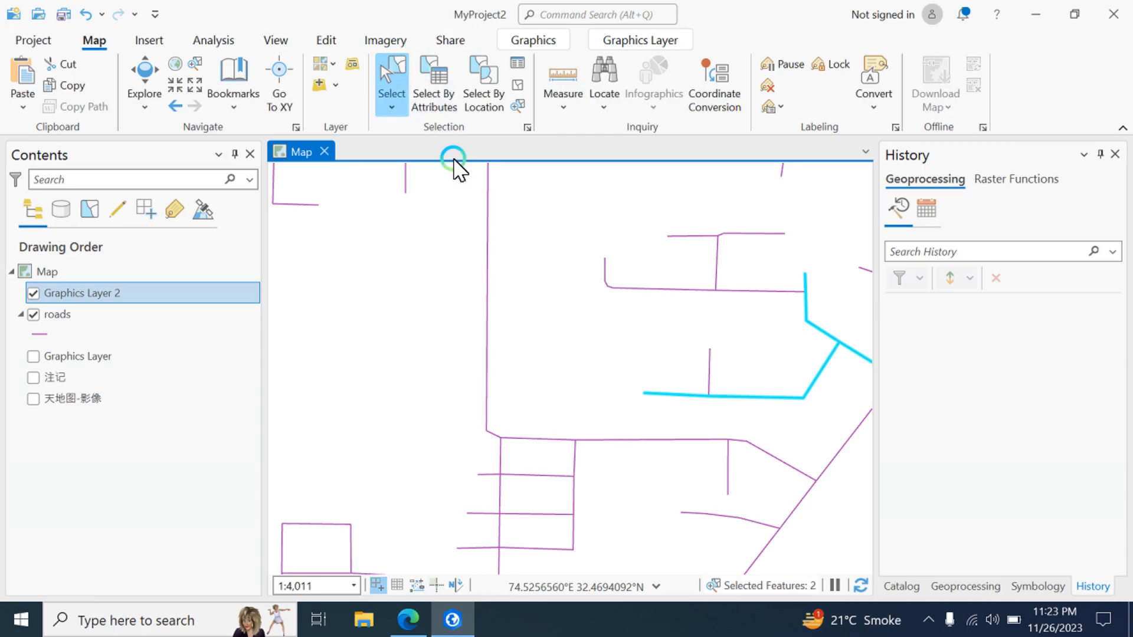
- Start Select By Attributes, move its dialog clear of the map tools, and choose roads as the input rows
left_click(447, 115)
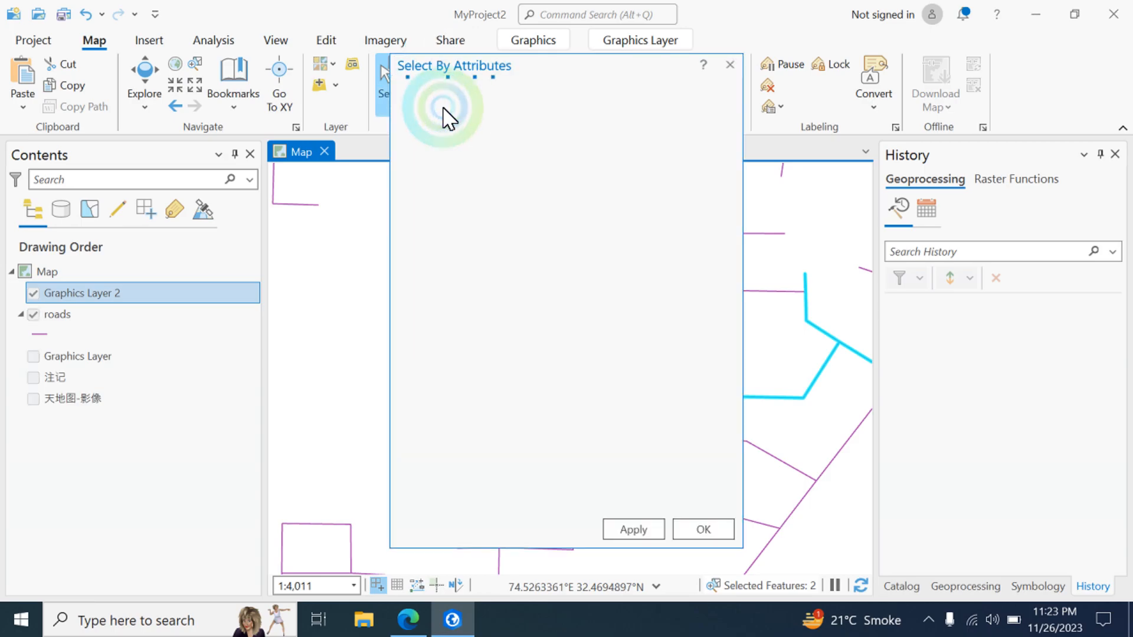
left_click_drag(657, 72, 834, 153)
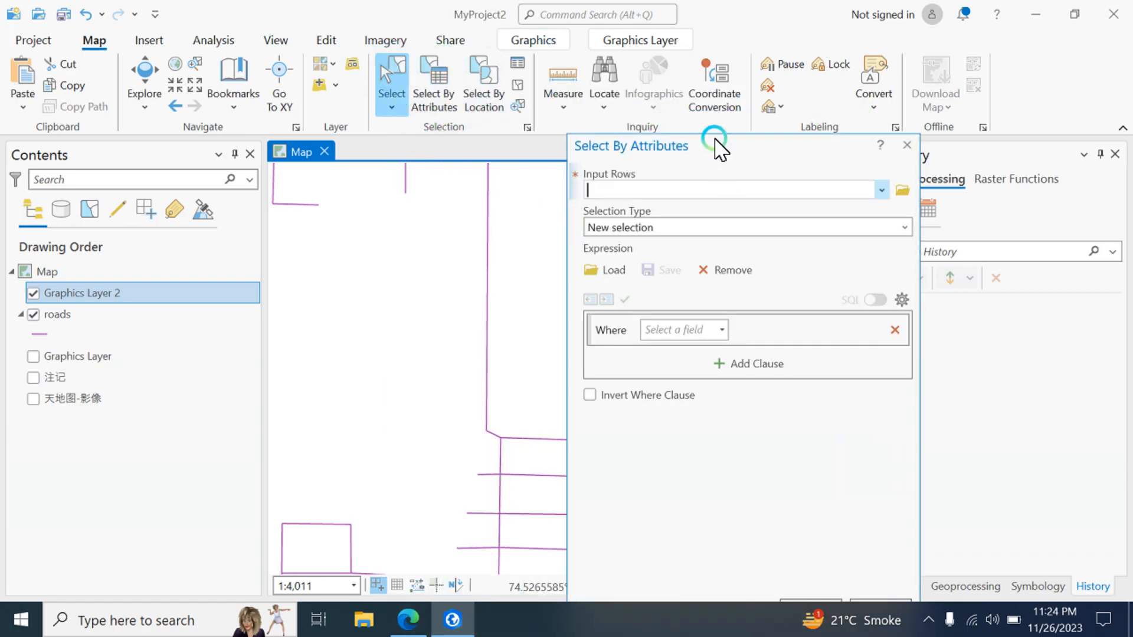
left_click_drag(715, 143, 606, 64)
left_click(770, 106)
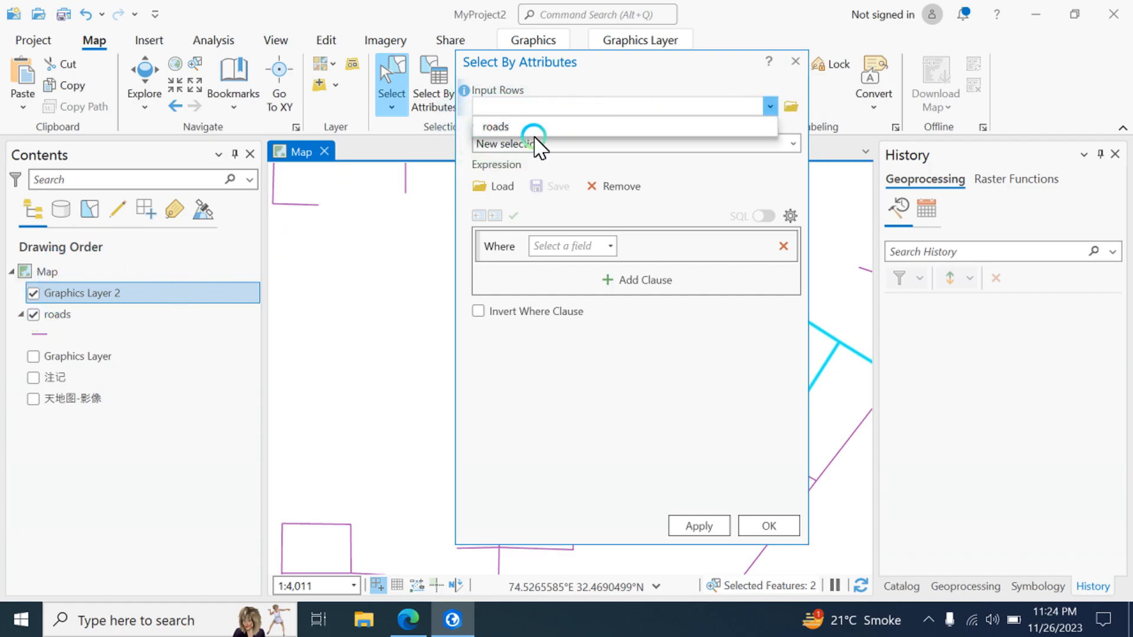
left_click(525, 126)
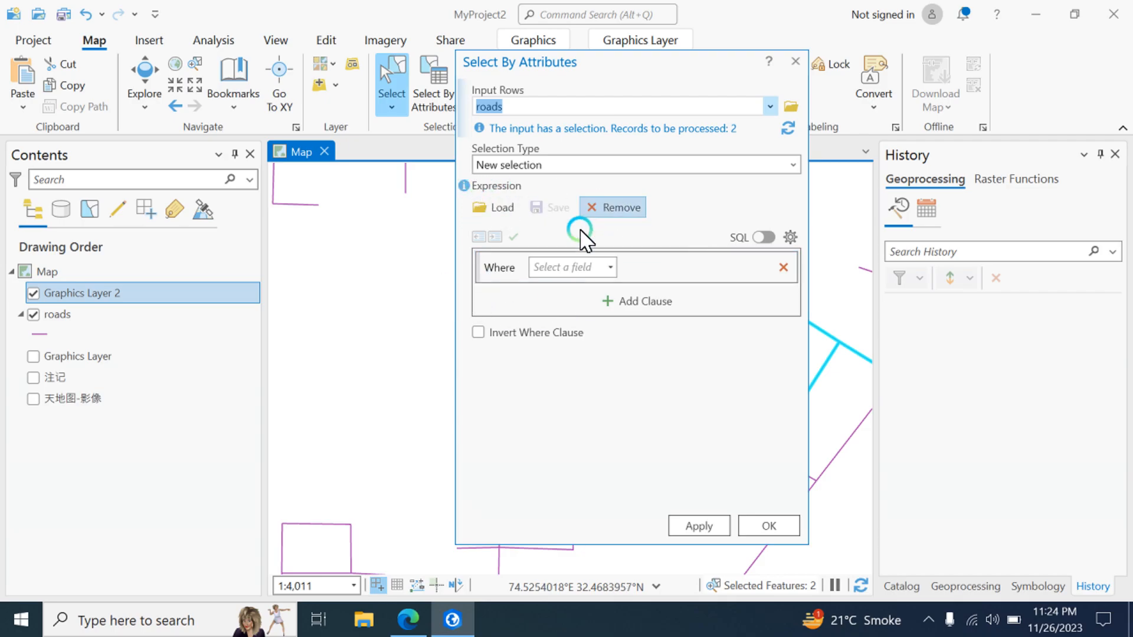
- Set the where clause to the name field with is equal and browse the available road names
left_click(498, 271)
left_click(608, 268)
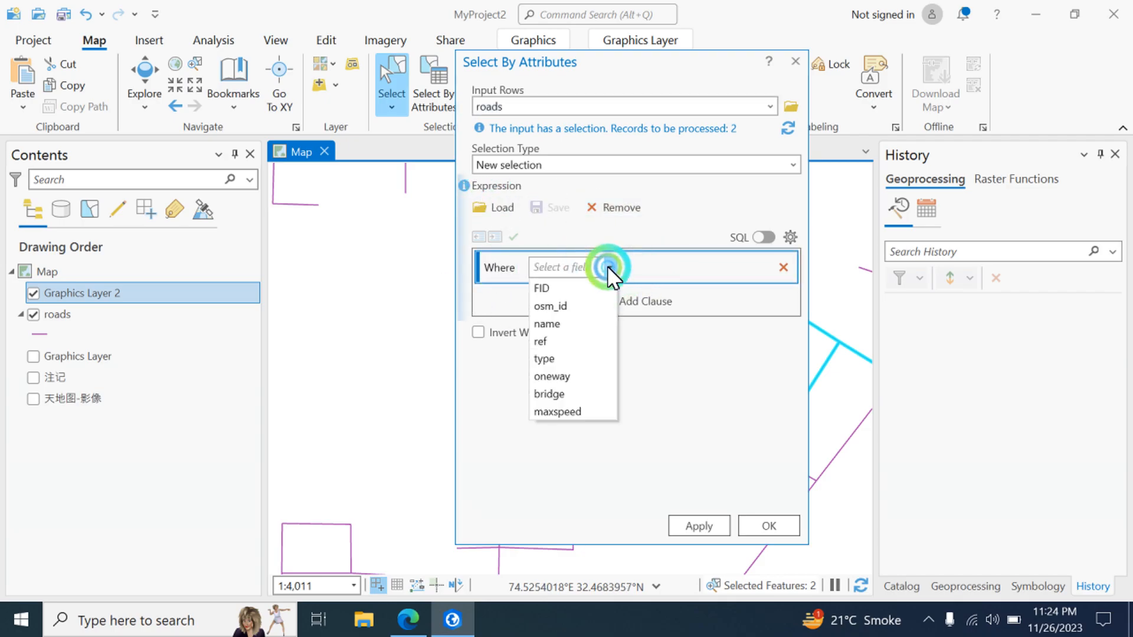
left_click(555, 325)
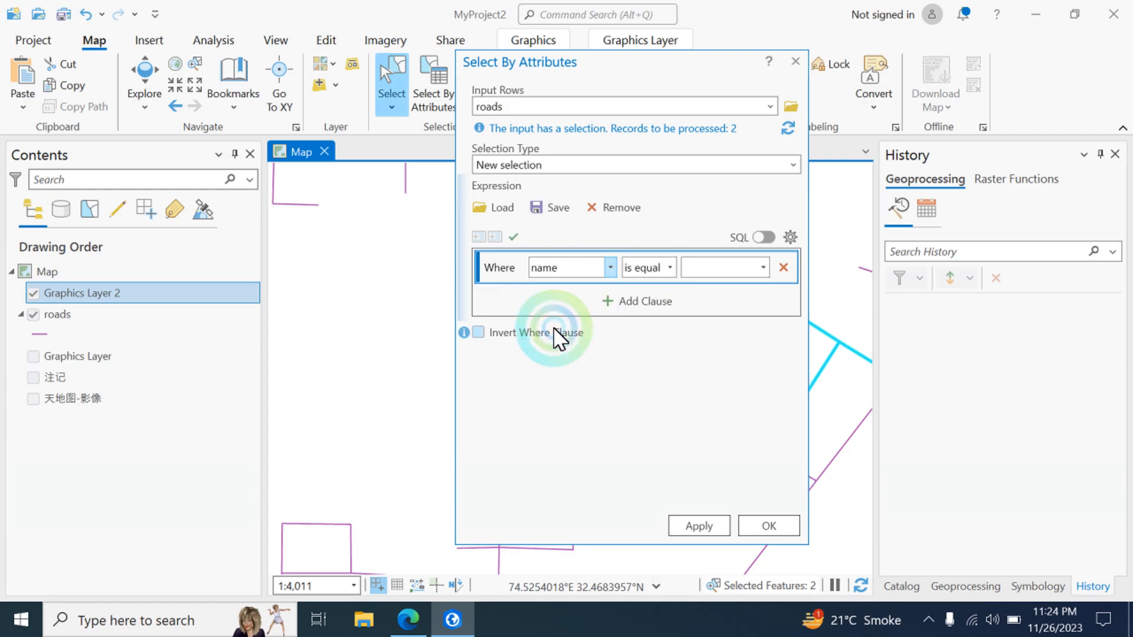
left_click(762, 267)
scroll(730, 356, "down", 4)
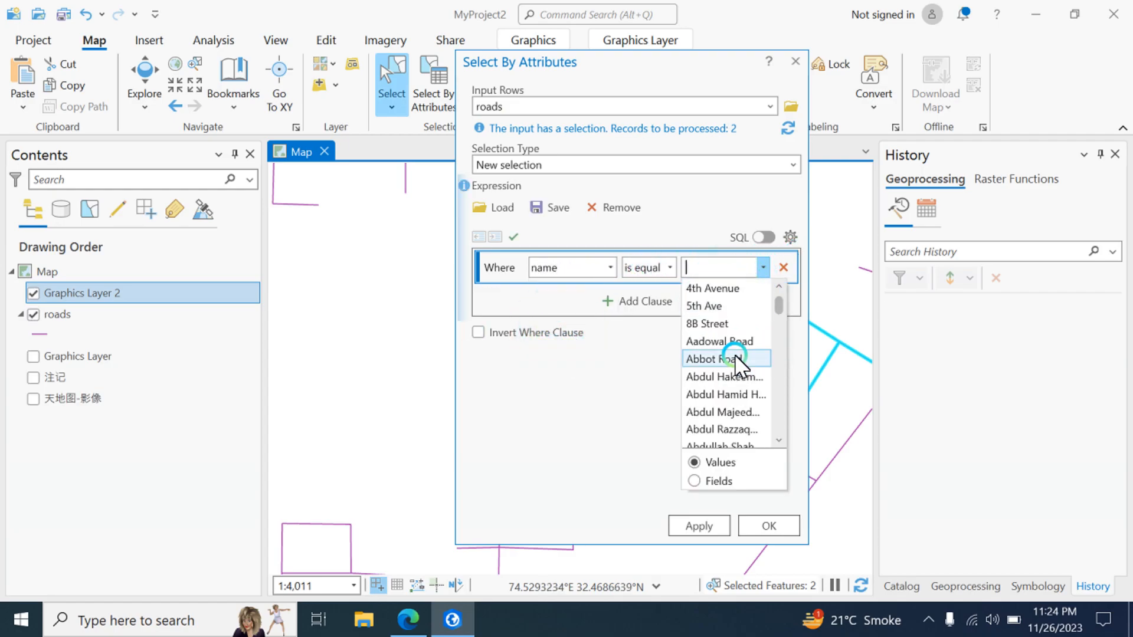
scroll(738, 360, "down", 3)
scroll(742, 413, "down", 4)
scroll(742, 416, "down", 8)
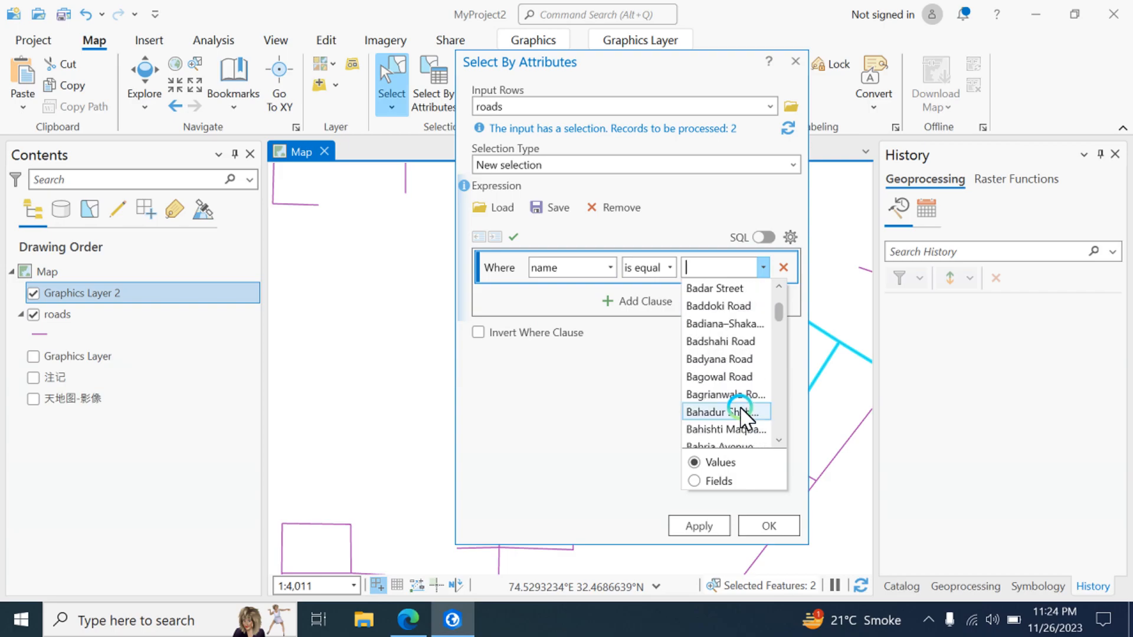
scroll(744, 417, "down", 4)
scroll(741, 409, "up", 5)
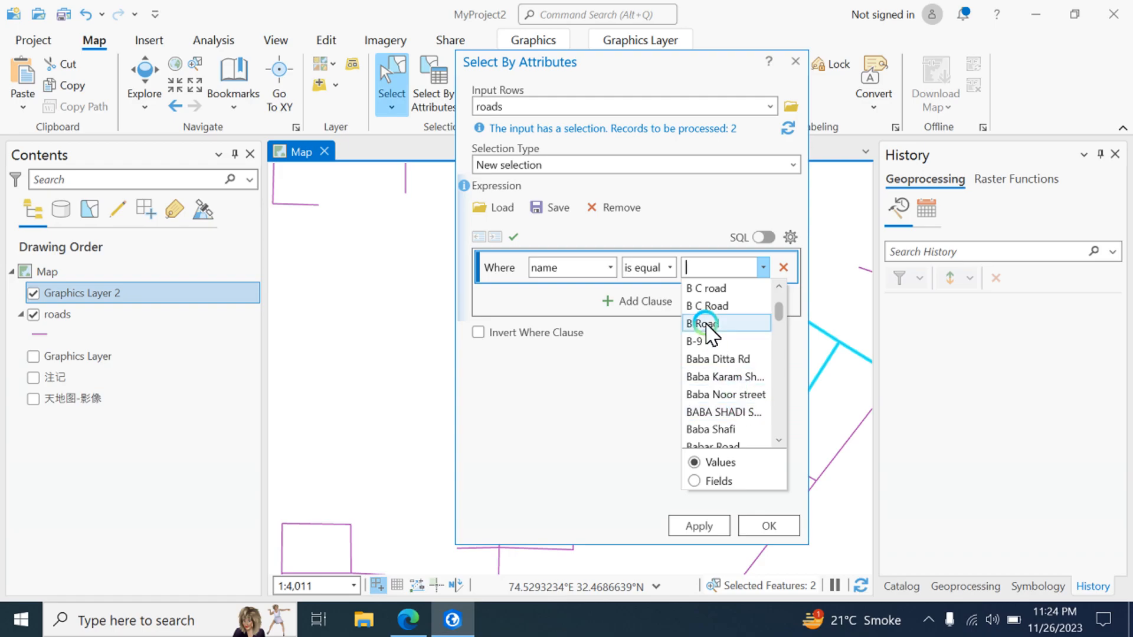
- Change the clause to oneway is equal to 1 and run it as a new selection on roads
left_click(551, 268)
left_click(605, 268)
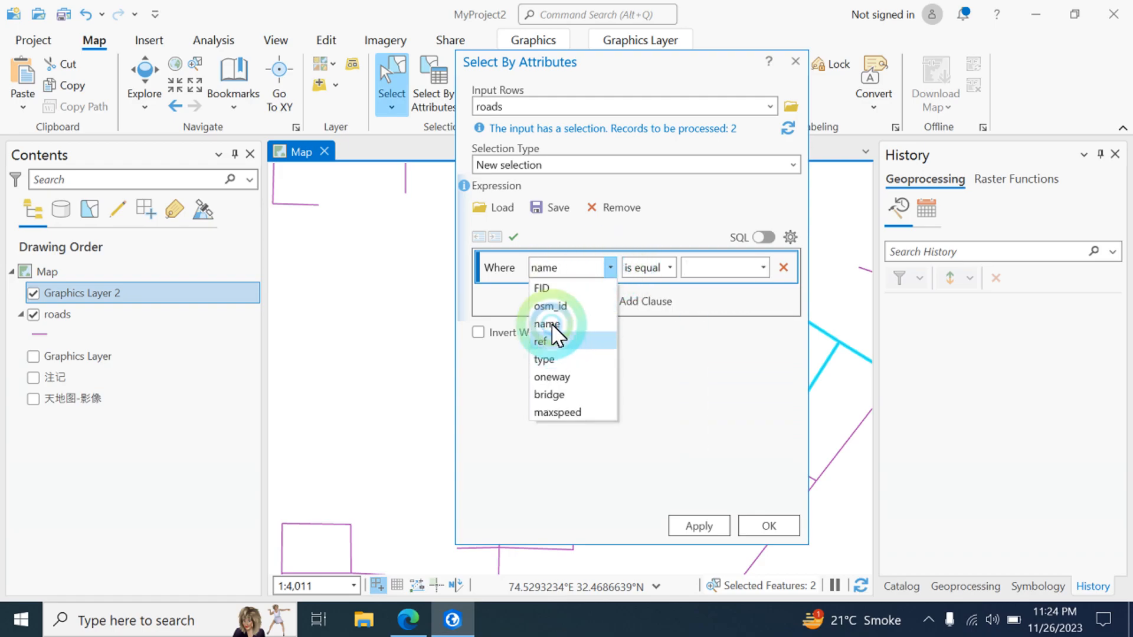
left_click(584, 377)
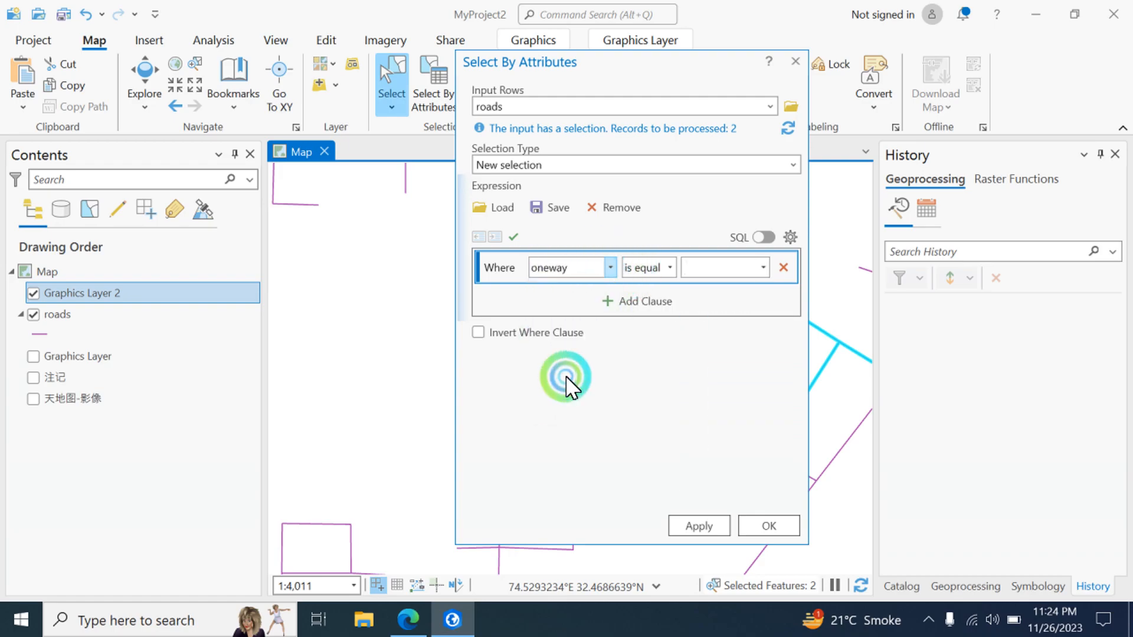
left_click(763, 267)
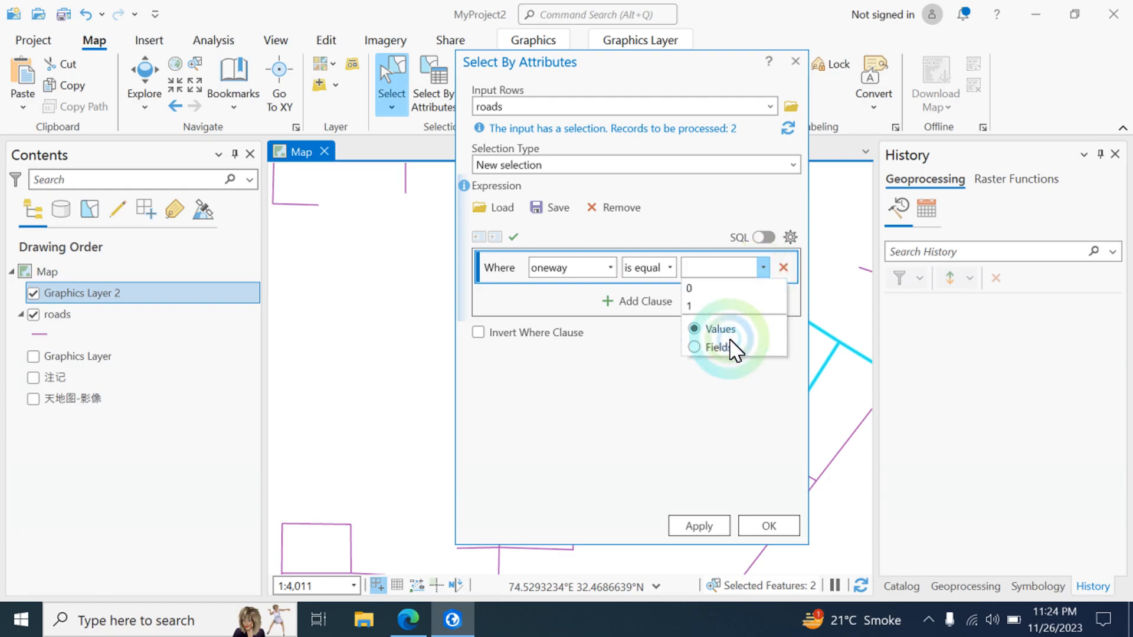
left_click(710, 305)
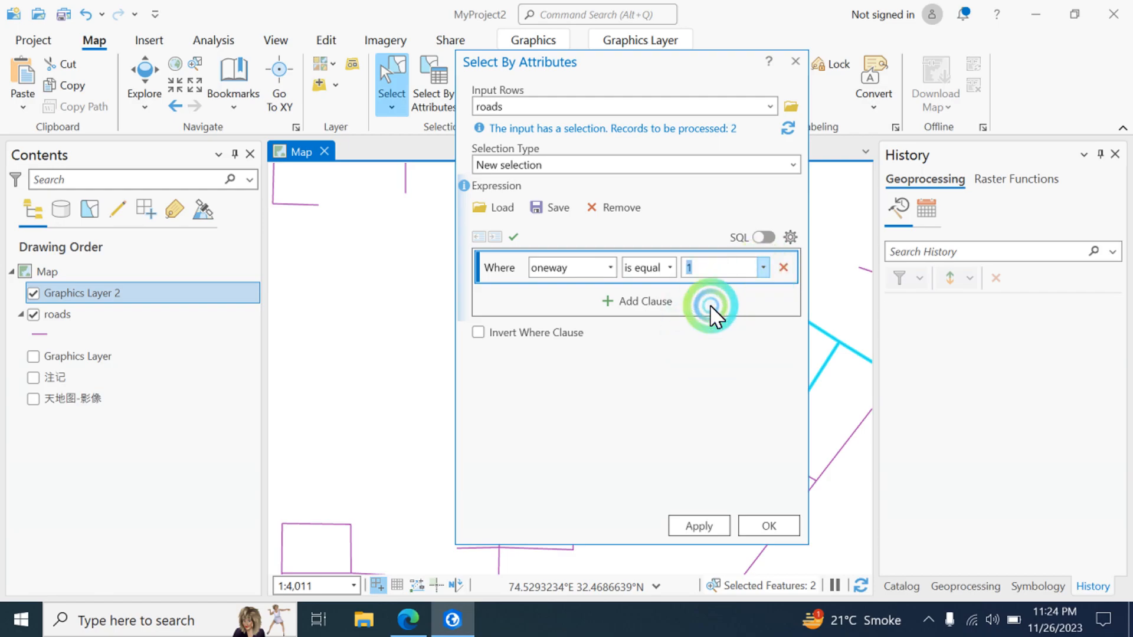
left_click(764, 524)
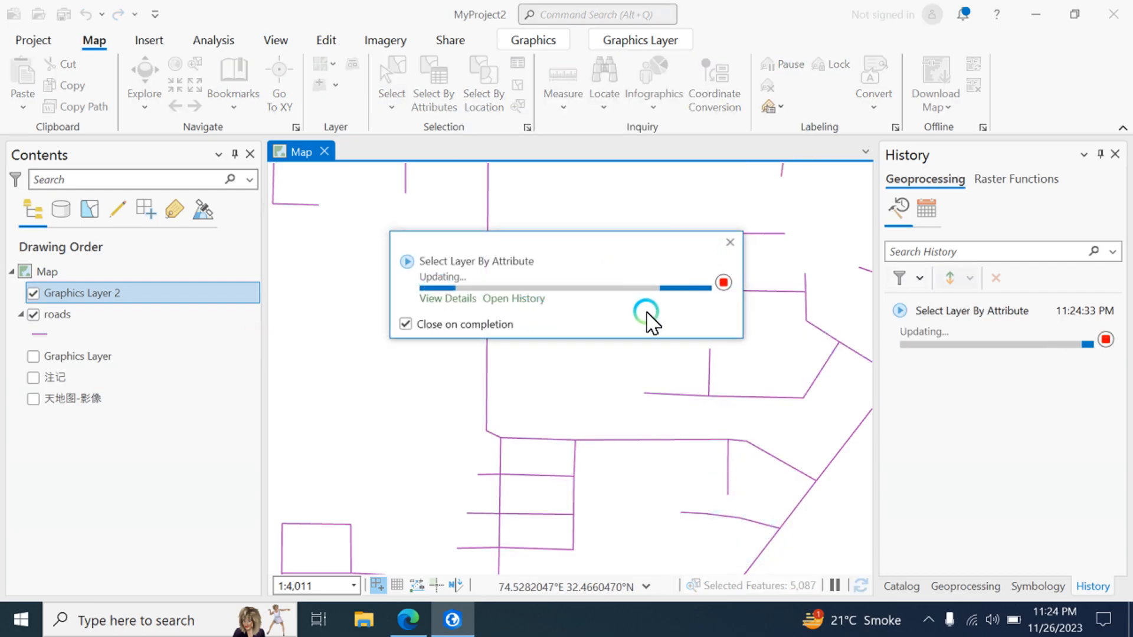
- Export the selected one-way roads from the roads layer to a new feature class, keeping the default output name
scroll(743, 342, "down", 5)
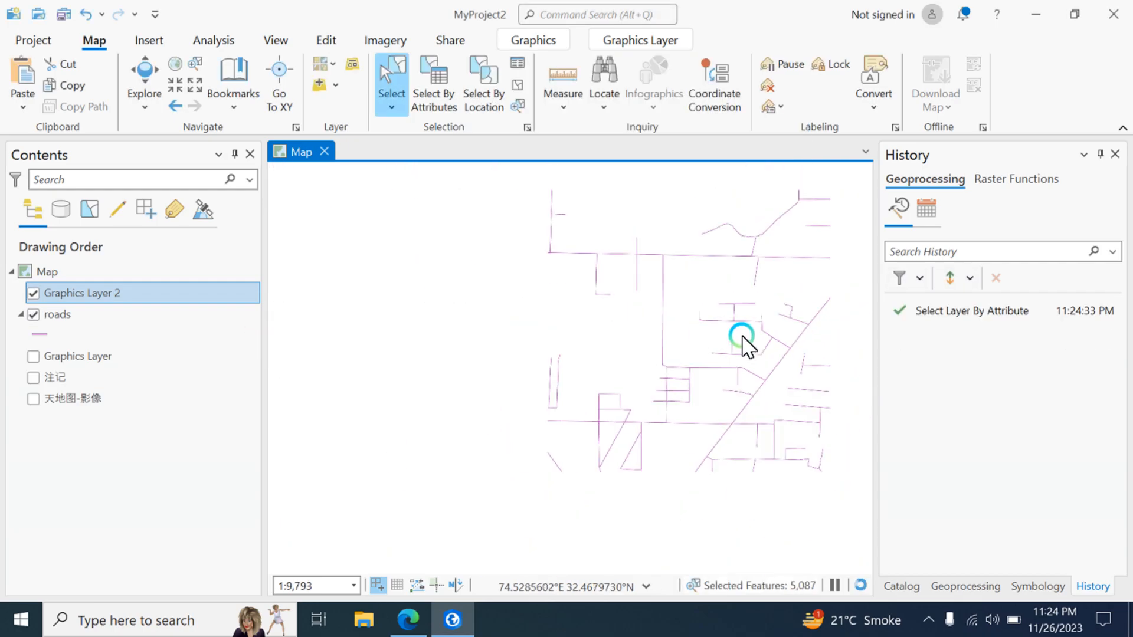
scroll(742, 341, "down", 2)
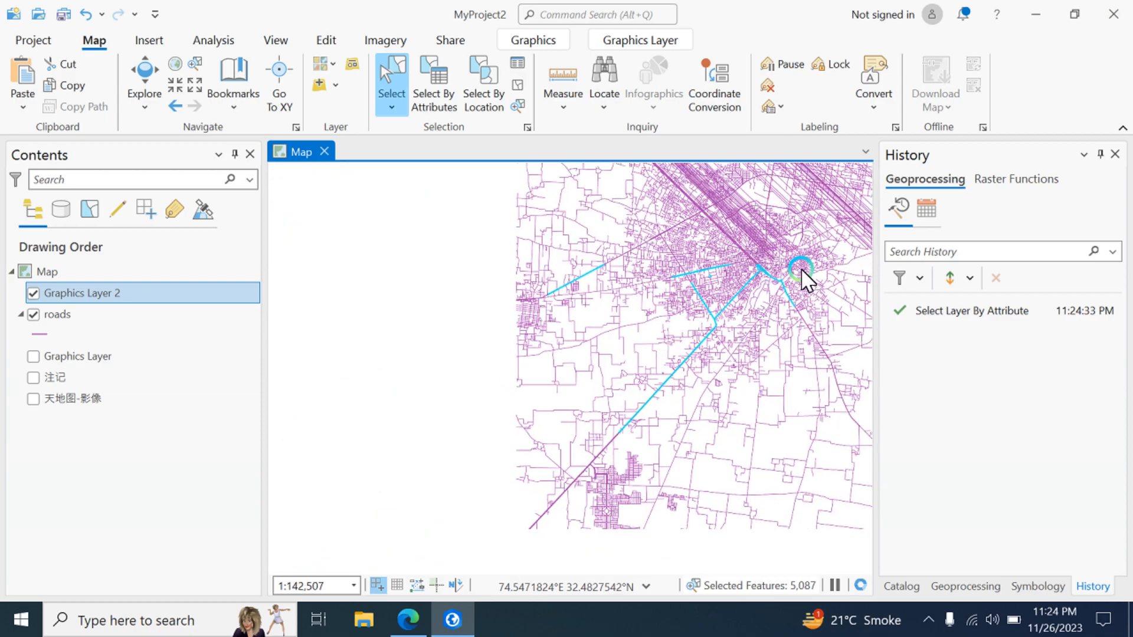
scroll(727, 371, "down", 2)
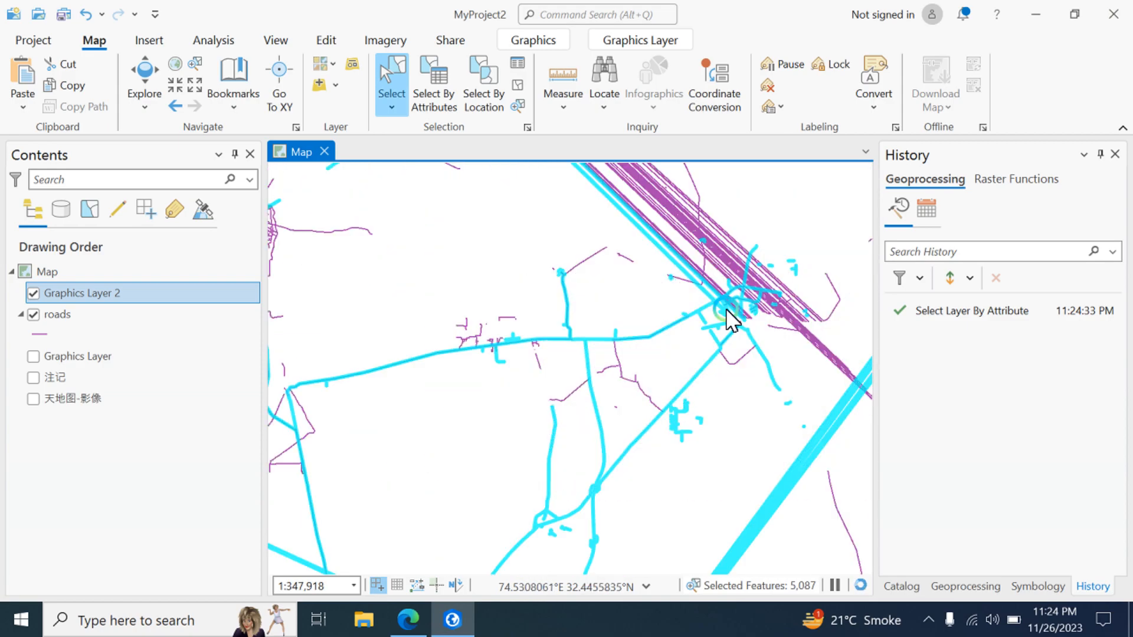
scroll(738, 516, "down", 2)
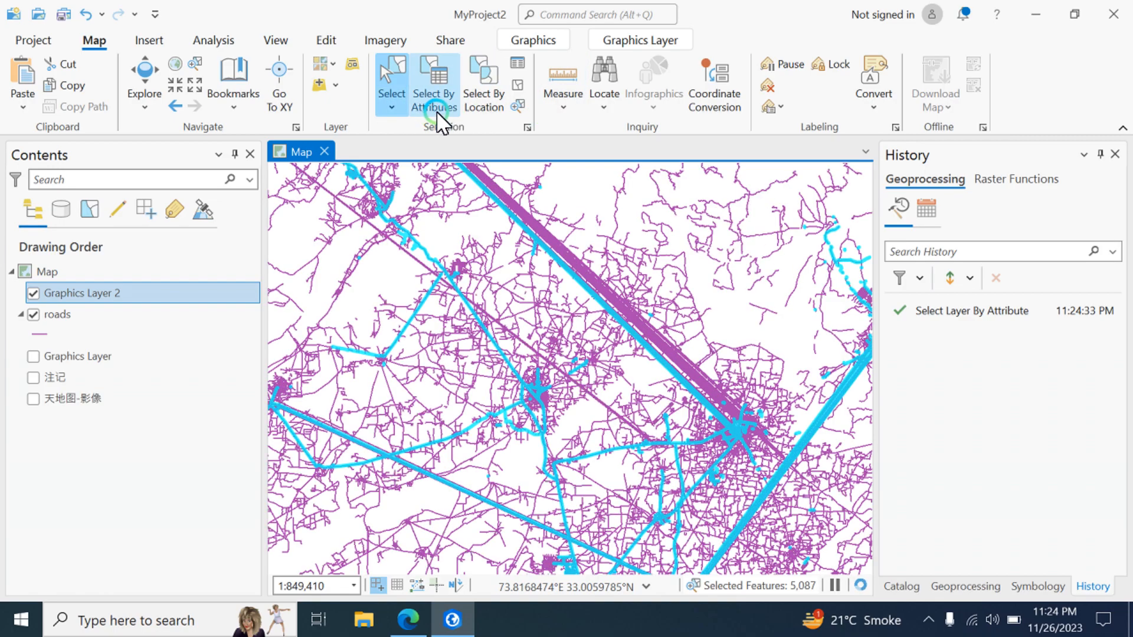
scroll(759, 502, "up", 6)
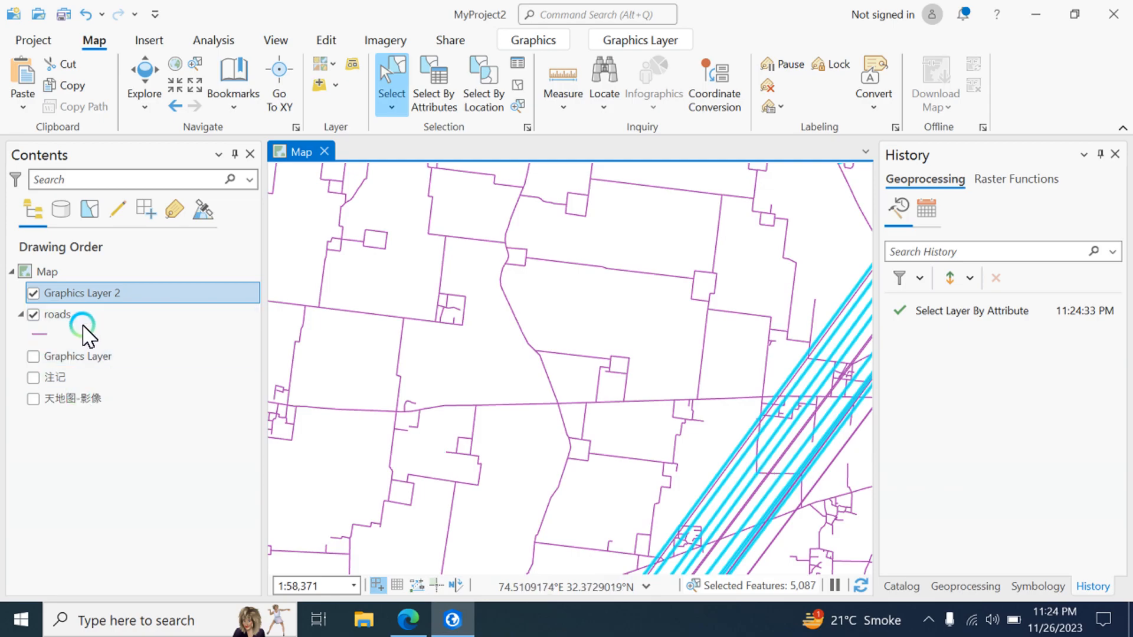
right_click(56, 317)
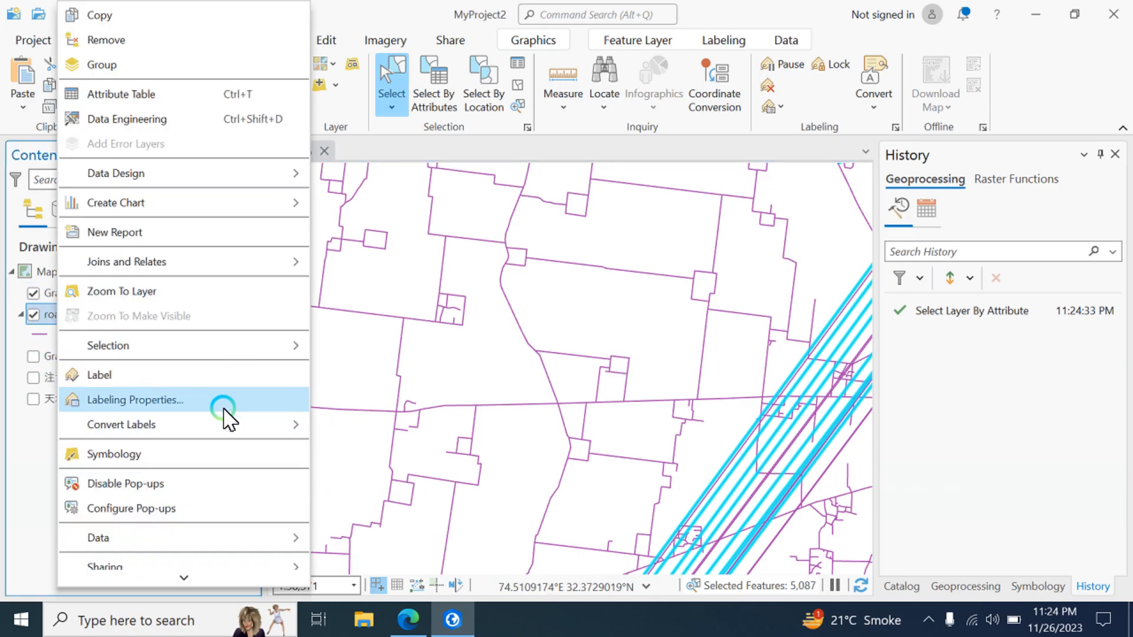
mouse_move(273, 539)
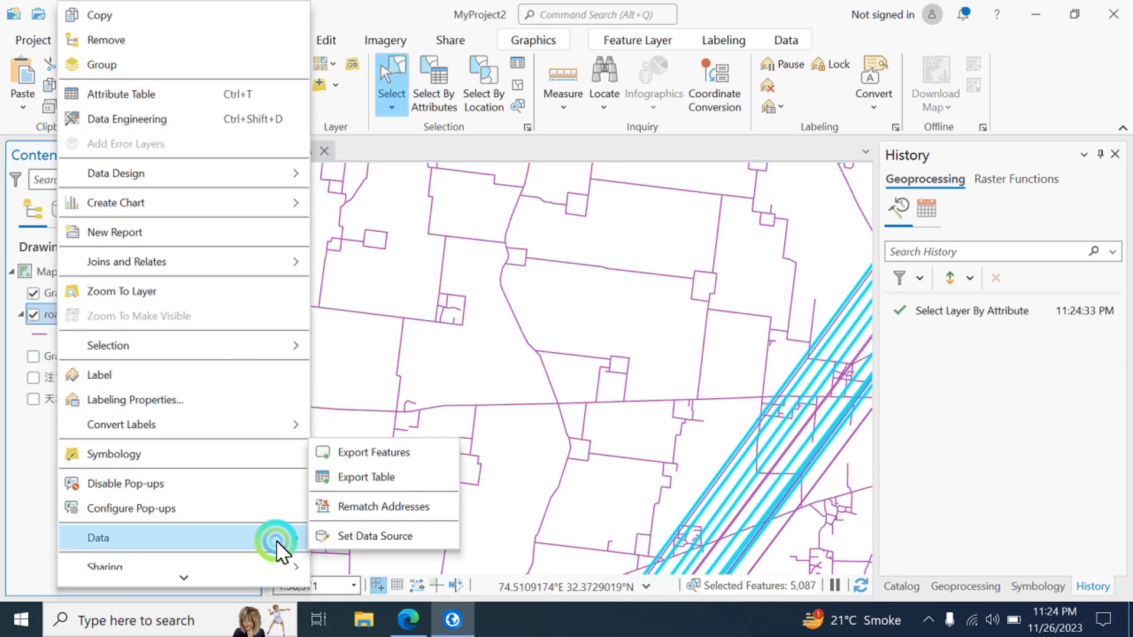
left_click(378, 452)
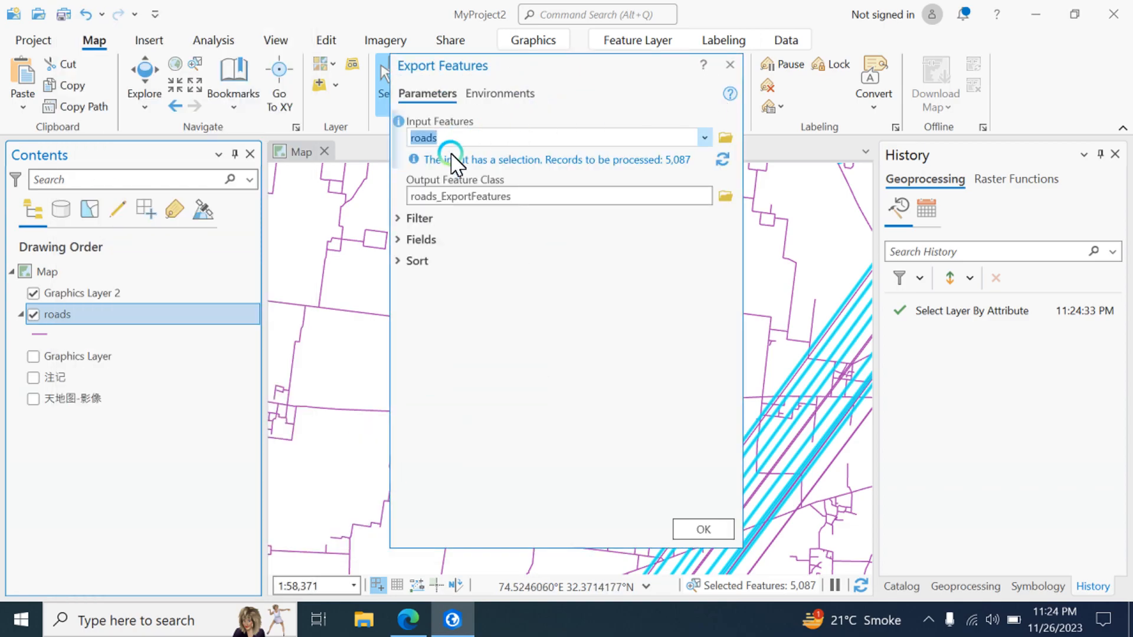
left_click(708, 528)
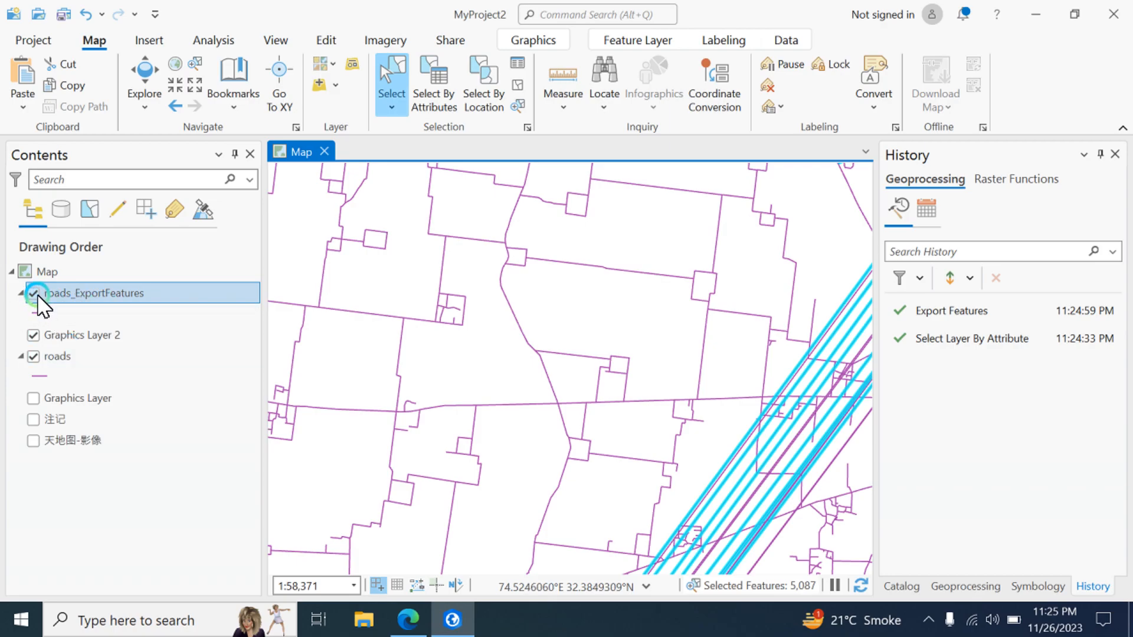
- Hide the original roads layer so that the exported one-way roads can be examined on their own
left_click(424, 89)
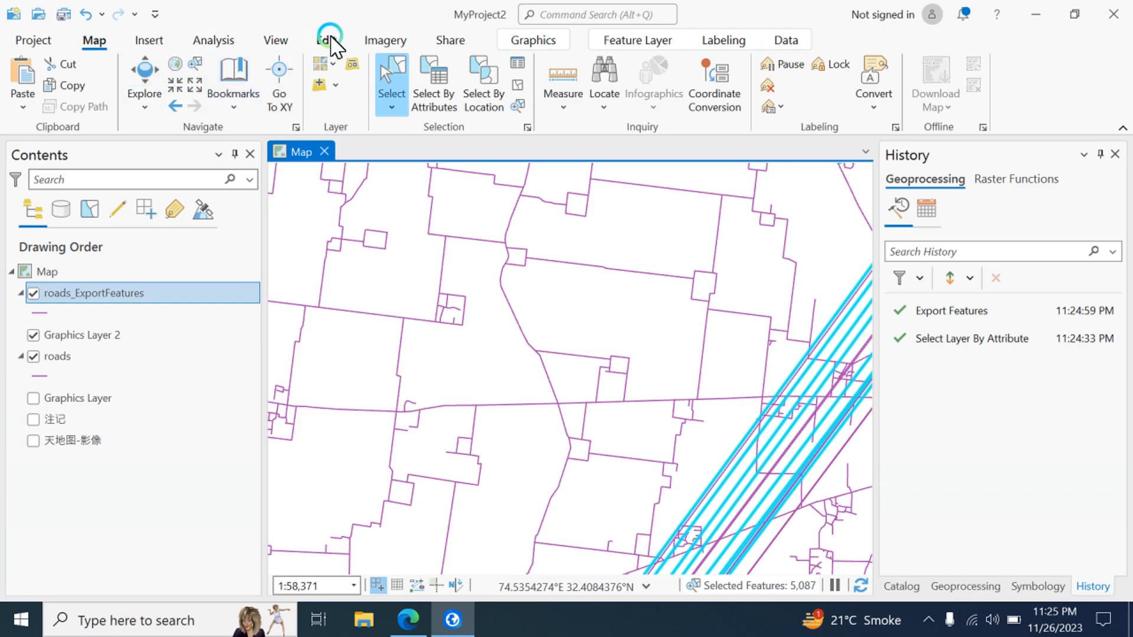
left_click(33, 357)
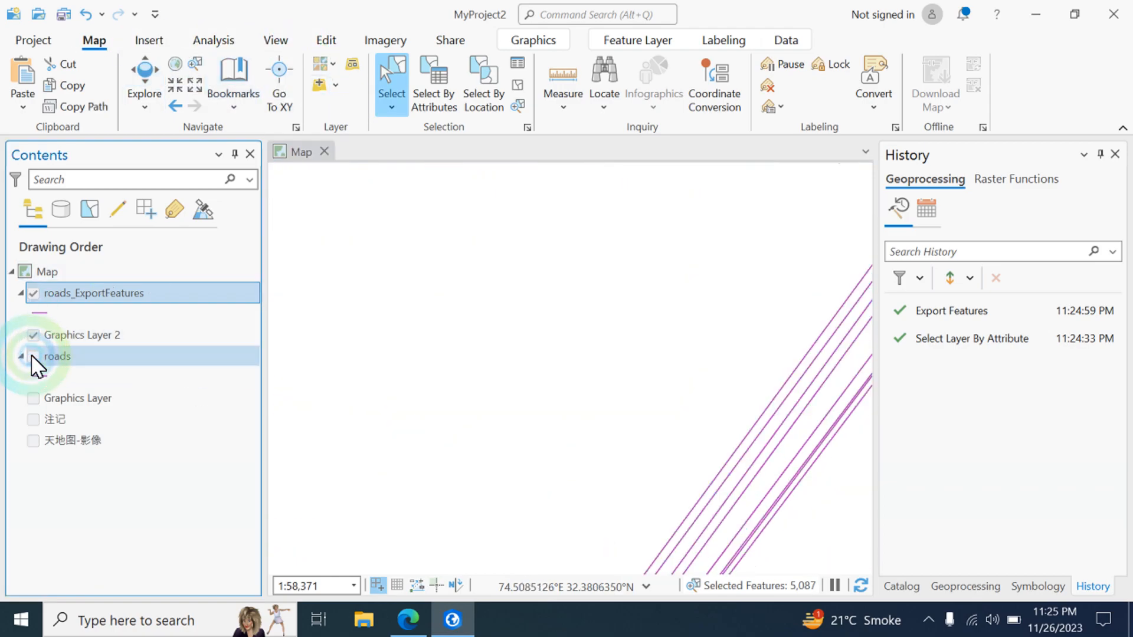
scroll(710, 344, "down", 6)
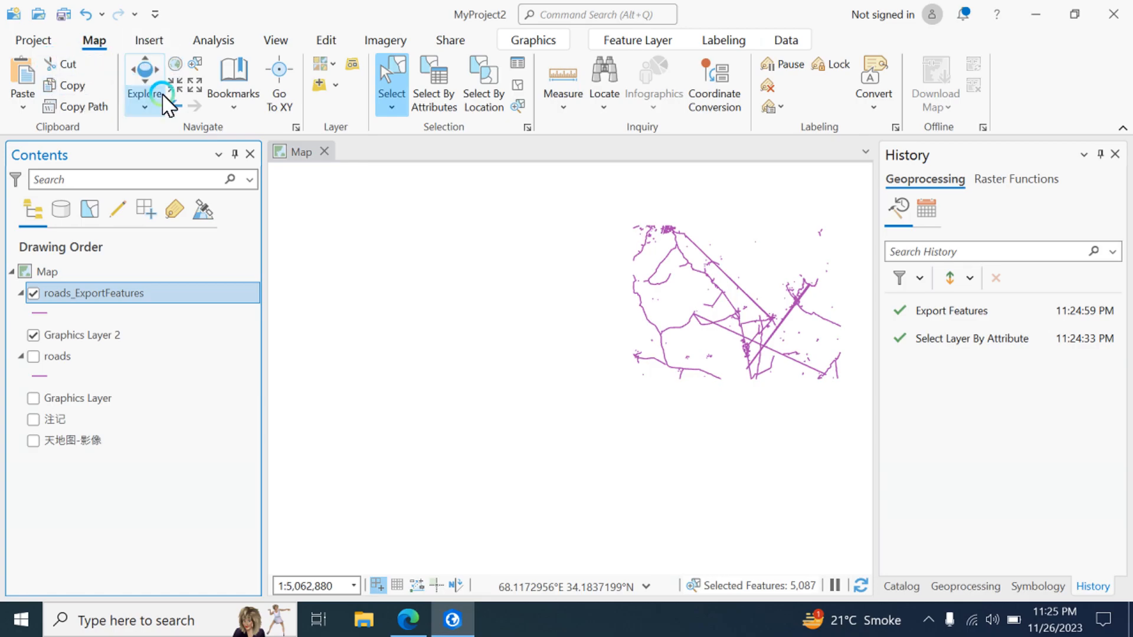
- Look at the Select By Location settings, close them without applying, and show the roads layer again
left_click(489, 113)
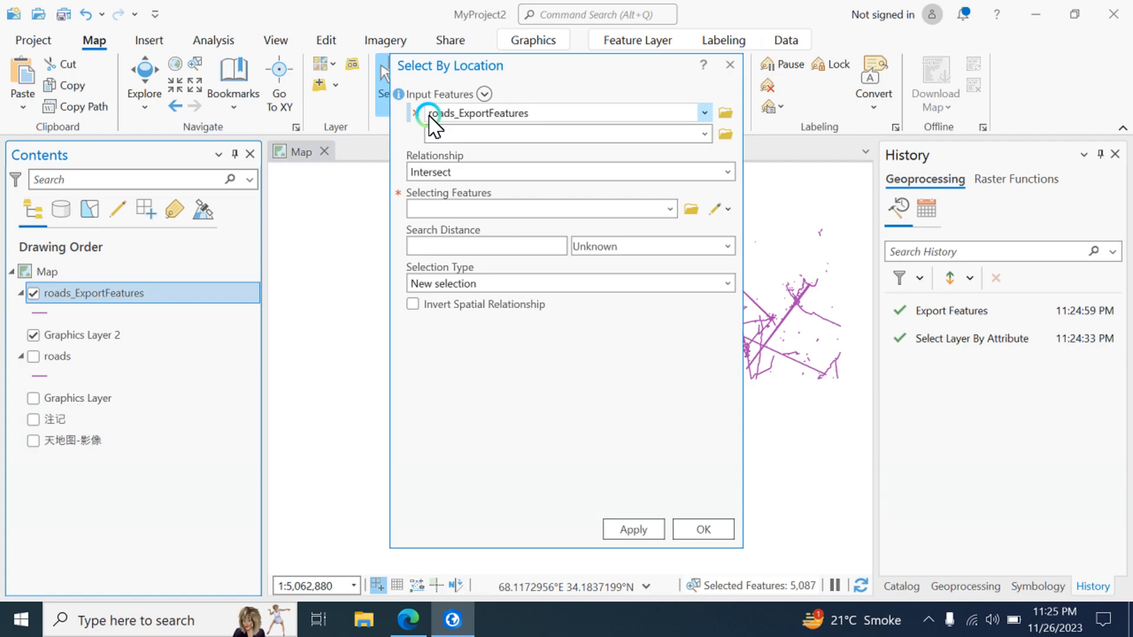
left_click(32, 356)
left_click(730, 64)
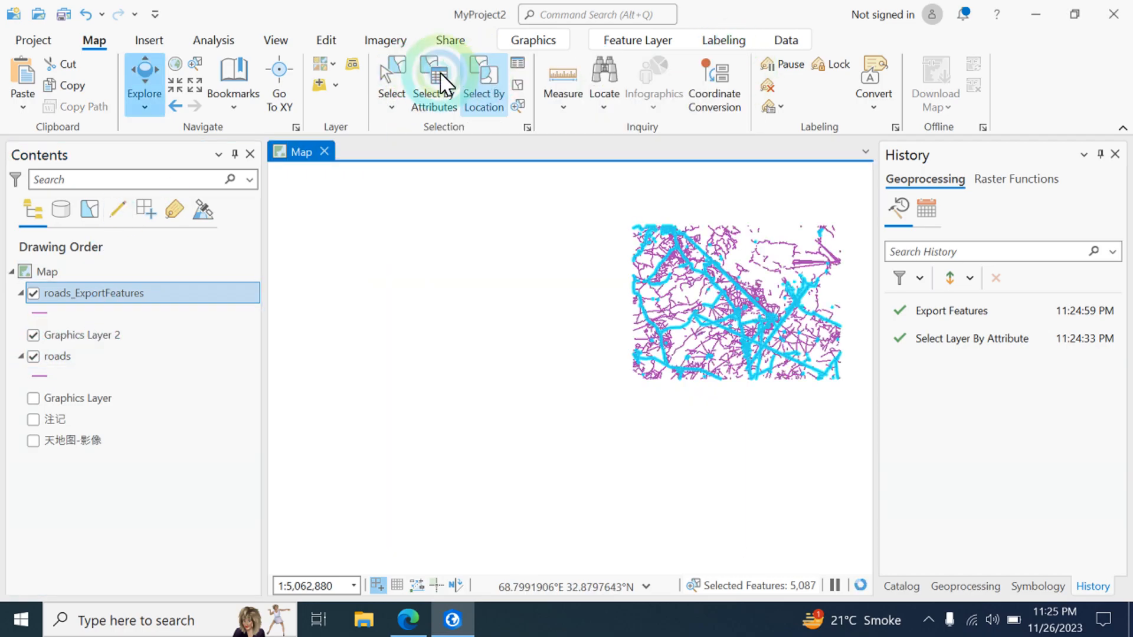
- Remove the roads_ExportFeatures layer from the map
left_click(34, 293)
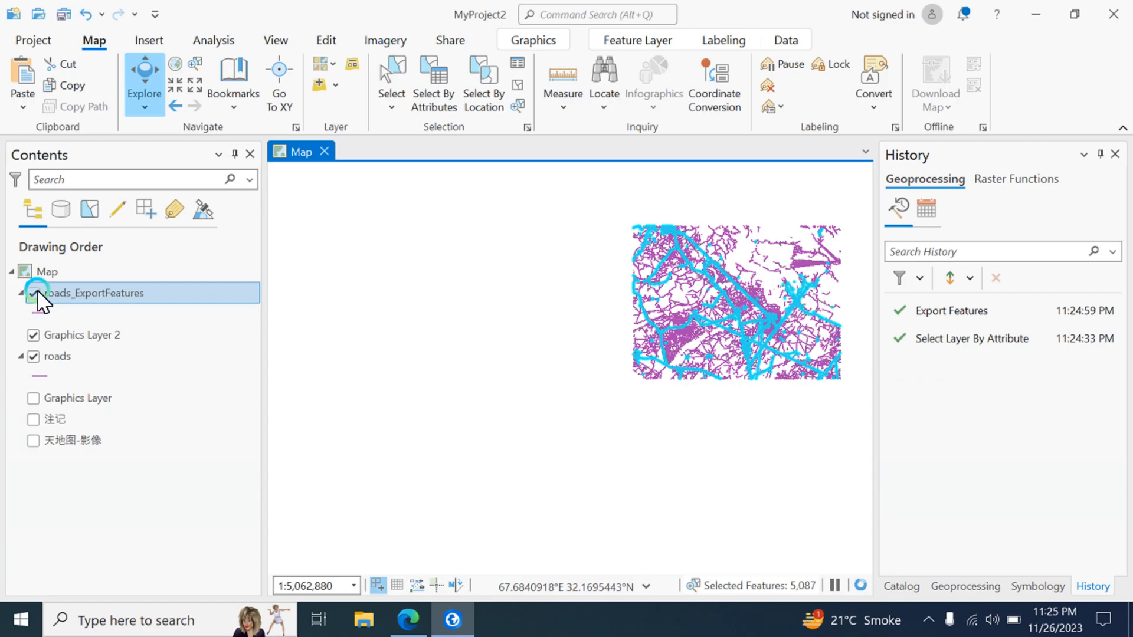
right_click(75, 298)
left_click(139, 40)
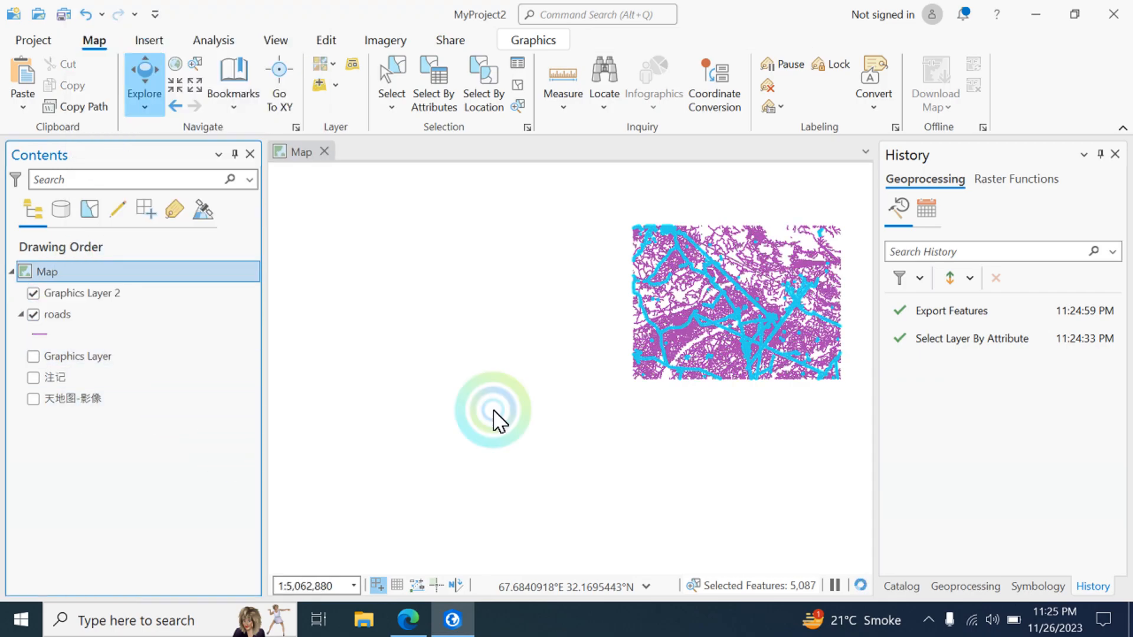
left_click(703, 466)
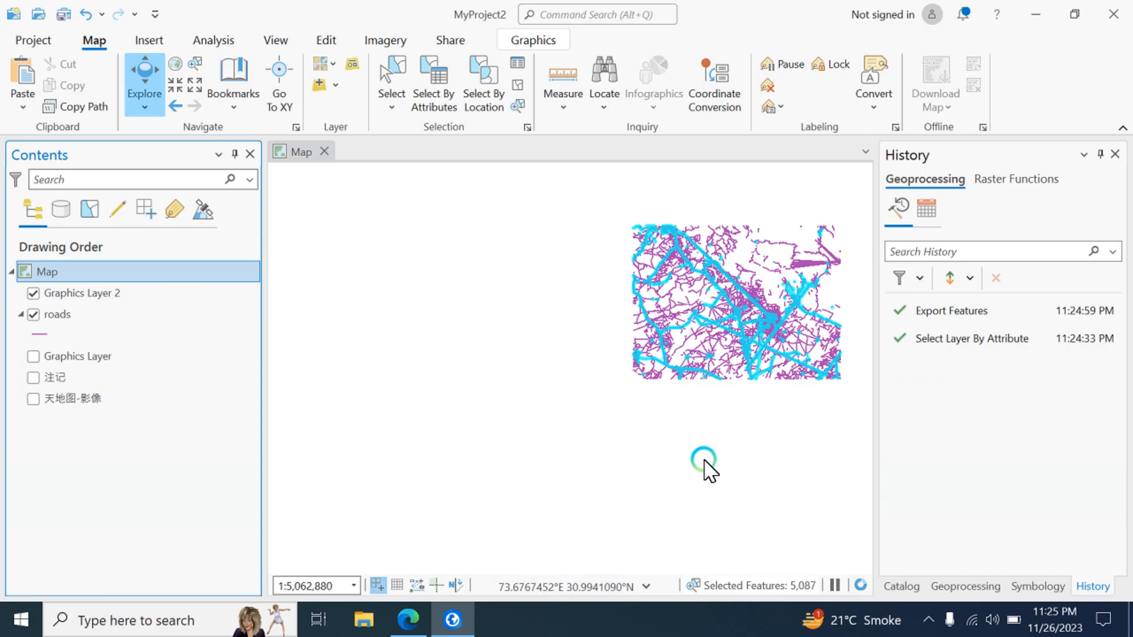
left_click_drag(708, 367, 488, 463)
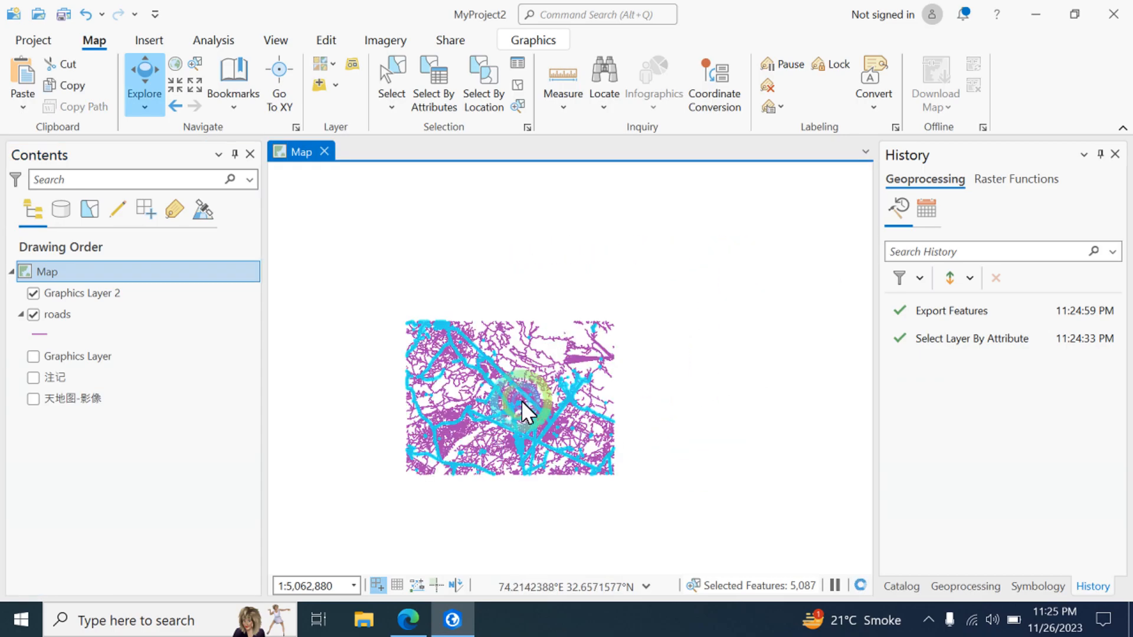
- Set roads as the input features for Select By Location and look through the search distance units
scroll(522, 401, "up", 5)
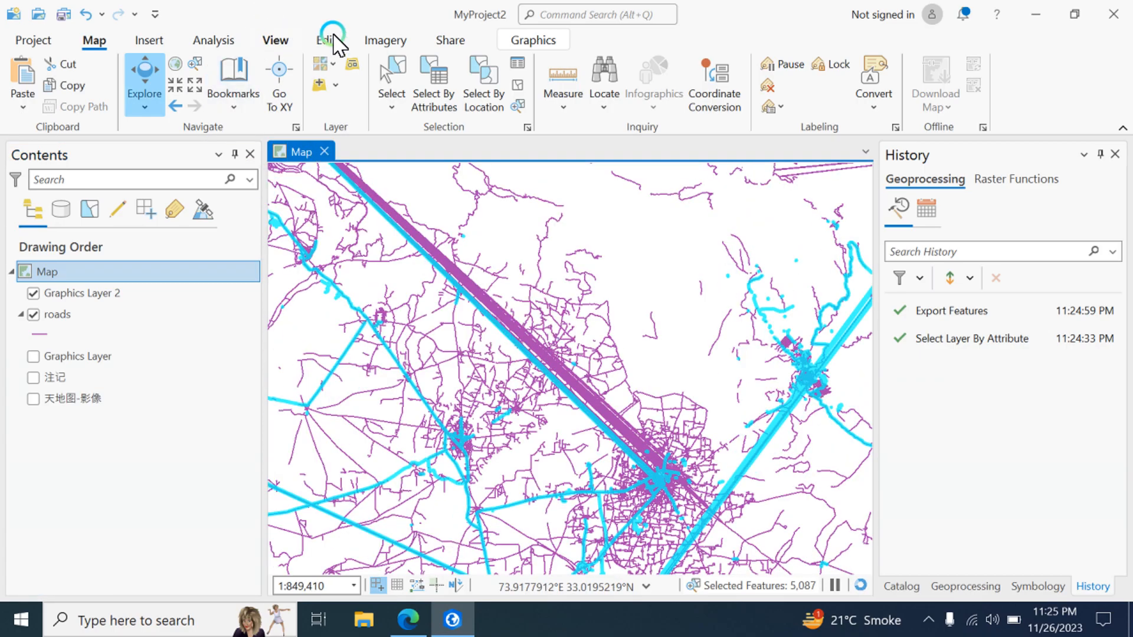
left_click(481, 95)
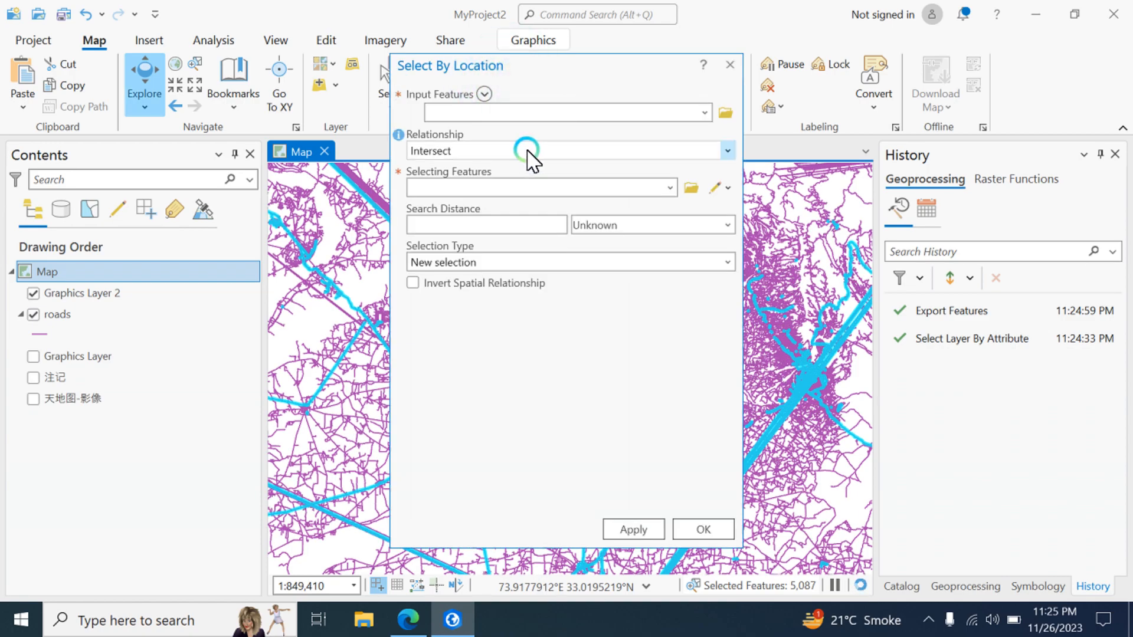
left_click(704, 112)
left_click(464, 135)
left_click(427, 270)
left_click(587, 268)
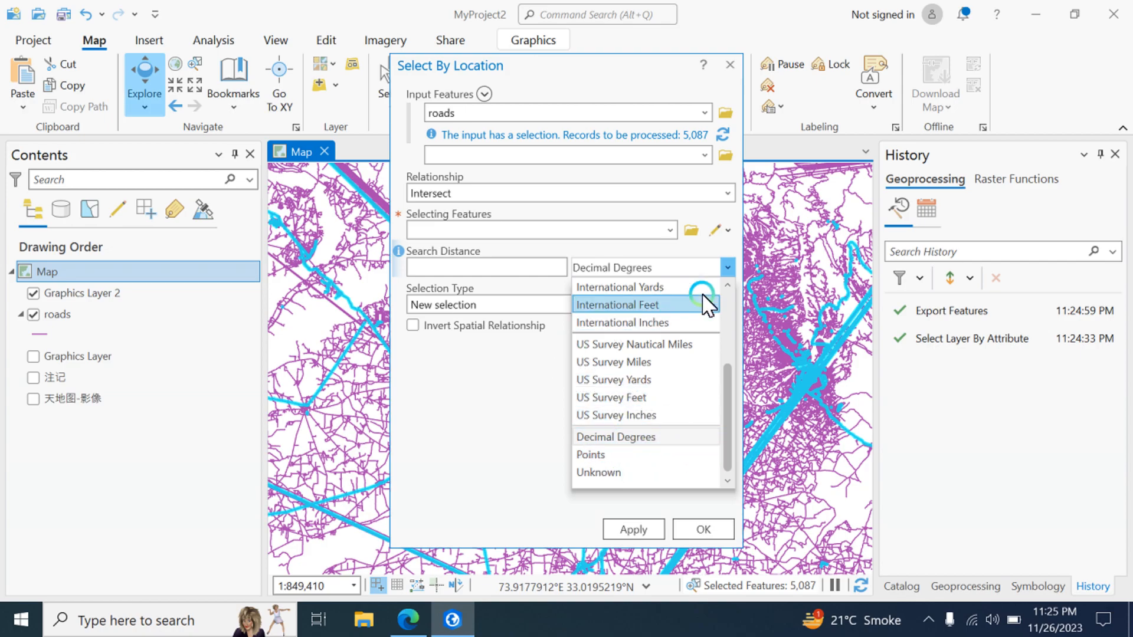
left_click(731, 266)
left_click(417, 271)
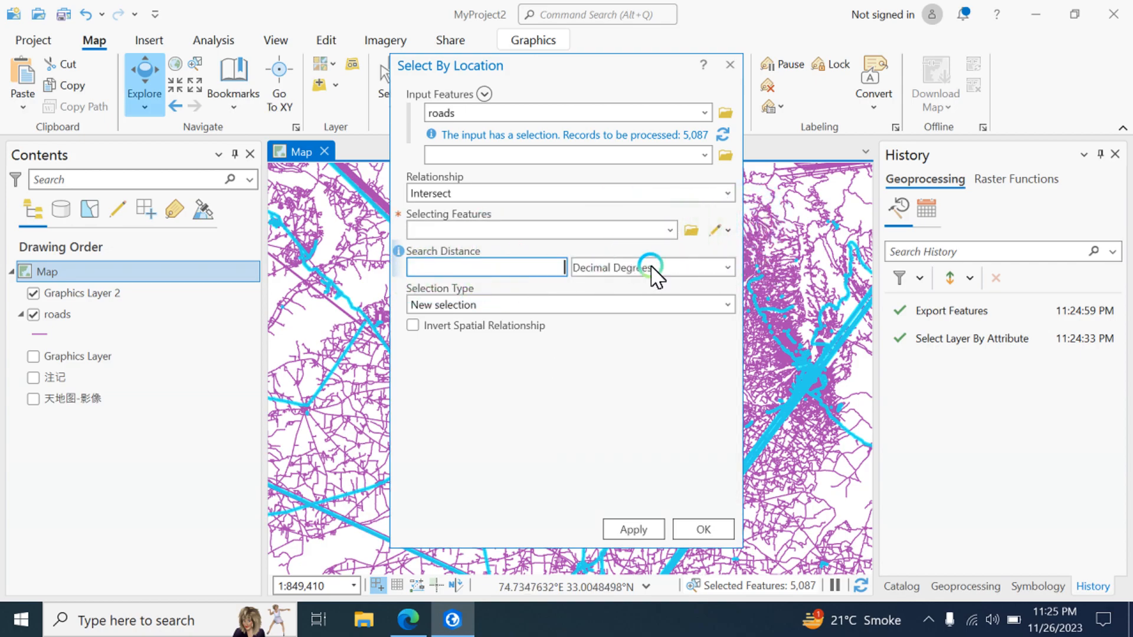
- Set roads as the selecting features too, look over the distance units again, and close Select By Location without applying
left_click(671, 230)
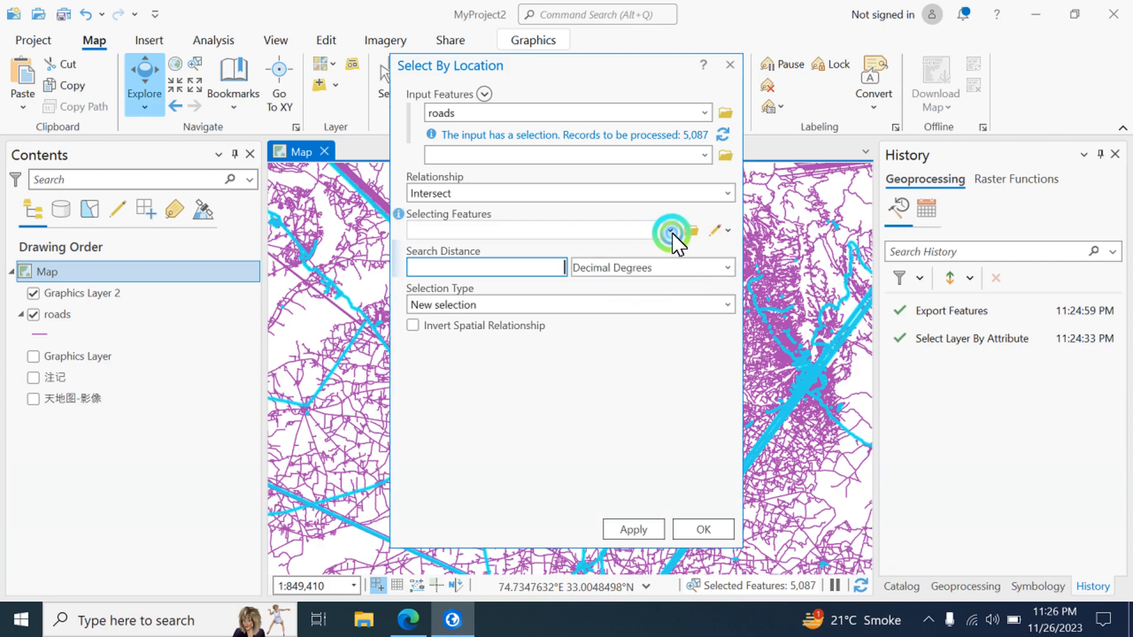
left_click(444, 255)
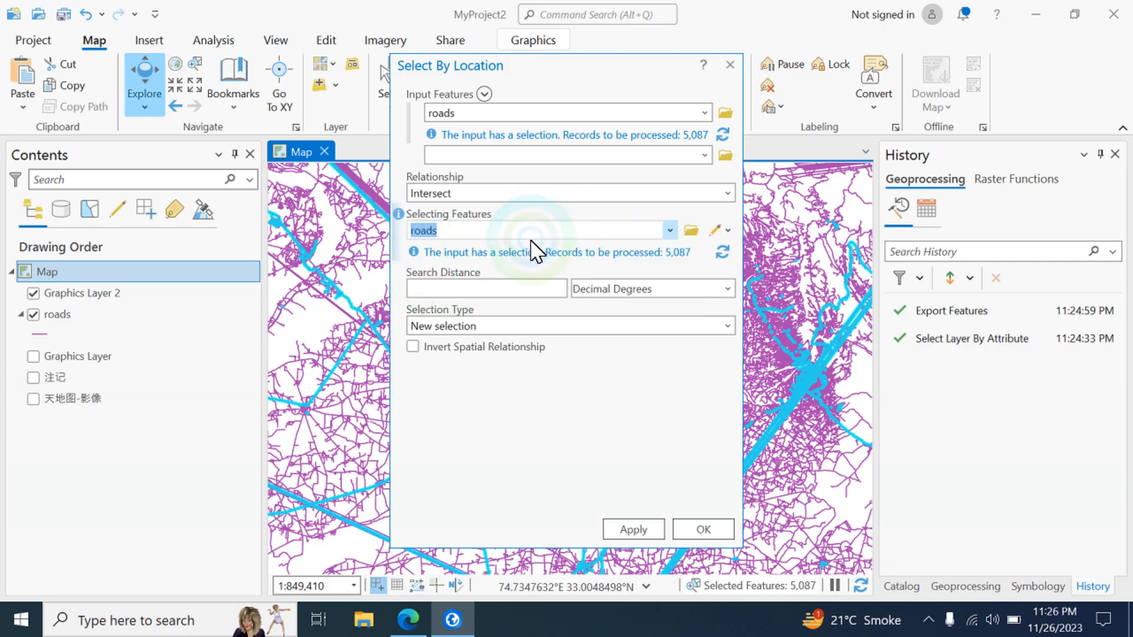
left_click(670, 289)
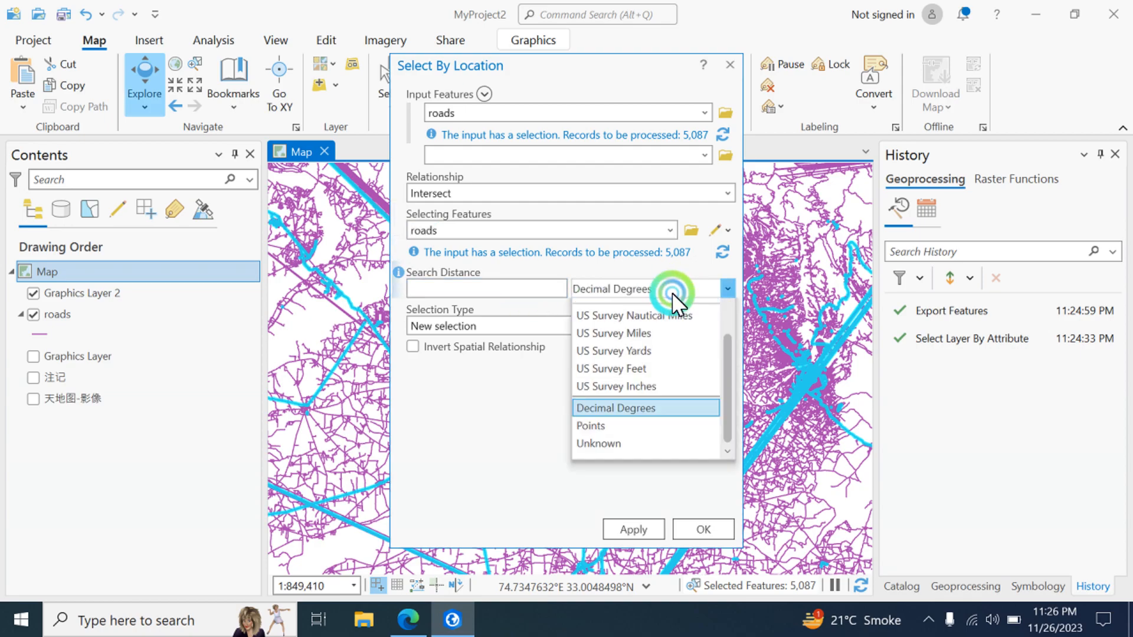
left_click(529, 414)
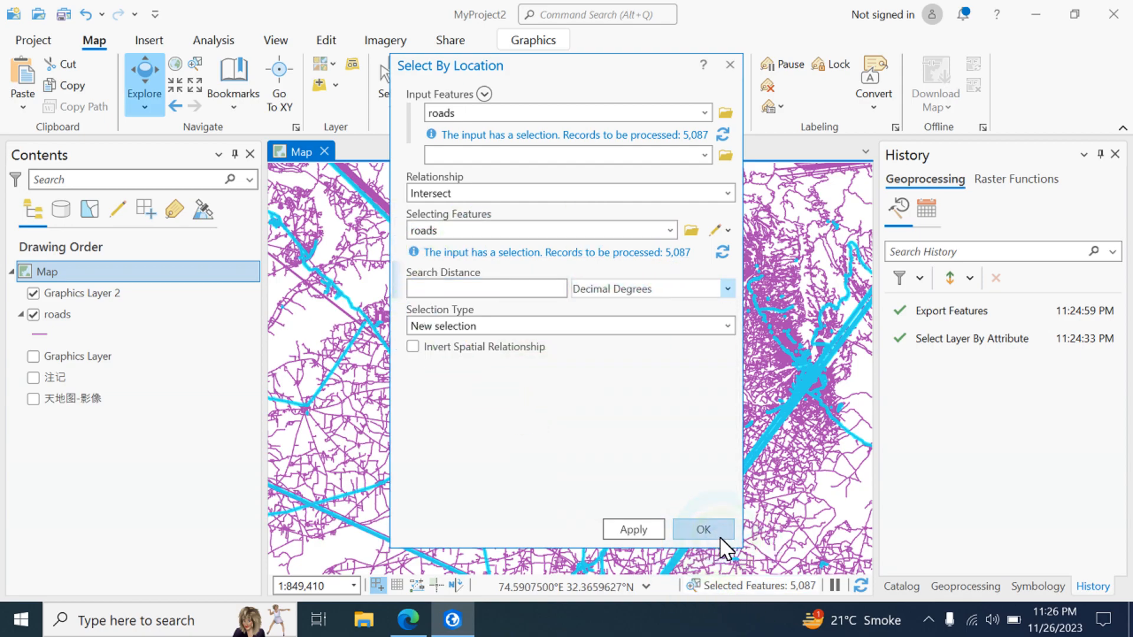
left_click(723, 64)
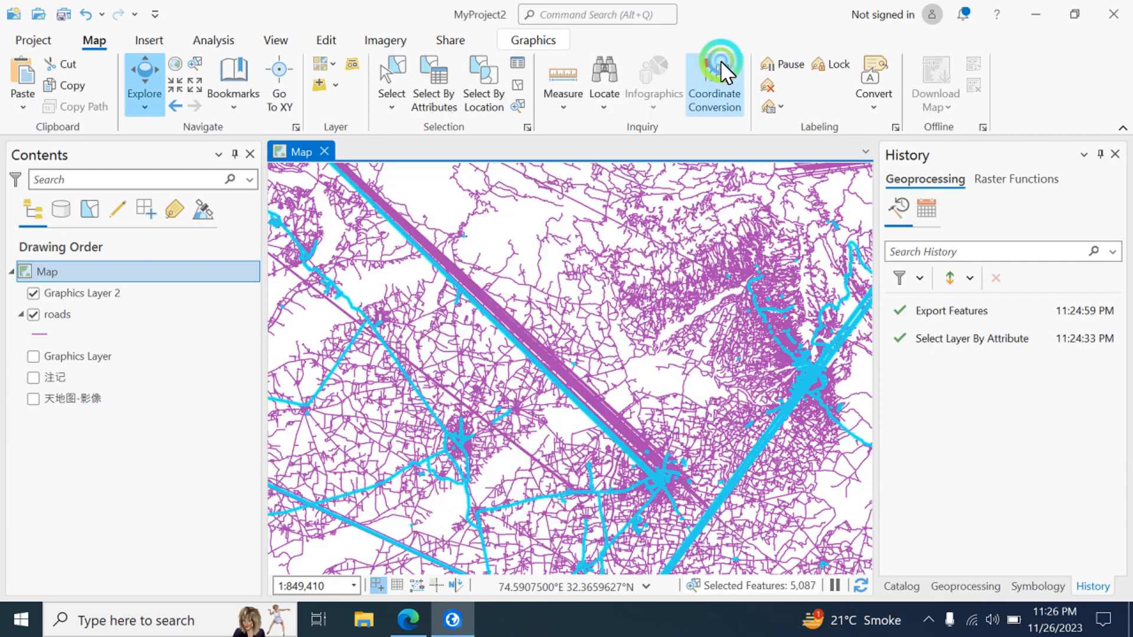
- Start Measure Distance and look over its distance modes and the other available measuring tools
left_click(555, 111)
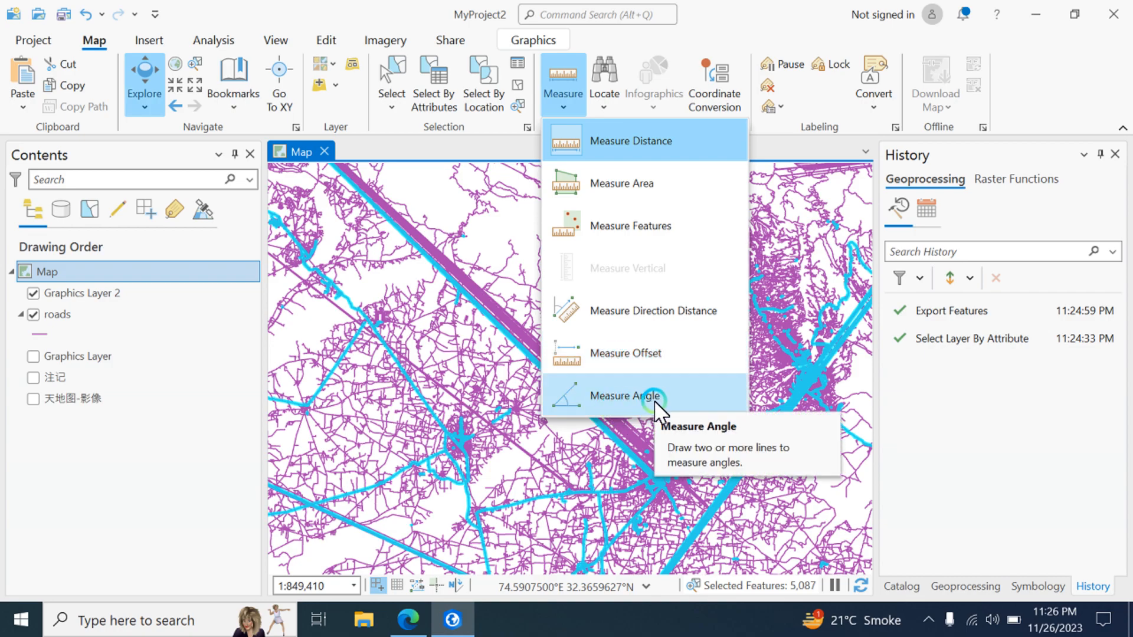
left_click(600, 140)
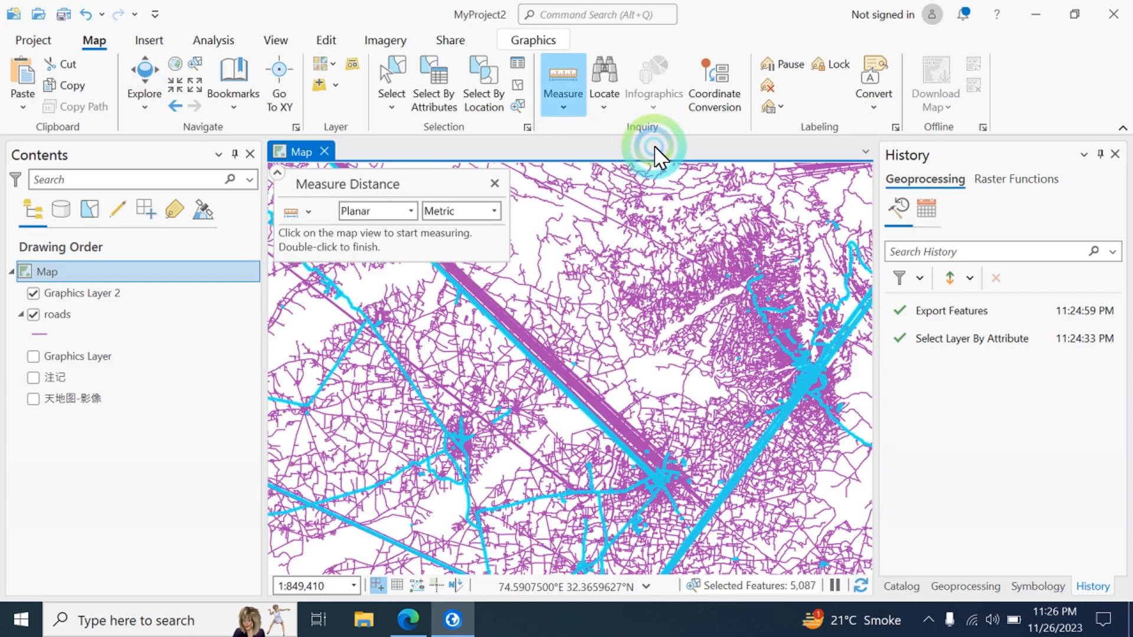
left_click(394, 212)
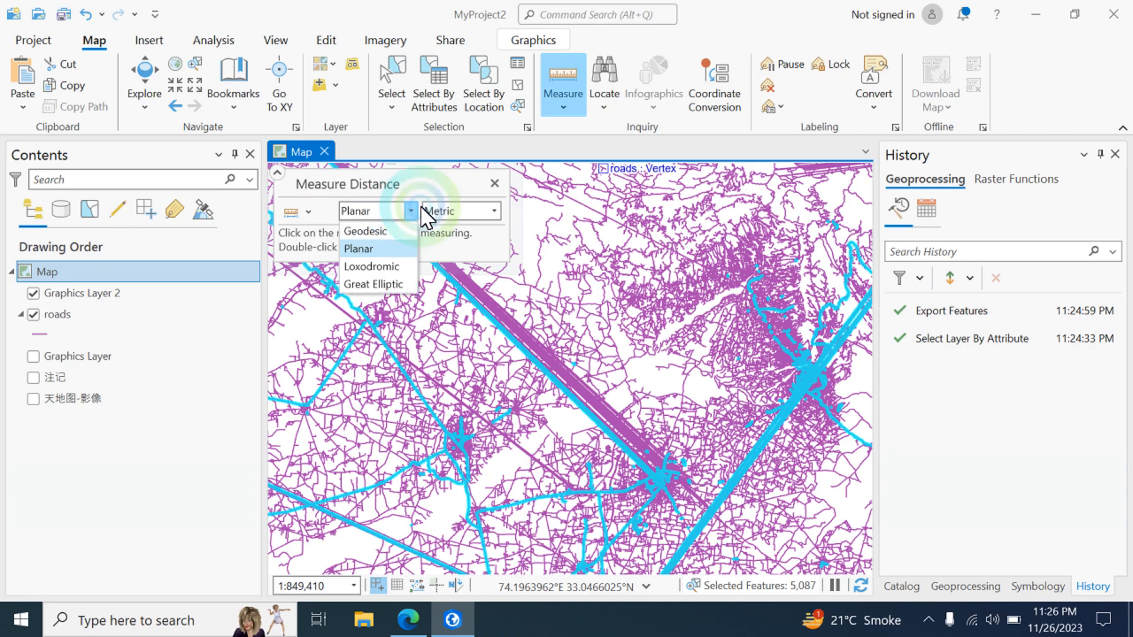
left_click(566, 109)
left_click(563, 110)
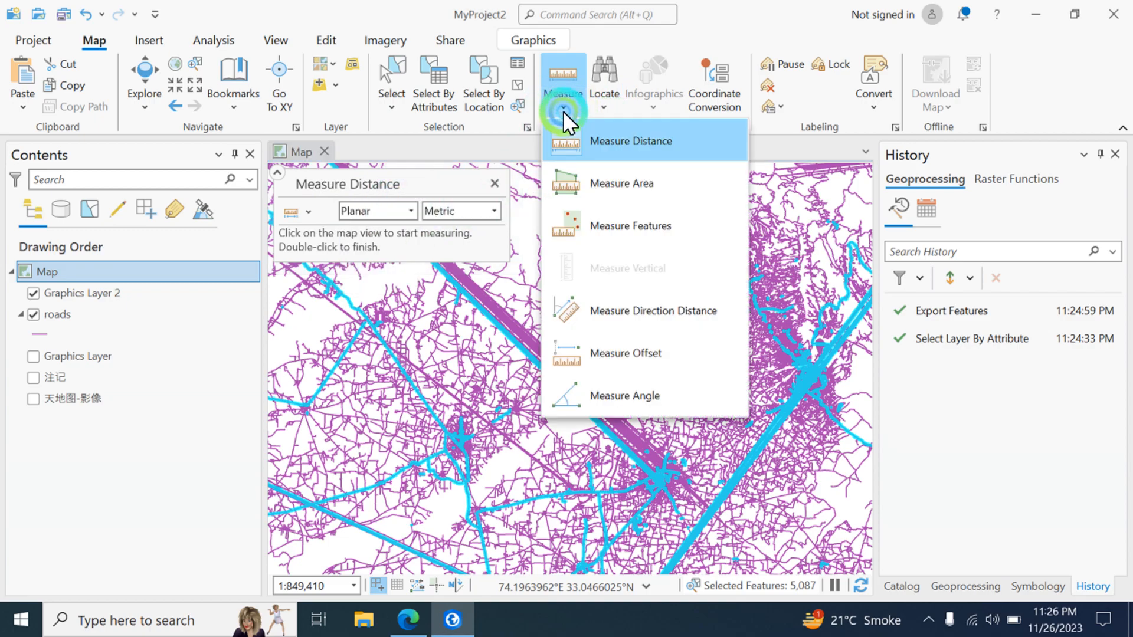
left_click(558, 105)
- Set Measure Distance to Planar mode with Meters as the unit, close in on a few roads
scroll(621, 472, "up", 2)
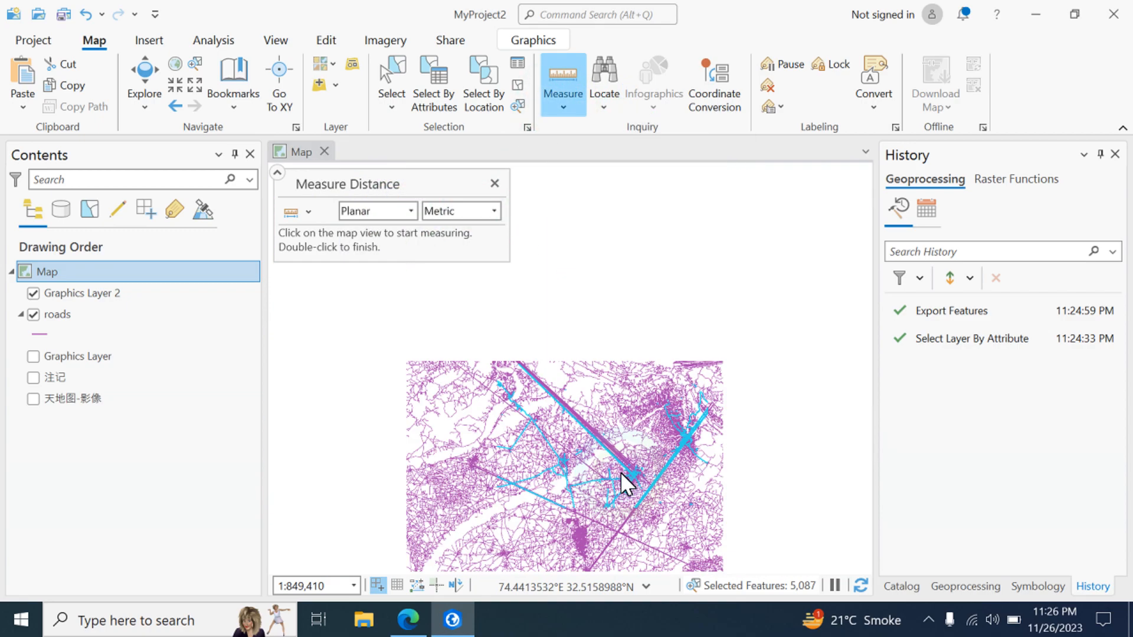
scroll(620, 472, "up", 5)
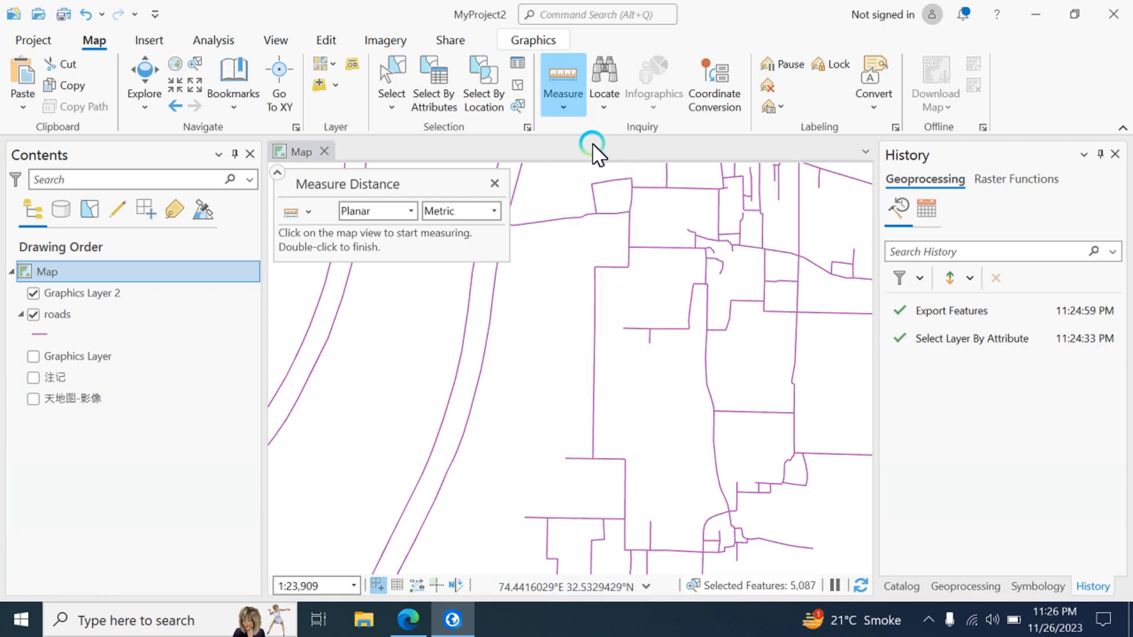
left_click(384, 214)
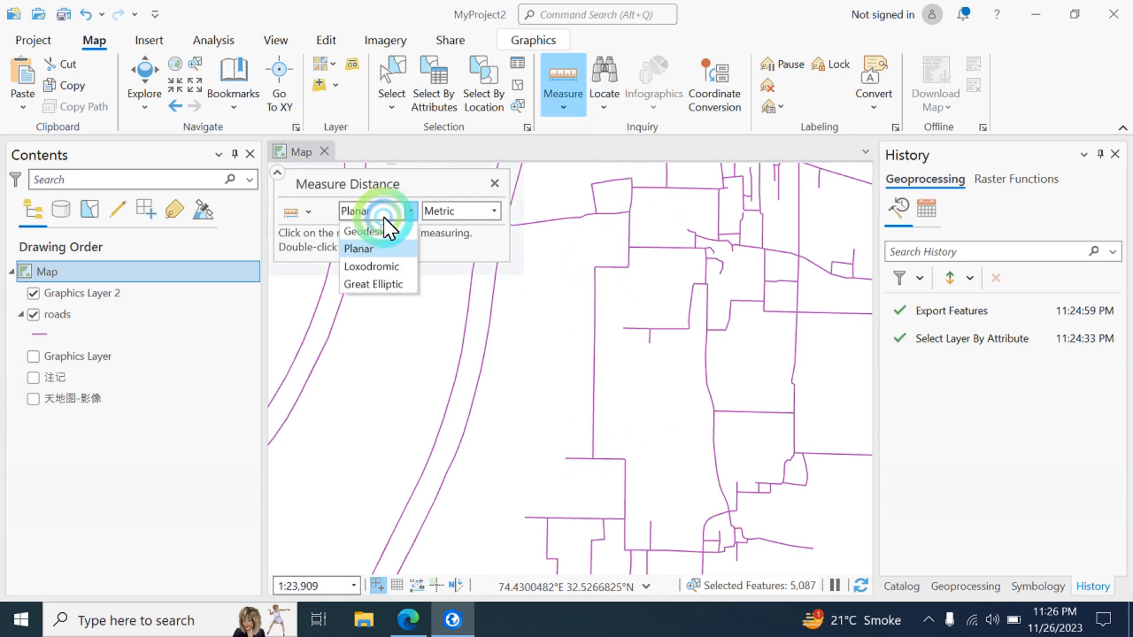
left_click(362, 250)
left_click(479, 213)
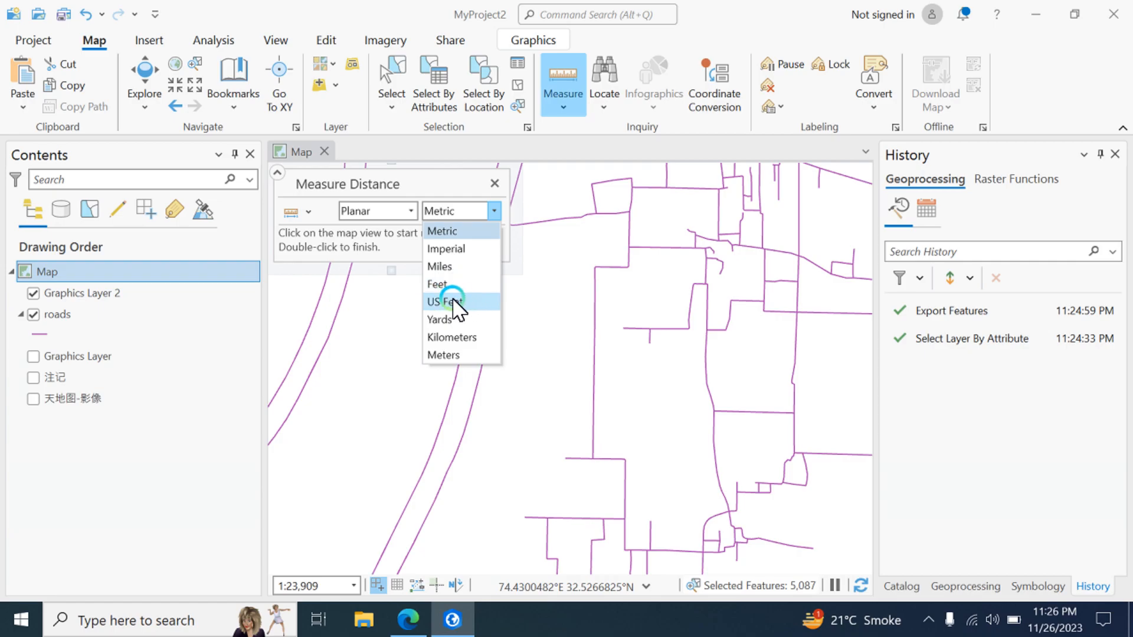
left_click(455, 354)
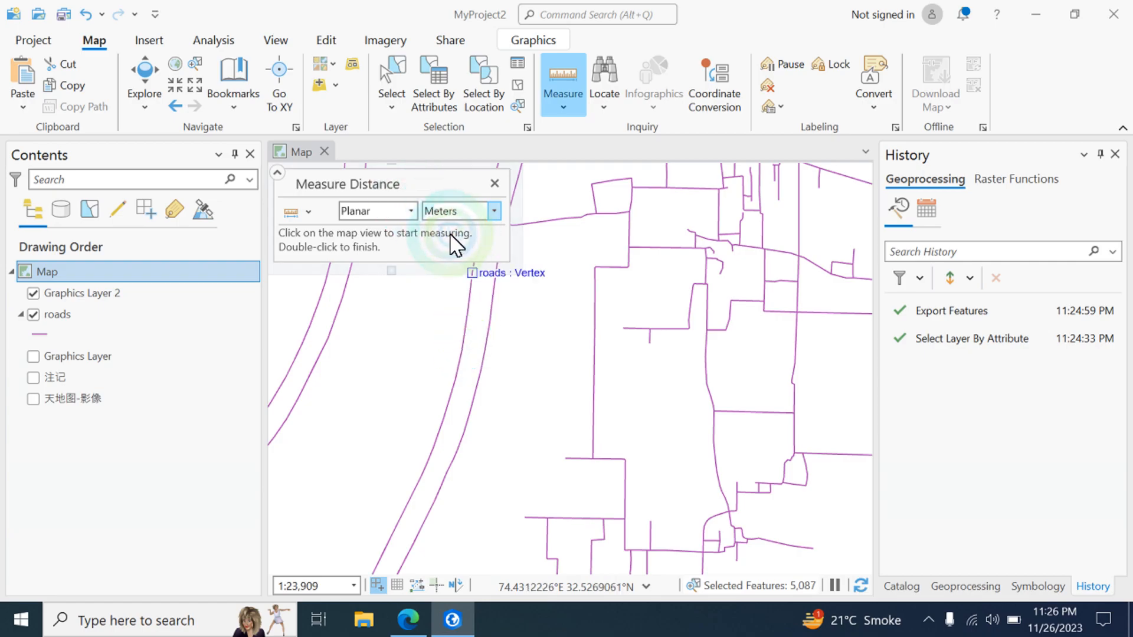
- Measure the path along the connected roads, going north from the junction, around the small block, and west to the double road
left_click(595, 460)
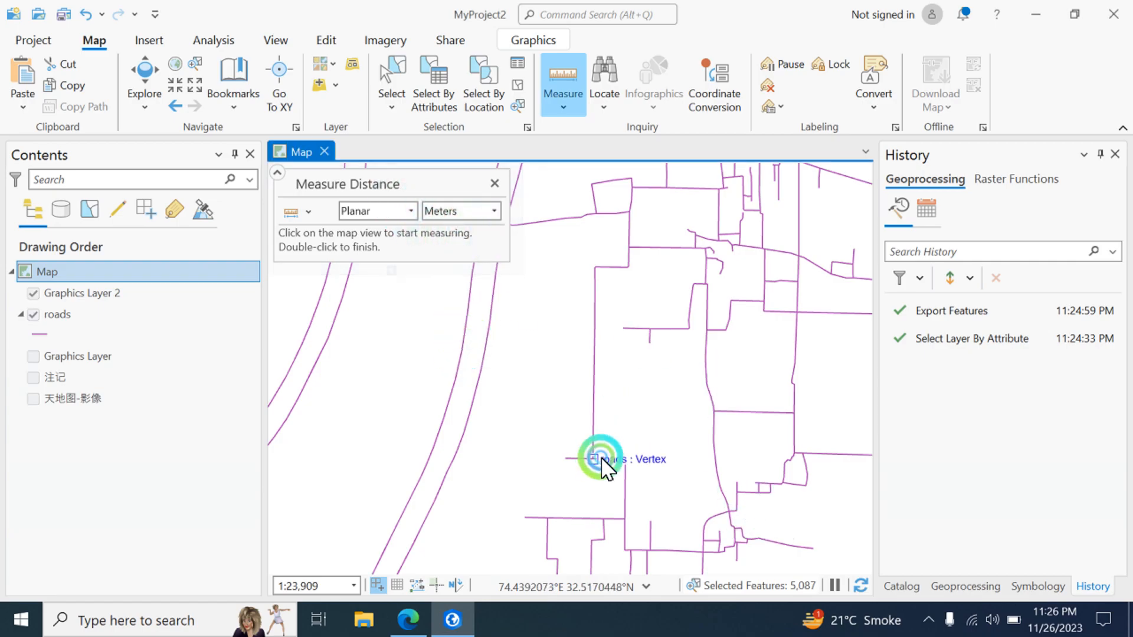
left_click(596, 395)
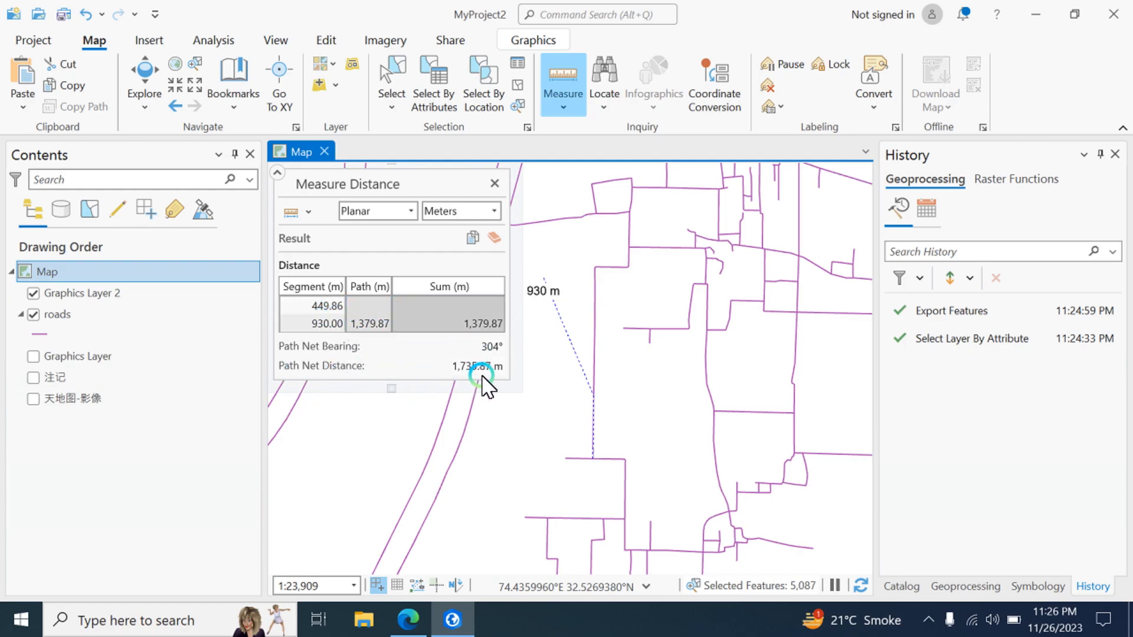
left_click(596, 336)
left_click(596, 266)
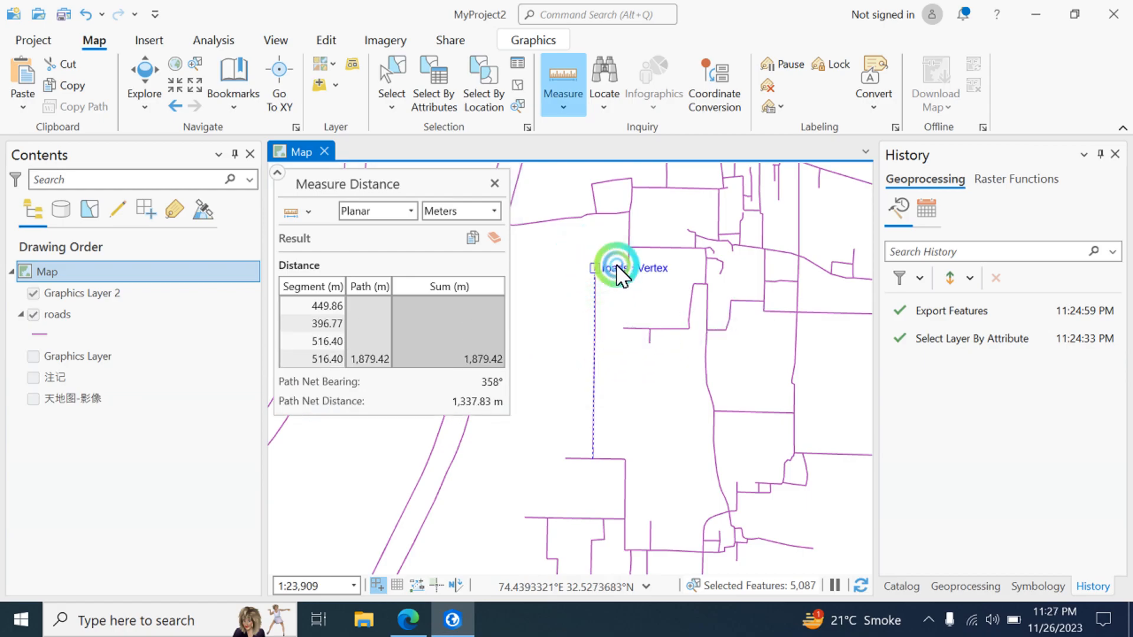
left_click(628, 266)
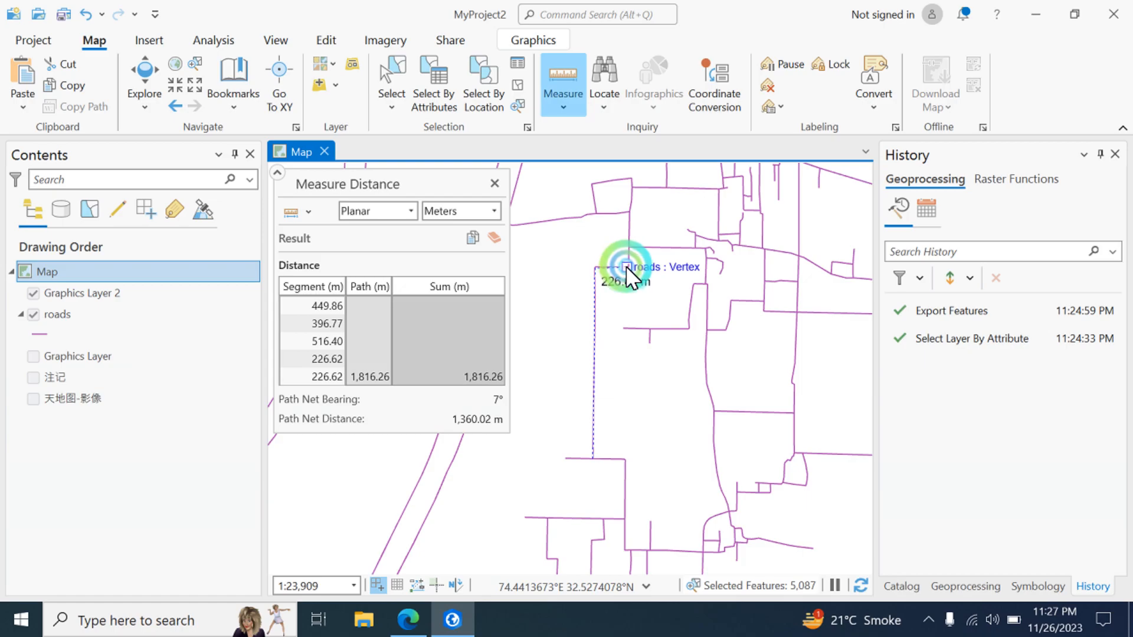
left_click(630, 203)
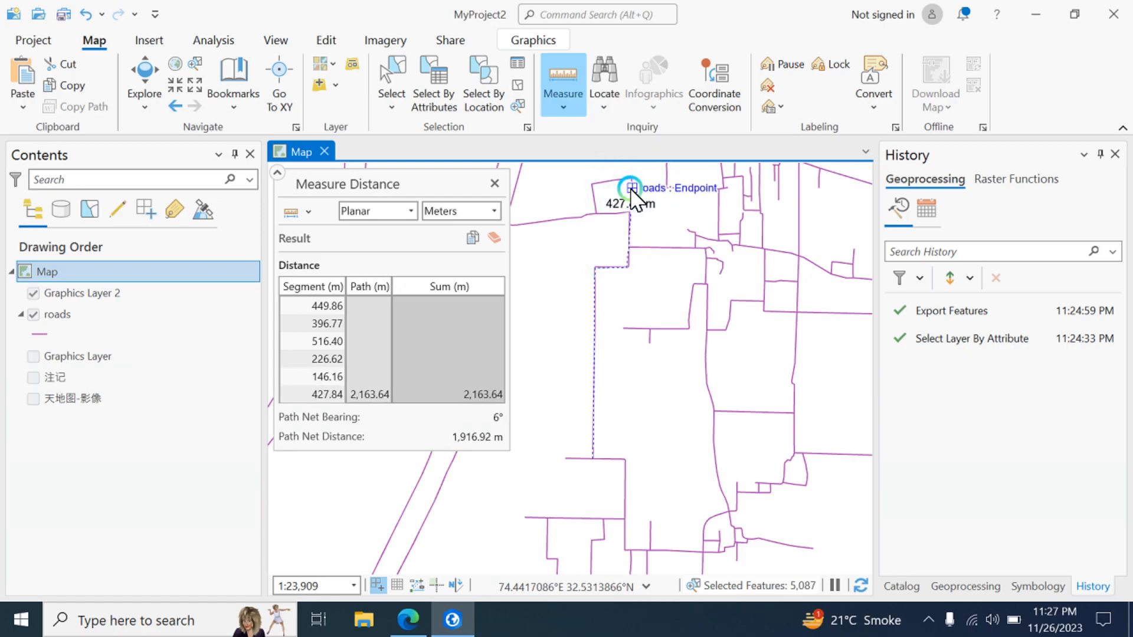
left_click(632, 189)
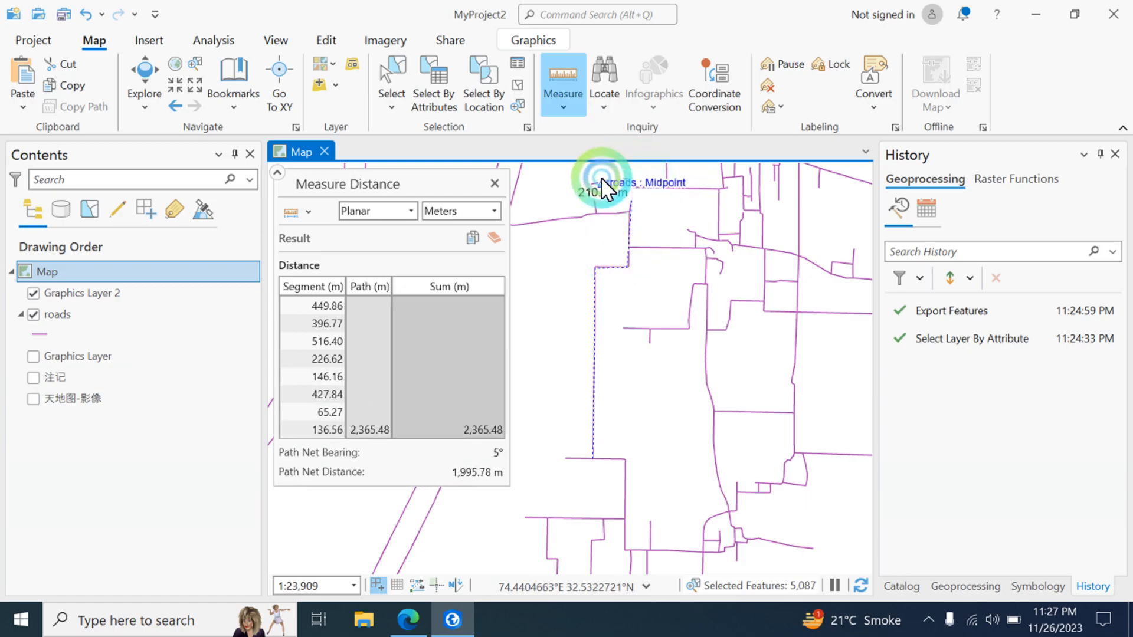
left_click(593, 209)
left_click(594, 211)
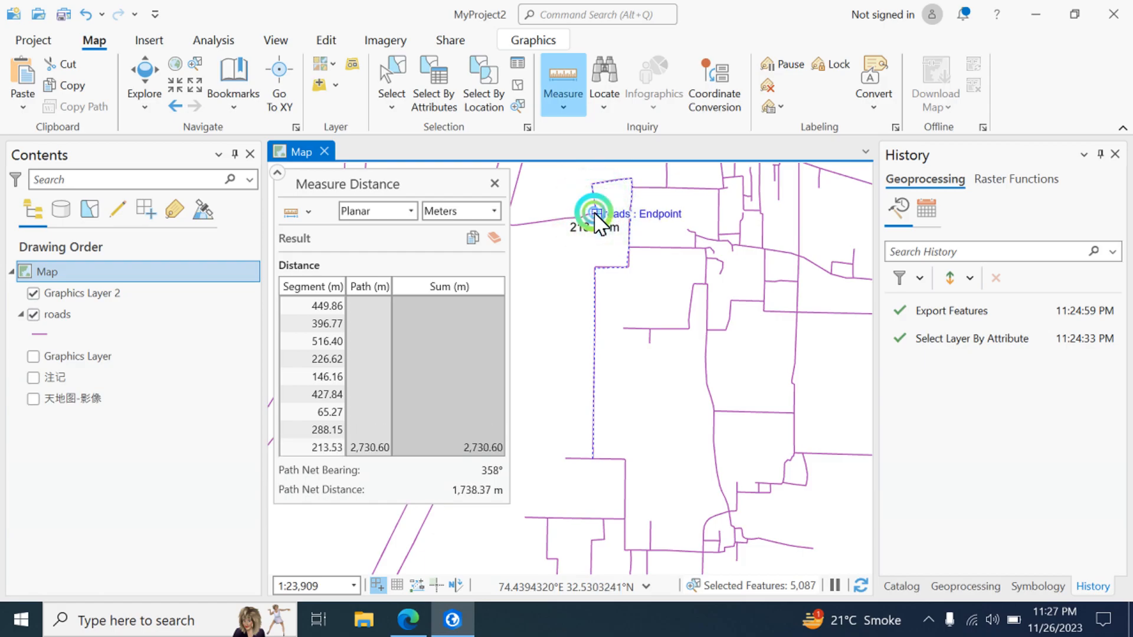
left_click(525, 225)
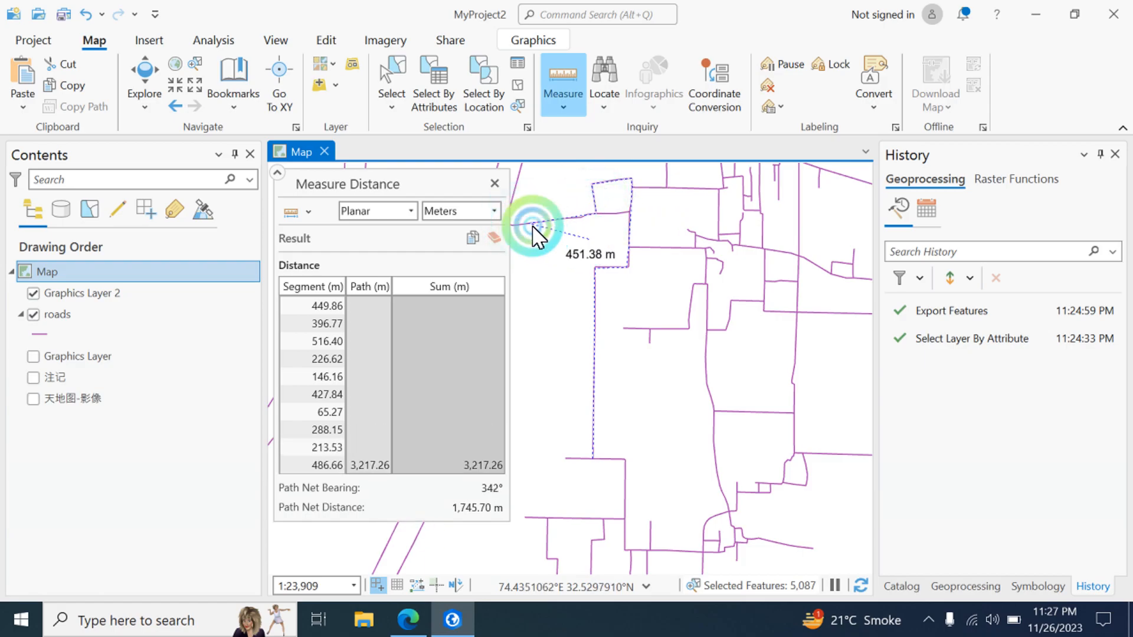
left_click_drag(529, 226, 661, 250)
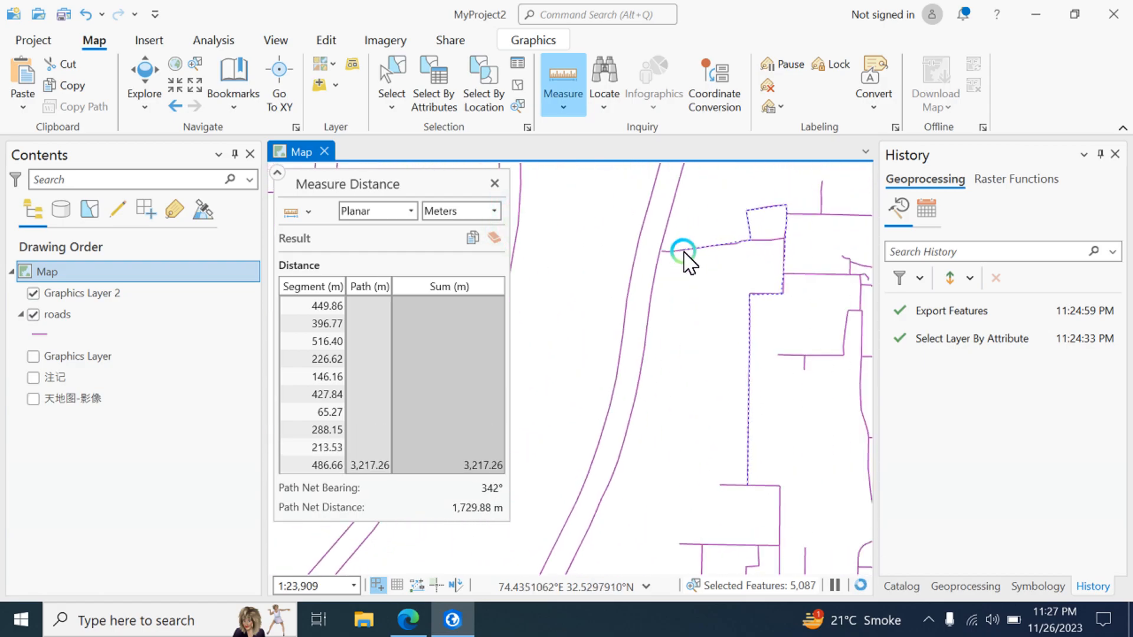
left_click(661, 250)
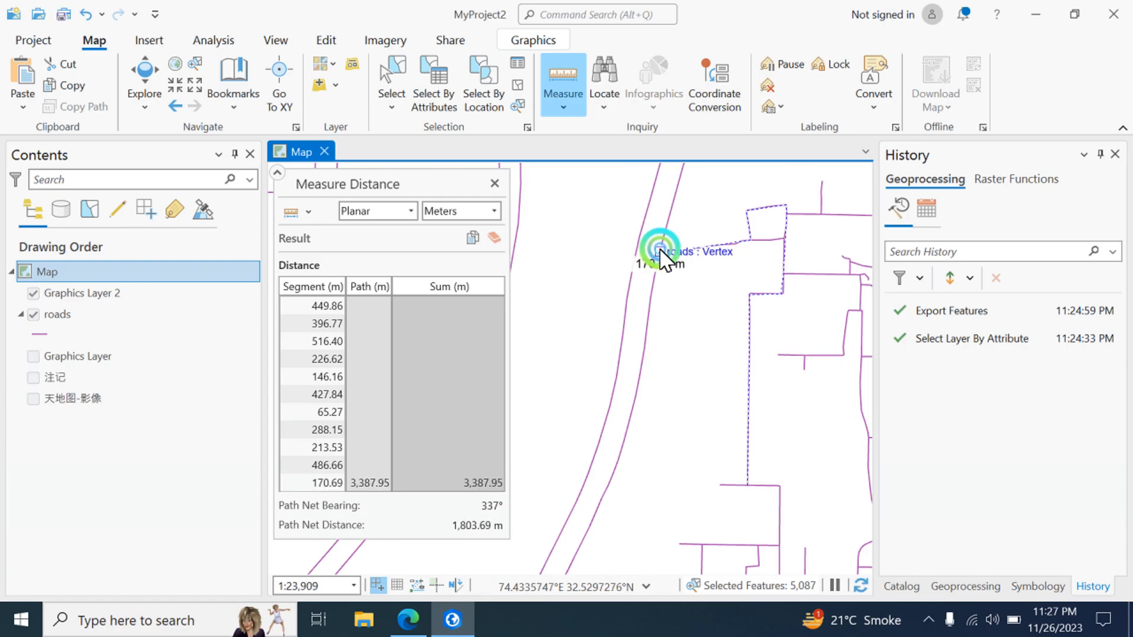
double_click(661, 250)
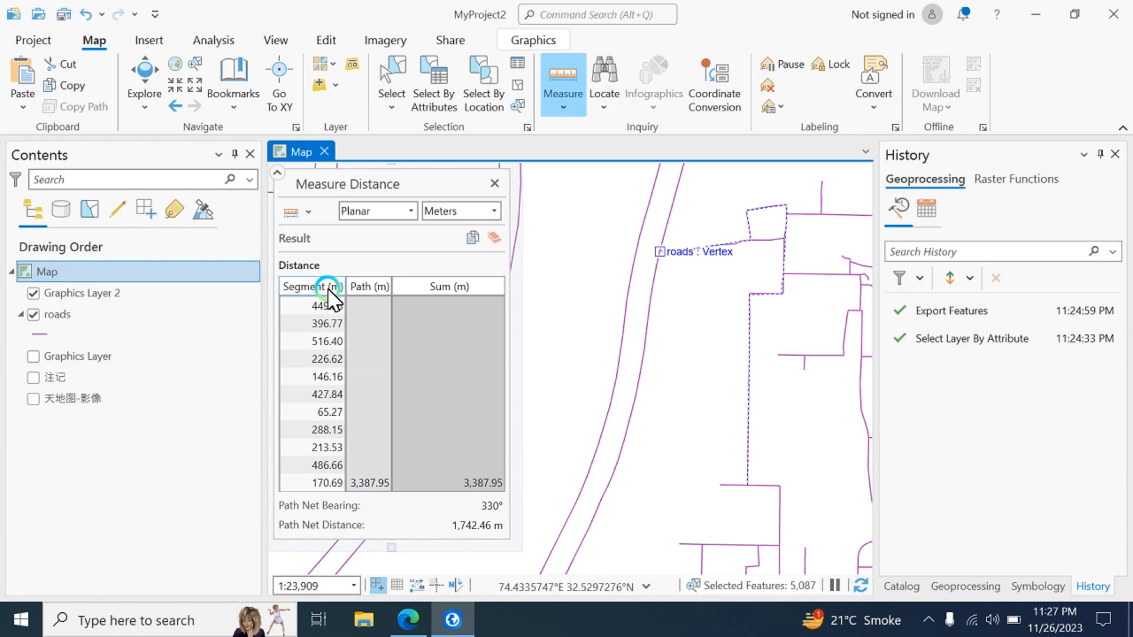
- Examine the segment lengths, path net bearing and path net distance in the measurement results
left_click(308, 506)
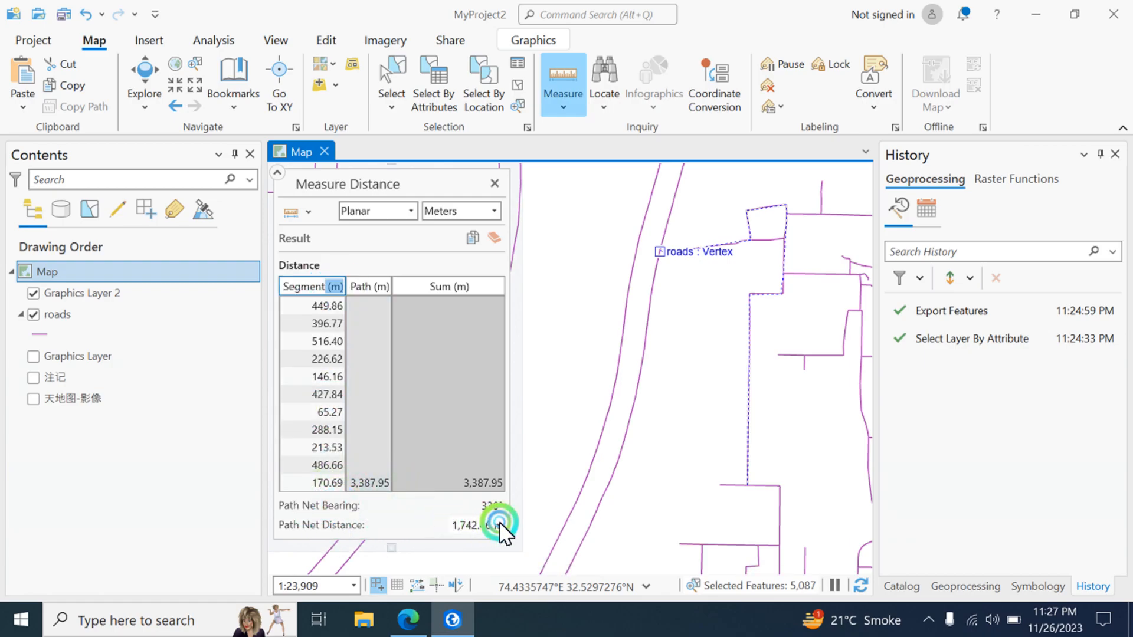
left_click_drag(501, 527, 294, 525)
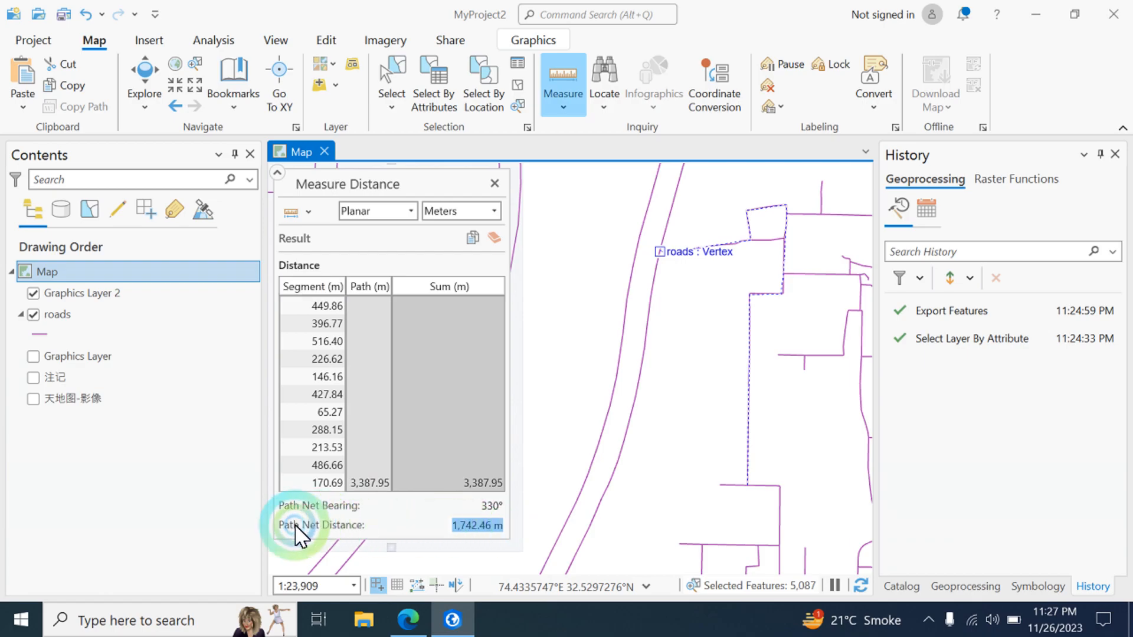
left_click(485, 507)
left_click(452, 522)
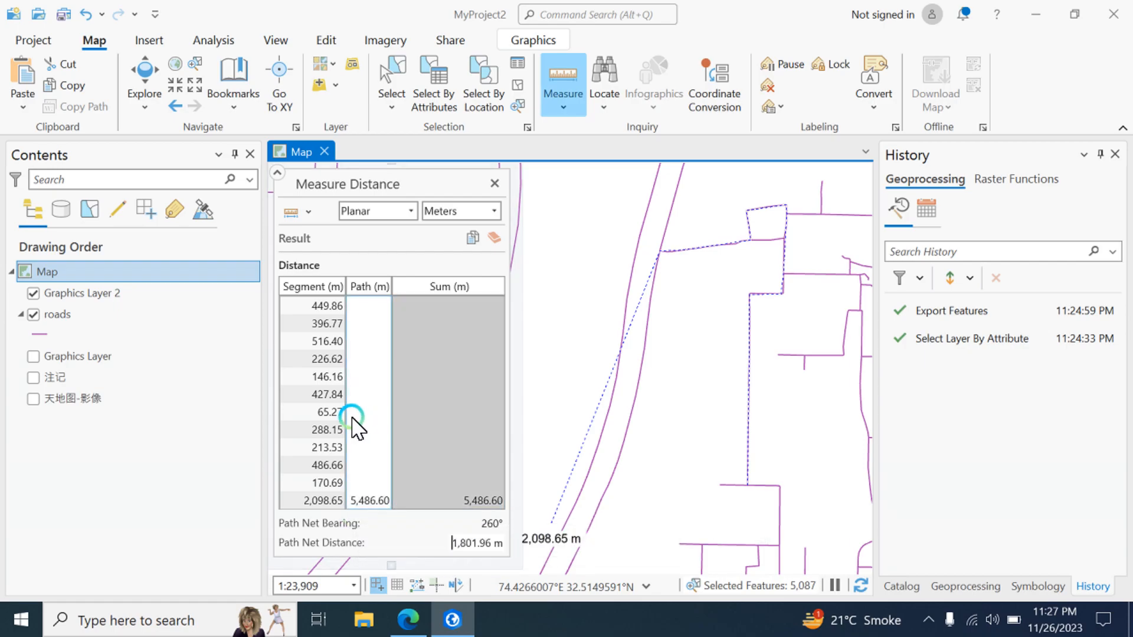
- Show the measured path's distances in Kilometers and in Miles, check the path net distance, and close the distance measurement
left_click(485, 214)
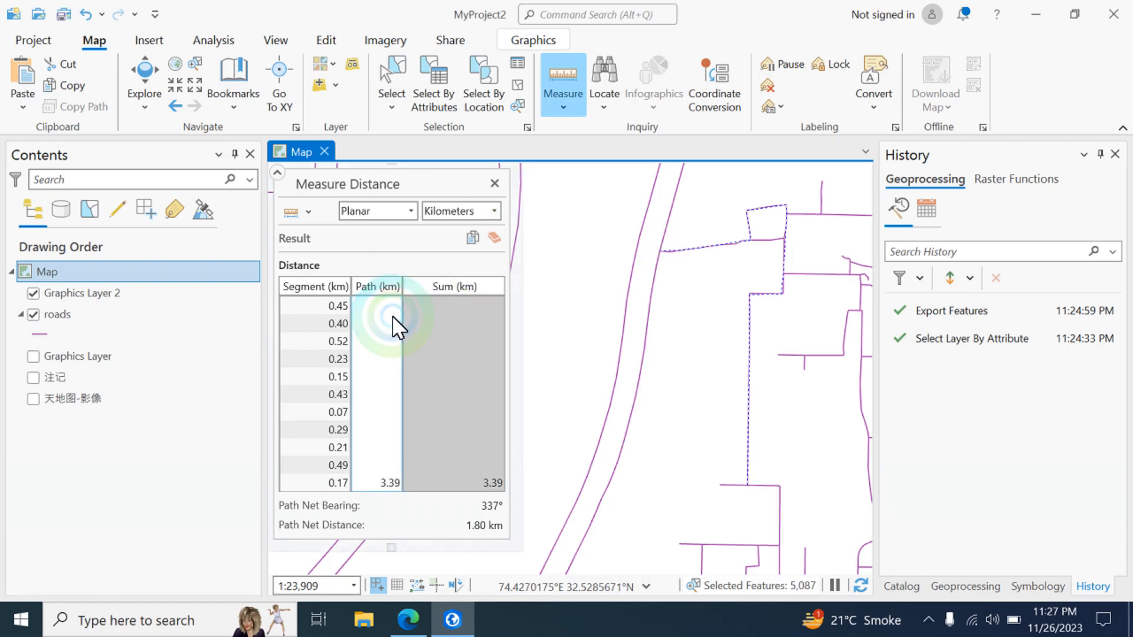
double_click(467, 532)
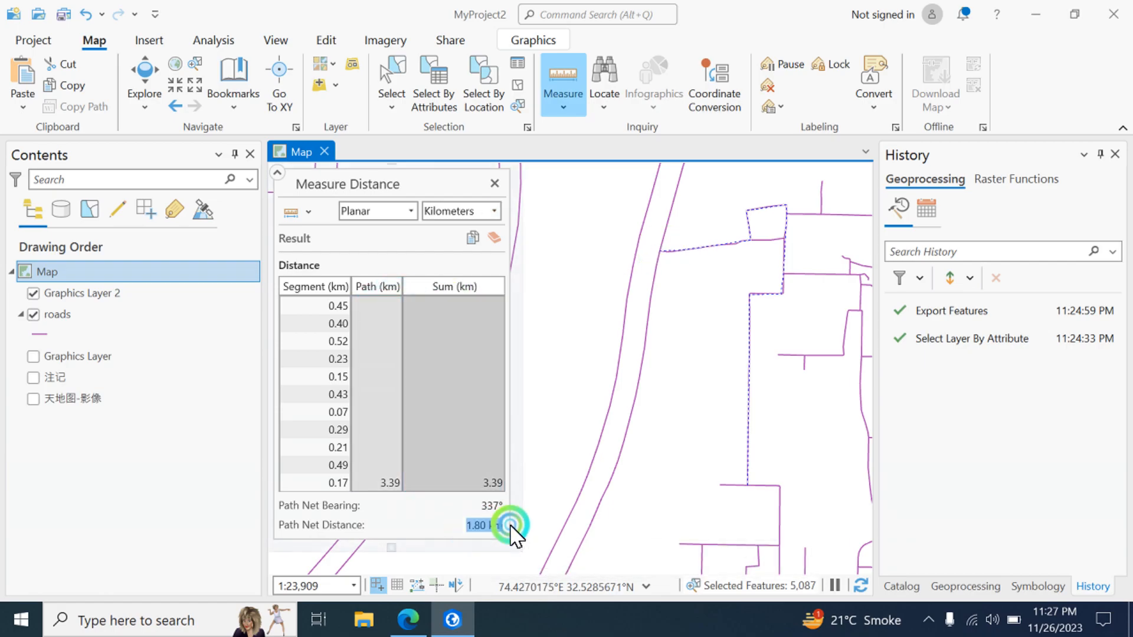
left_click(493, 210)
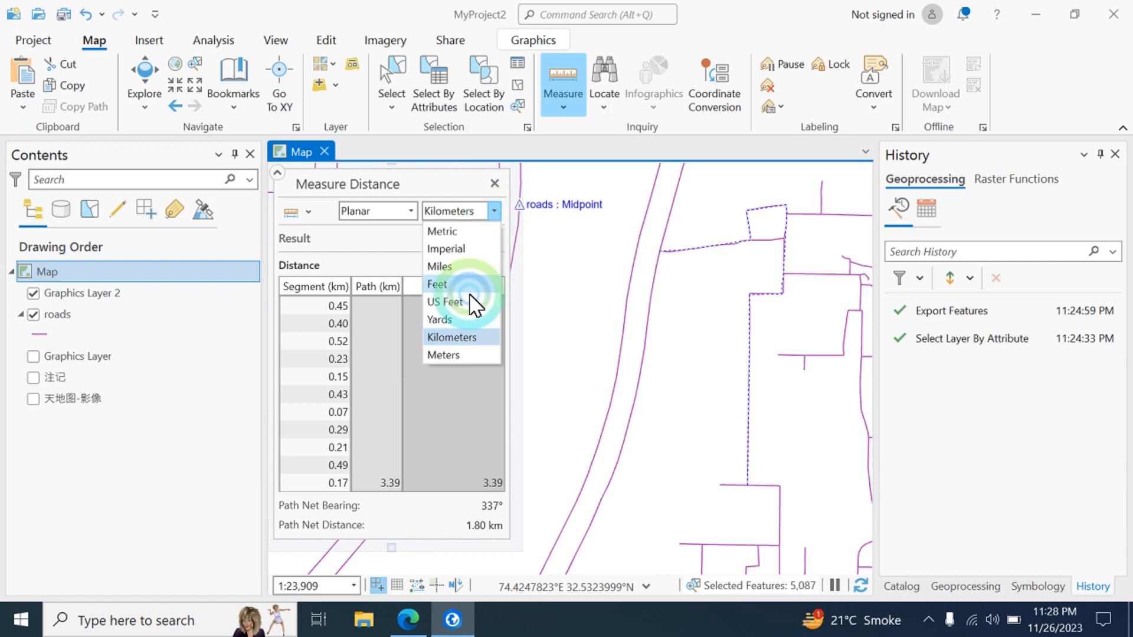
left_click(451, 270)
left_click(489, 515)
left_click(463, 536)
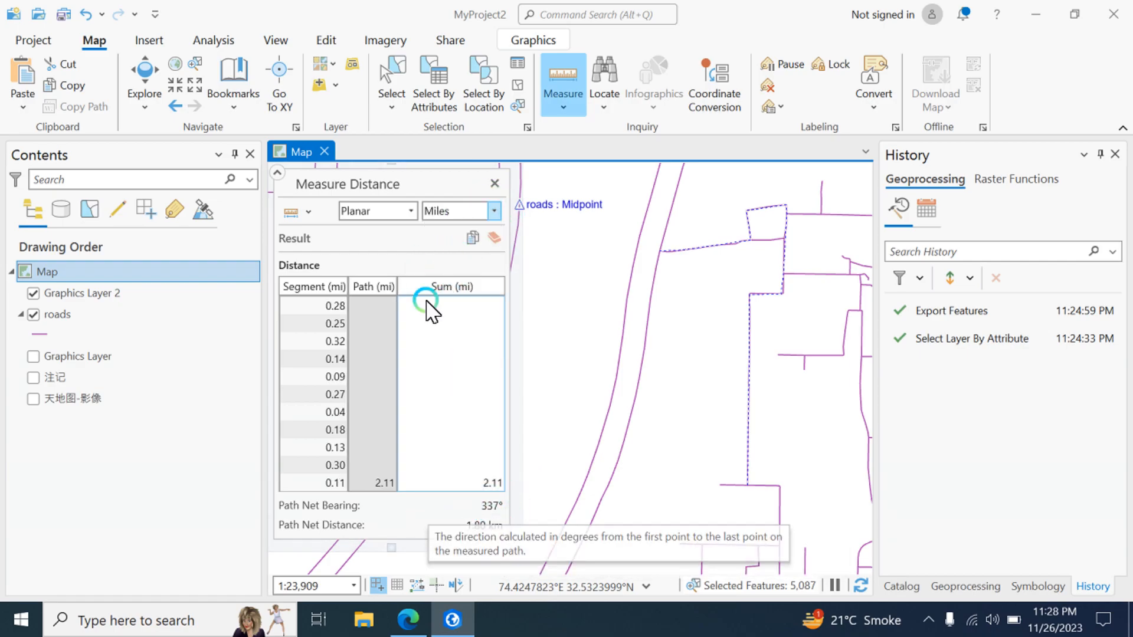
left_click(495, 185)
- Start Measure Area in Planar mode and set its area unit to Square Kilometers
left_click(563, 107)
left_click(646, 199)
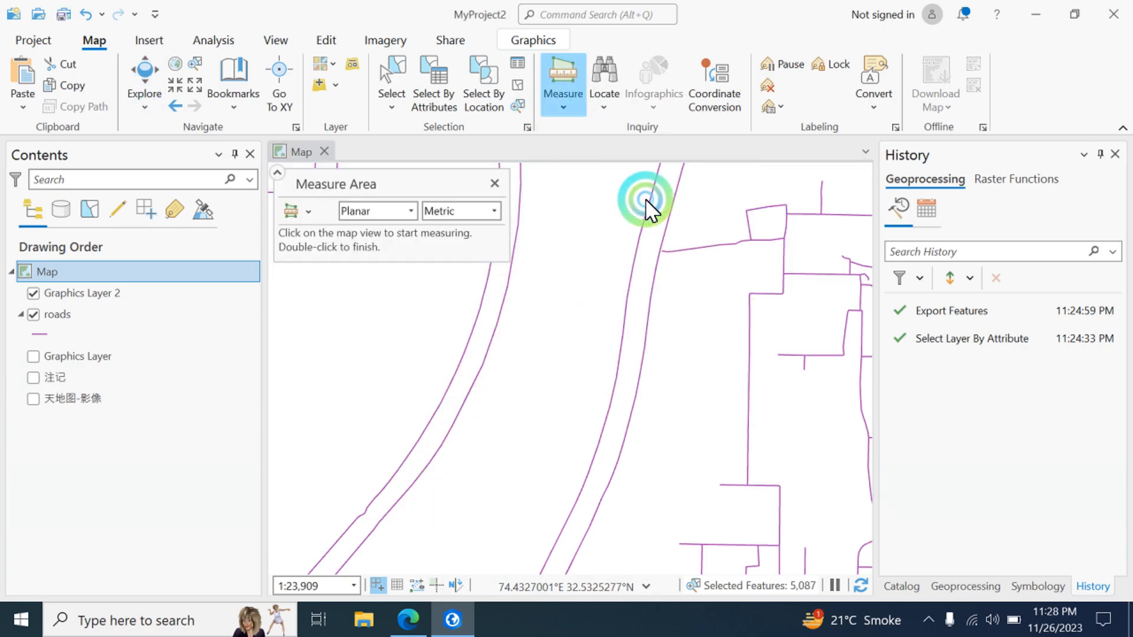
left_click(495, 211)
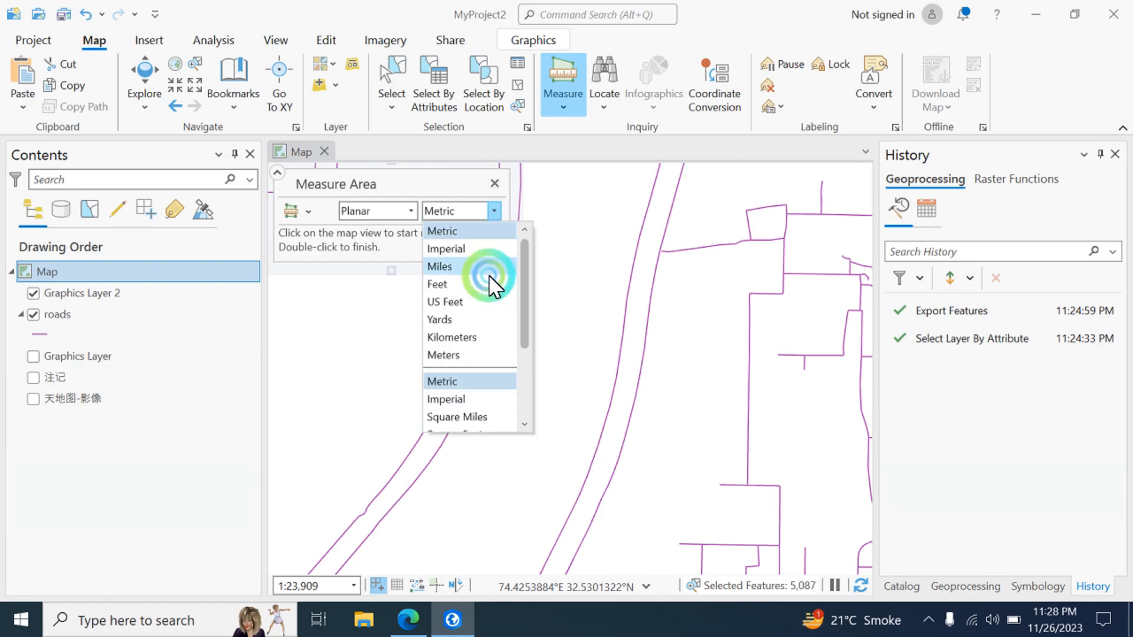
scroll(472, 366, "down", 3)
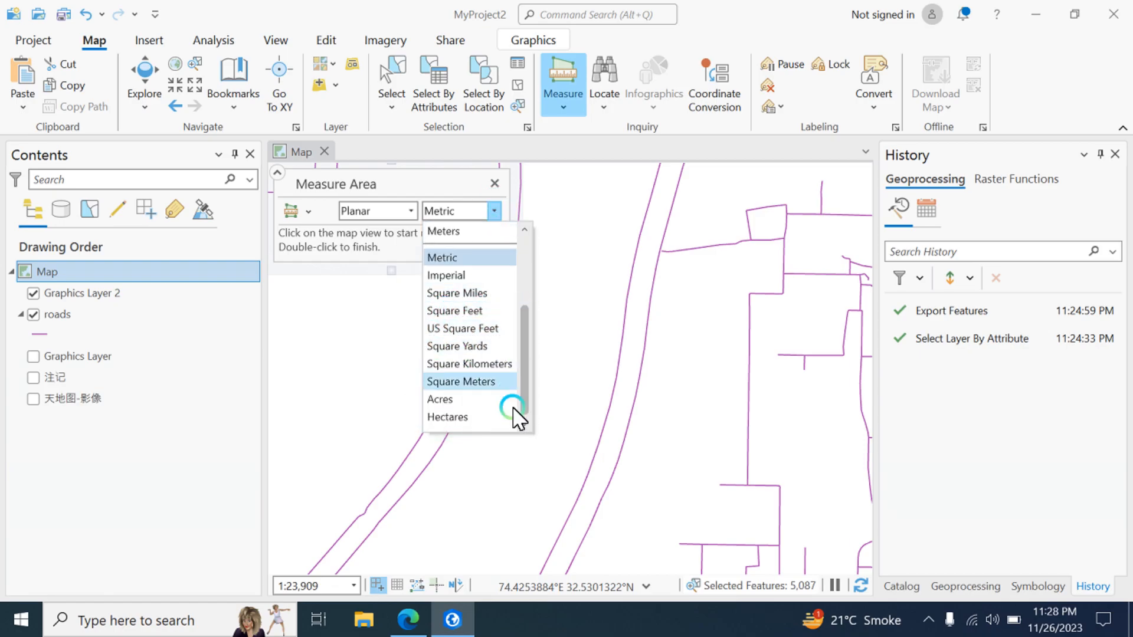
left_click(482, 363)
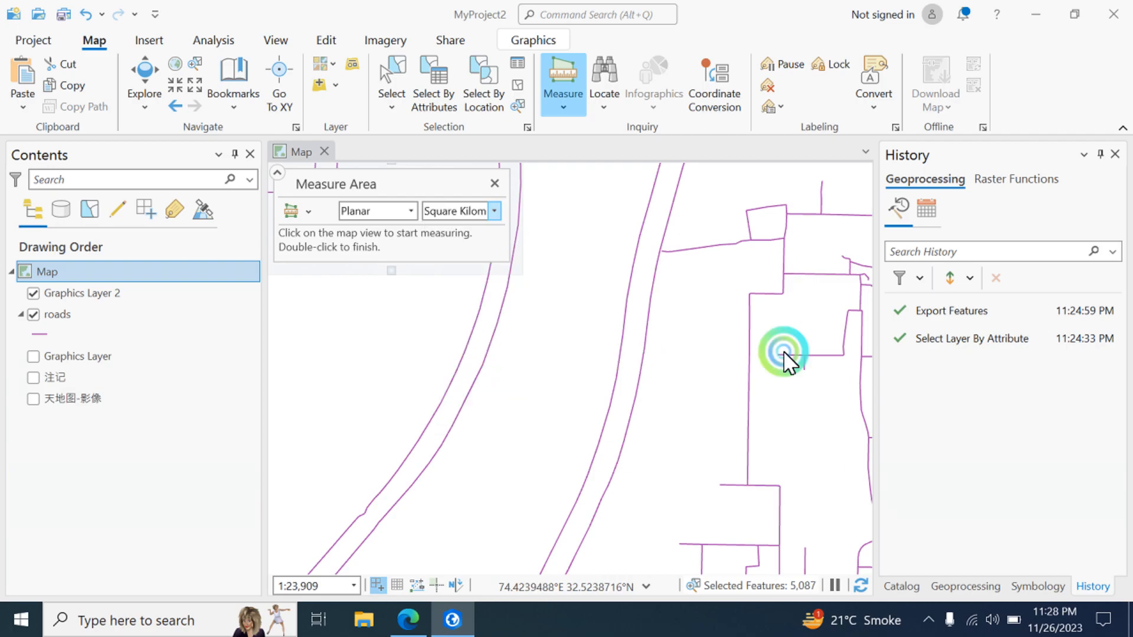
- Measure the area of a four-cornered rectangle spanning the double road and the street blocks east of it, and examine its perimeter sum
left_click(550, 278)
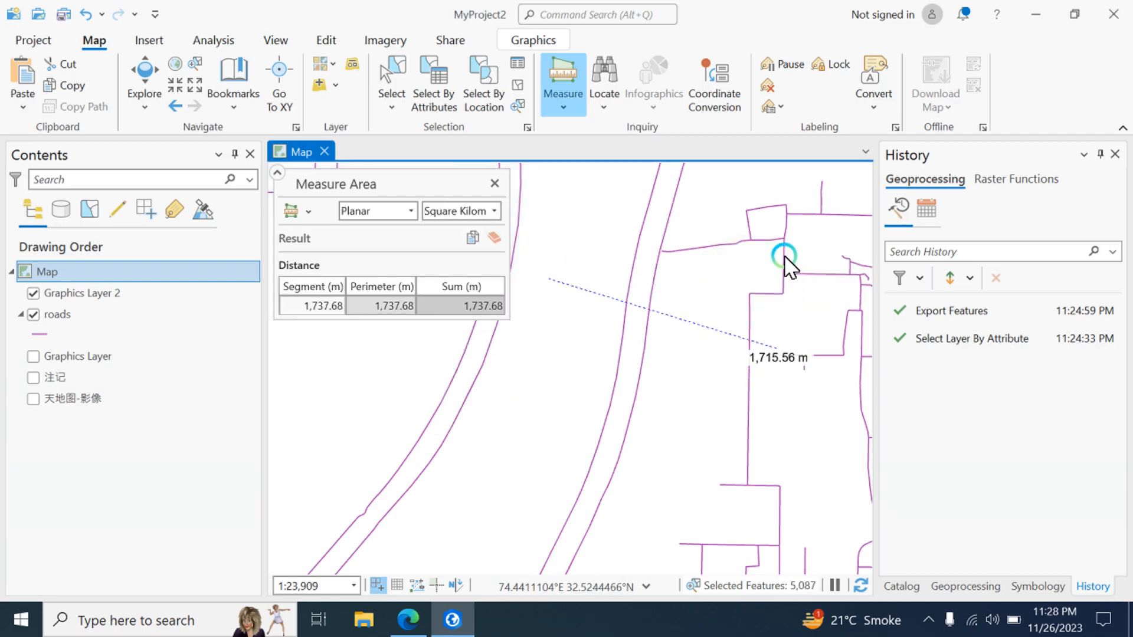
left_click(833, 267)
left_click(841, 451)
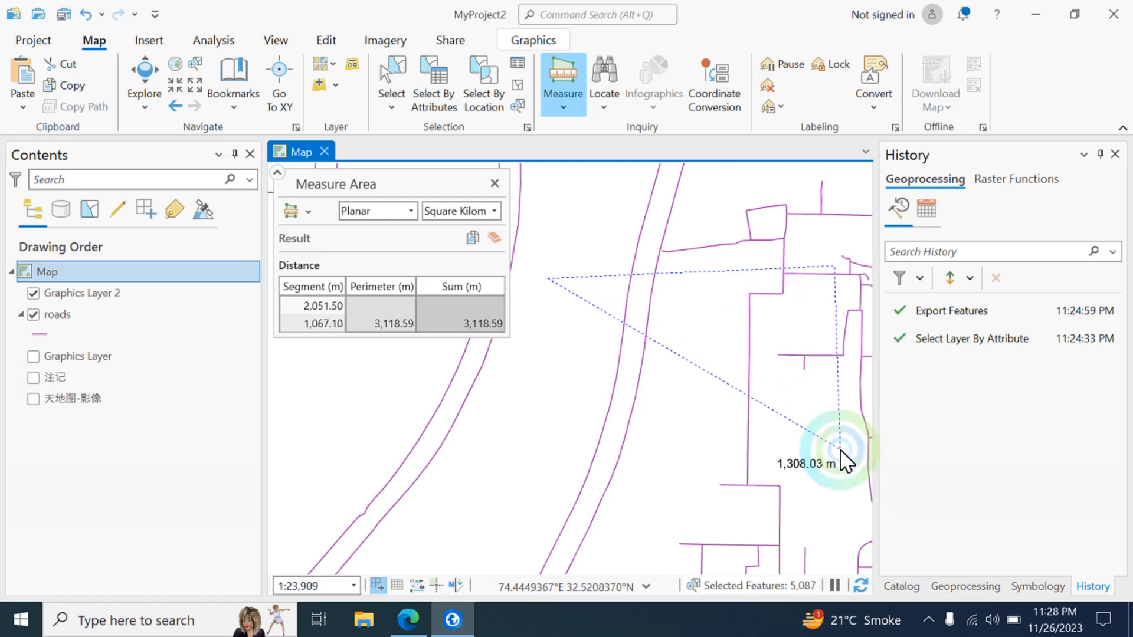
left_click(551, 455)
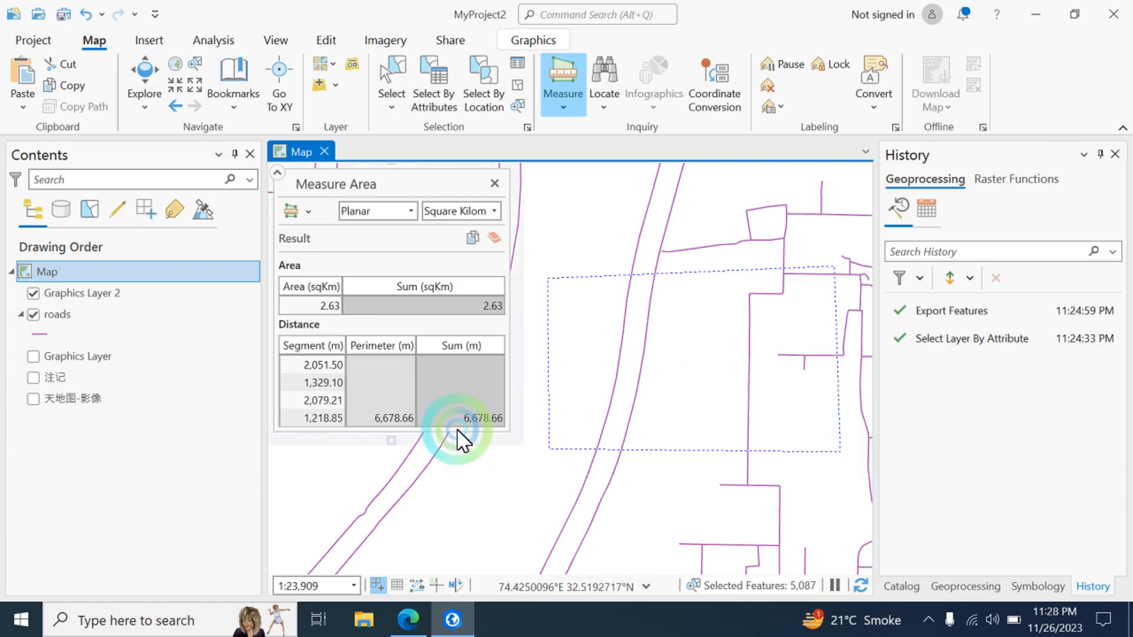
left_click(461, 420)
left_click_drag(463, 418, 512, 423)
double_click(470, 419)
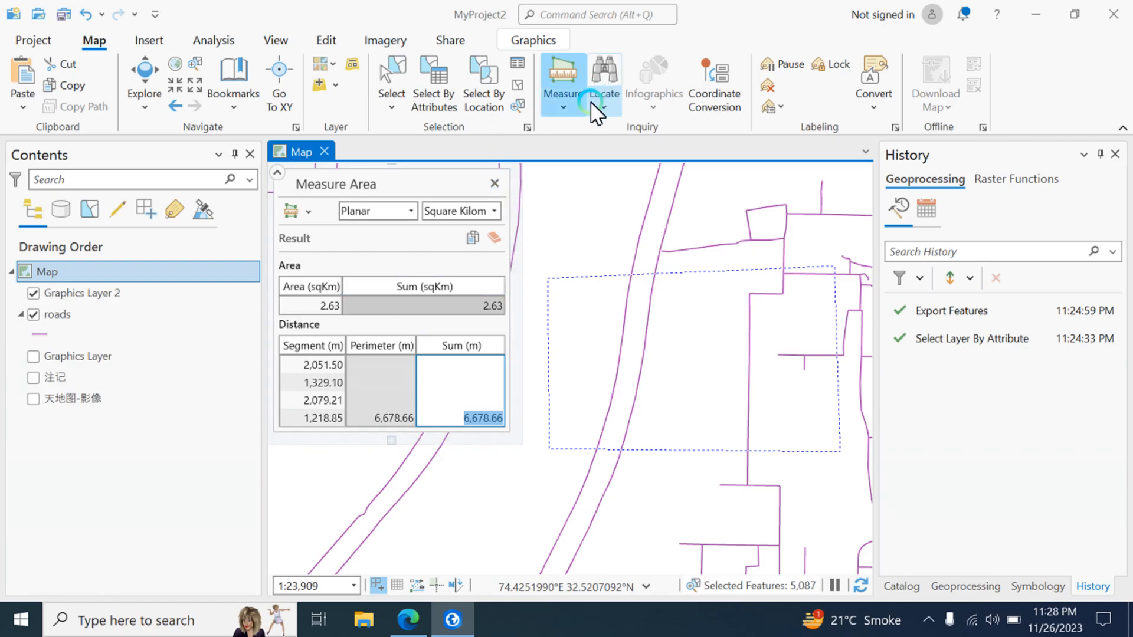
- Open the Locate search, look at its Layer Search options, and close the area measurement
left_click(605, 107)
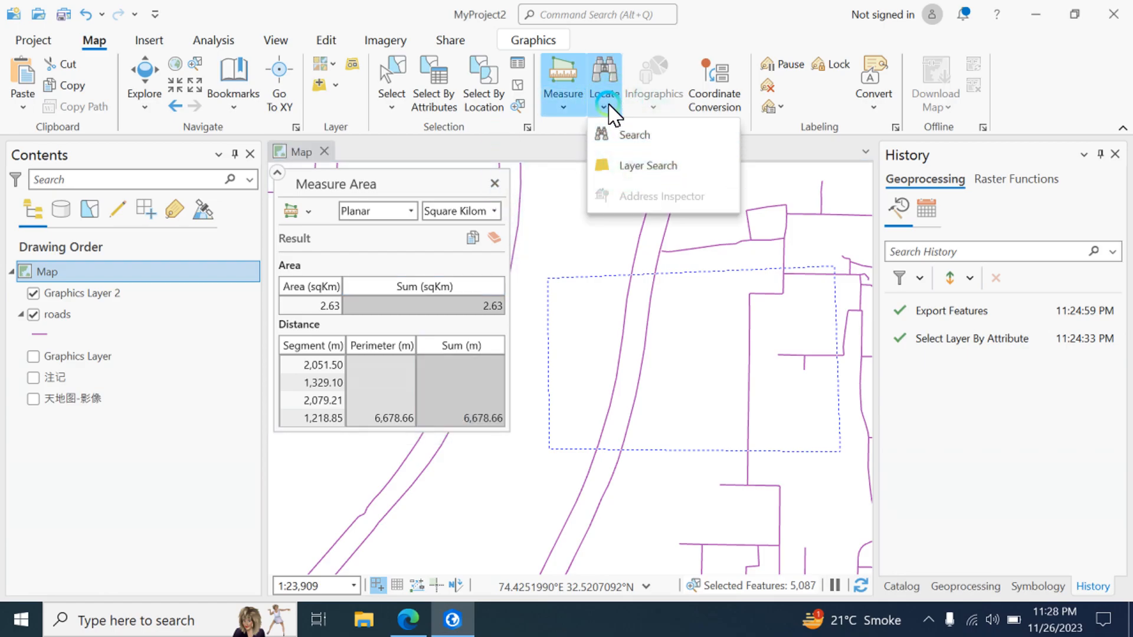
left_click(639, 136)
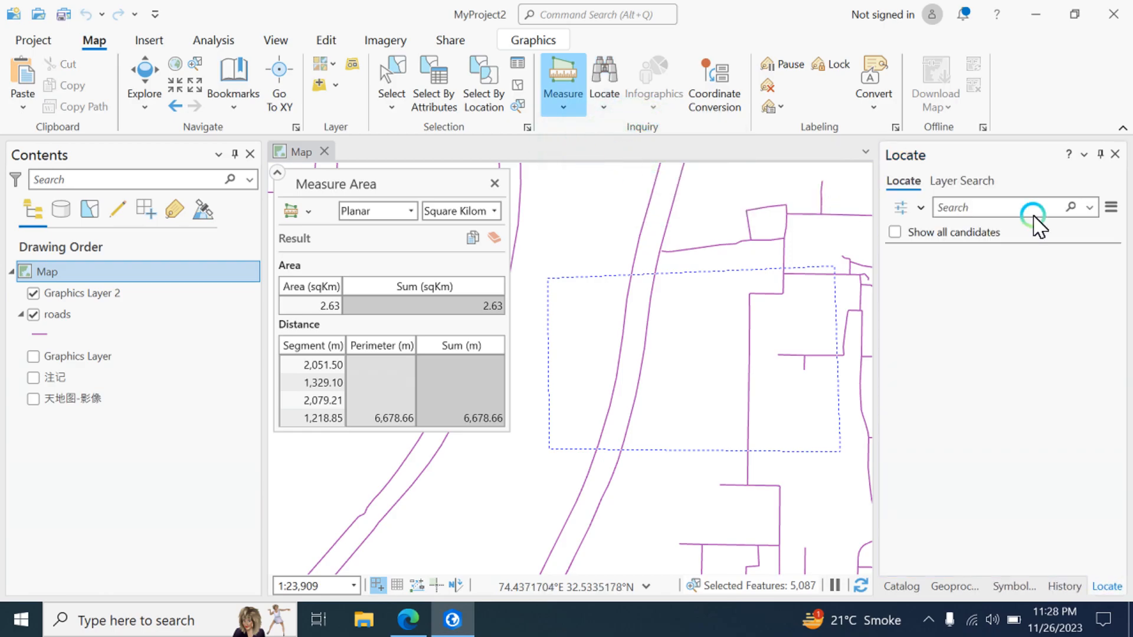
left_click(948, 184)
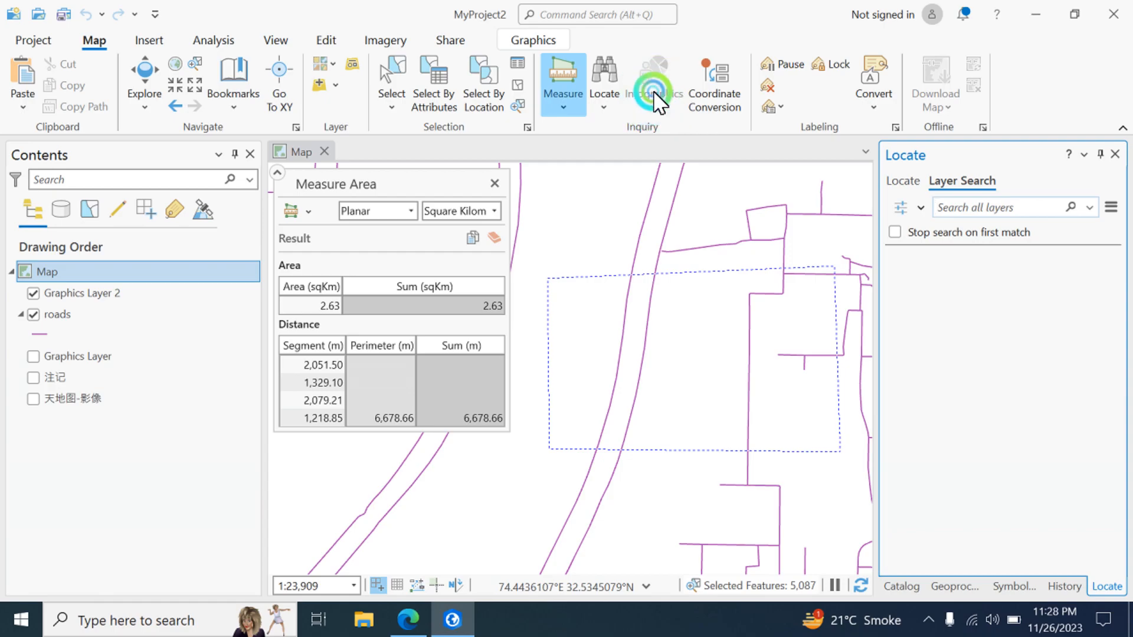
left_click(494, 183)
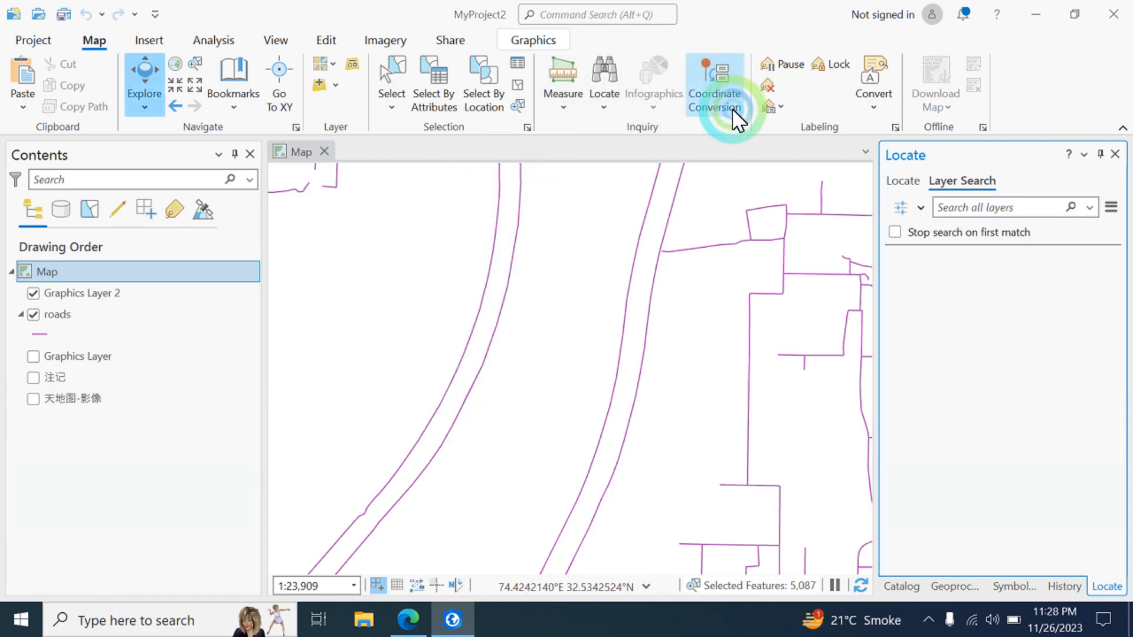
- Open Coordinate Conversion and look at its coordinate formats and file import, leaving the import without choosing a file
left_click(721, 102)
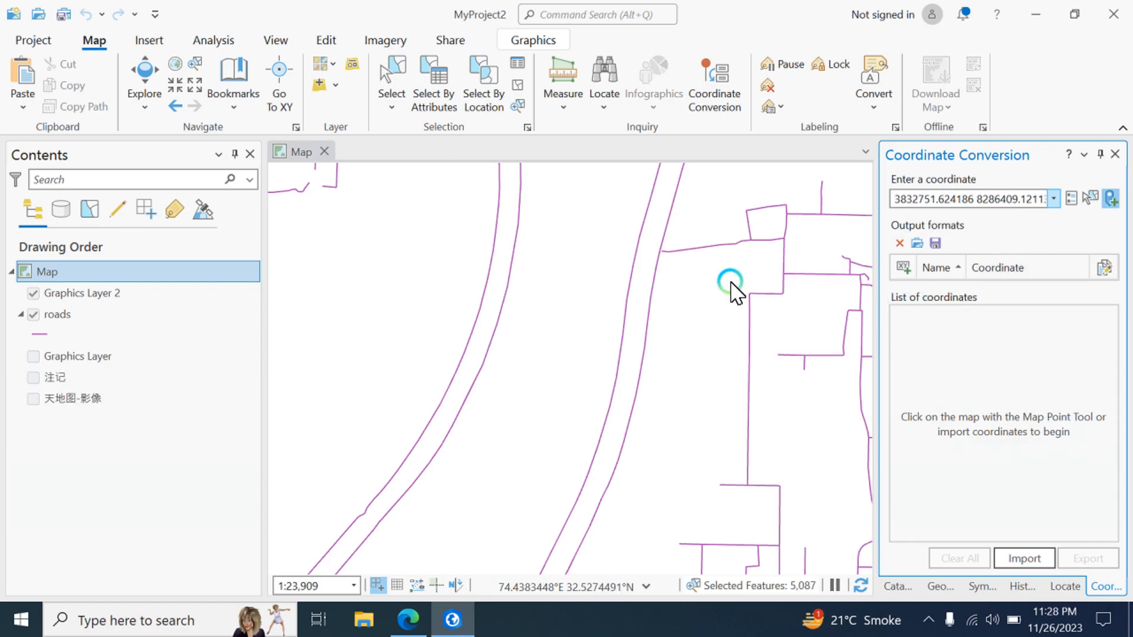
left_click(1053, 204)
left_click(1053, 204)
left_click(1025, 559)
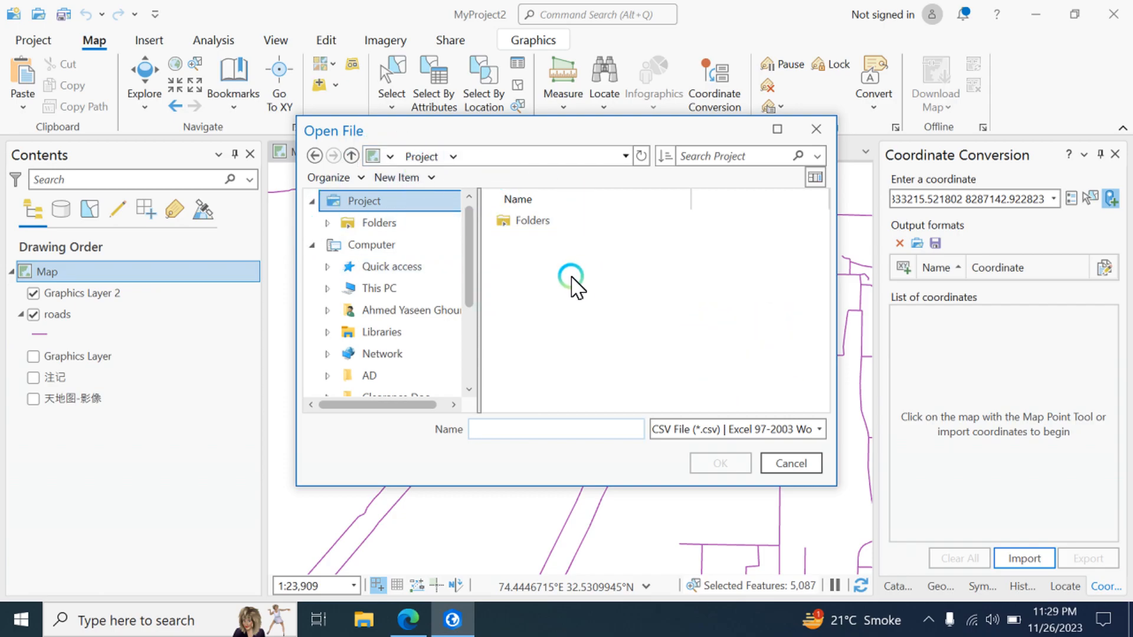
left_click(817, 129)
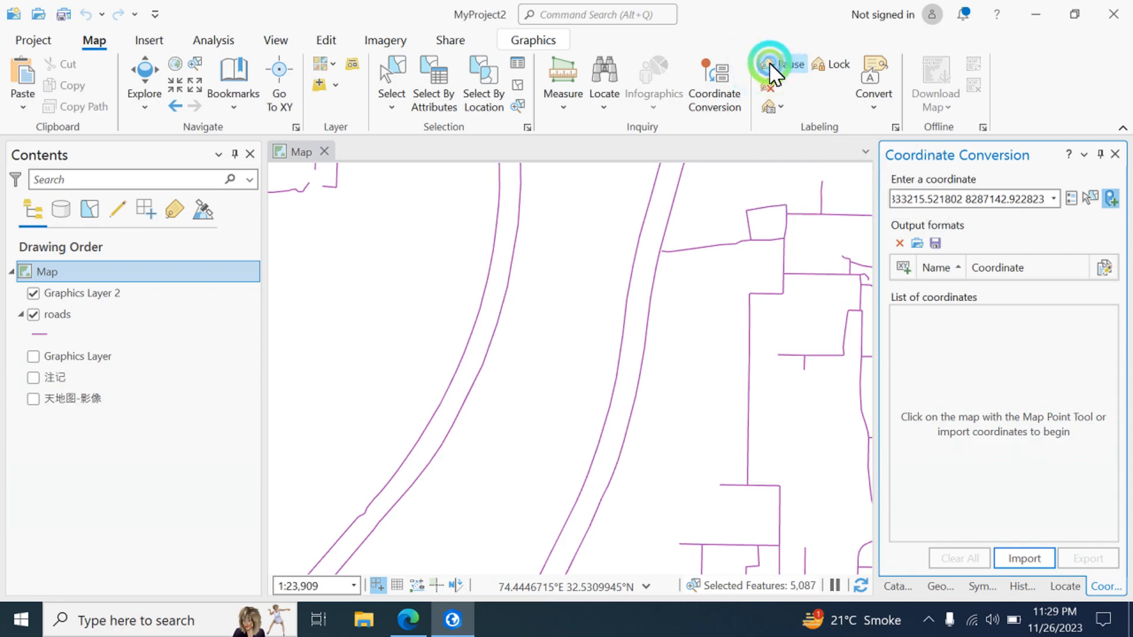
- Look over the labeling tools, including unplaced labels, Maplex label settings, label locking, and conversion to annotation or graphics
left_click(767, 86)
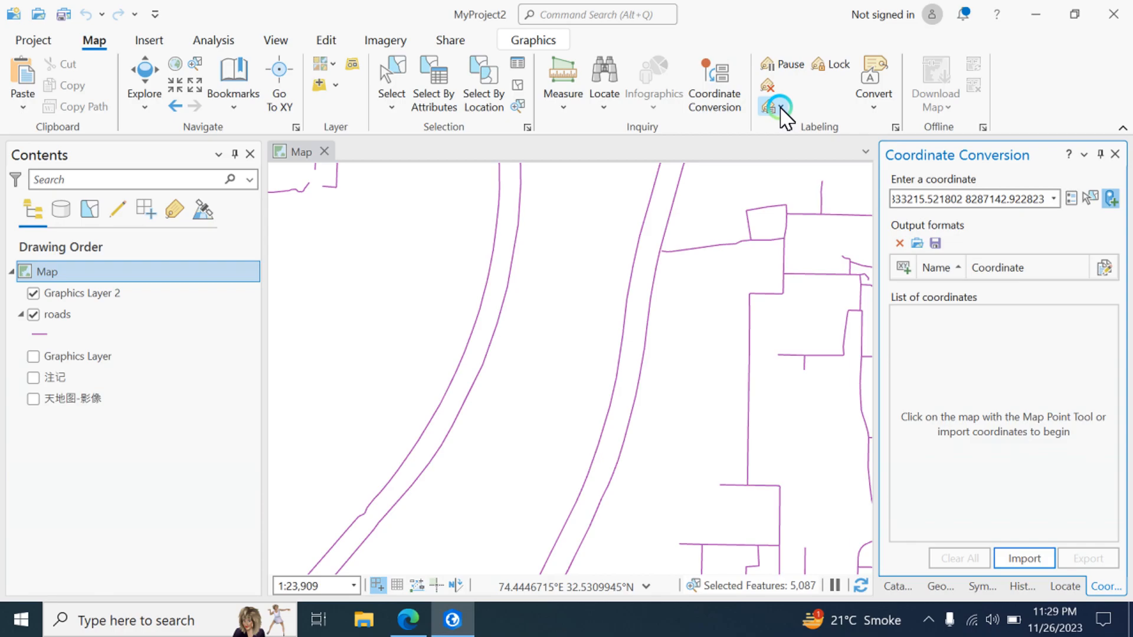
left_click(780, 107)
left_click(791, 134)
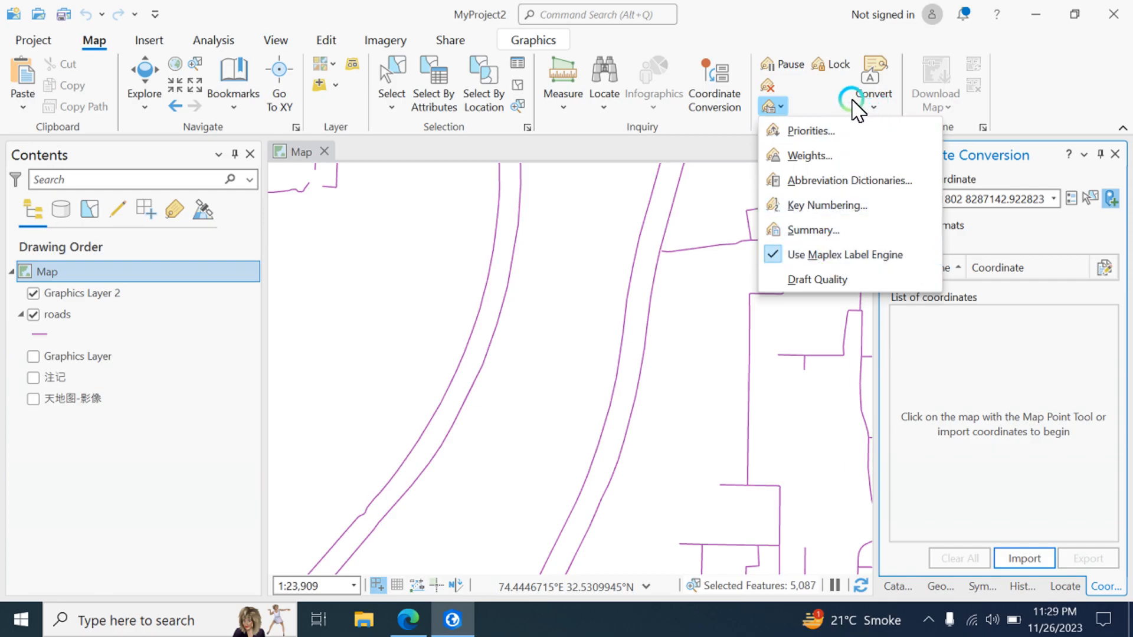
left_click(836, 63)
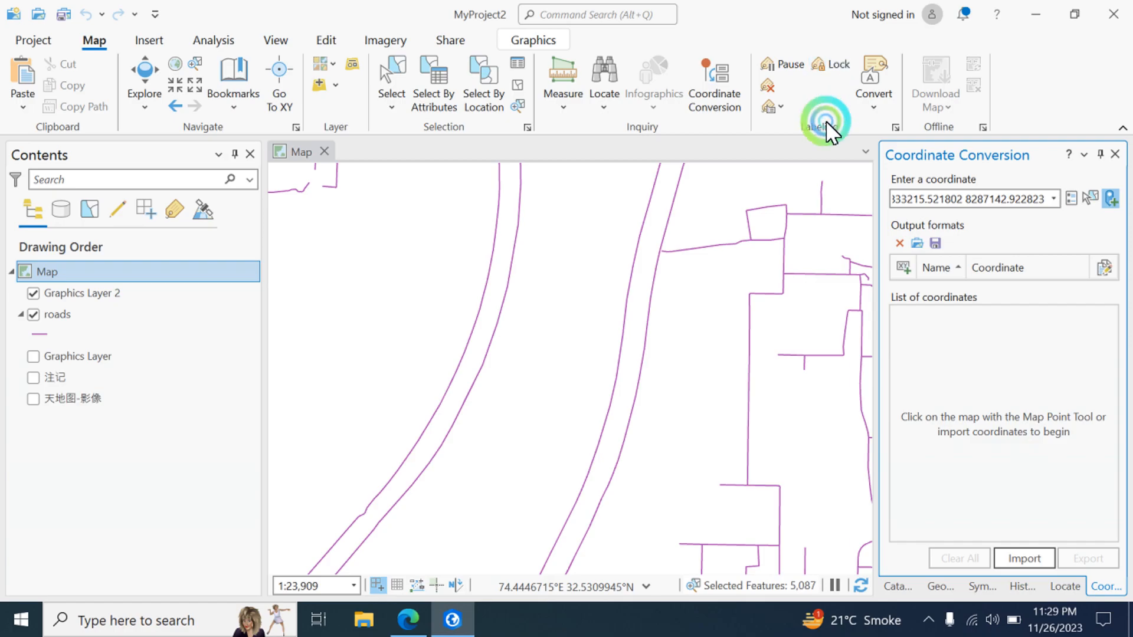
left_click(873, 110)
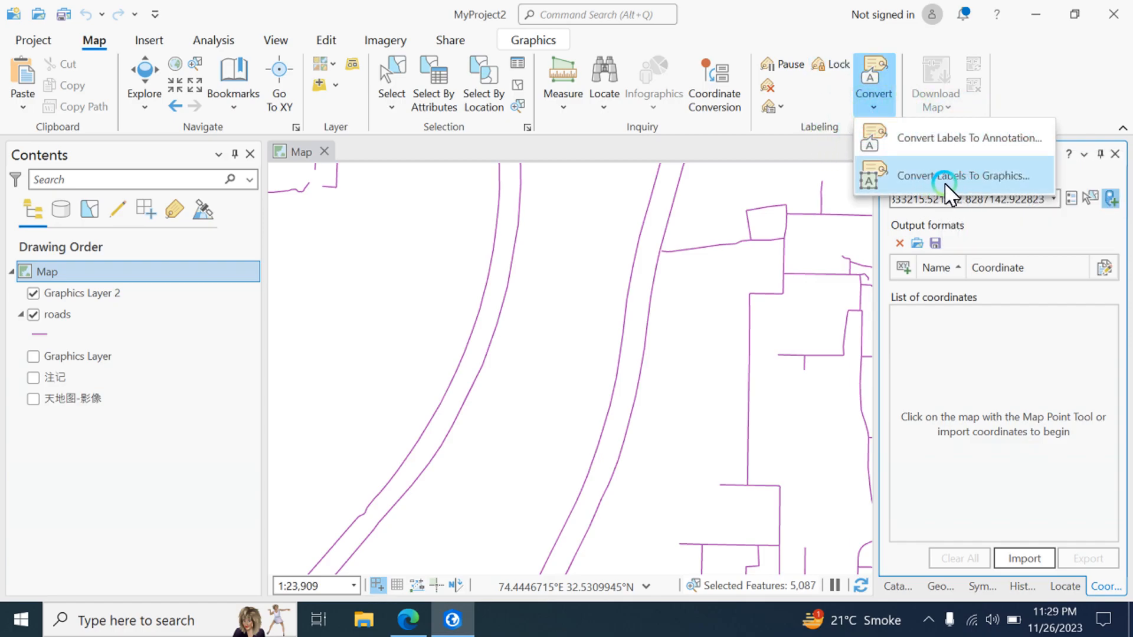
left_click(1045, 71)
left_click(93, 58)
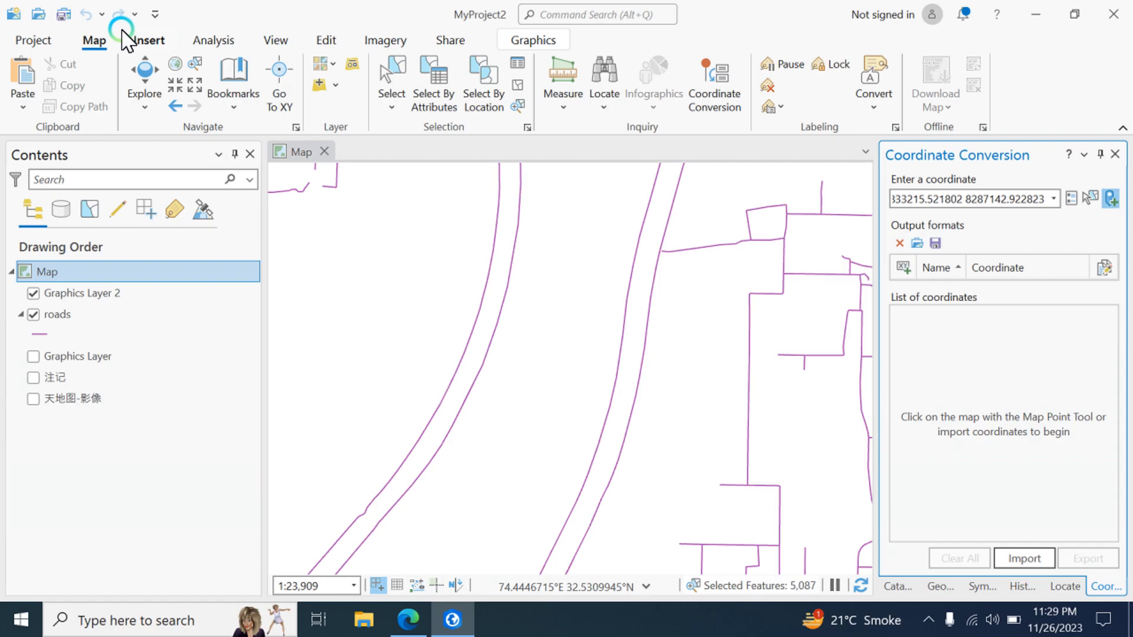
- Insert a new local scene into the project
left_click(148, 42)
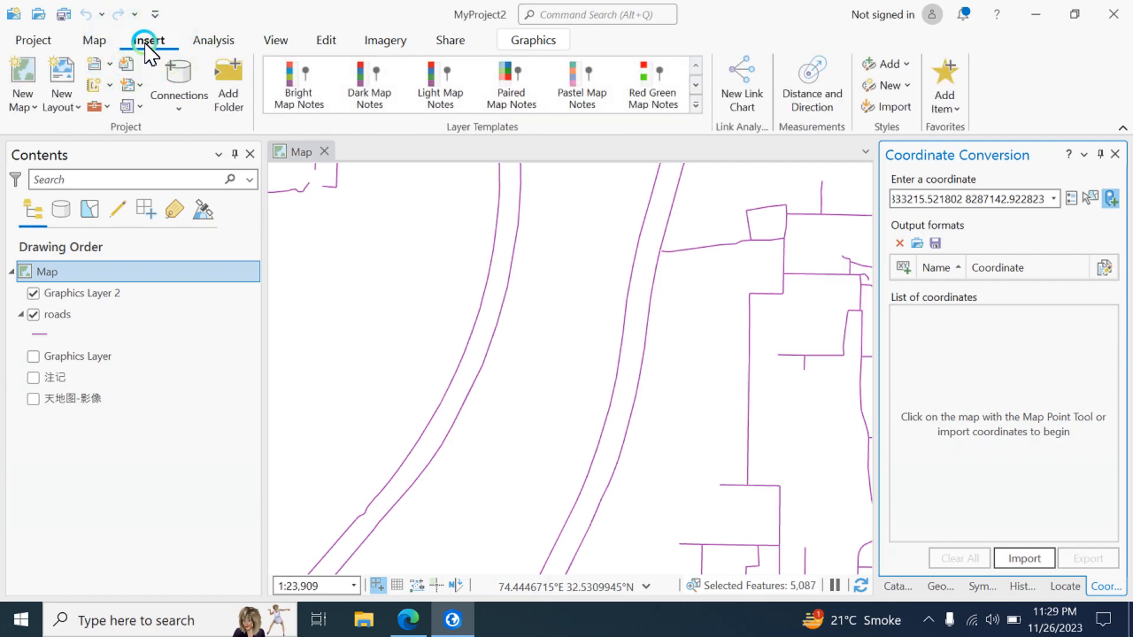
left_click(34, 110)
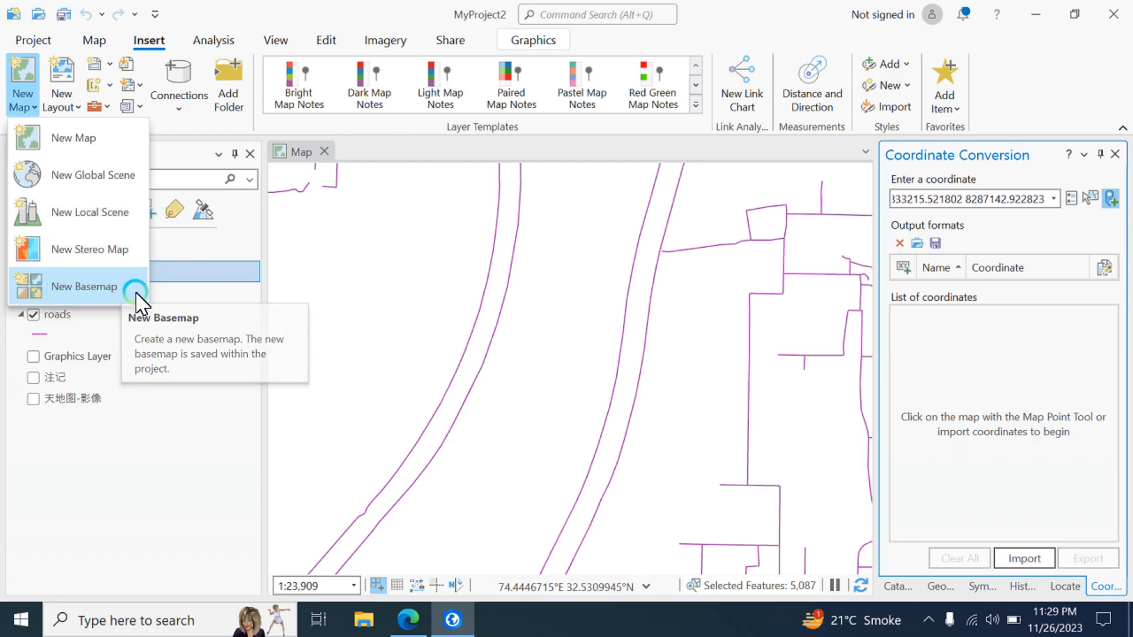
left_click(90, 215)
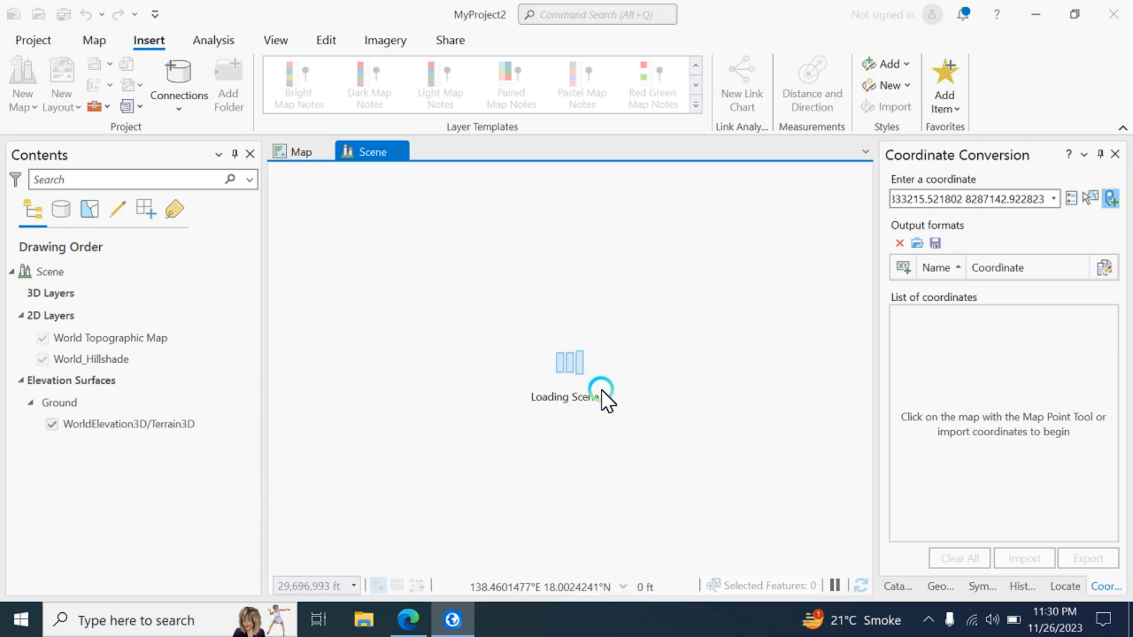
- Compare the new scene's 3D and 2D layer groups with the layers of the existing map, and return to the scene
left_click(34, 294)
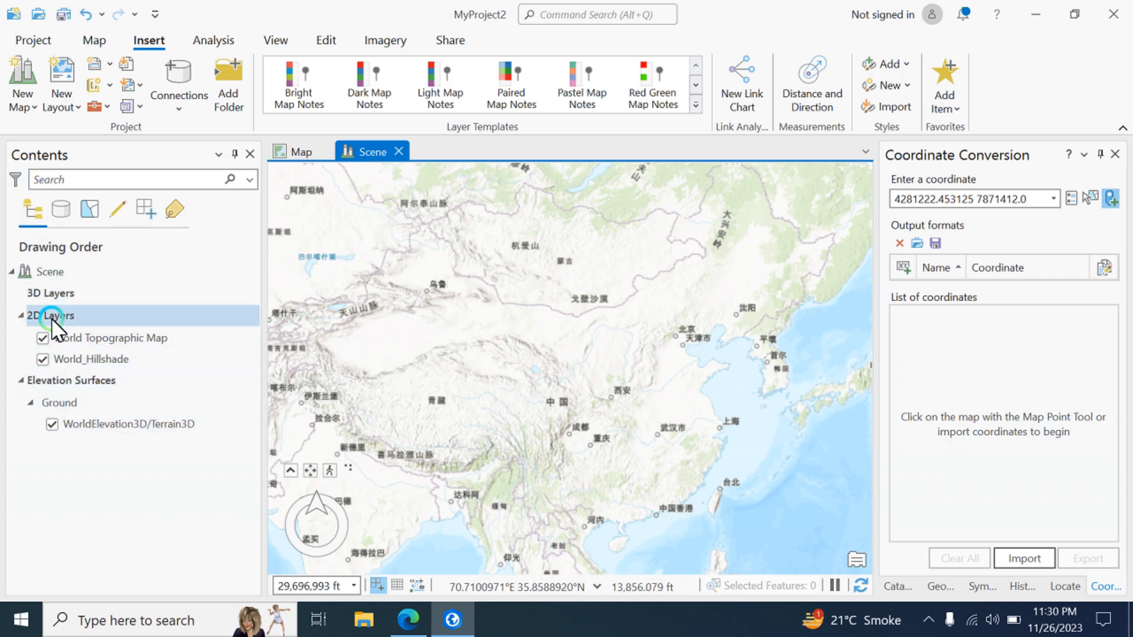
left_click(302, 154)
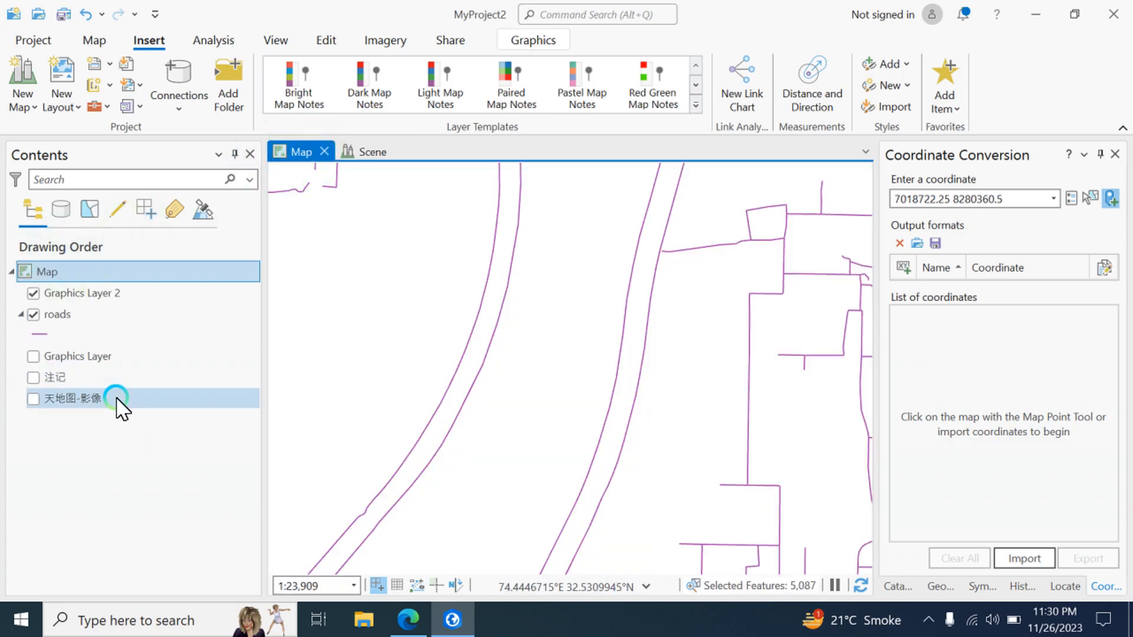
left_click(369, 152)
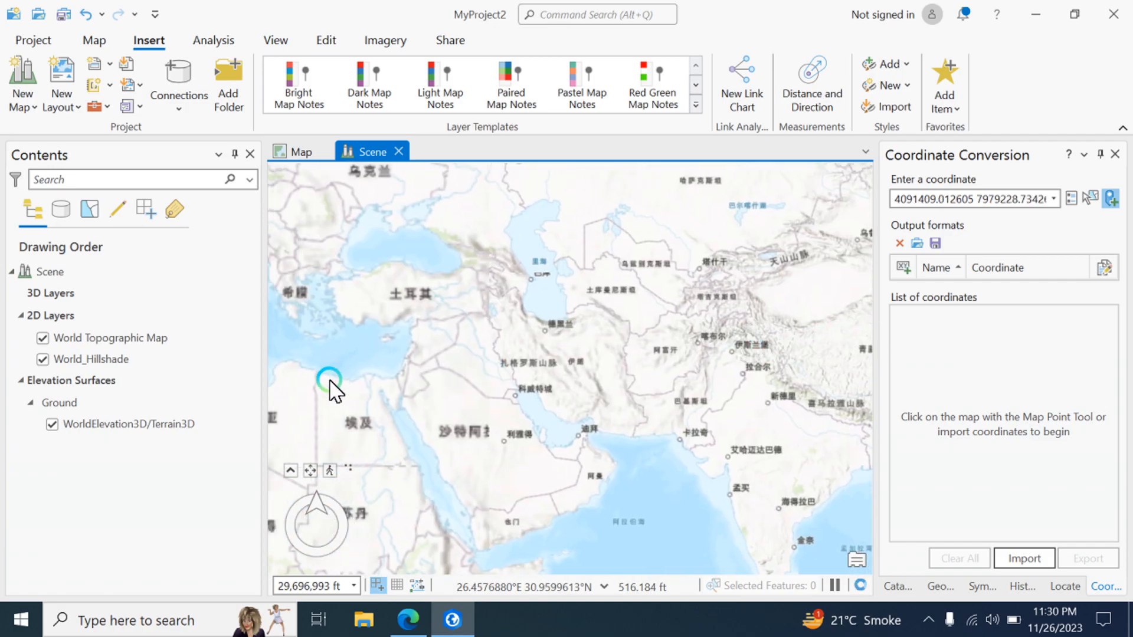
- Explore the scene's topographic basemap from the Middle East across West Africa to the South Atlantic and back north
left_click_drag(328, 392, 890, 321)
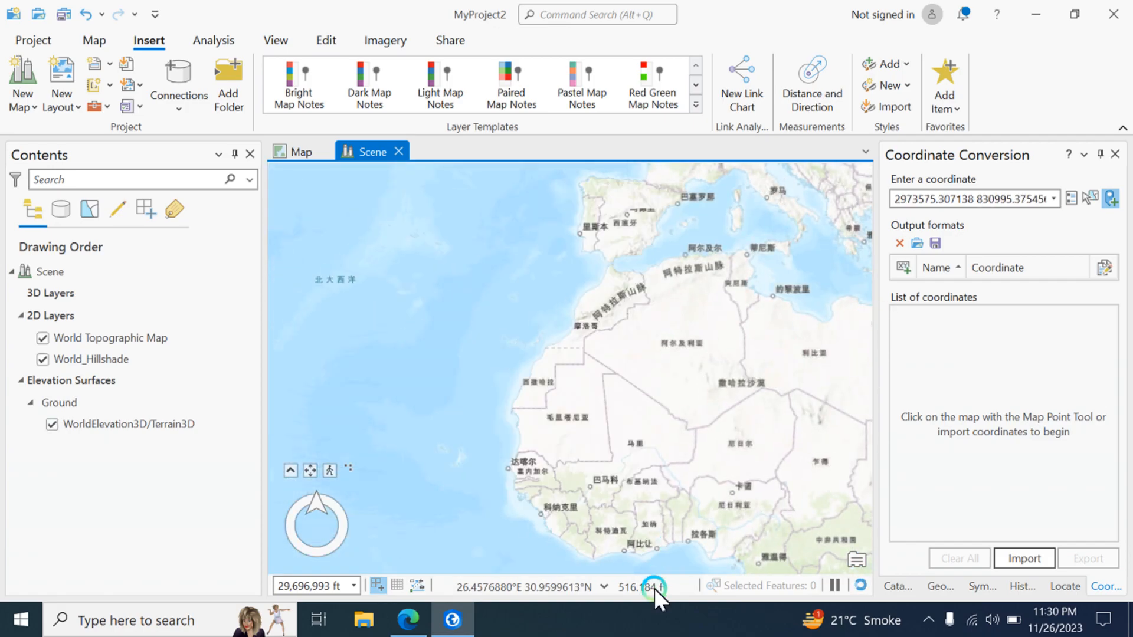
left_click_drag(625, 534, 689, 266)
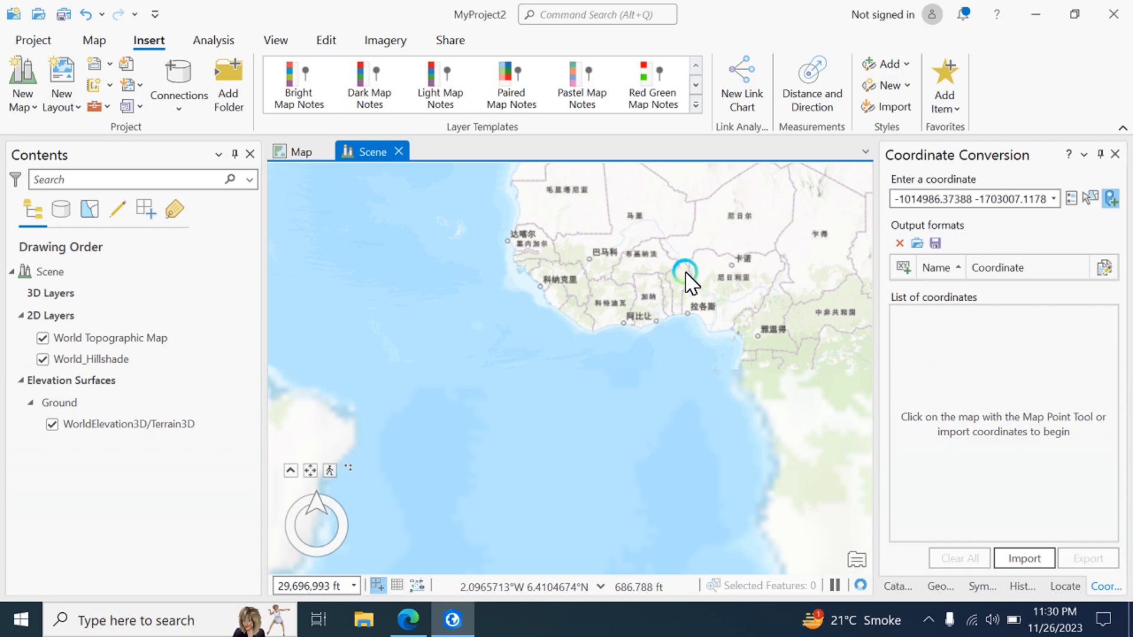
left_click_drag(625, 472, 672, 221)
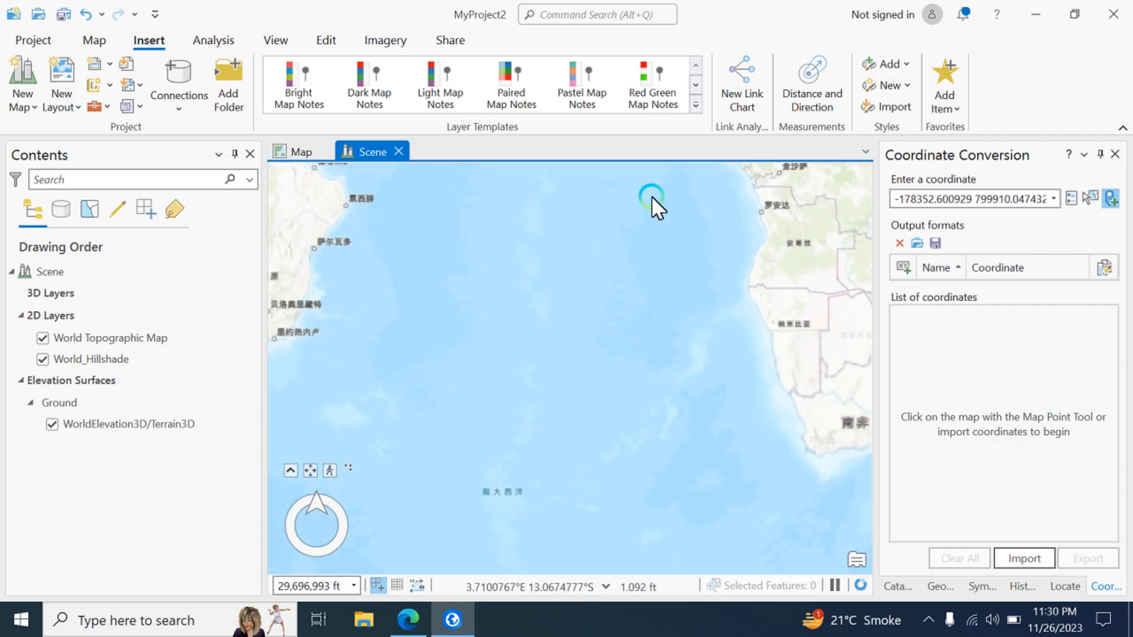
left_click_drag(616, 481, 609, 294)
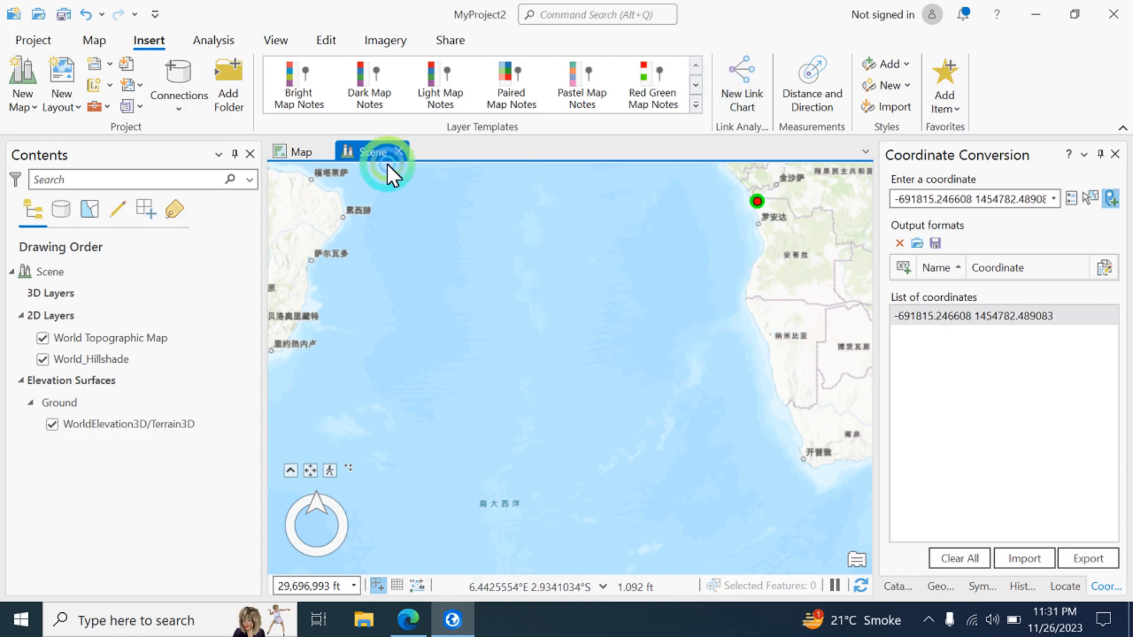
left_click_drag(491, 183, 454, 452)
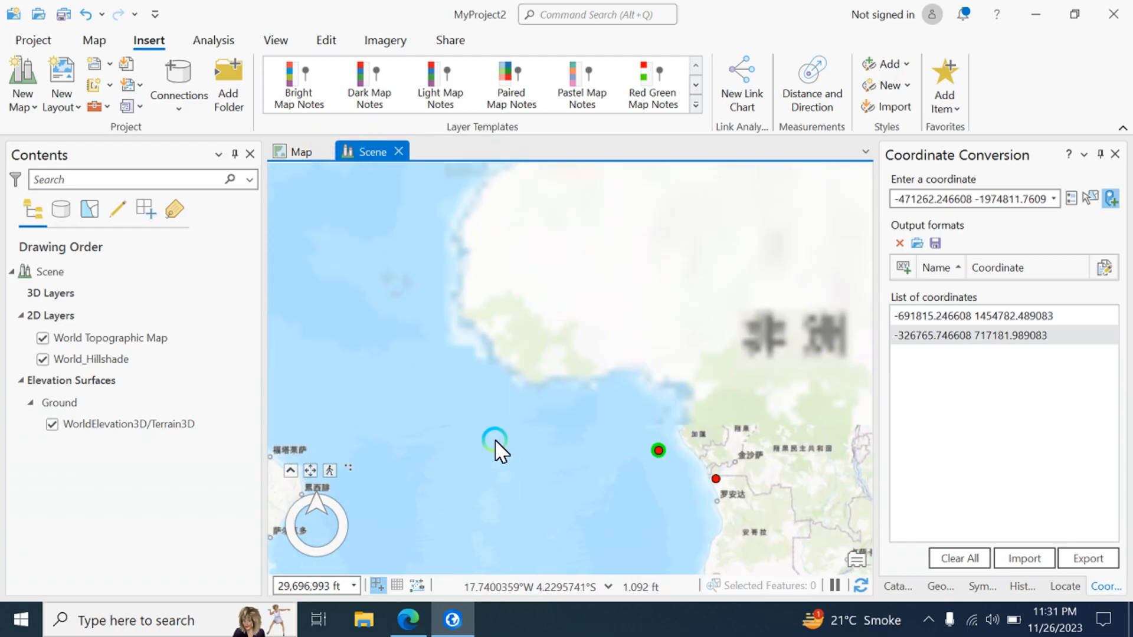
- Examine the scene's topographic basemap from West Africa across the Mediterranean and Europe to Greenland
left_click_drag(793, 477, 619, 636)
scroll(576, 398, "down", 1)
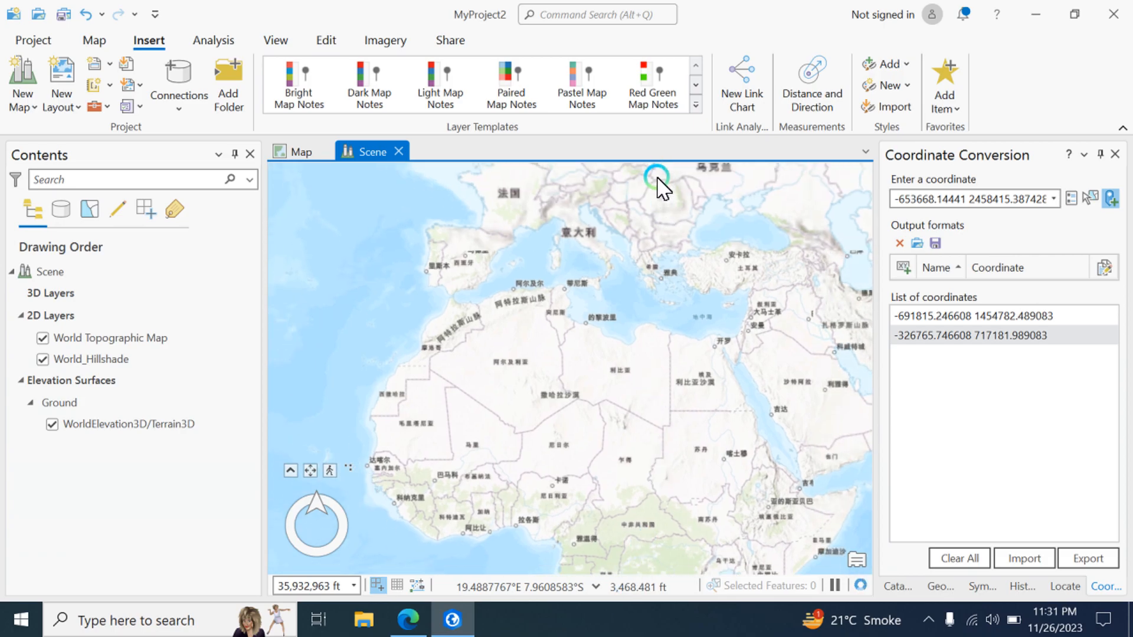
left_click_drag(648, 212, 906, 360)
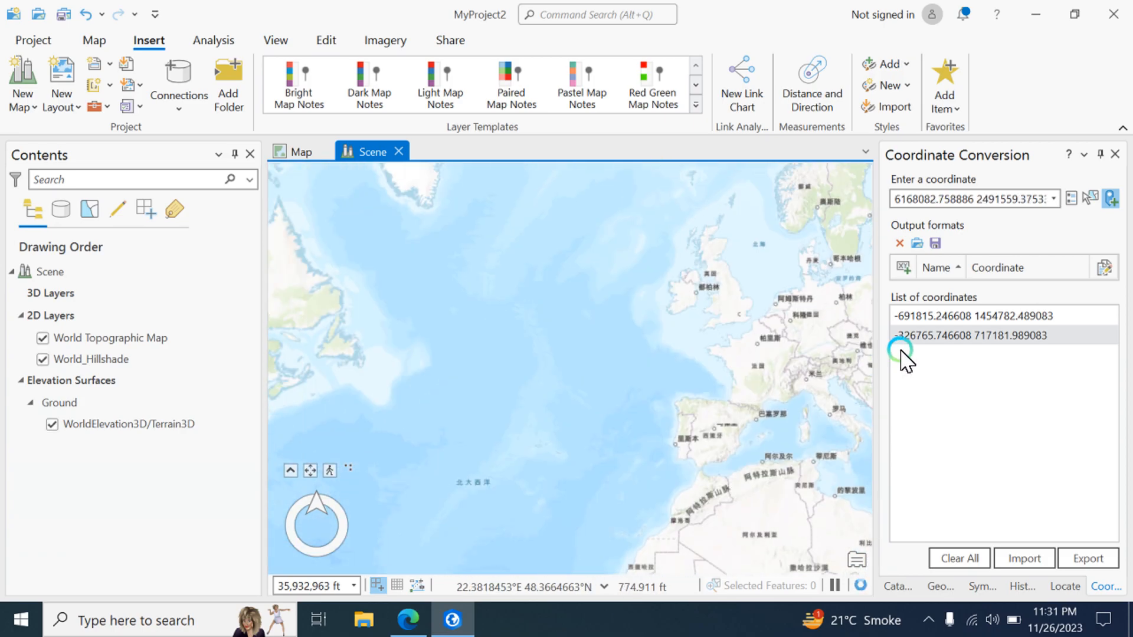
left_click_drag(495, 300, 316, 277)
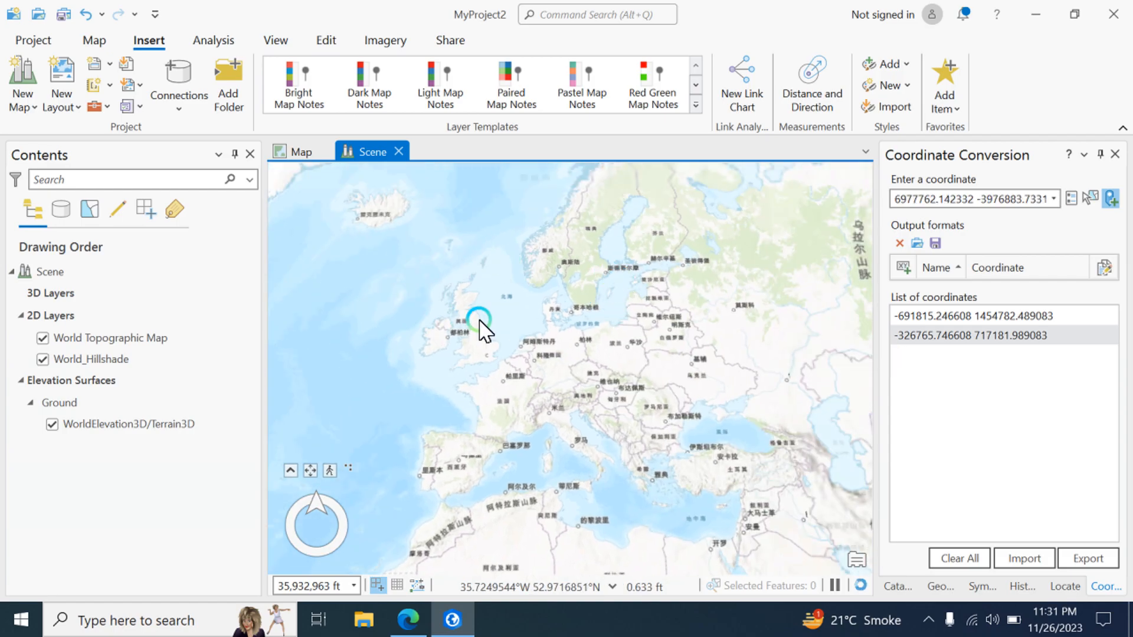
left_click_drag(479, 323, 710, 525)
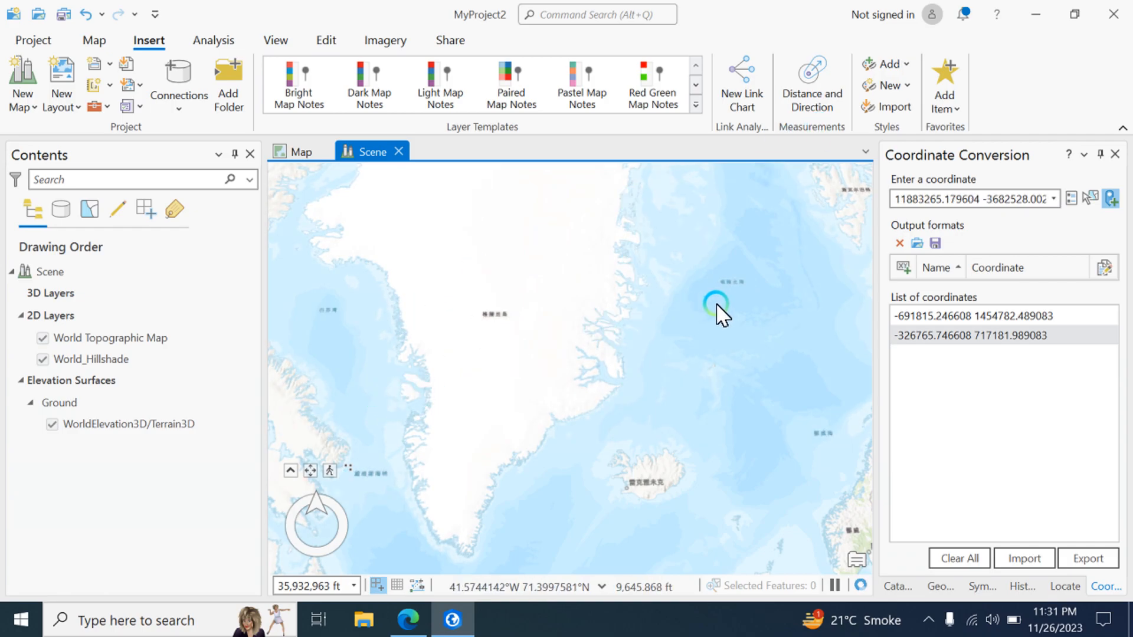
- Check the existing map again, and examine the scene's basemap around Arctic Canada and at world extent
left_click(308, 154)
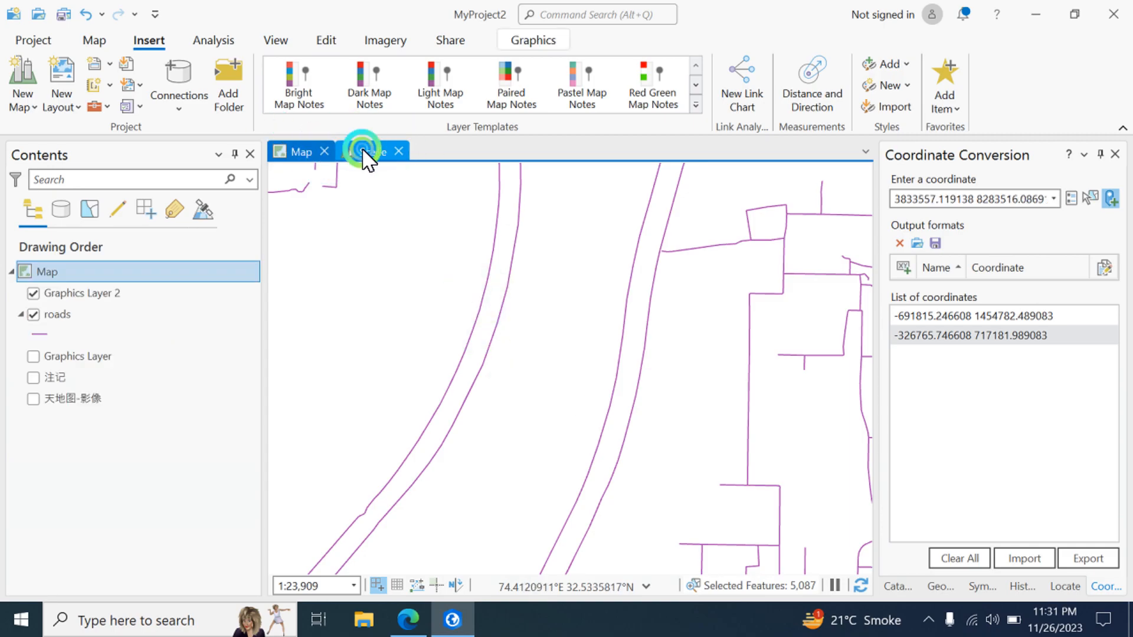
left_click(362, 154)
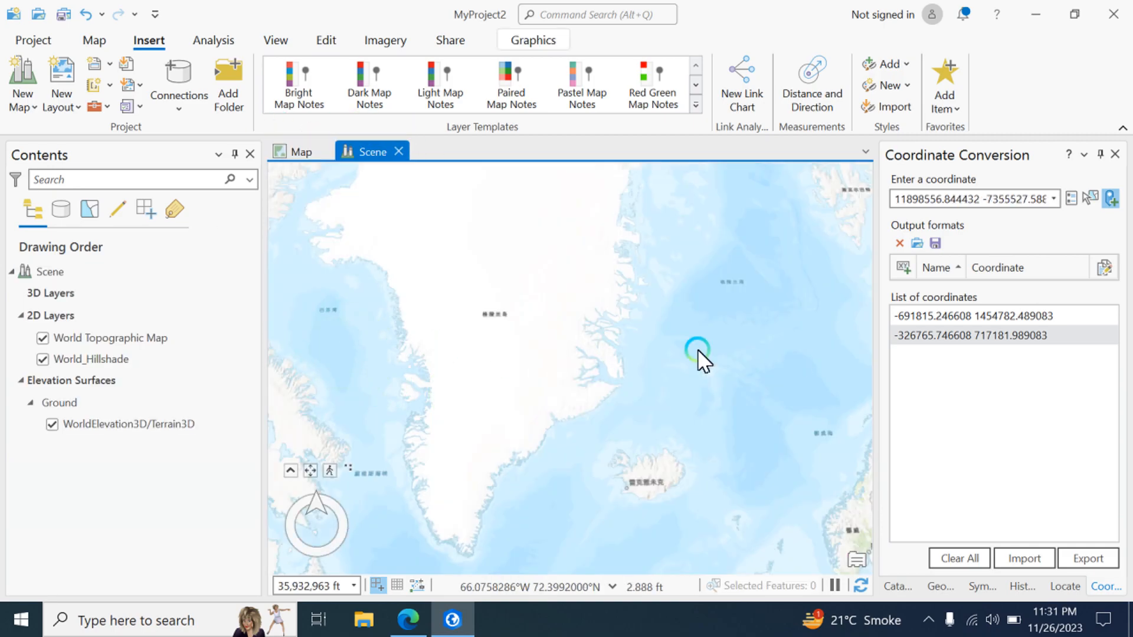
left_click_drag(321, 358, 892, 366)
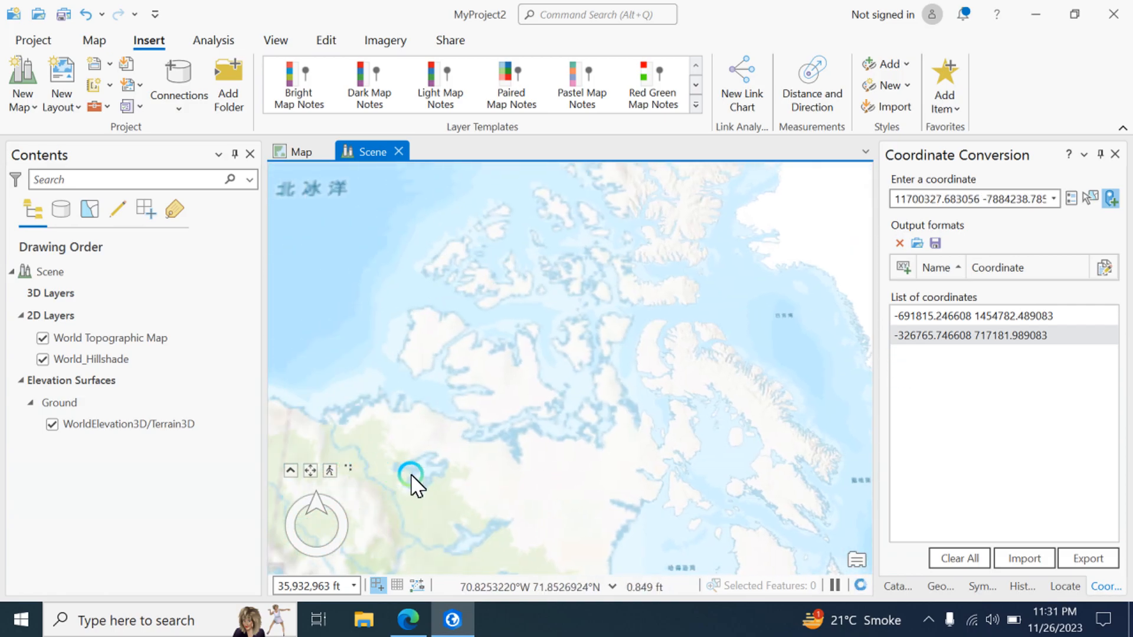
scroll(422, 478, "down", 2)
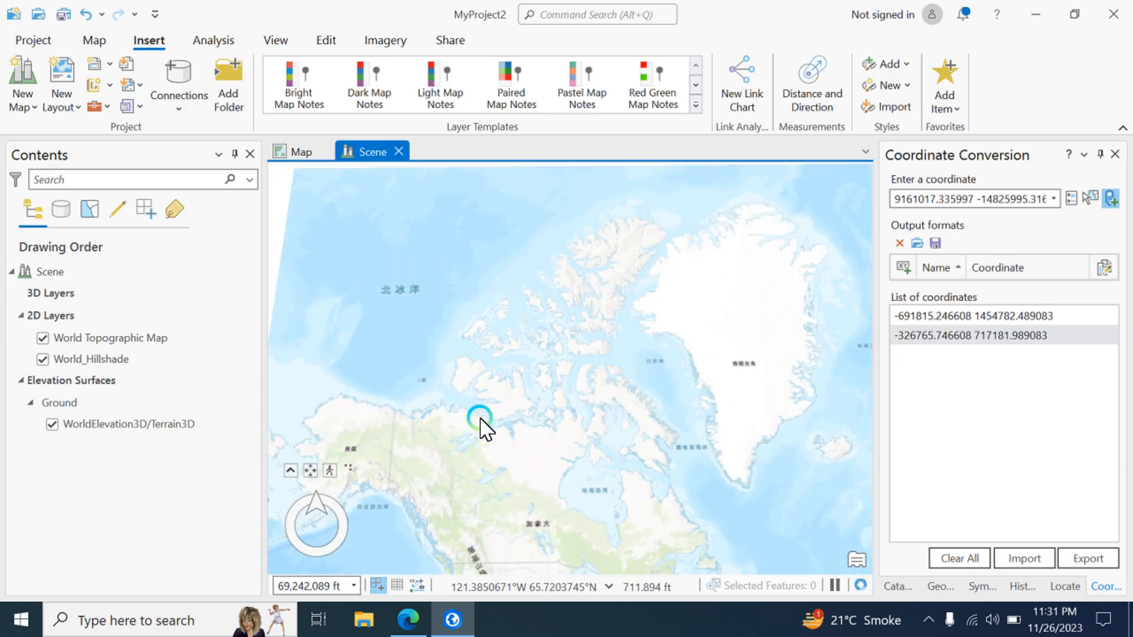
scroll(353, 367, "down", 1)
scroll(649, 450, "down", 1)
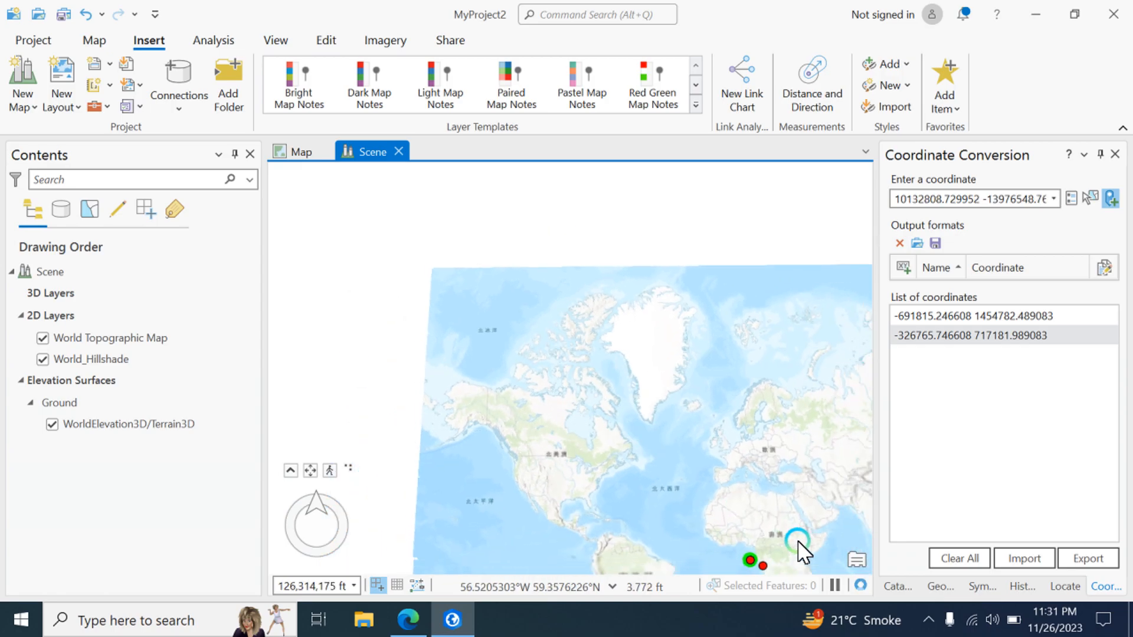
scroll(802, 551, "down", 1)
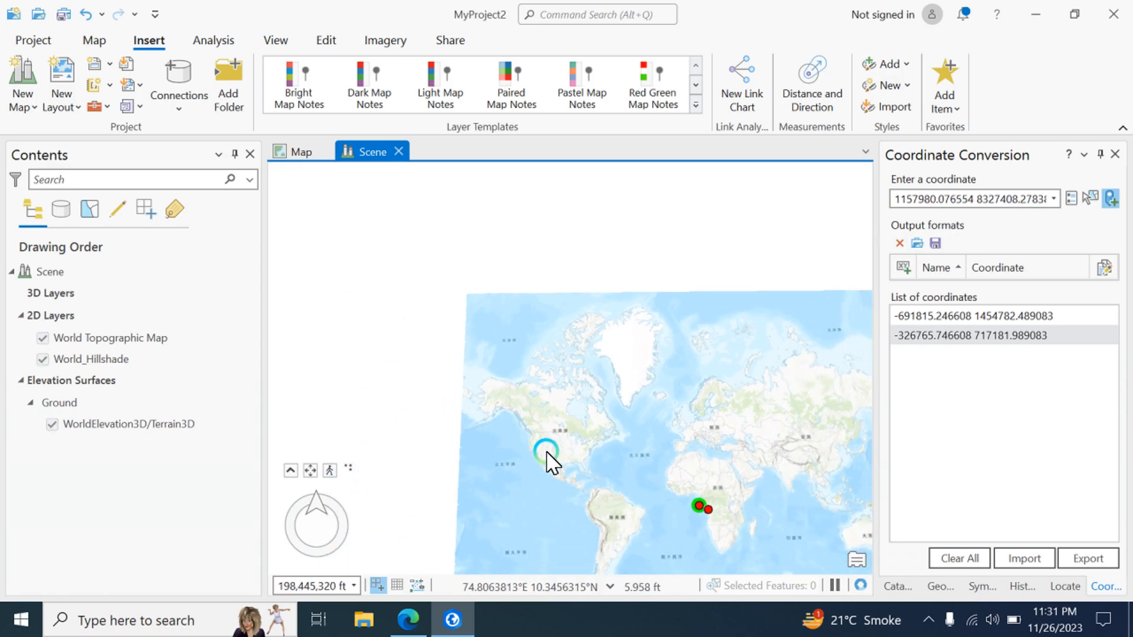
scroll(546, 458, "up", 3)
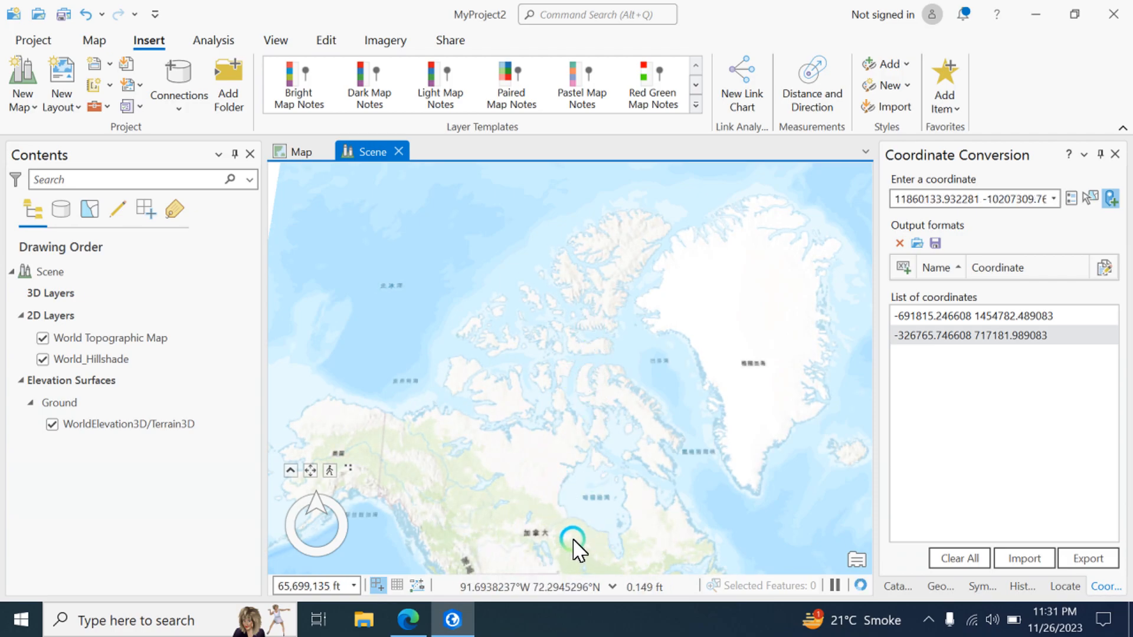
- Clear all collected points from Coordinate Conversion and collapse its pane
left_click(961, 557)
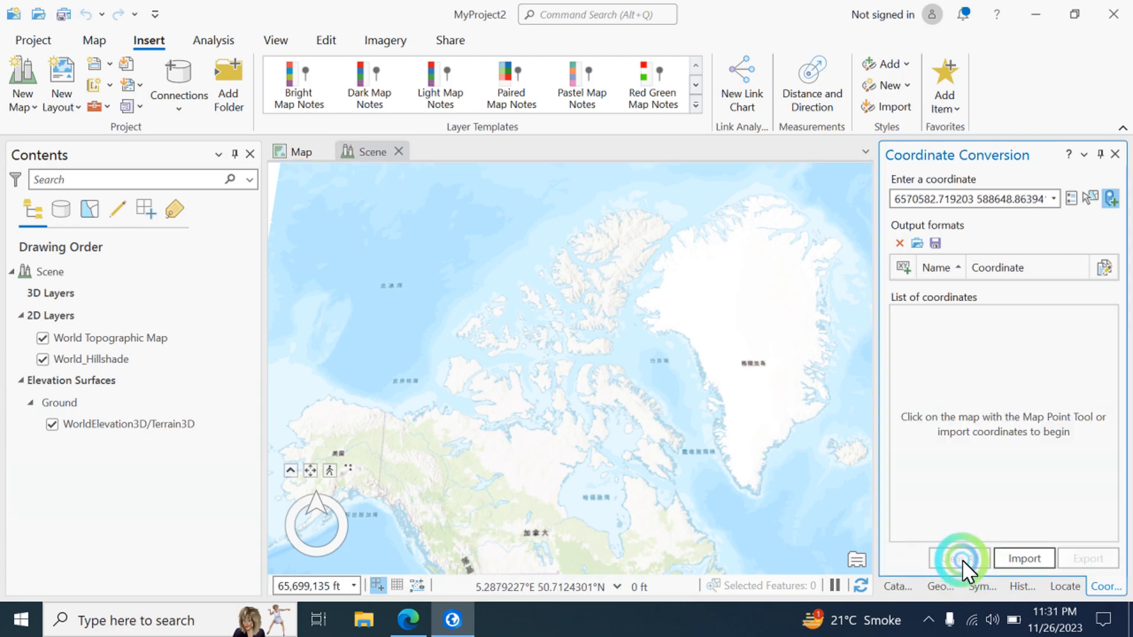
left_click(1106, 153)
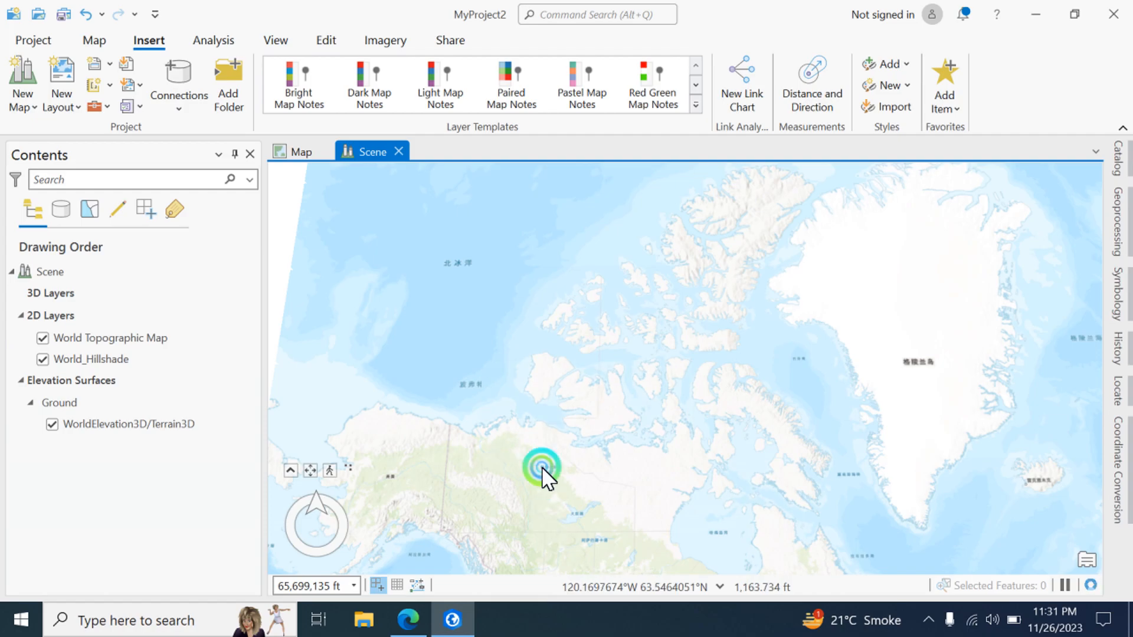
- Examine the scene's basemap from North America down to street level at California, southeast of Washington
left_click_drag(568, 517, 560, 251)
left_click_drag(641, 527, 591, 237)
left_click_drag(711, 519, 663, 344)
scroll(711, 436, "up", 3)
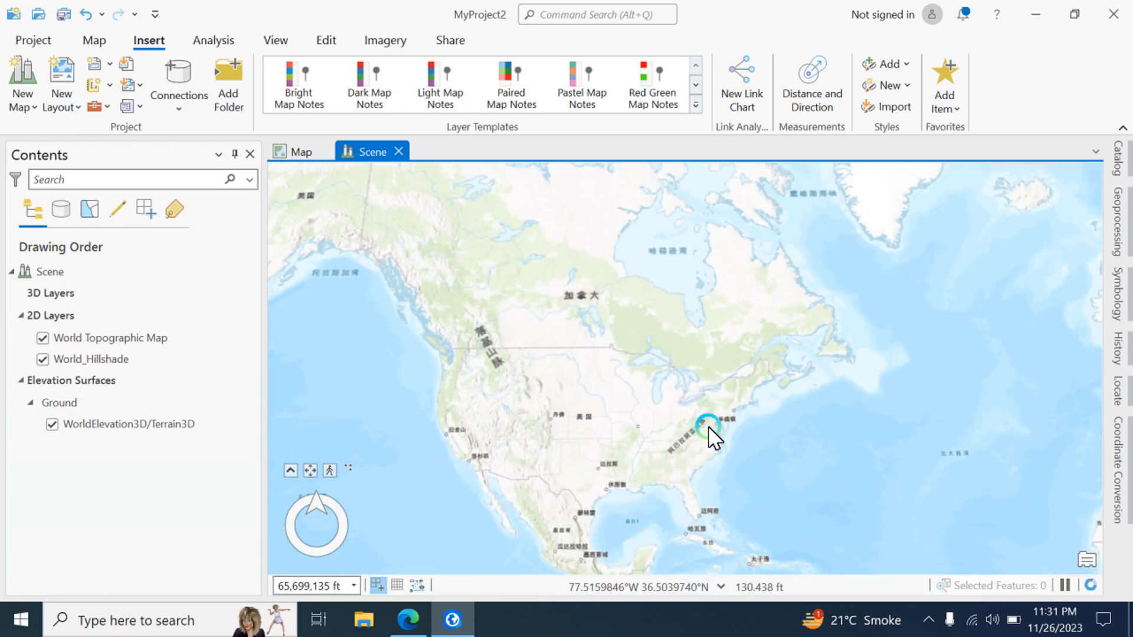
scroll(736, 522, "up", 5)
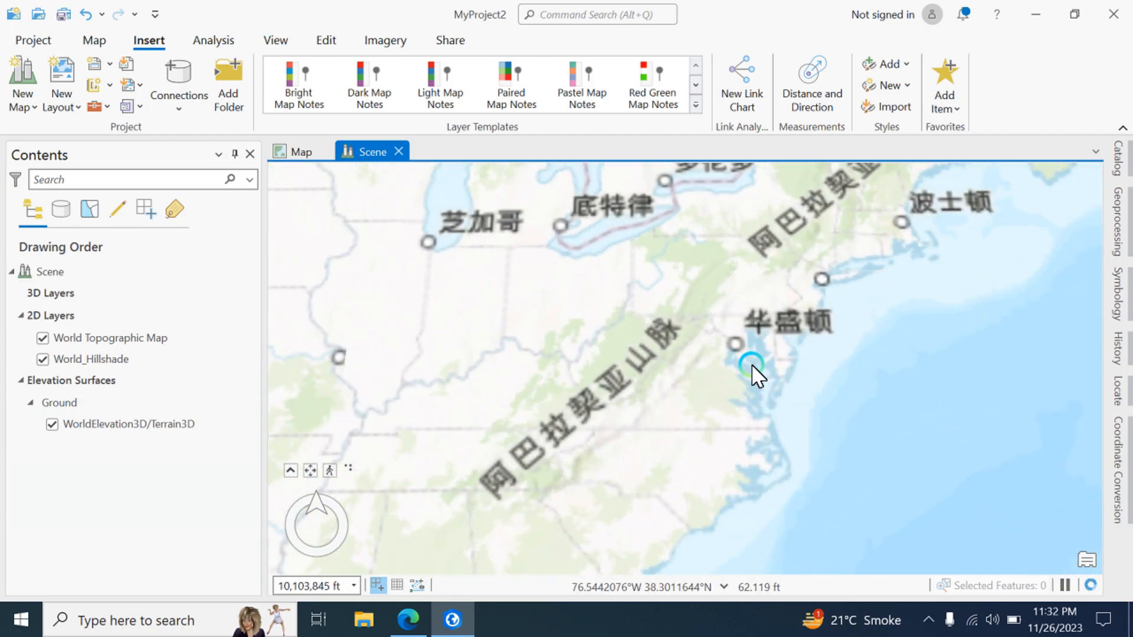
scroll(769, 396, "up", 5)
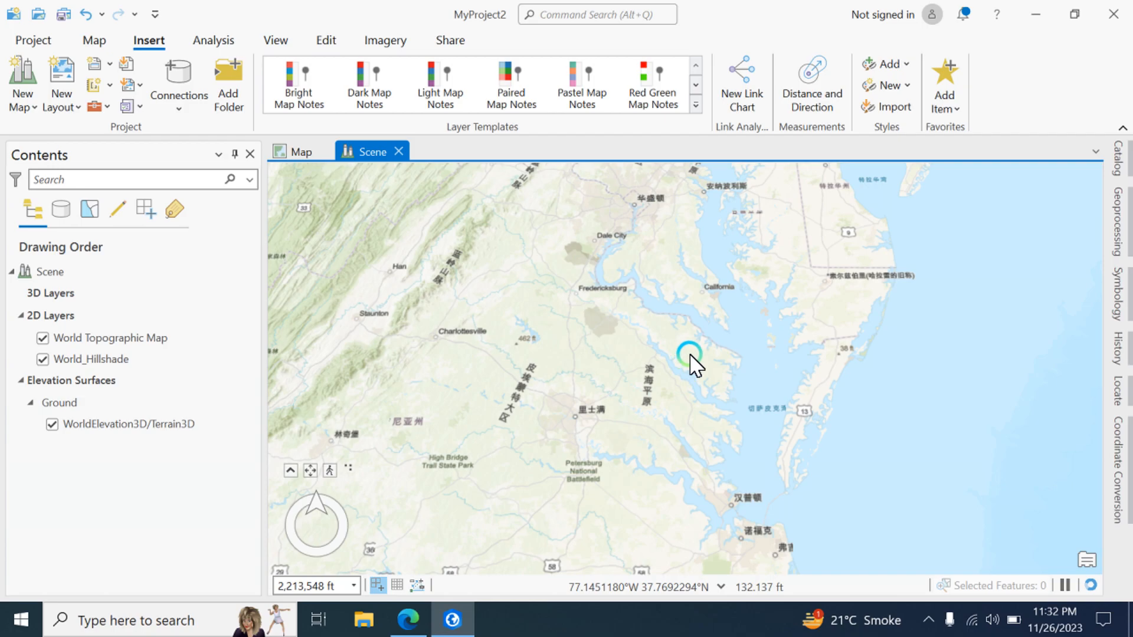
scroll(710, 301, "up", 5)
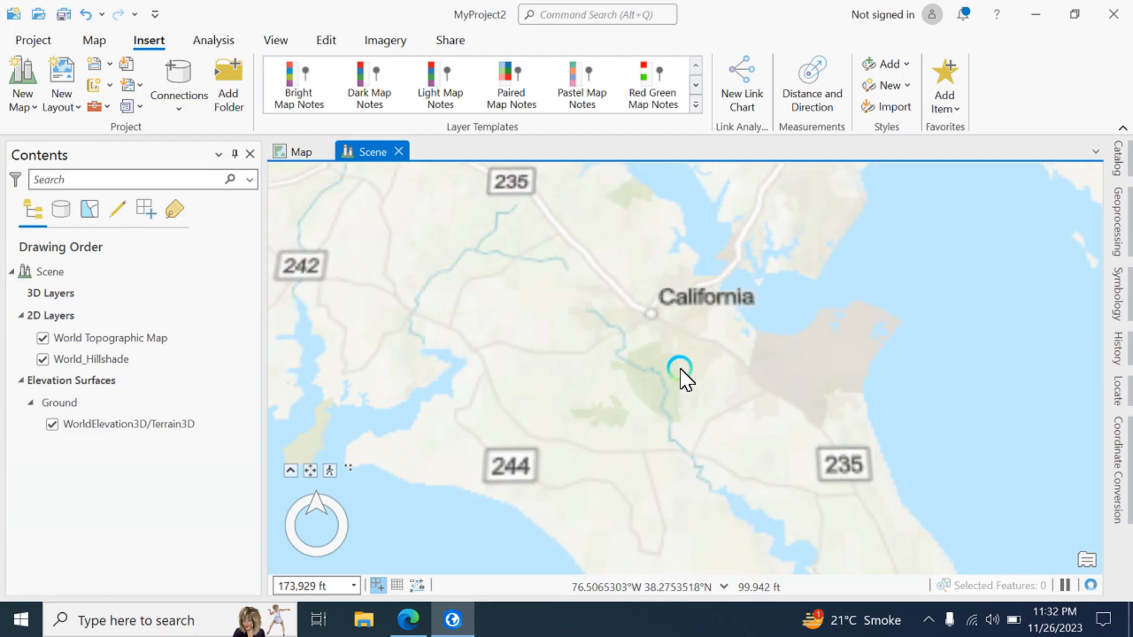
scroll(688, 379, "up", 3)
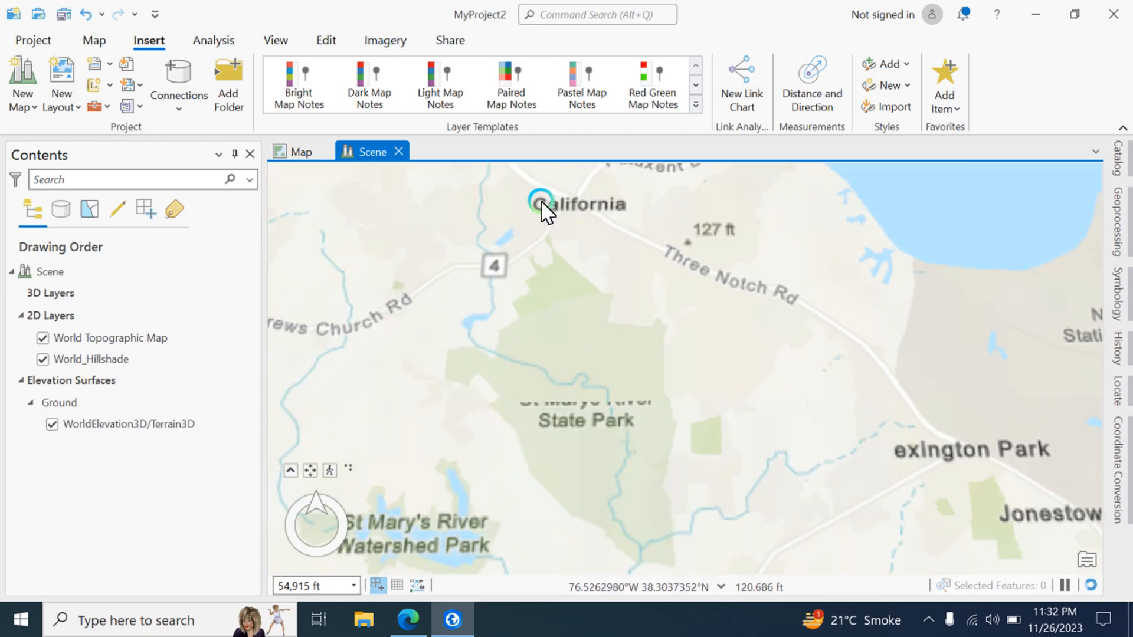
scroll(542, 207, "up", 2)
scroll(716, 225, "up", 3)
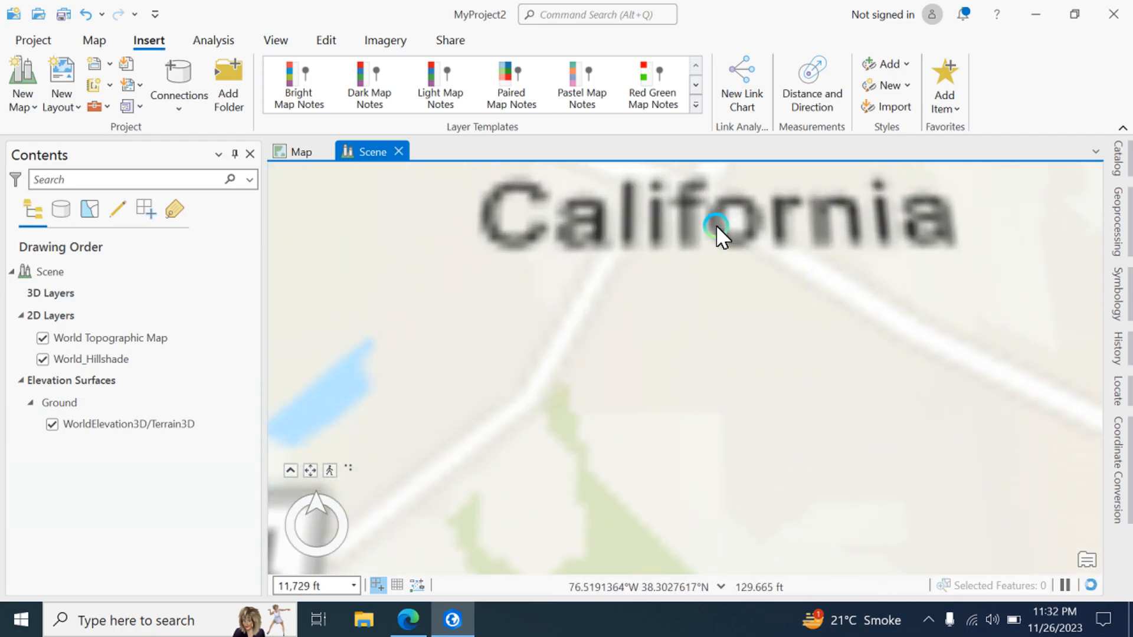
scroll(716, 225, "up", 2)
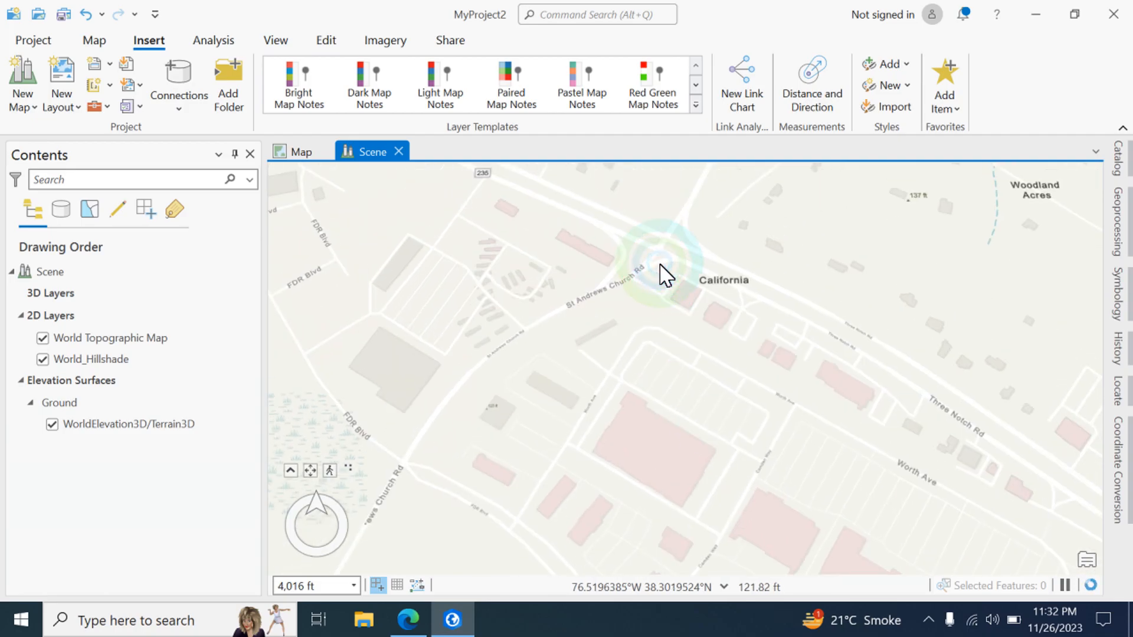
scroll(659, 265, "up", 2)
scroll(659, 265, "up", 5)
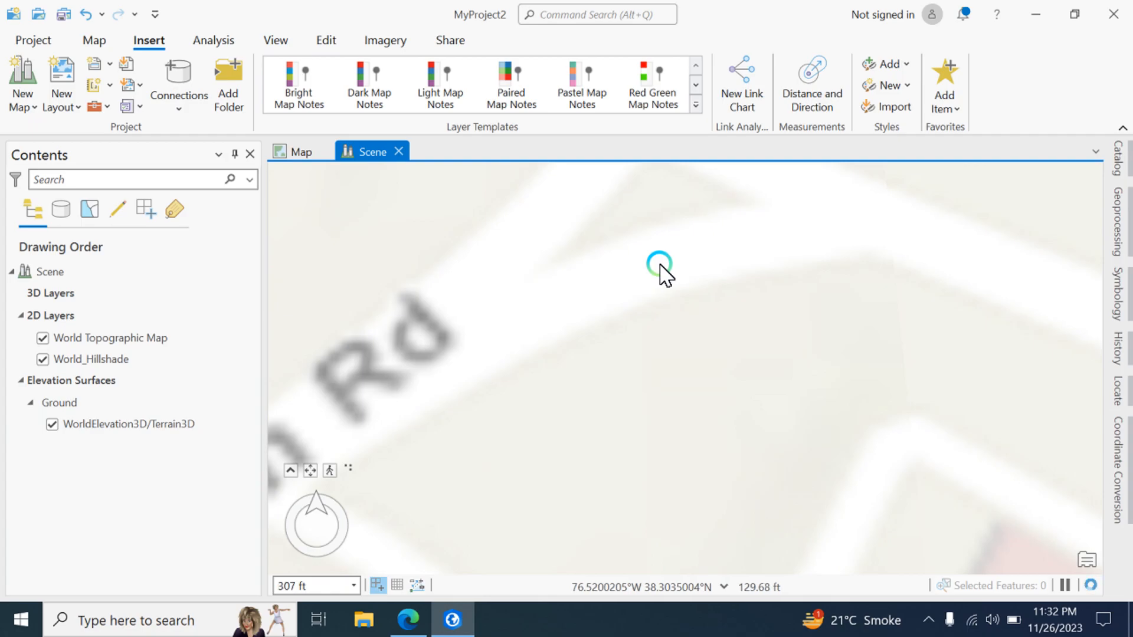
- Inspect the streets around the St Andrews Church Rd and Three Notch Rd intersection, and close the scene view
left_click(329, 466)
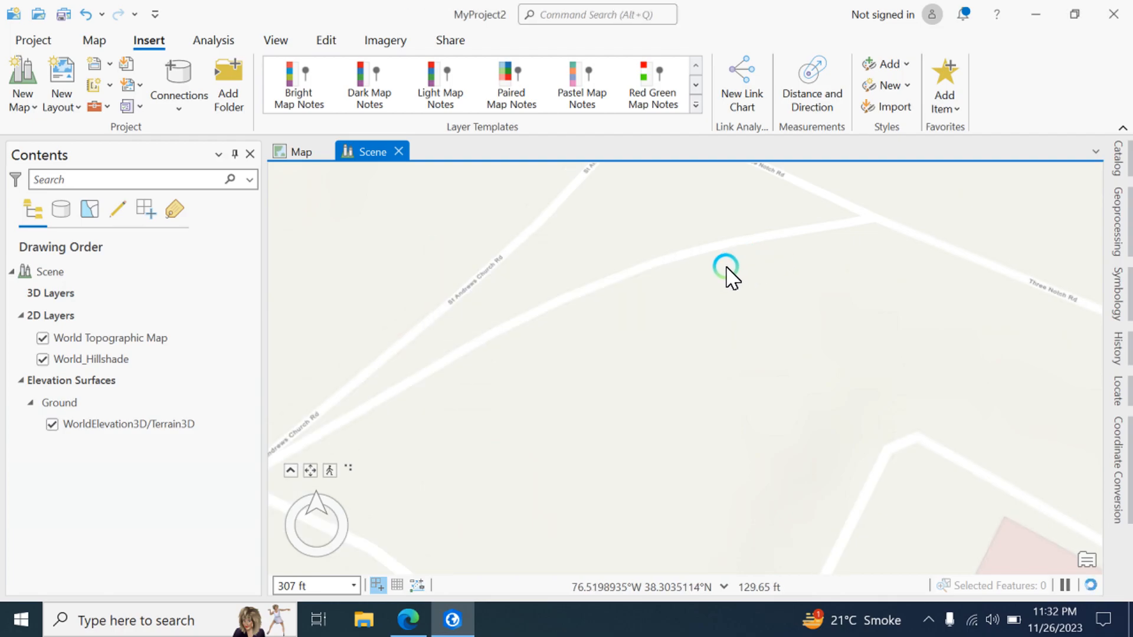
left_click(731, 413)
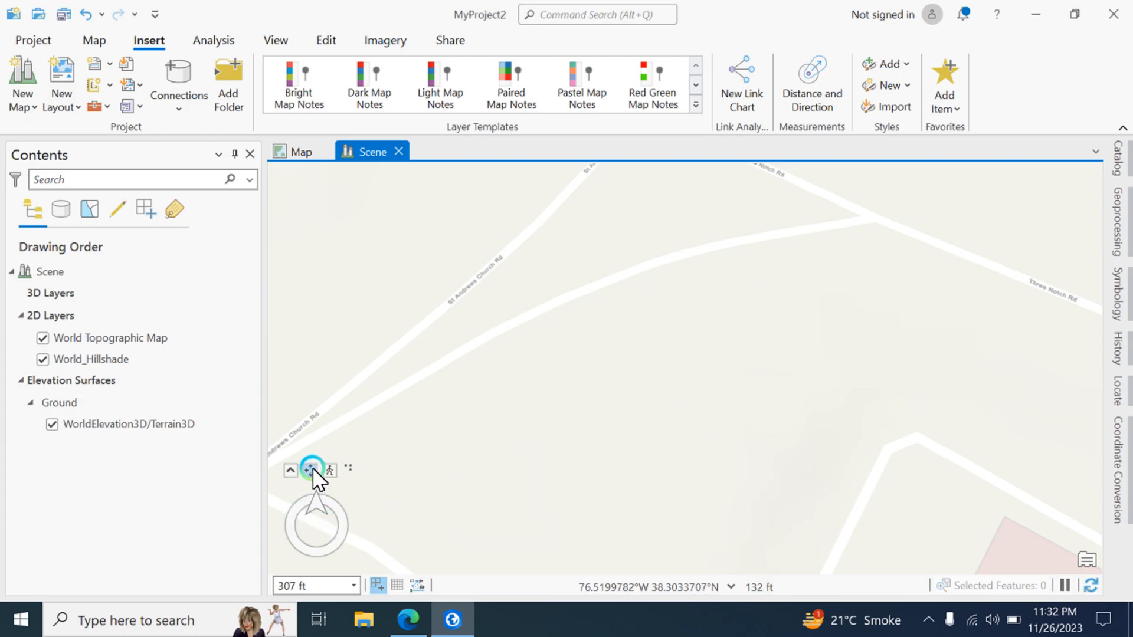
left_click_drag(779, 411, 851, 563)
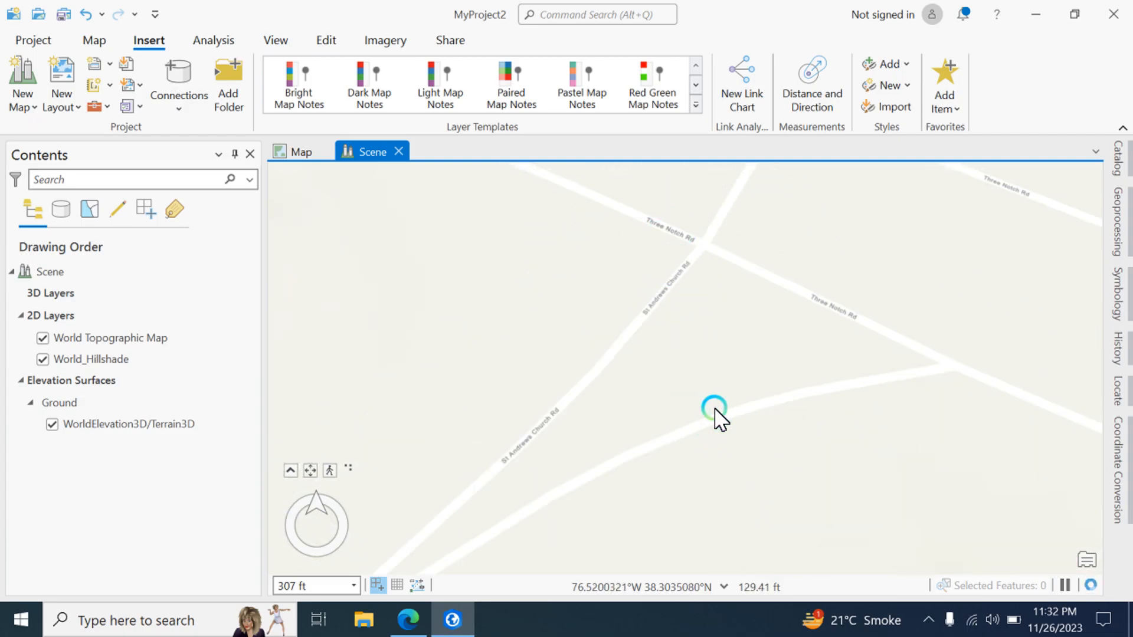
left_click_drag(724, 207, 688, 466)
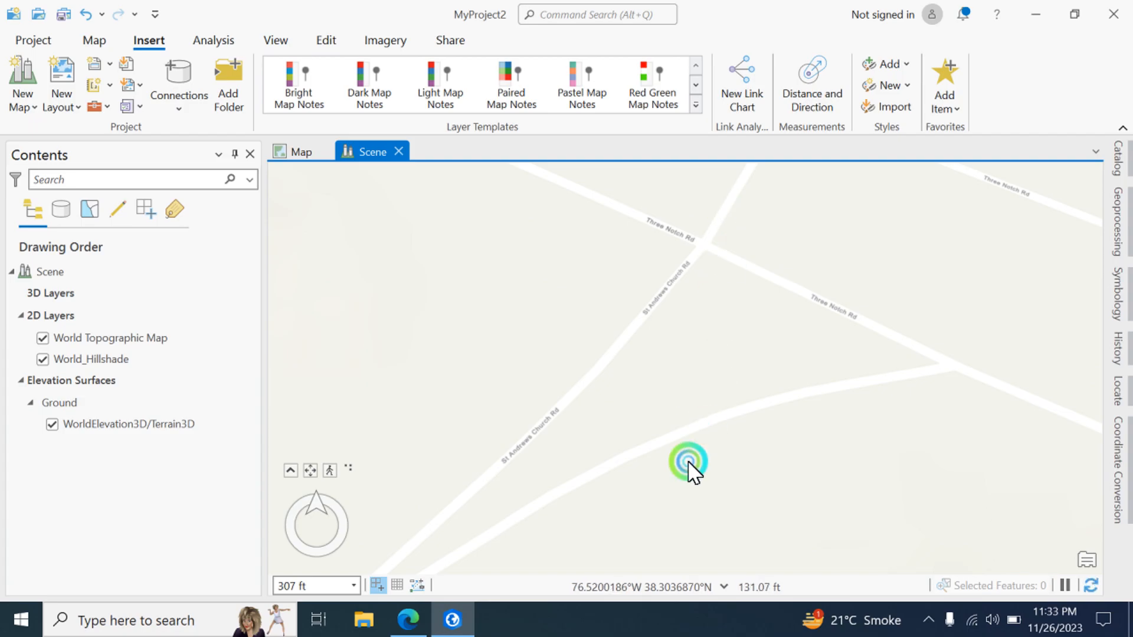
scroll(736, 285, "up", 3)
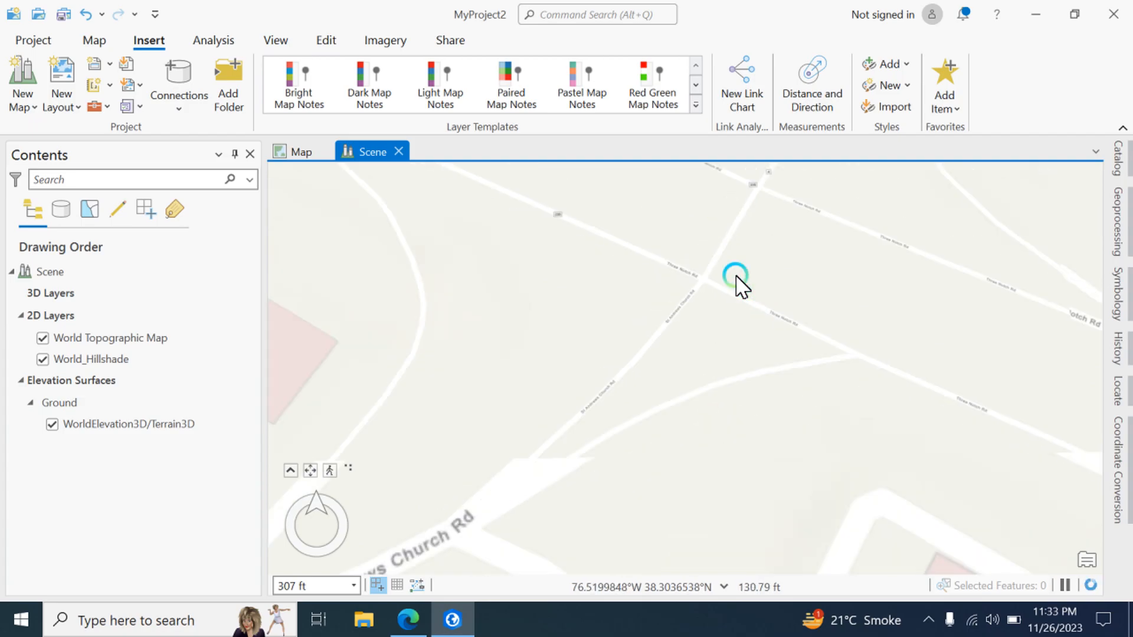
scroll(590, 407, "down", 2)
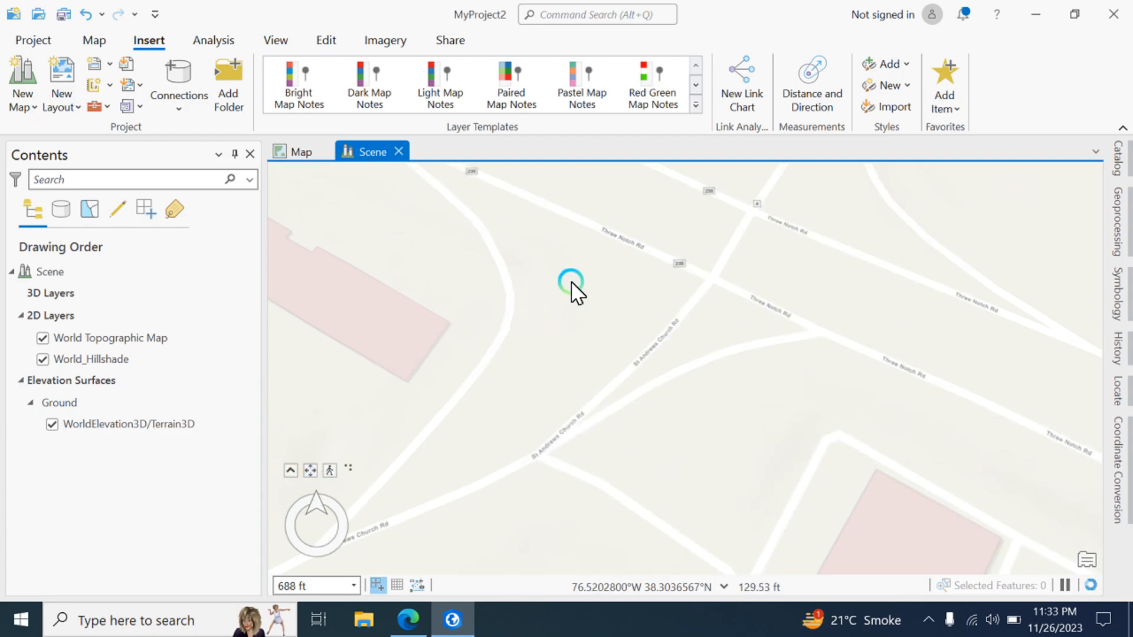
left_click(398, 152)
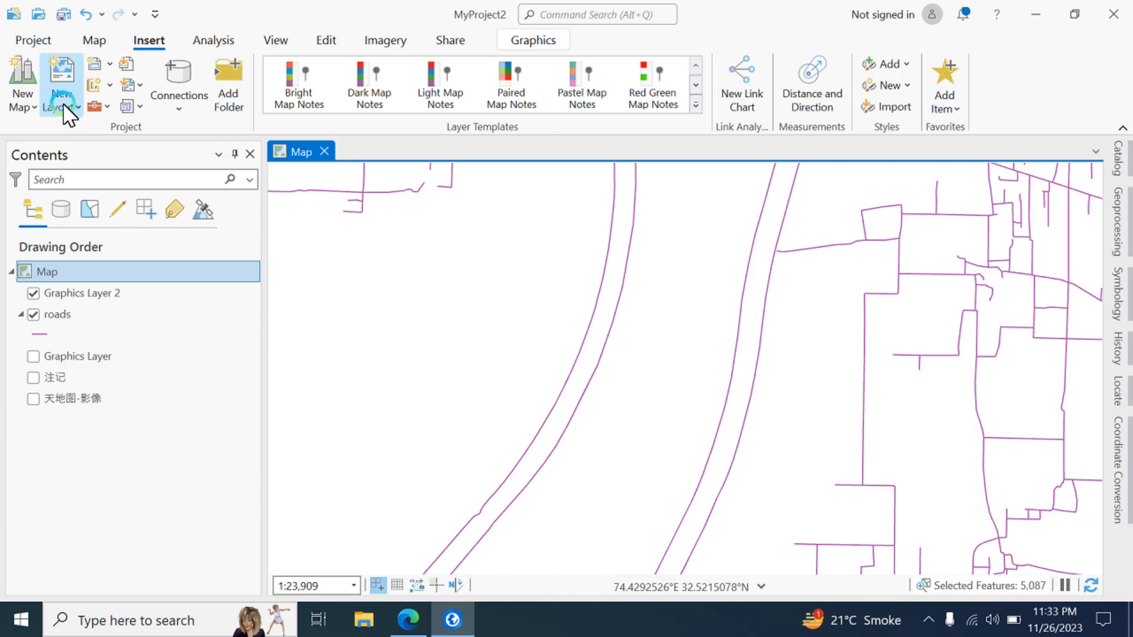
- Insert a new blank Letter landscape layout into the project and close its view
left_click(66, 105)
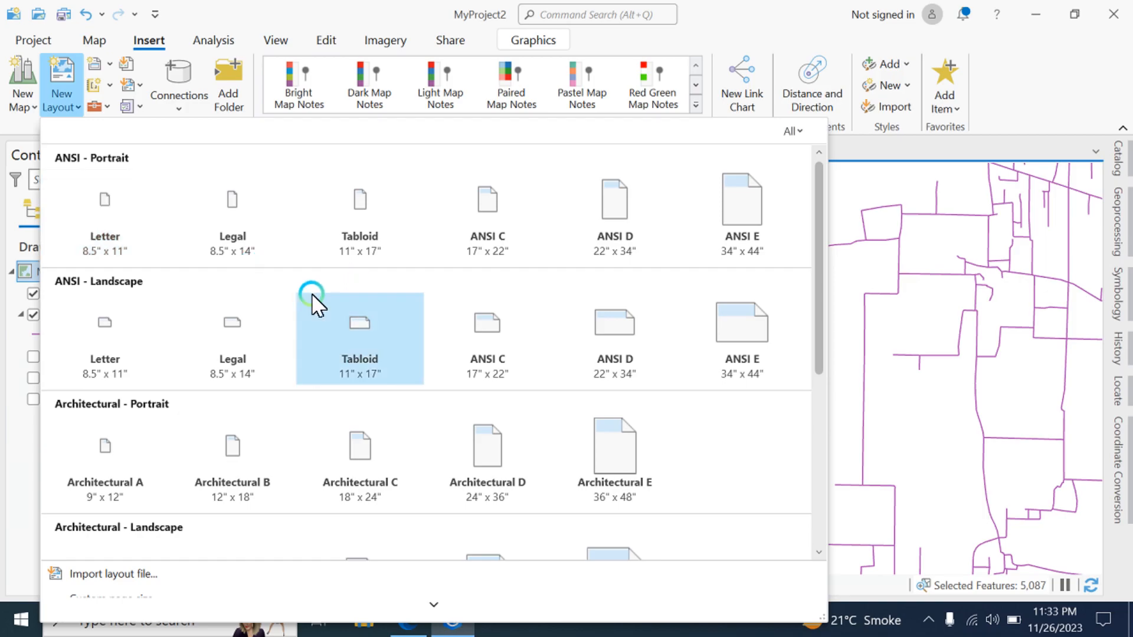
scroll(514, 384, "down", 3)
scroll(625, 405, "down", 2)
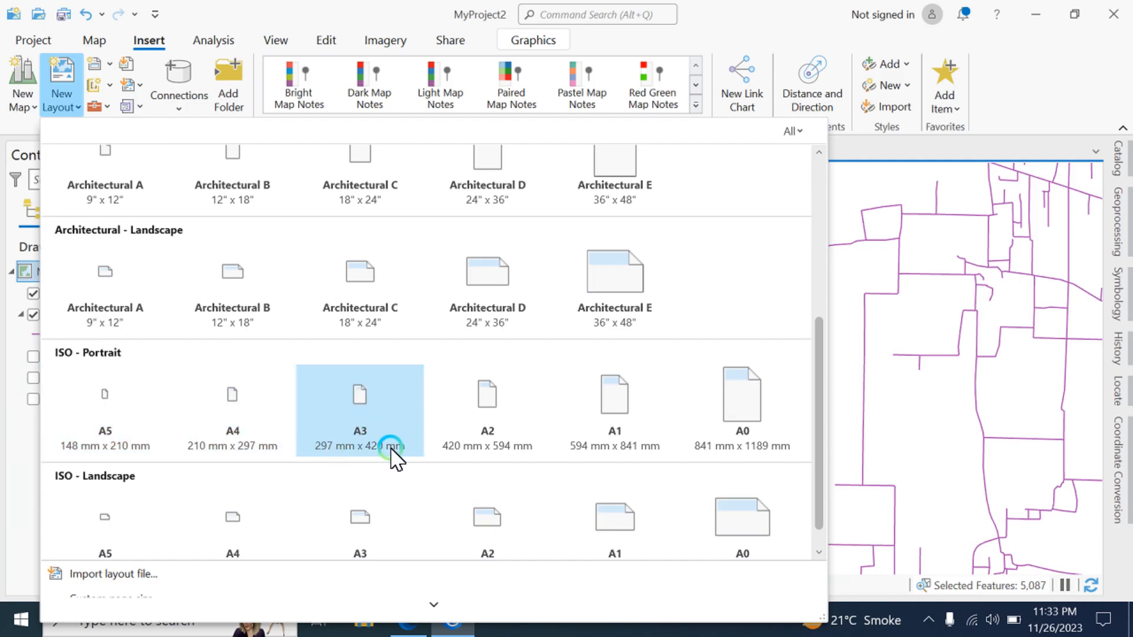
scroll(280, 324, "down", 1)
scroll(515, 182, "up", 3)
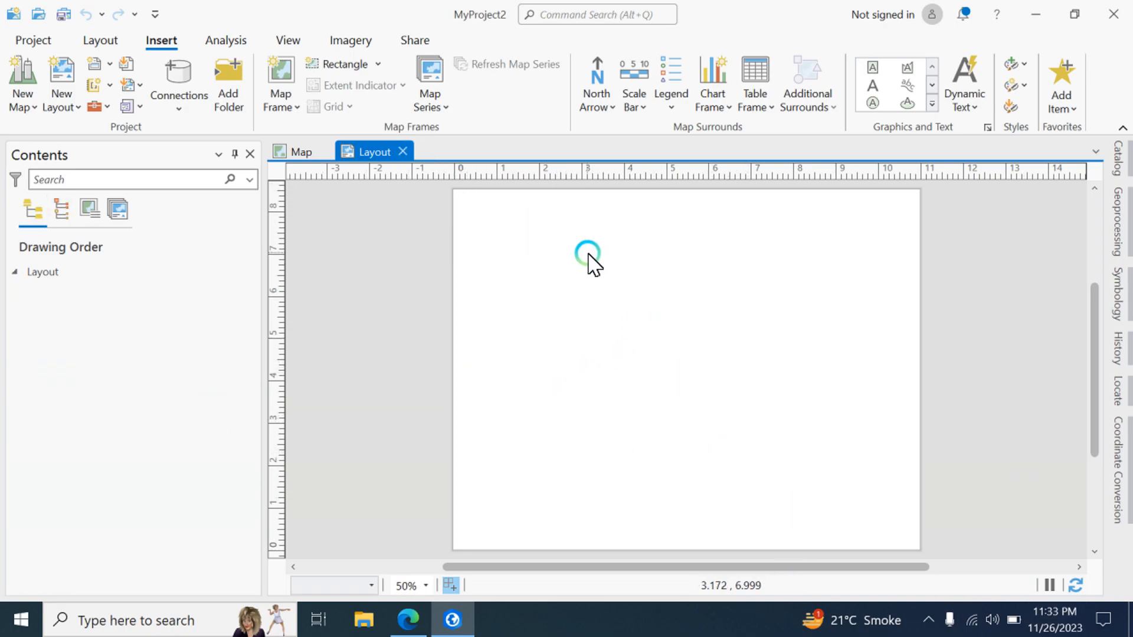
left_click(403, 151)
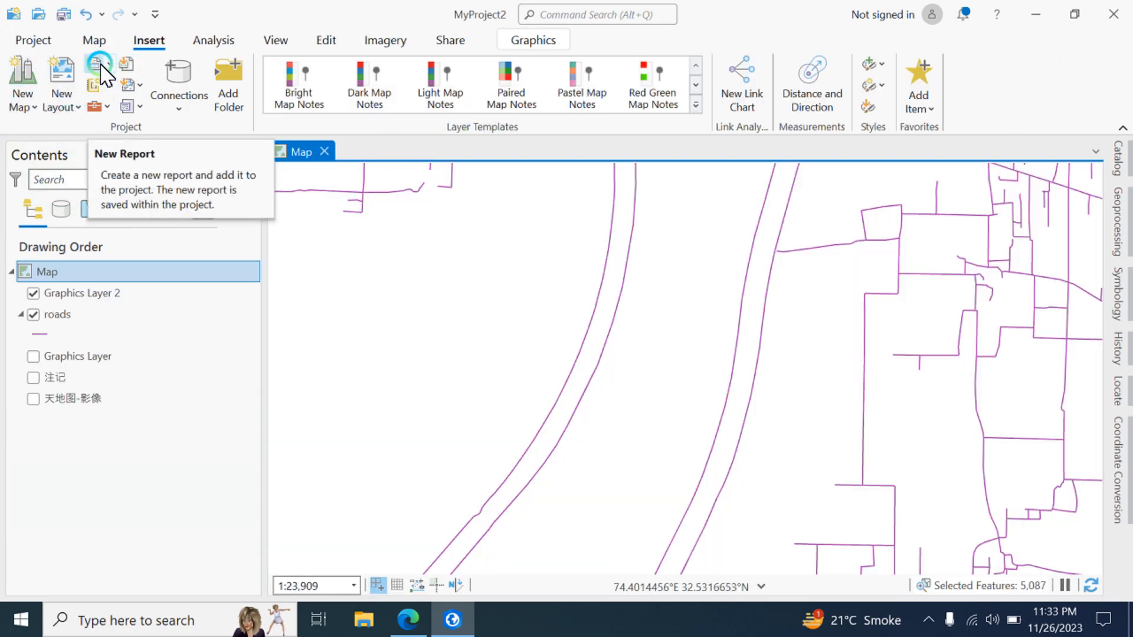
left_click(110, 64)
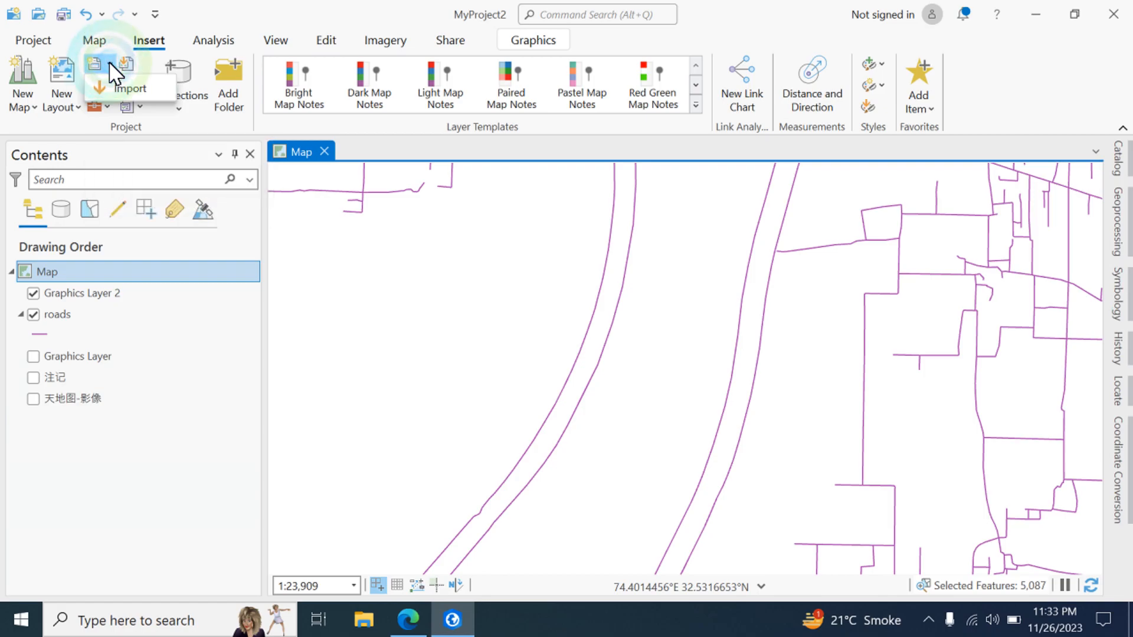
left_click(109, 62)
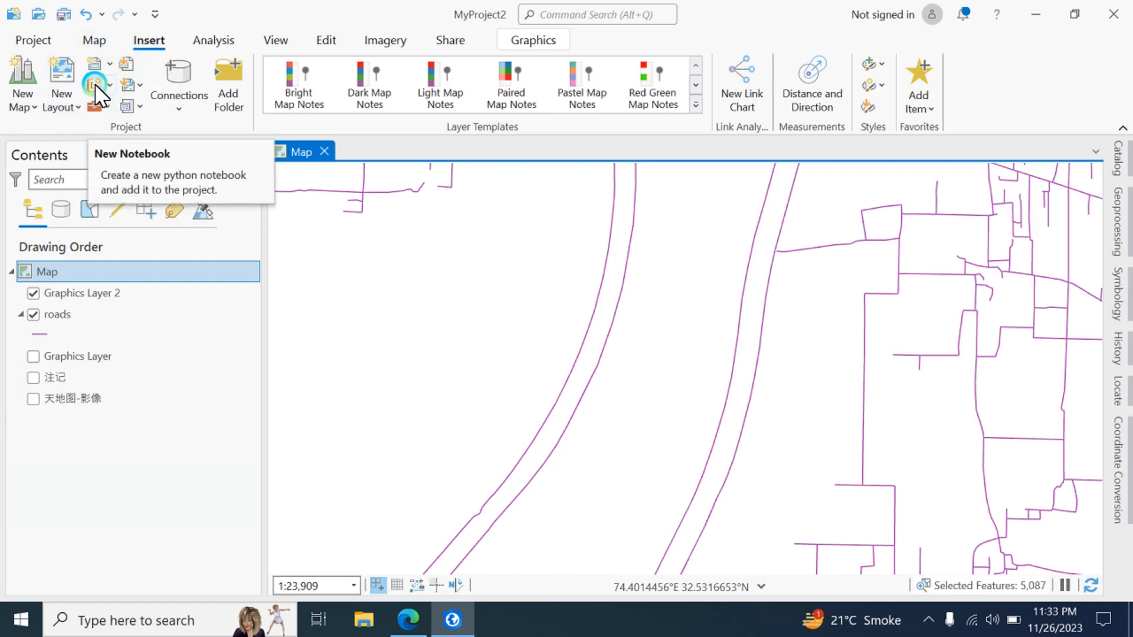
left_click(109, 85)
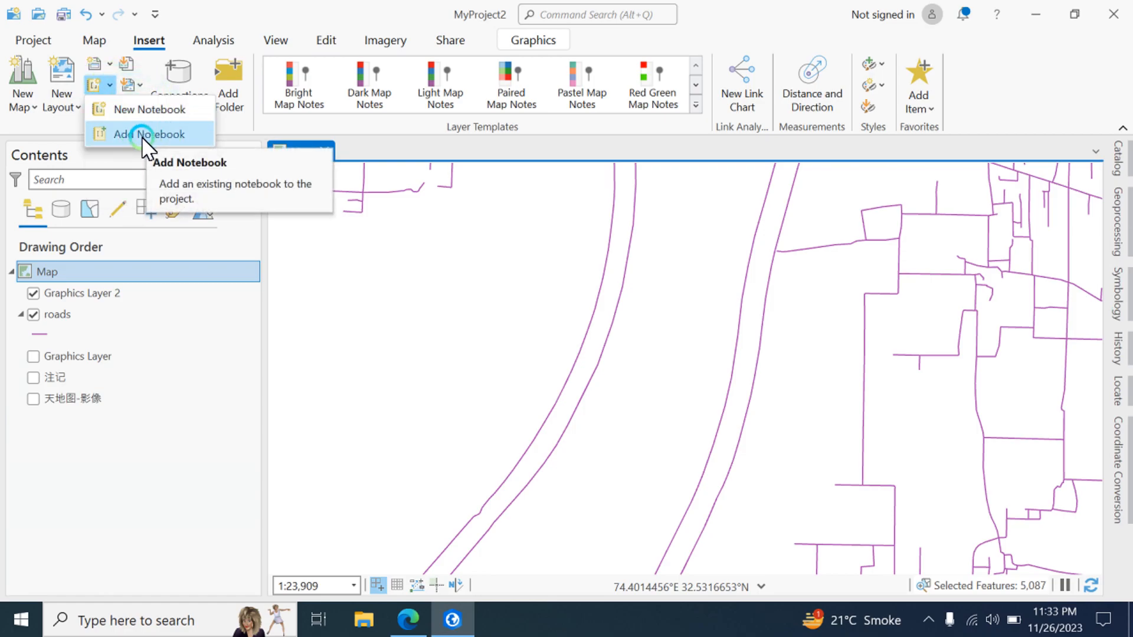
left_click(109, 86)
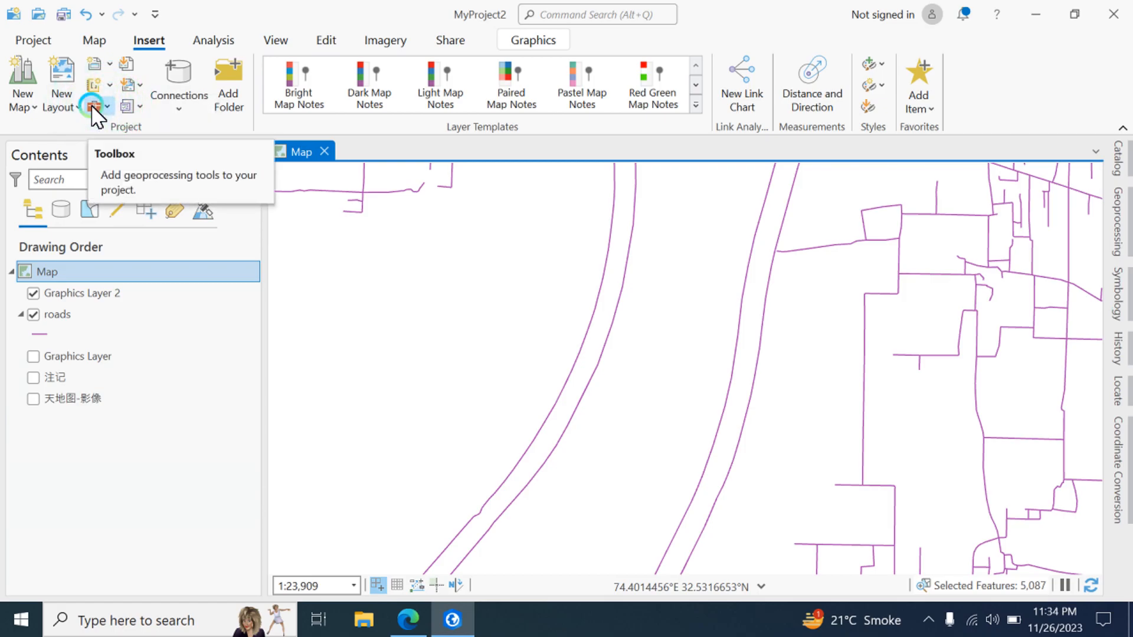
left_click(92, 106)
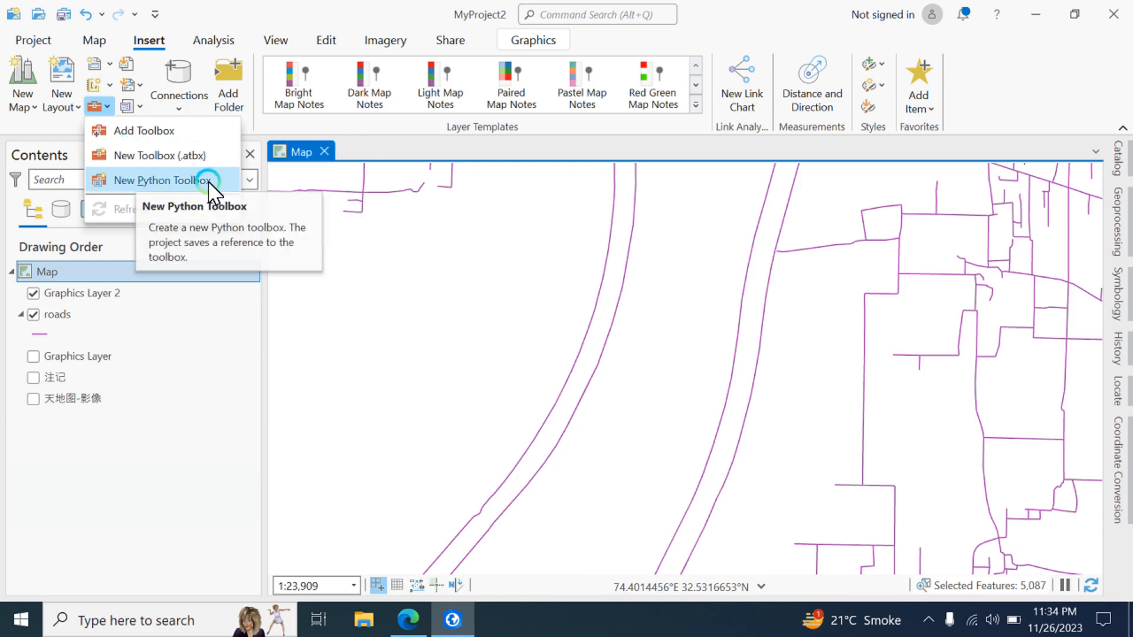
left_click(104, 103)
left_click(113, 117)
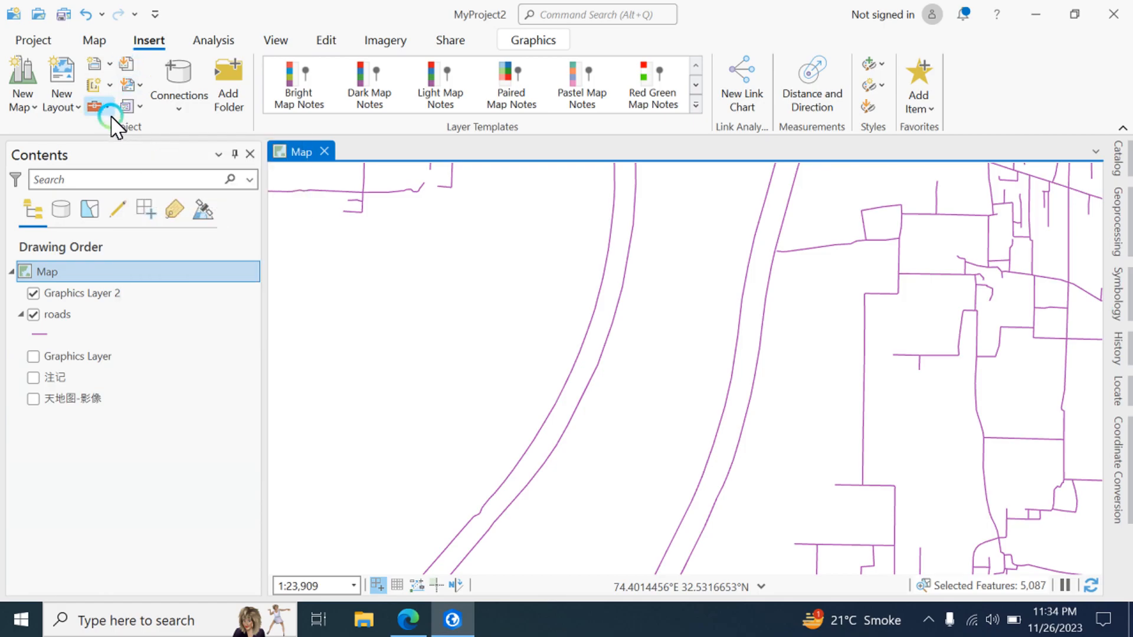
- Inspect the dialog for creating a new Python toolbox in the MyProject2 folder, and cancel it without saving
left_click(108, 108)
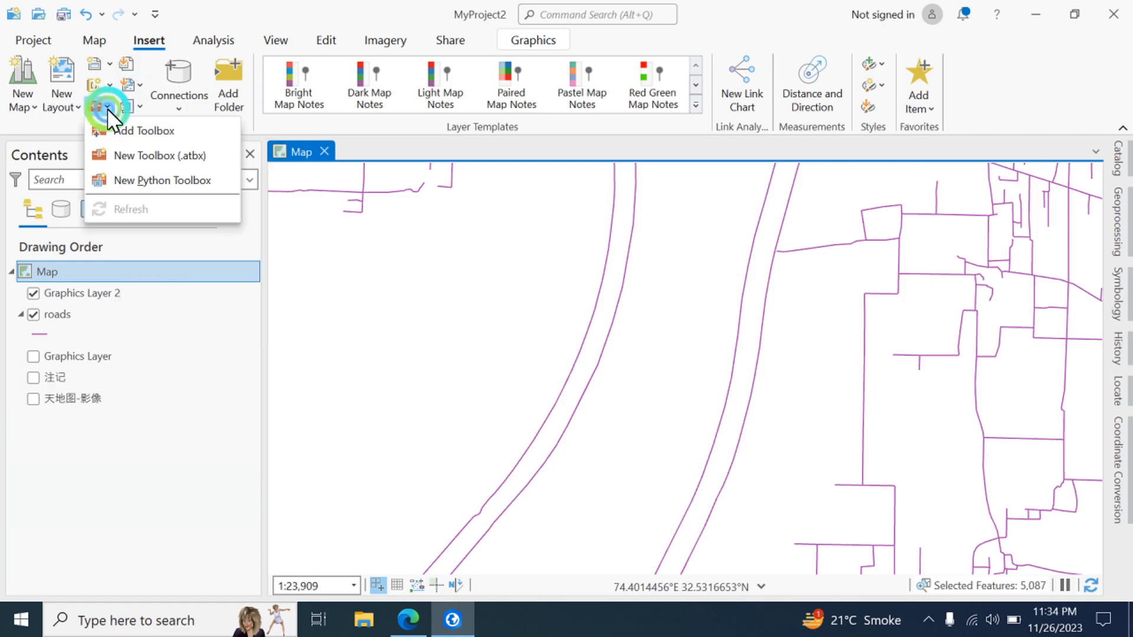
left_click(140, 183)
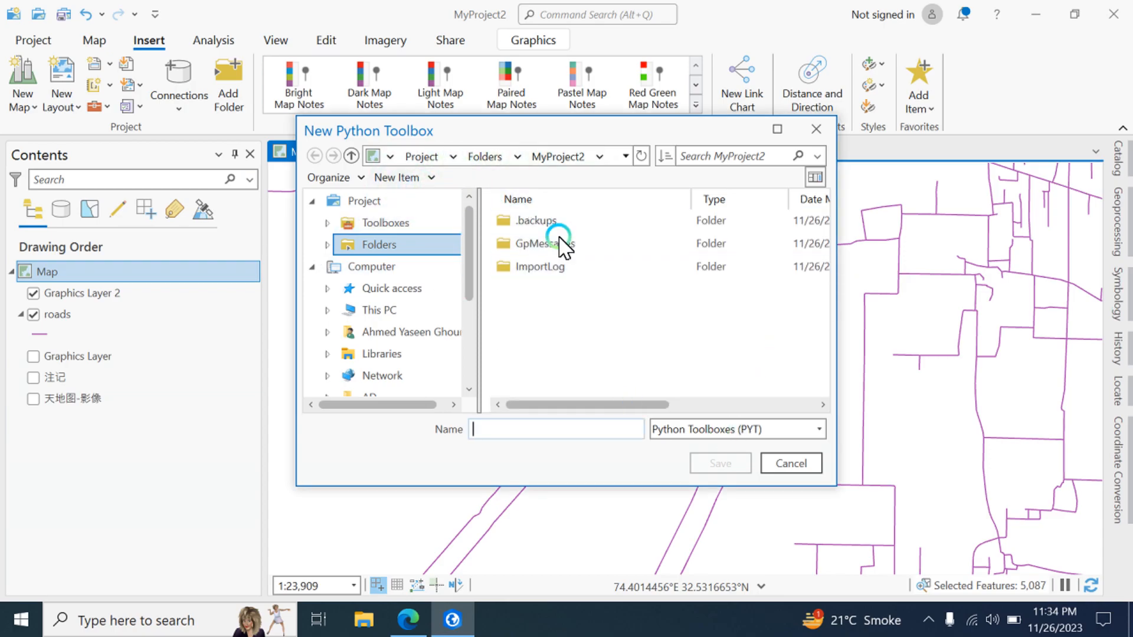
left_click(785, 463)
left_click(125, 68)
left_click(171, 89)
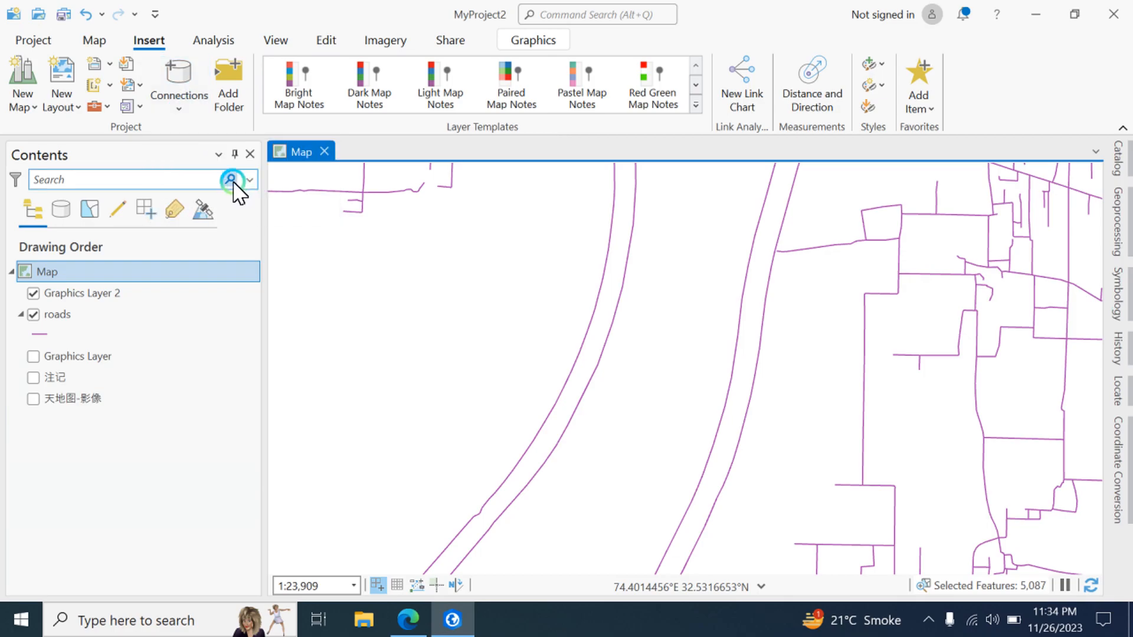
- Review the database and server connection options, including the selection dialog for an existing server connection file, without adding any
left_click(179, 106)
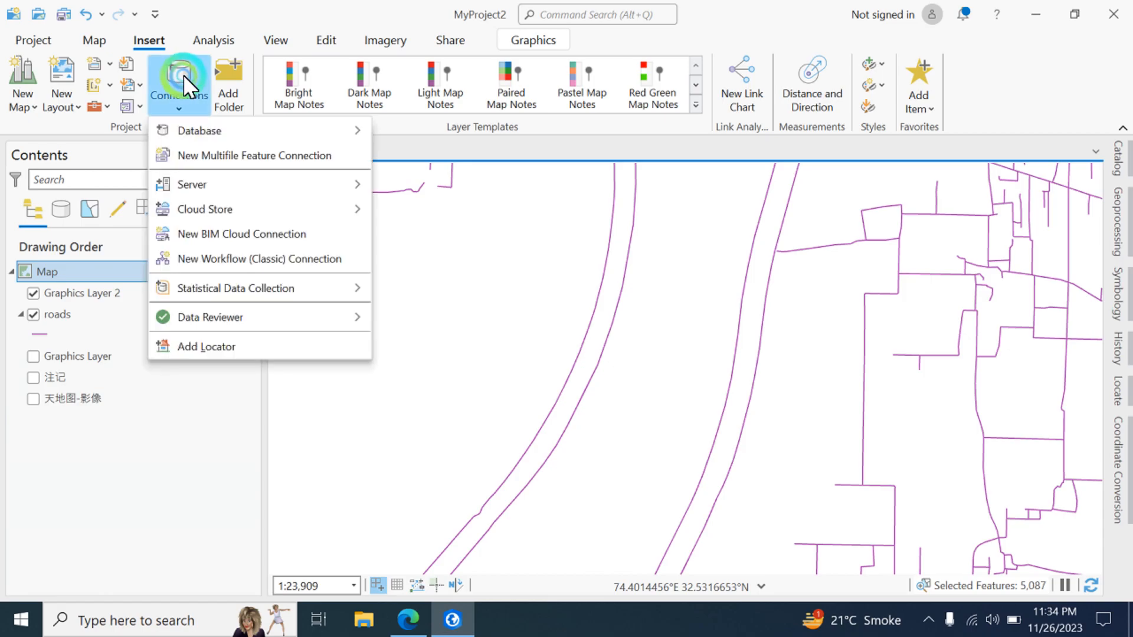
mouse_move(188, 125)
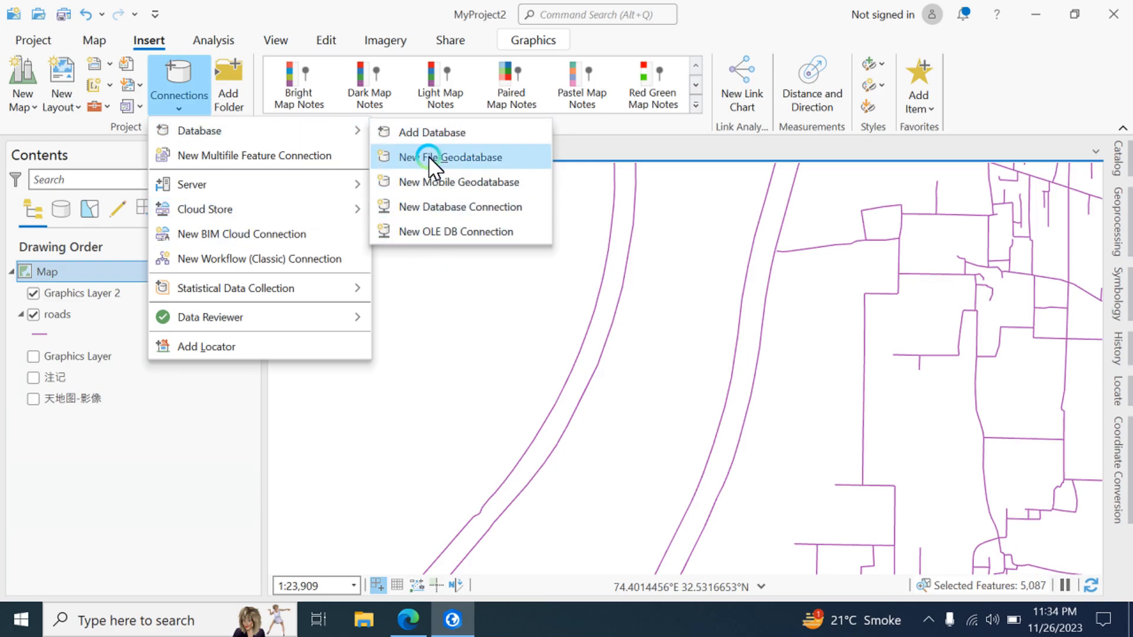
mouse_move(314, 186)
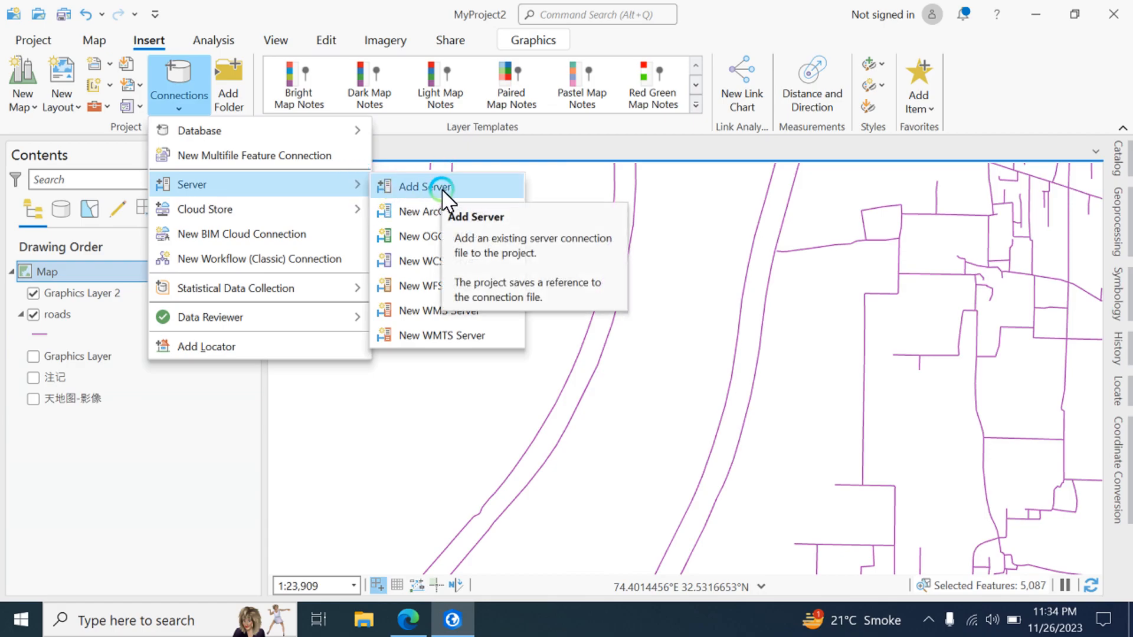
left_click(482, 190)
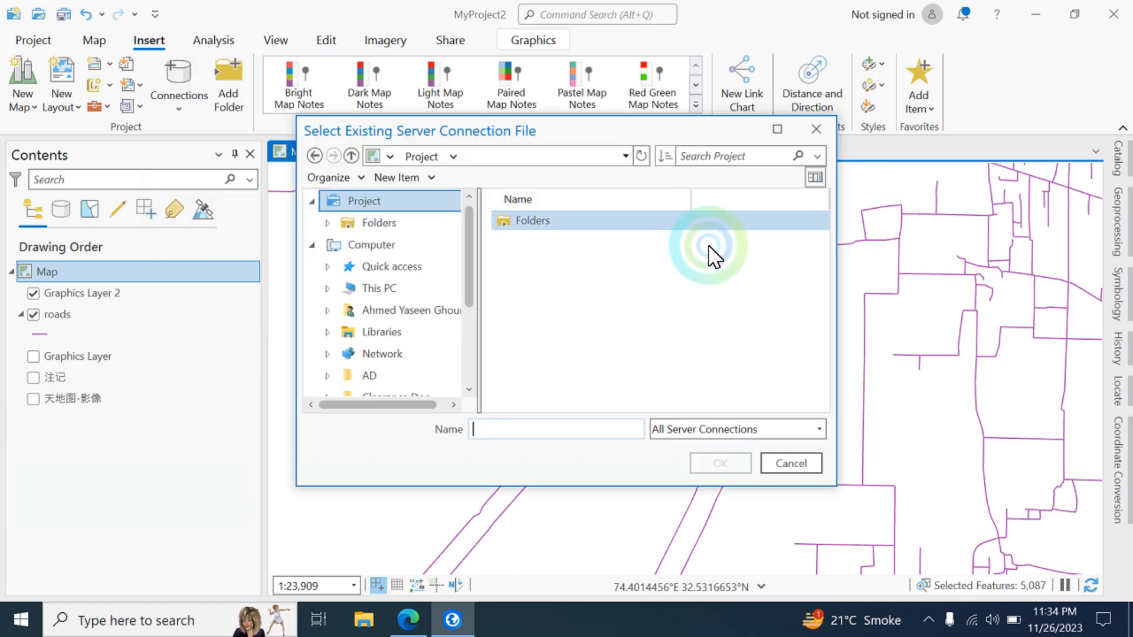
left_click(383, 207)
key("Escape")
- Look through the cloud store, statistical data collection and Data Reviewer connection options
left_click(183, 108)
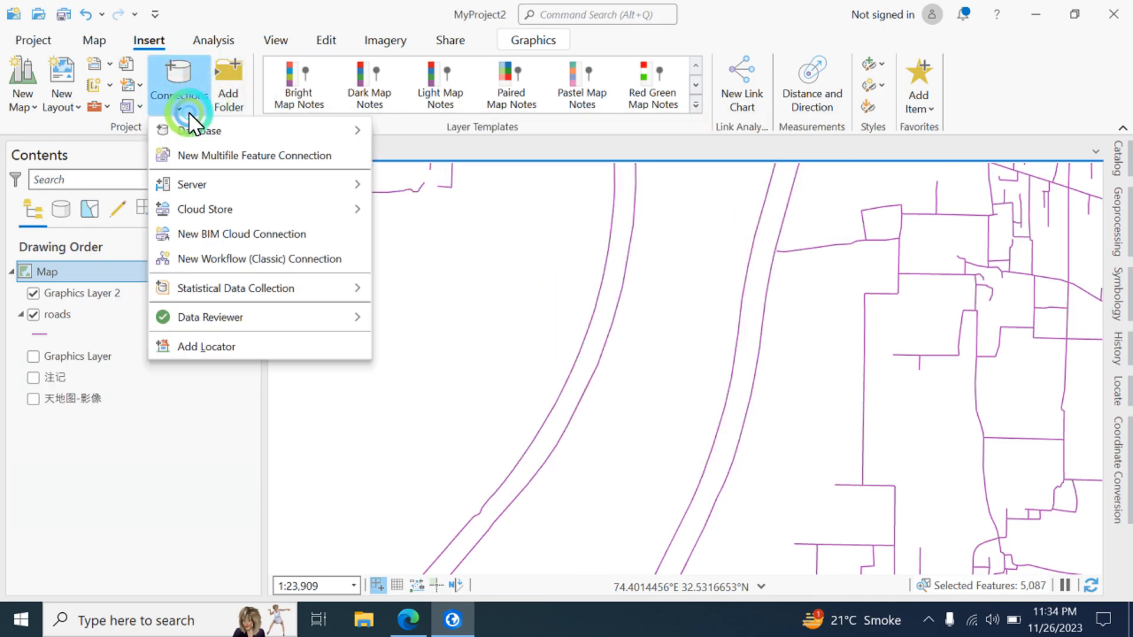
mouse_move(352, 199)
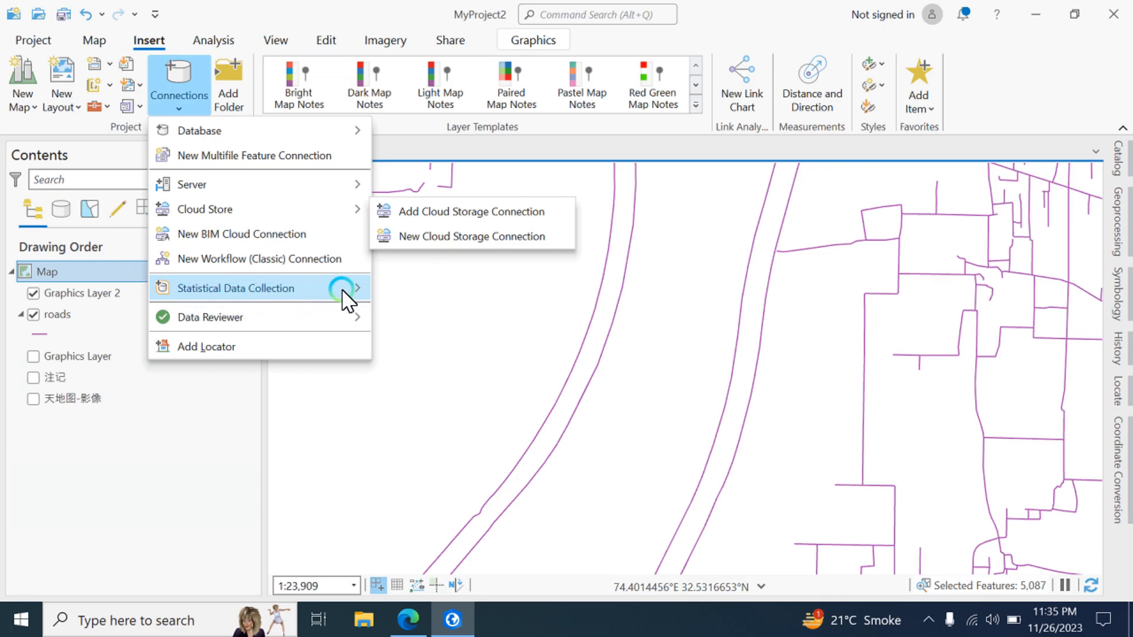
mouse_move(341, 298)
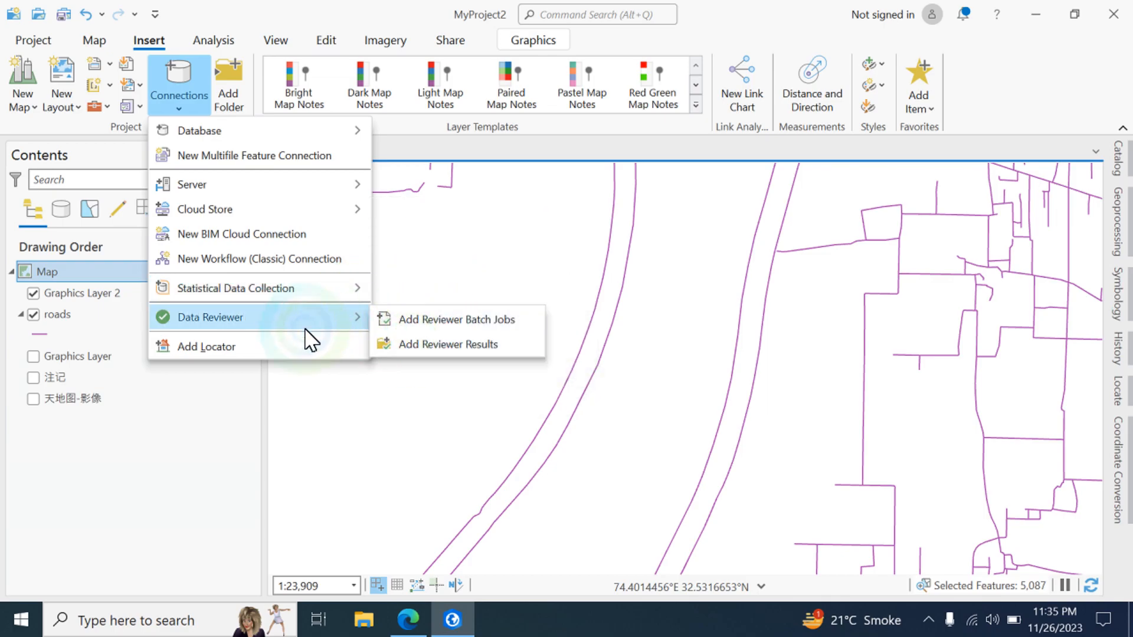
left_click(190, 111)
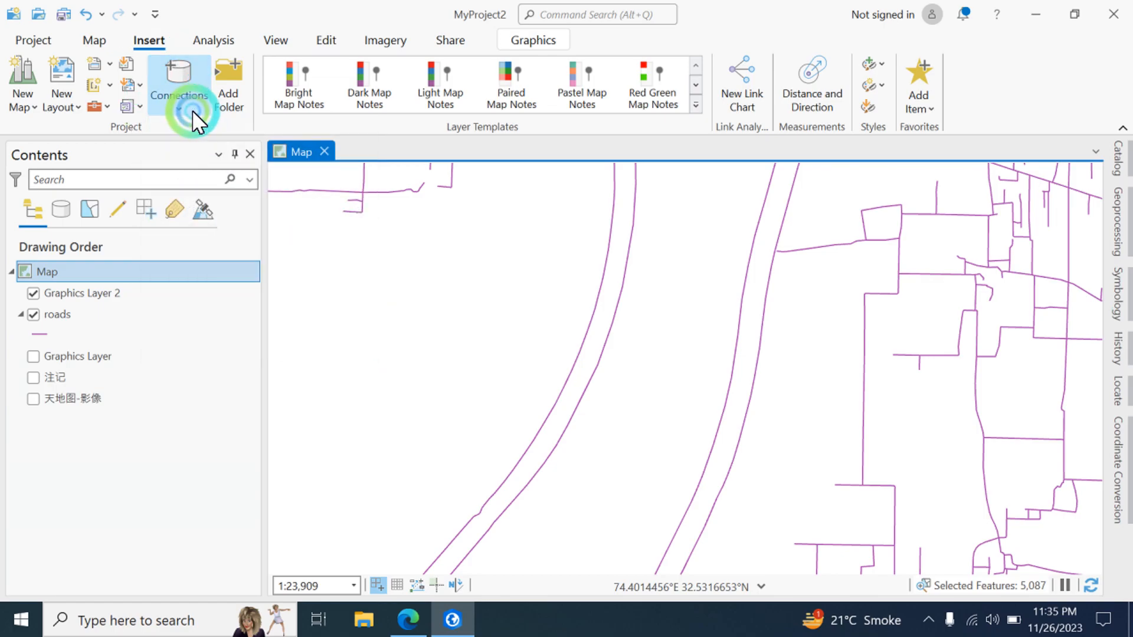
- View the folders in SWM-Gujrat offered for a new folder connection, and leave without adding one
left_click(236, 103)
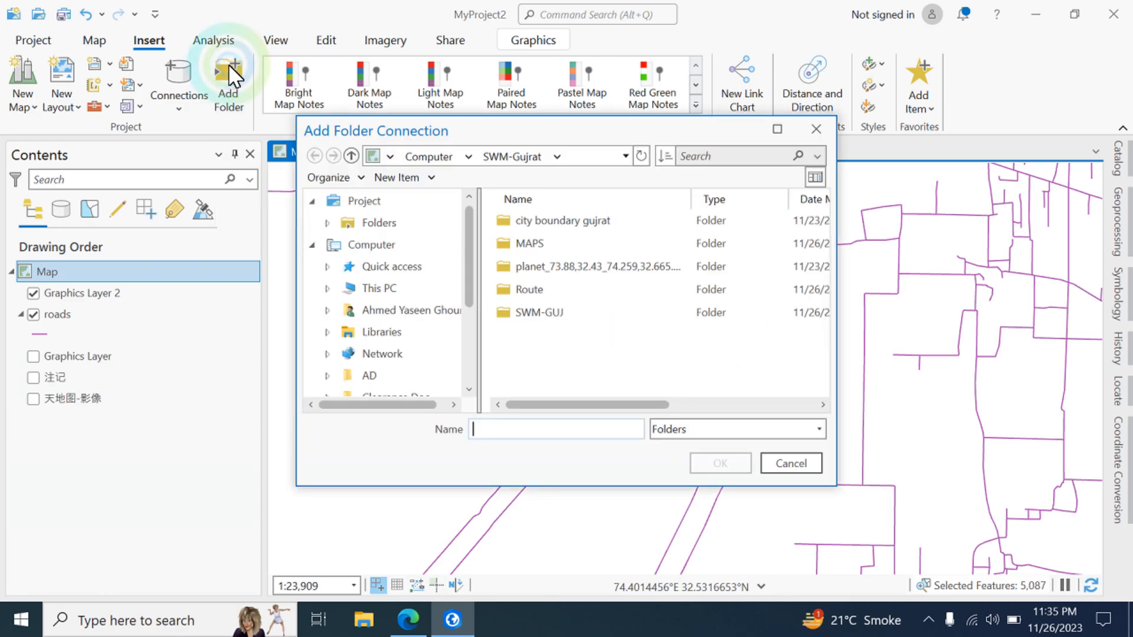
left_click(557, 322)
left_click(820, 467)
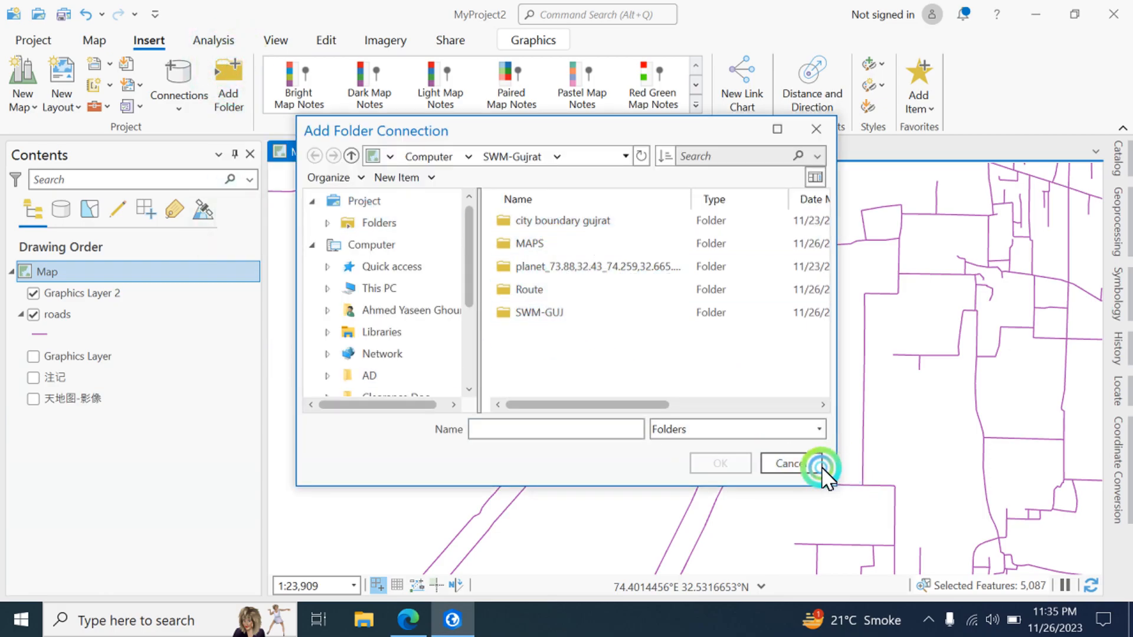
left_click(289, 69)
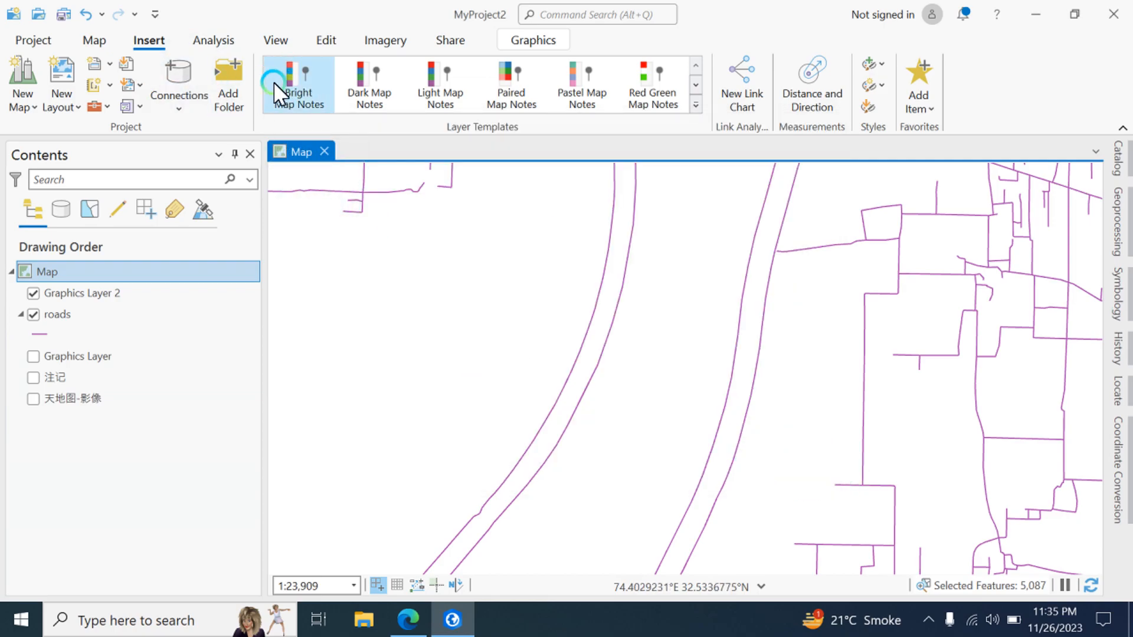
left_click(225, 41)
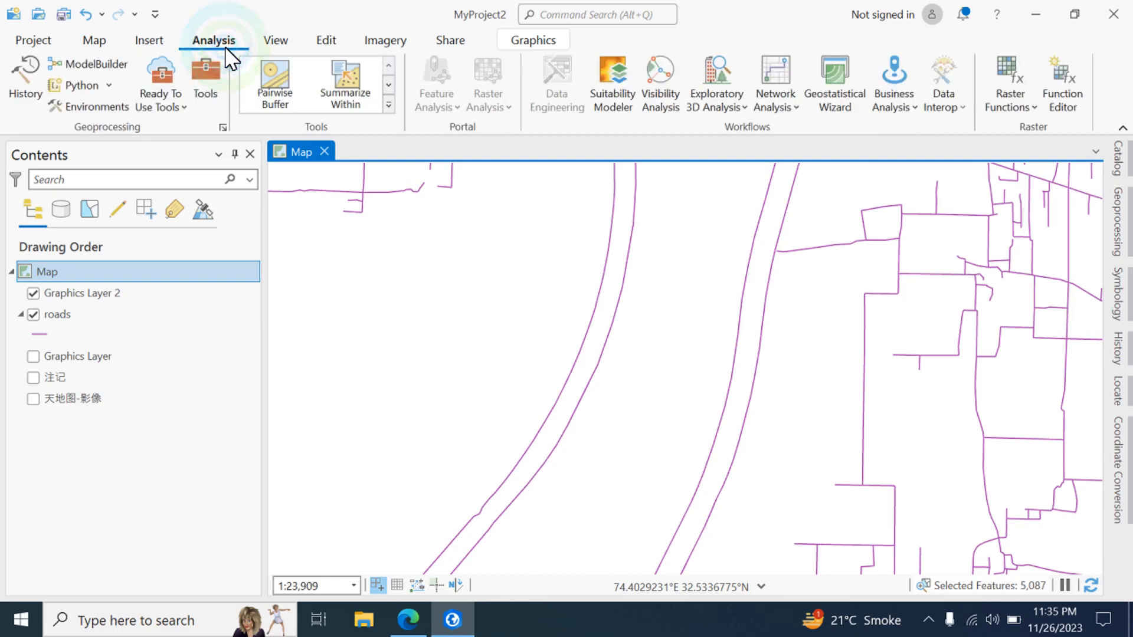
left_click(152, 39)
left_click(473, 136)
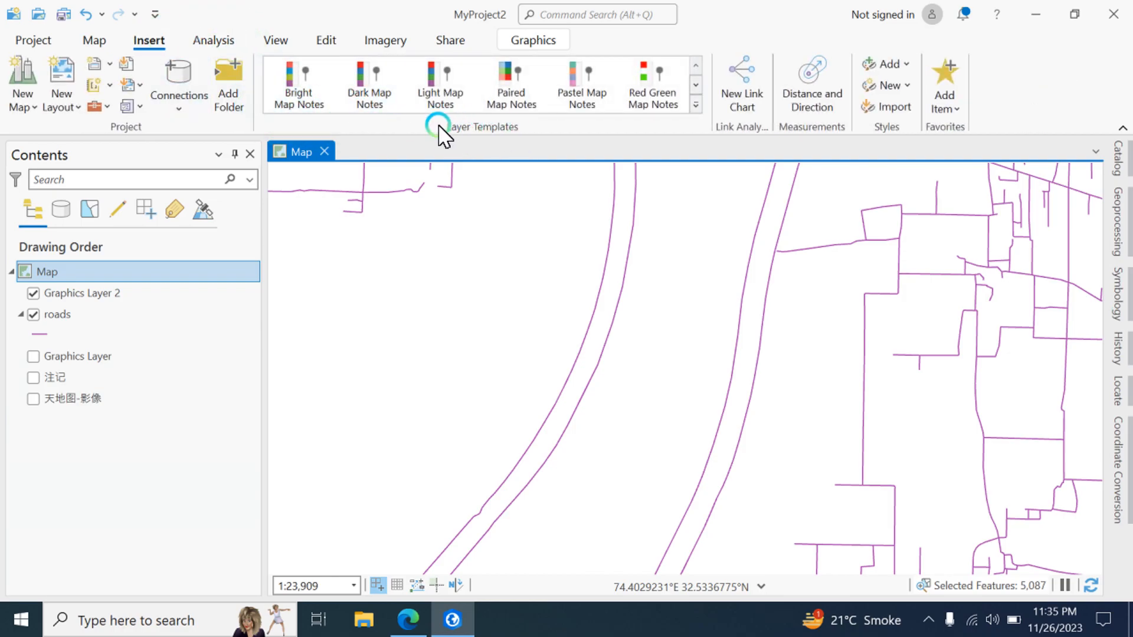
- Add the Bright Map Notes layer template to the map and expand the group to show its point, line and polygon notes layers
left_click(299, 78)
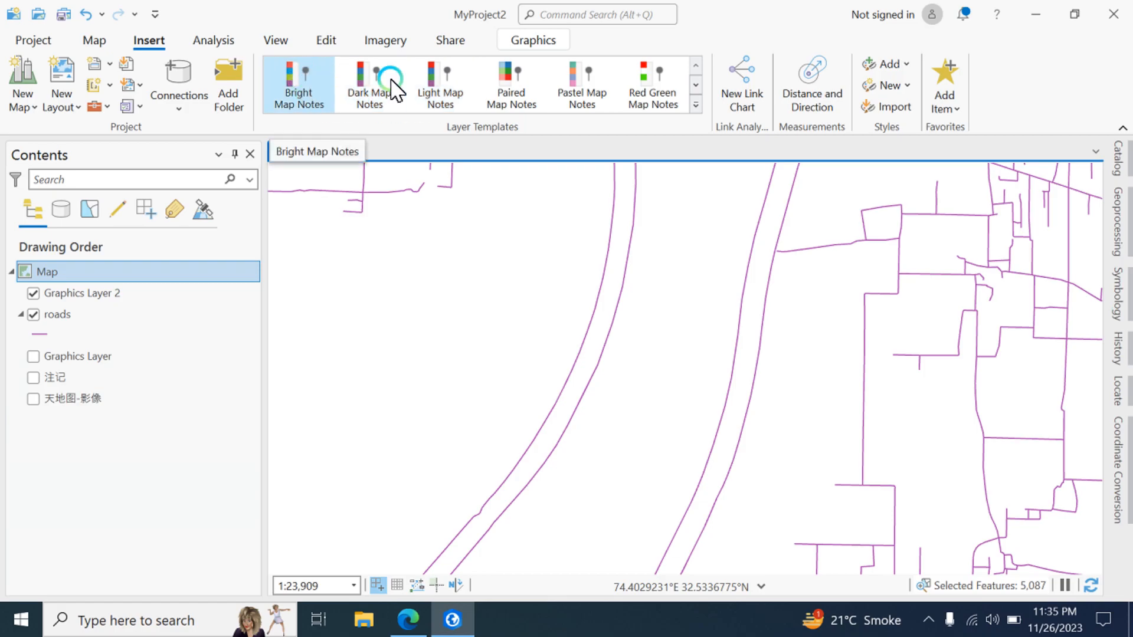
left_click(307, 94)
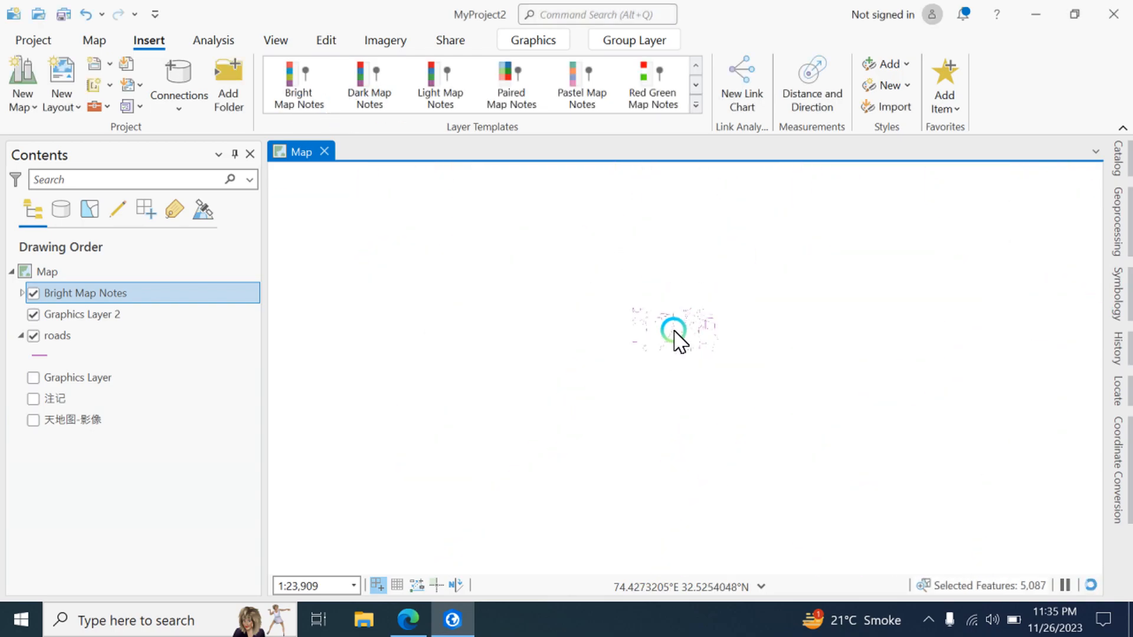
scroll(742, 353, "down", 1)
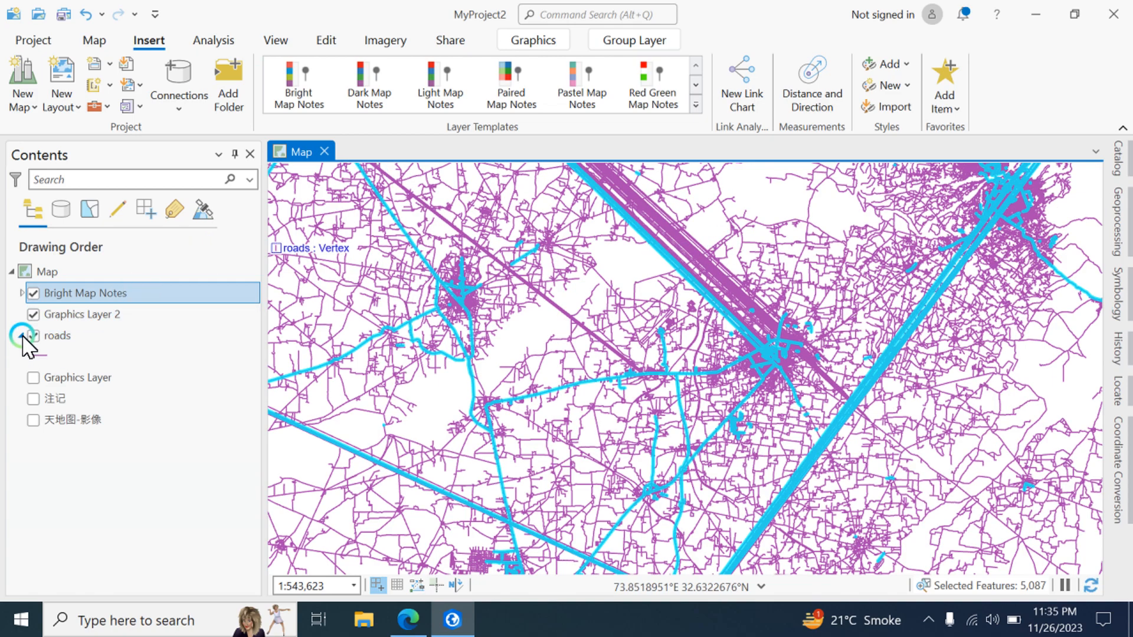
left_click(22, 292)
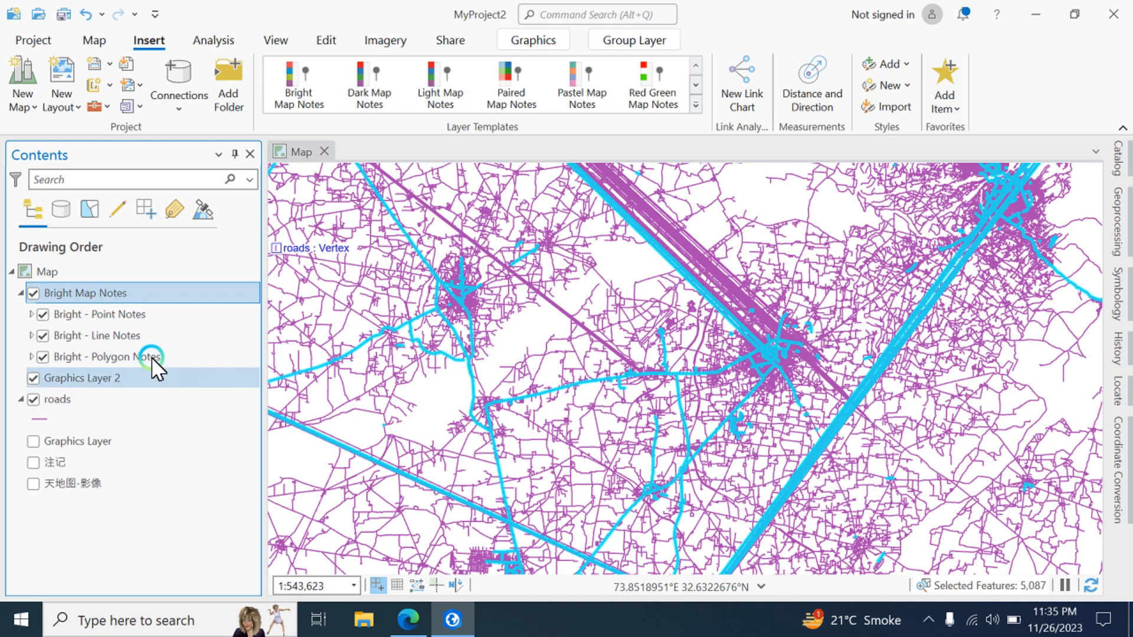
- Remove the Bright Map Notes group layer from the map
right_click(63, 289)
left_click(48, 289)
right_click(49, 289)
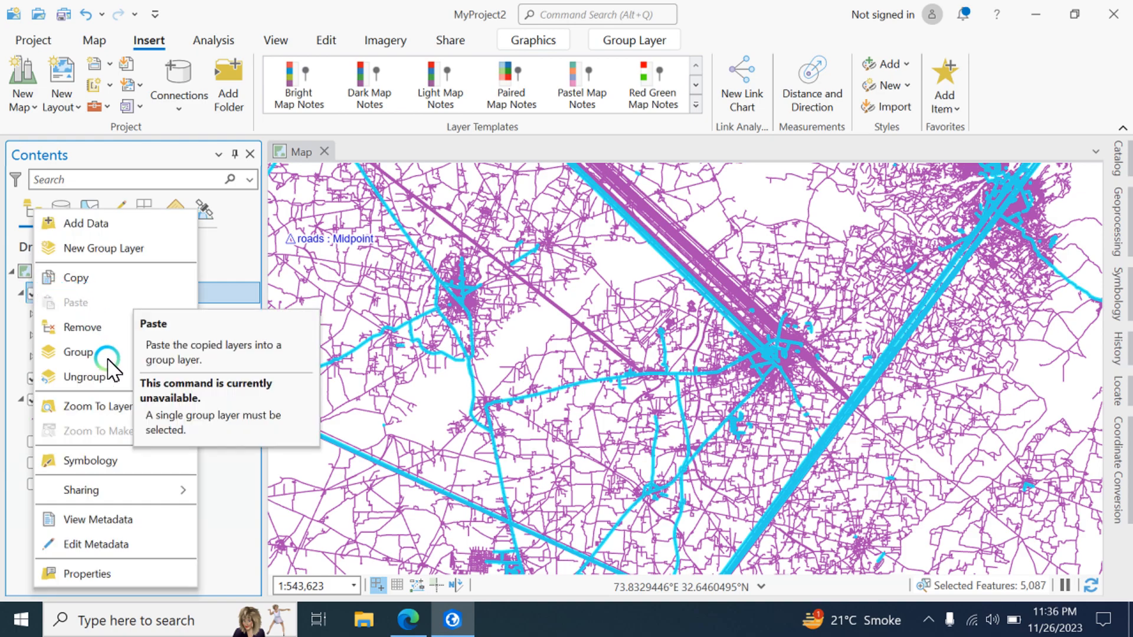
left_click(120, 328)
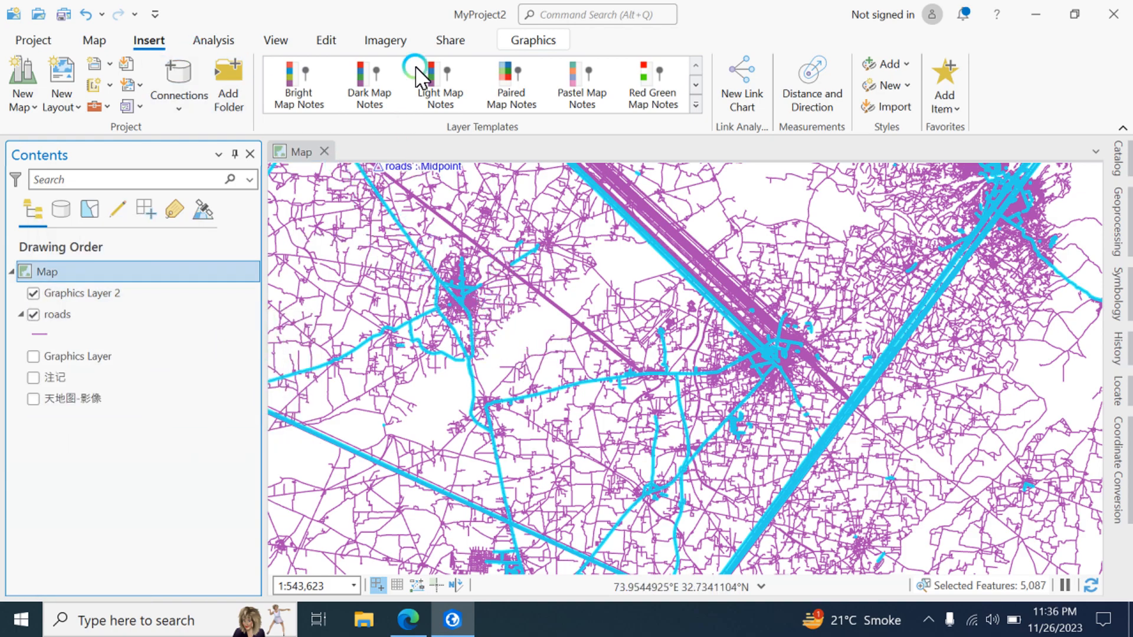
- Create a new link chart with an entity type named ID, based on the FID field of the roads layer
left_click(740, 102)
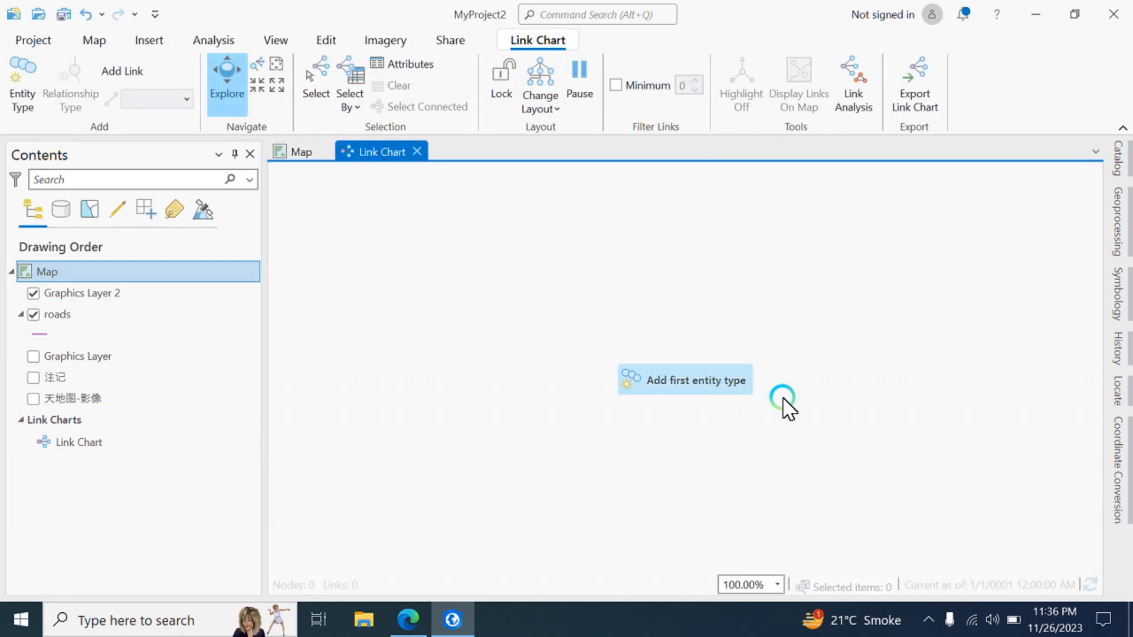
left_click(747, 390)
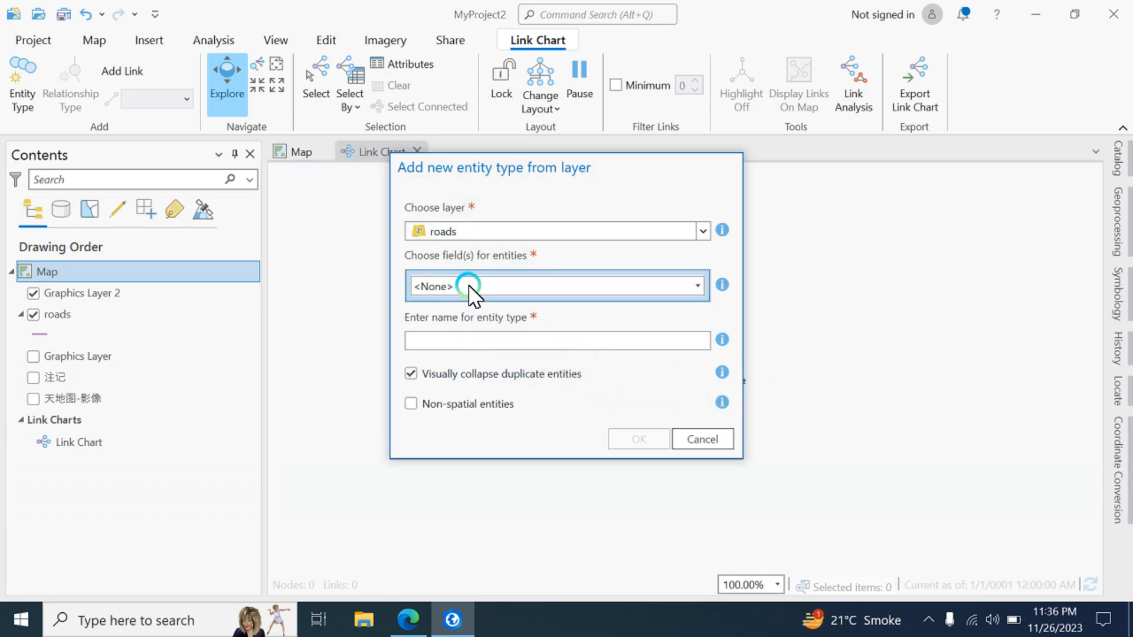
left_click(470, 287)
left_click(511, 321)
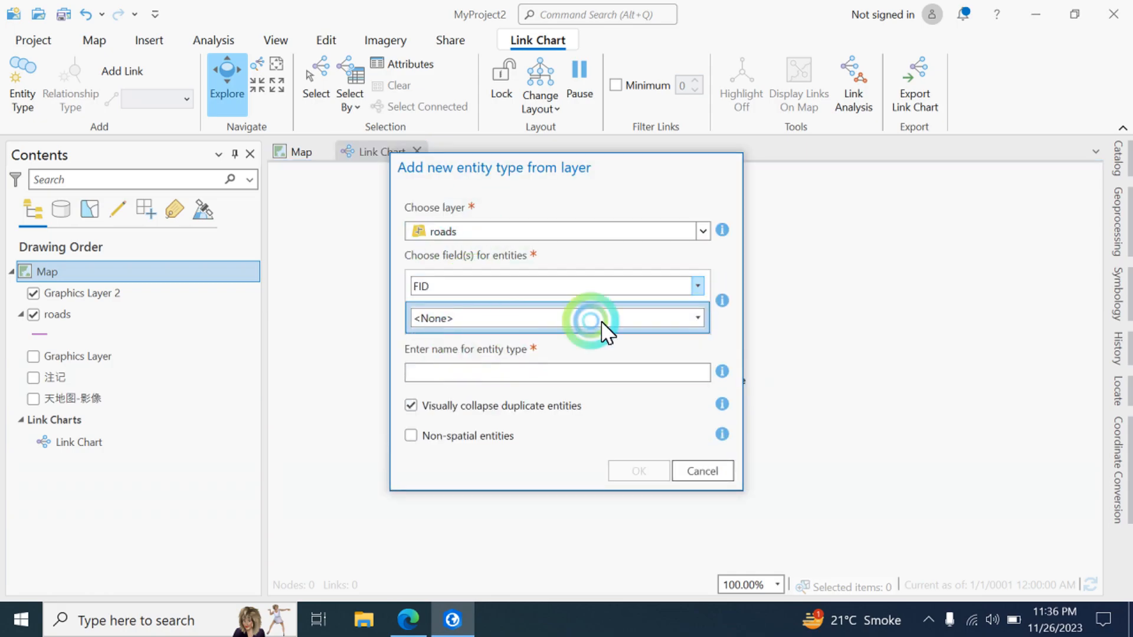
left_click(576, 321)
left_click(516, 329)
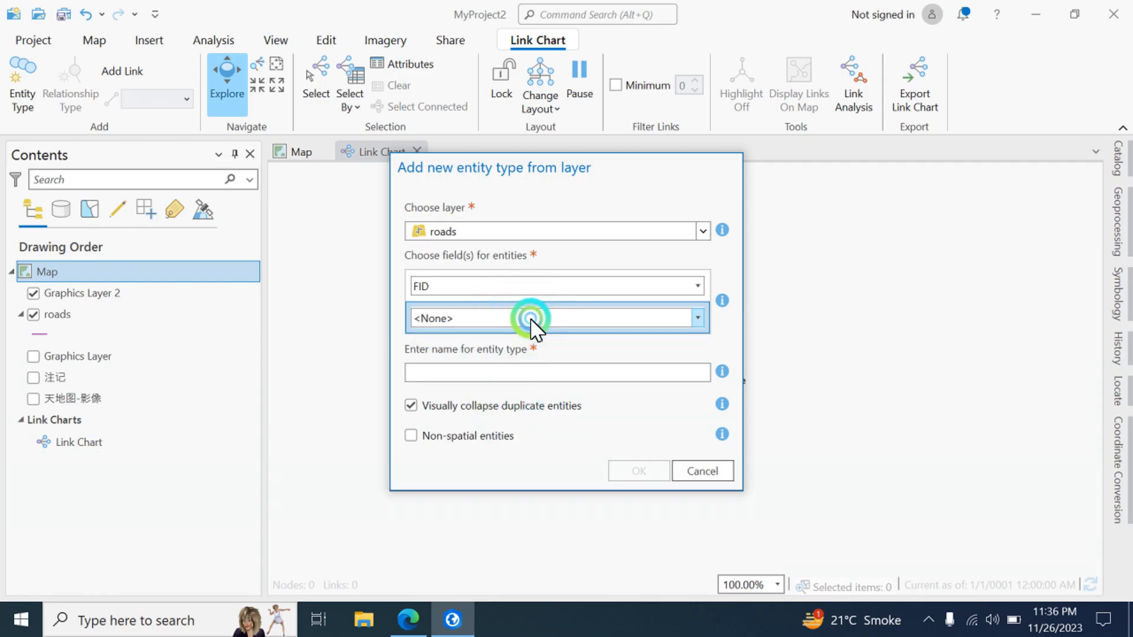
left_click(571, 372)
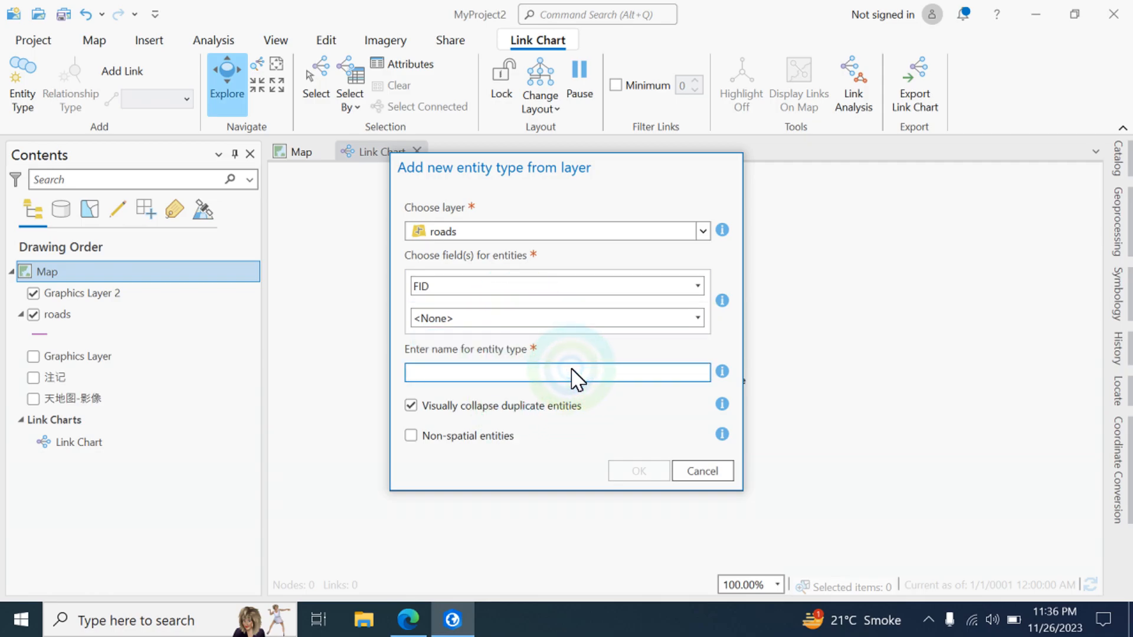
type("ID")
left_click(634, 467)
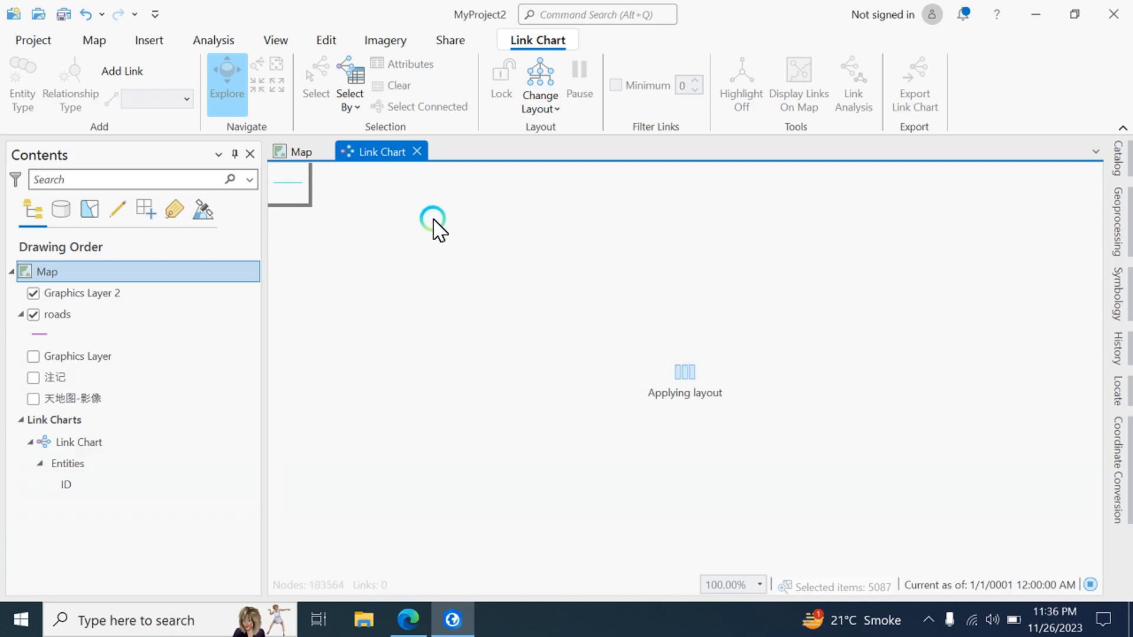
left_click(929, 621)
left_click(948, 582)
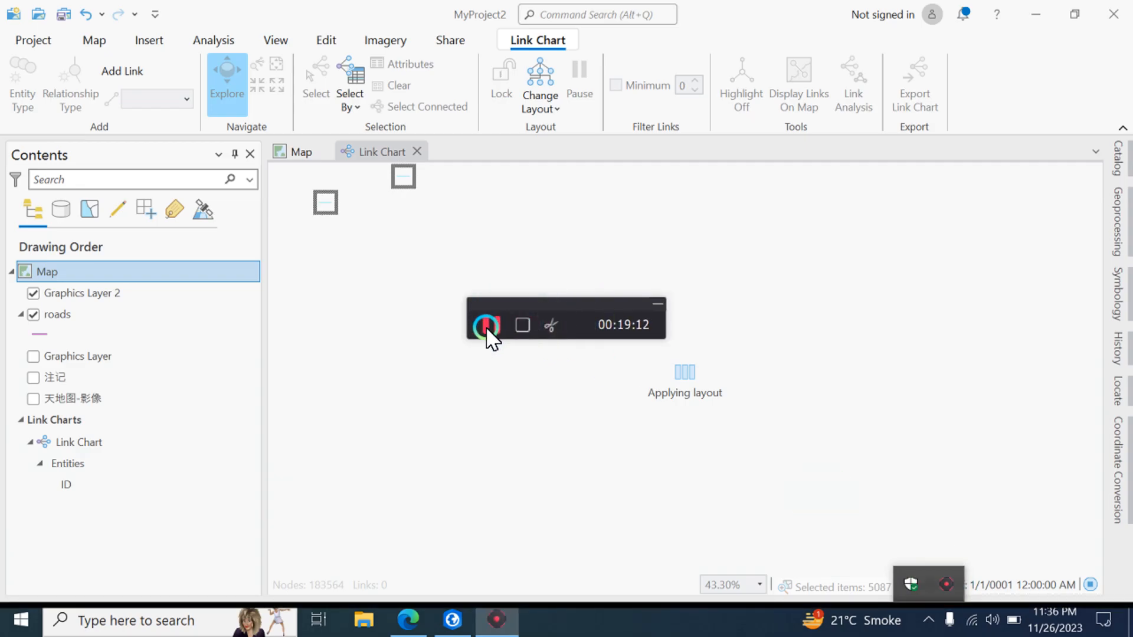
left_click(487, 326)
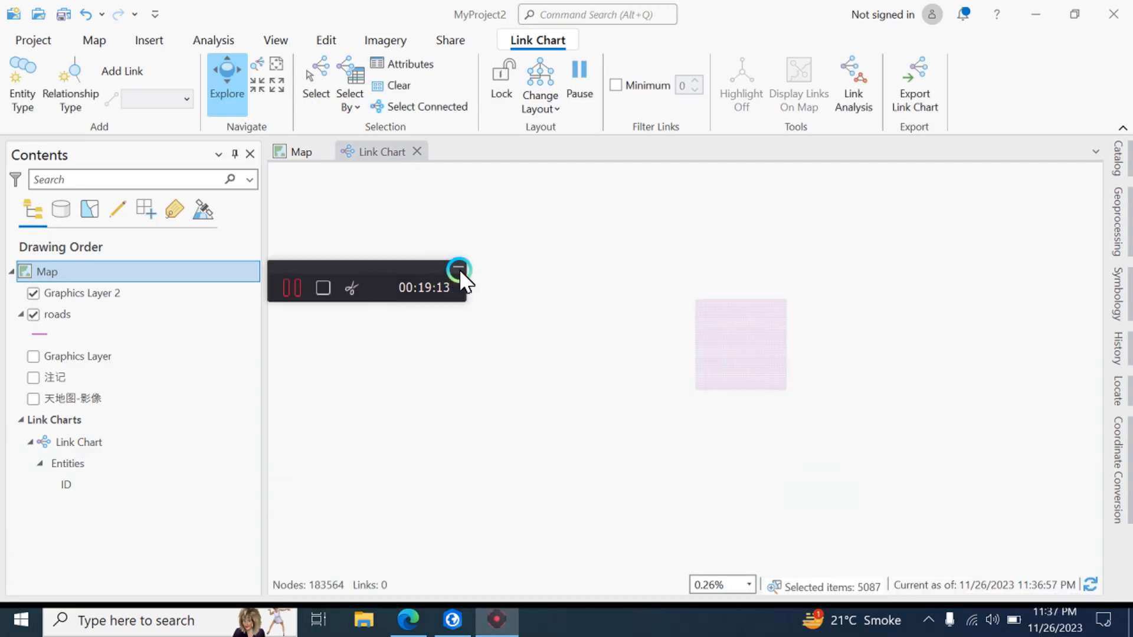
left_click(459, 269)
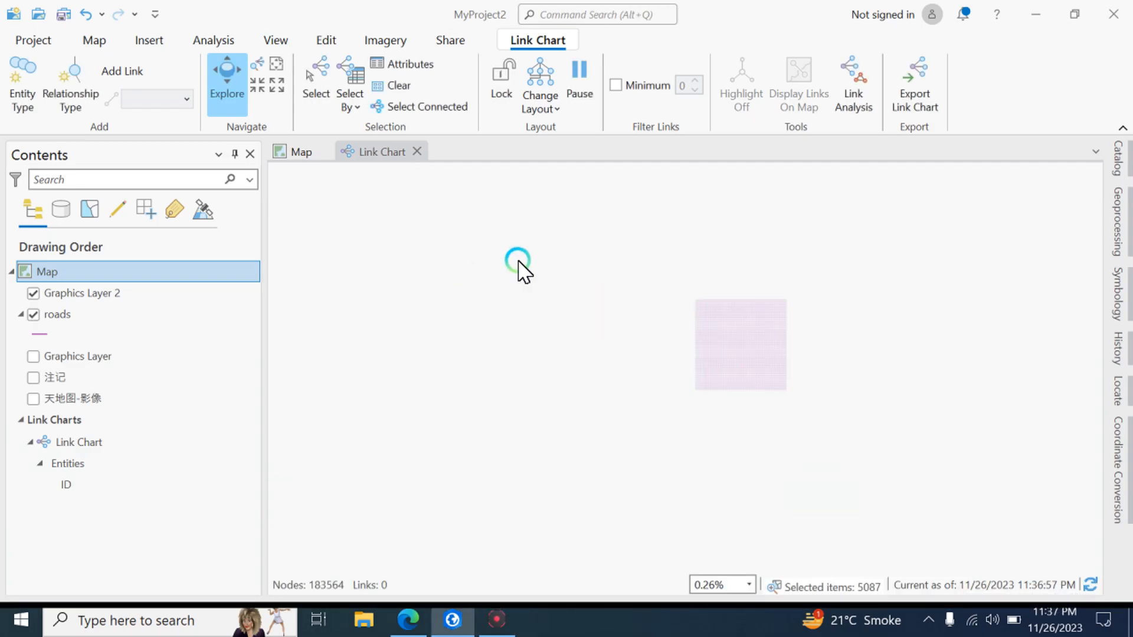
- Close the link chart view and return to the map
left_click(417, 152)
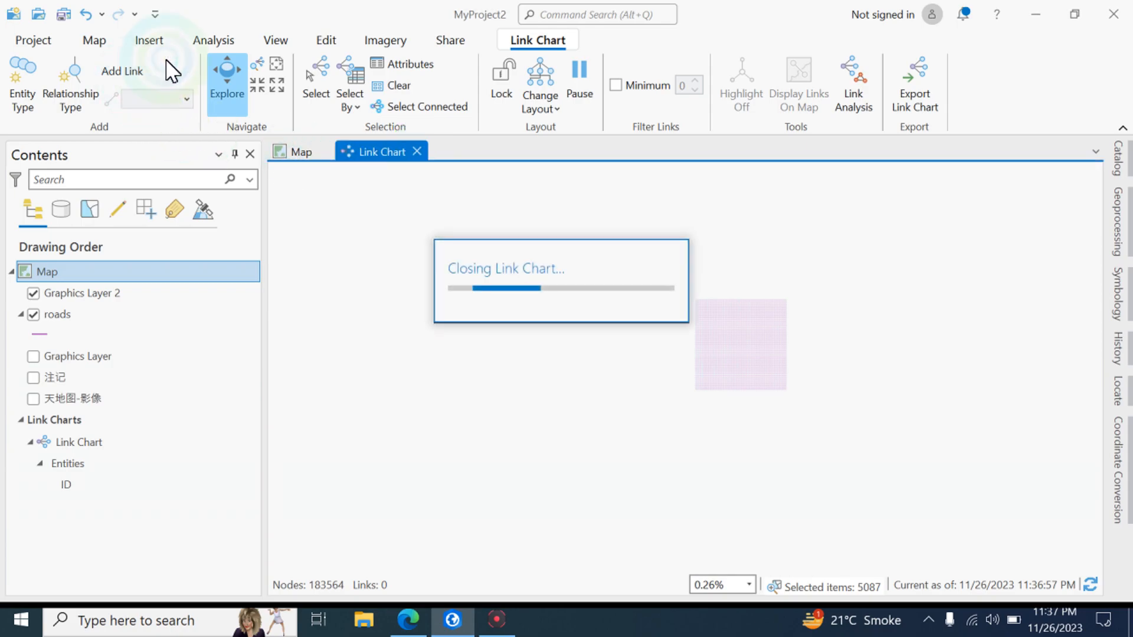
left_click(297, 152)
left_click(850, 483)
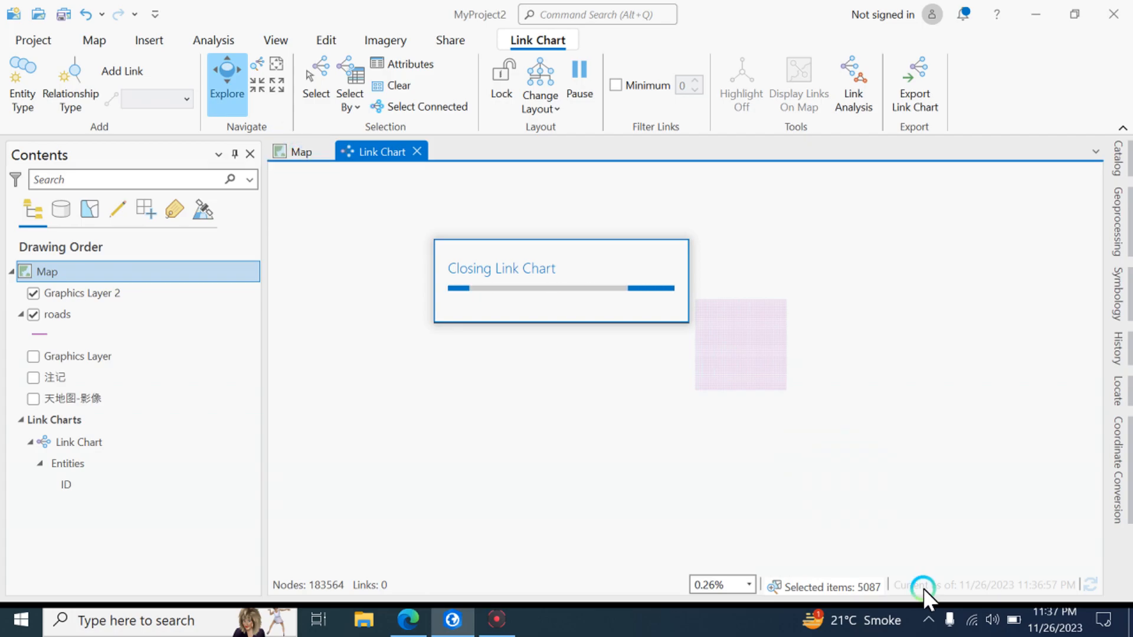
left_click(930, 620)
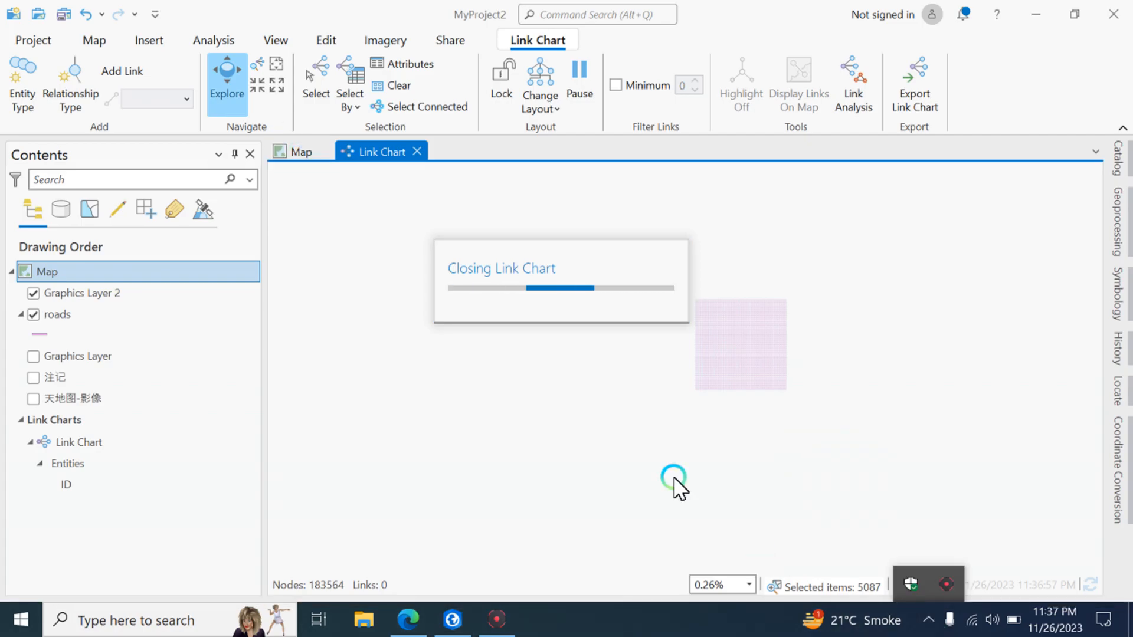
left_click(947, 589)
left_click(291, 289)
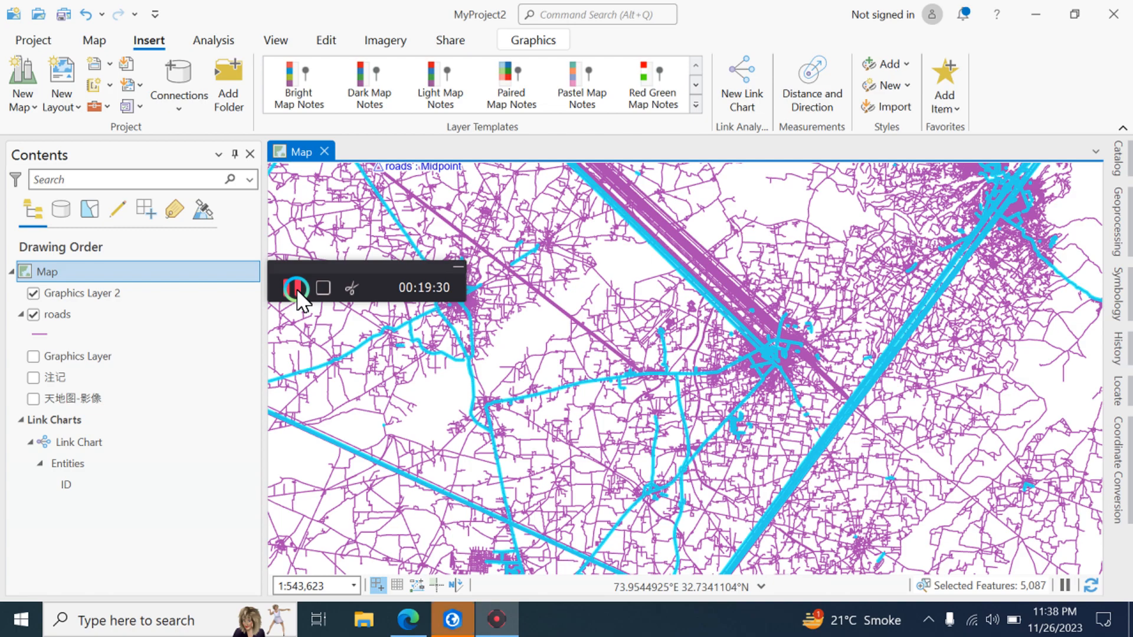
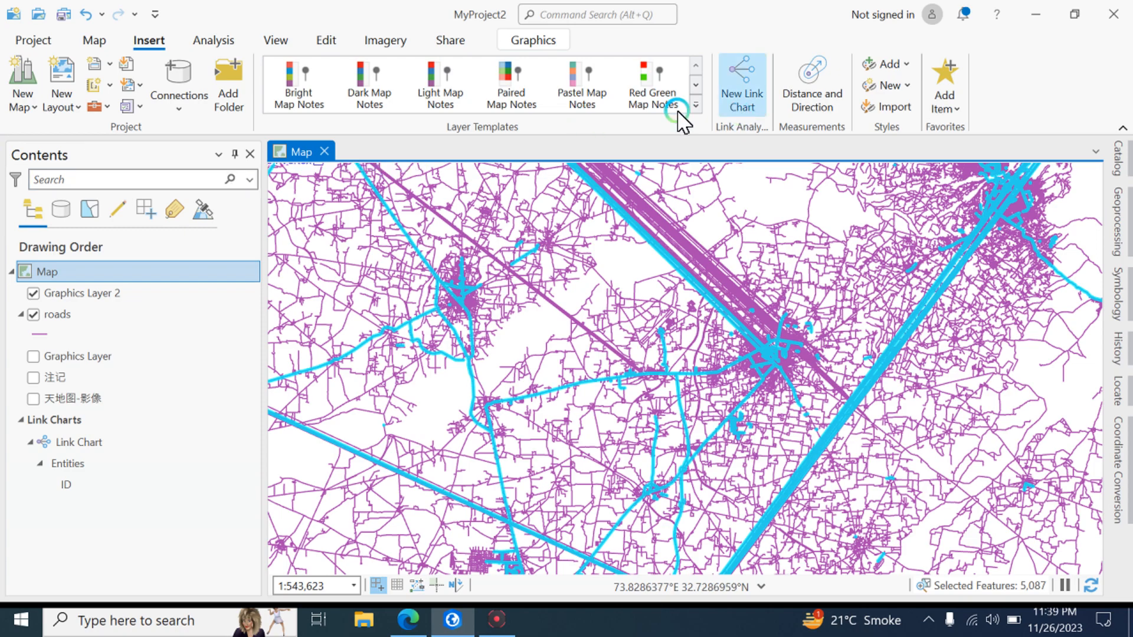
left_click(216, 41)
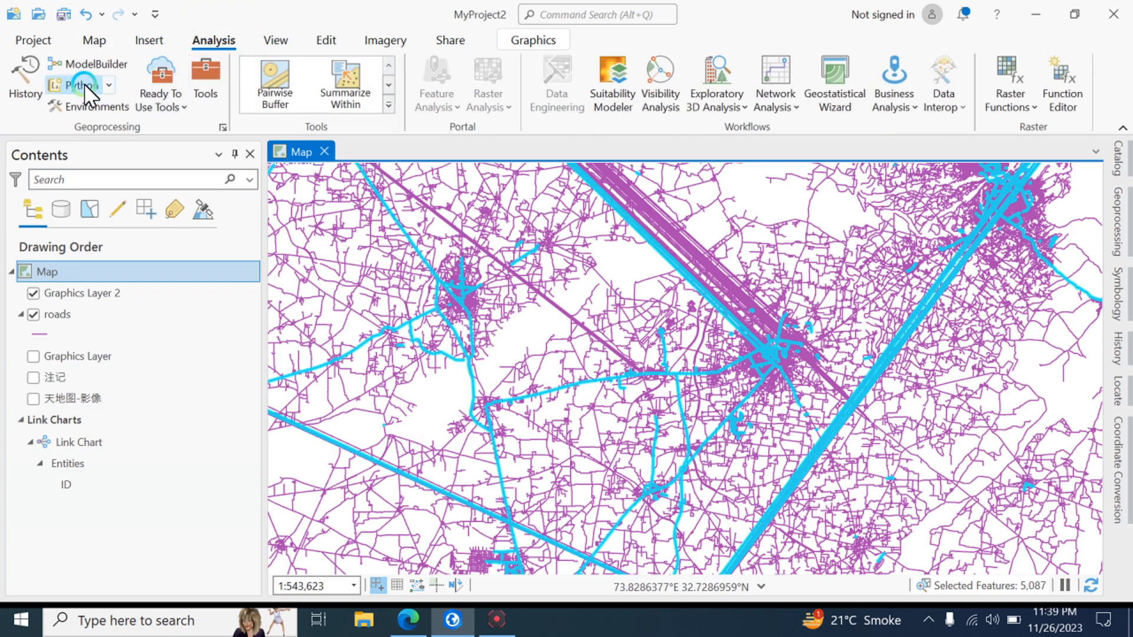
left_click(57, 65)
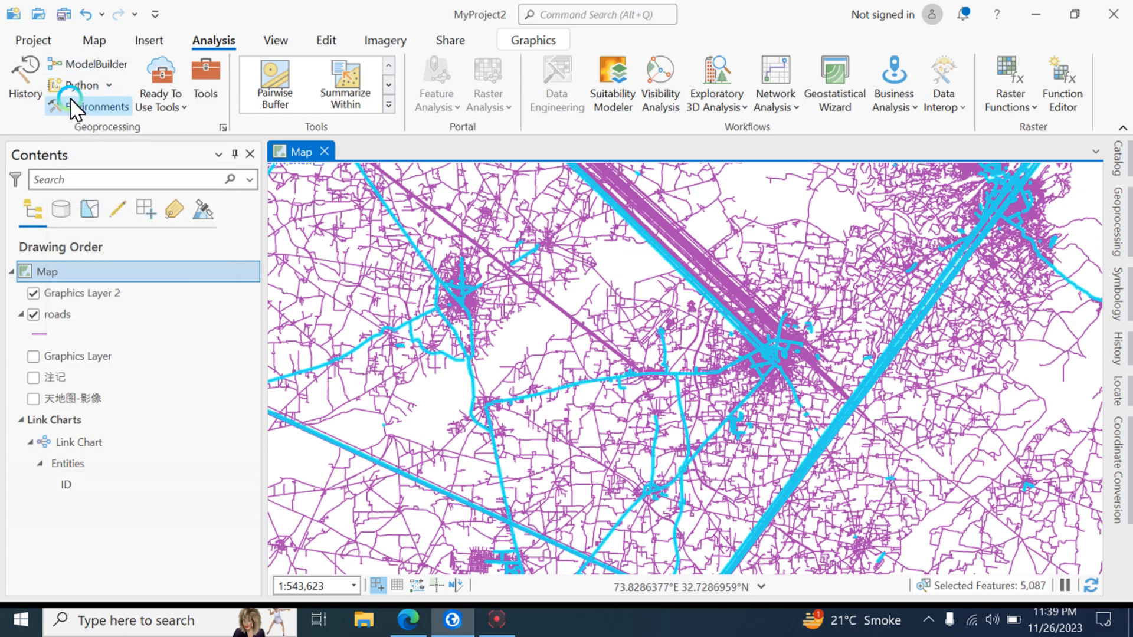
- Create a new blank geoprocessing model in ModelBuilder and bring its view to the front
left_click(95, 66)
left_click(314, 144)
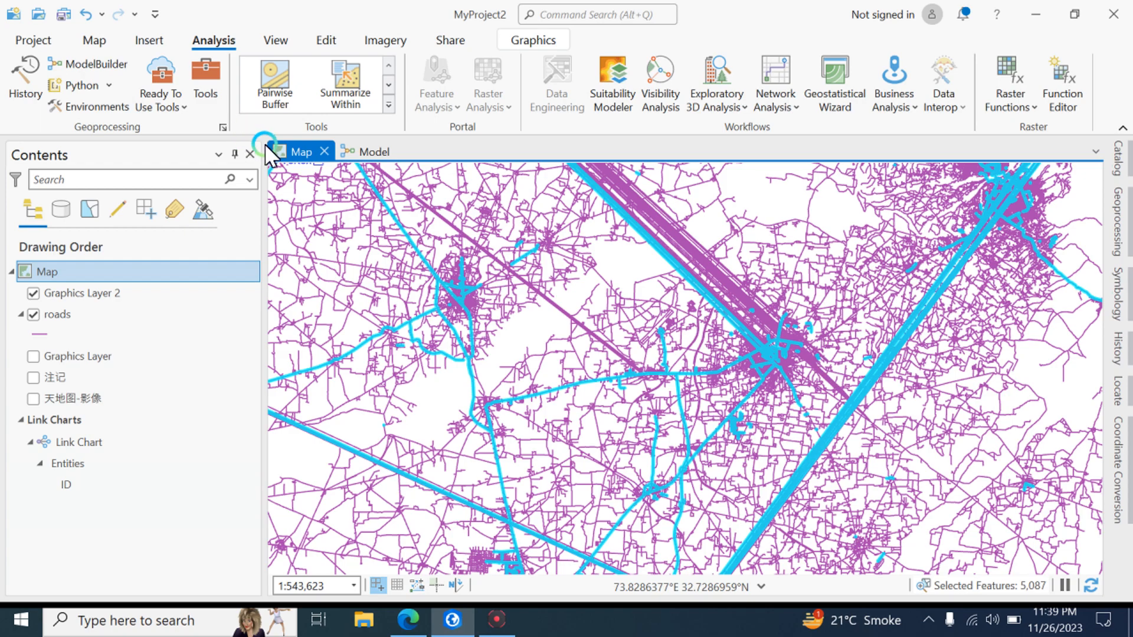
left_click(83, 58)
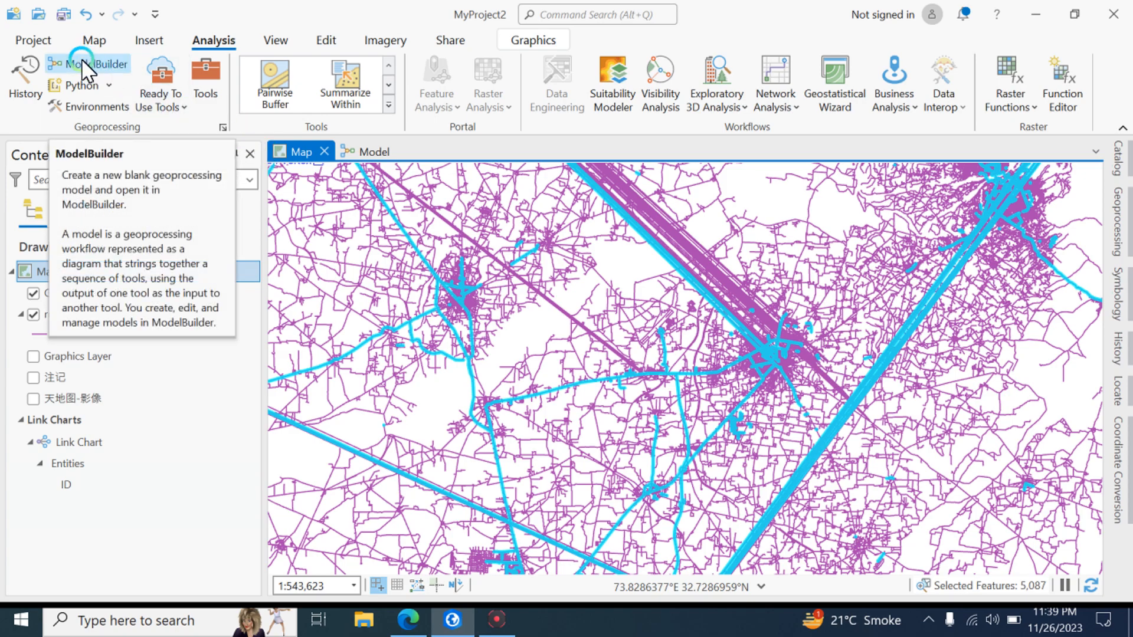
left_click(364, 152)
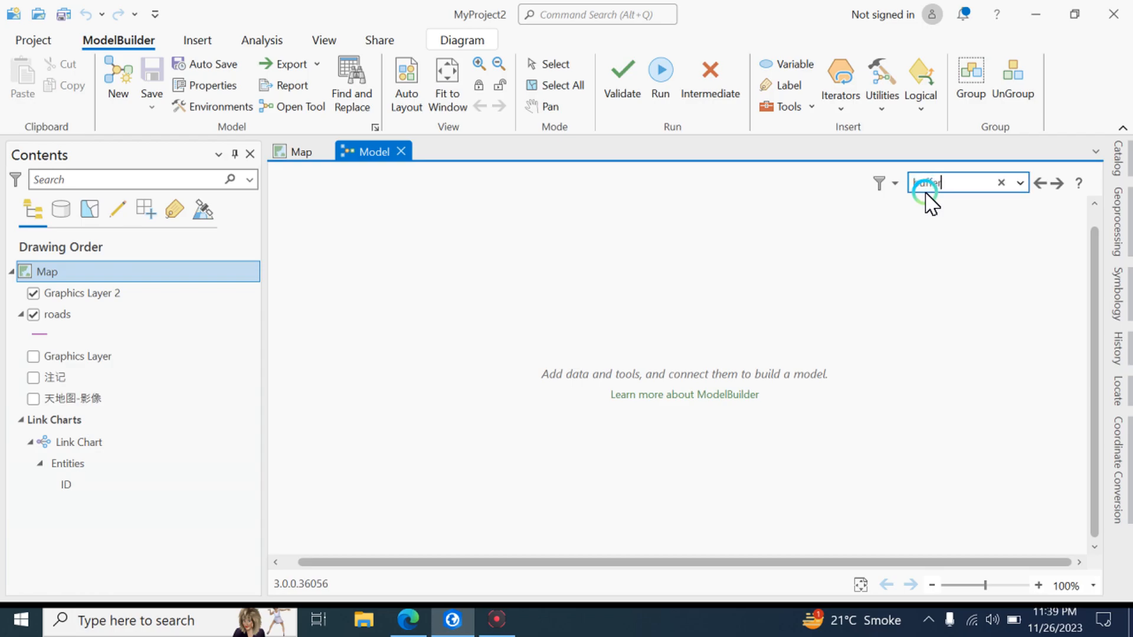
- Search the empty model for buffer, reusing the recent search entry, and clear the search text
left_click(1019, 182)
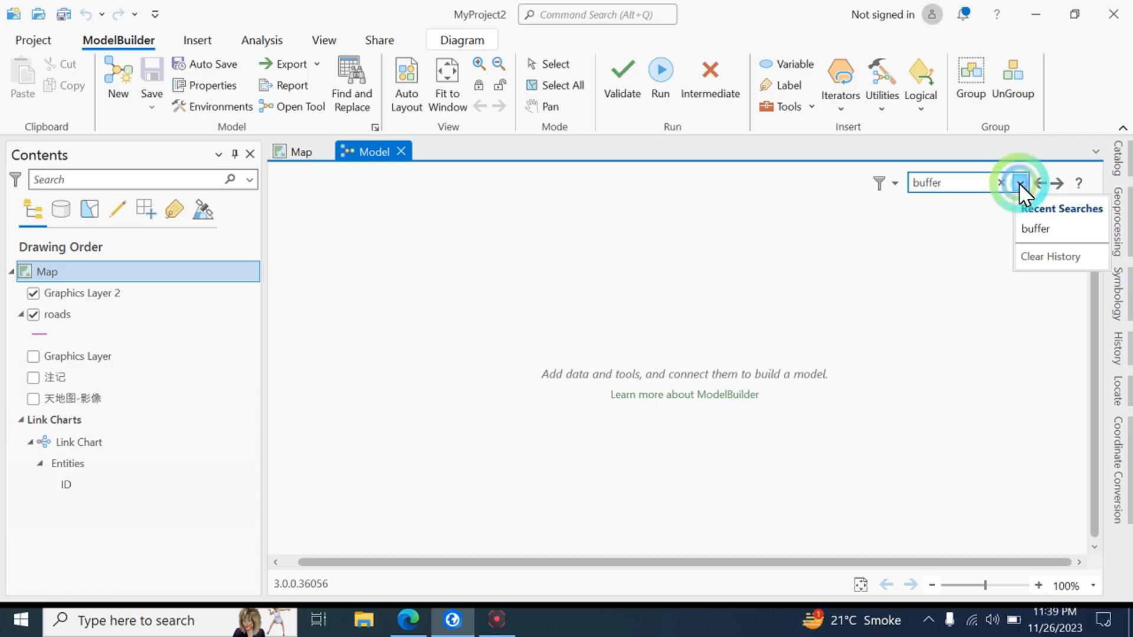
left_click(1023, 228)
left_click(1018, 183)
left_click(1032, 233)
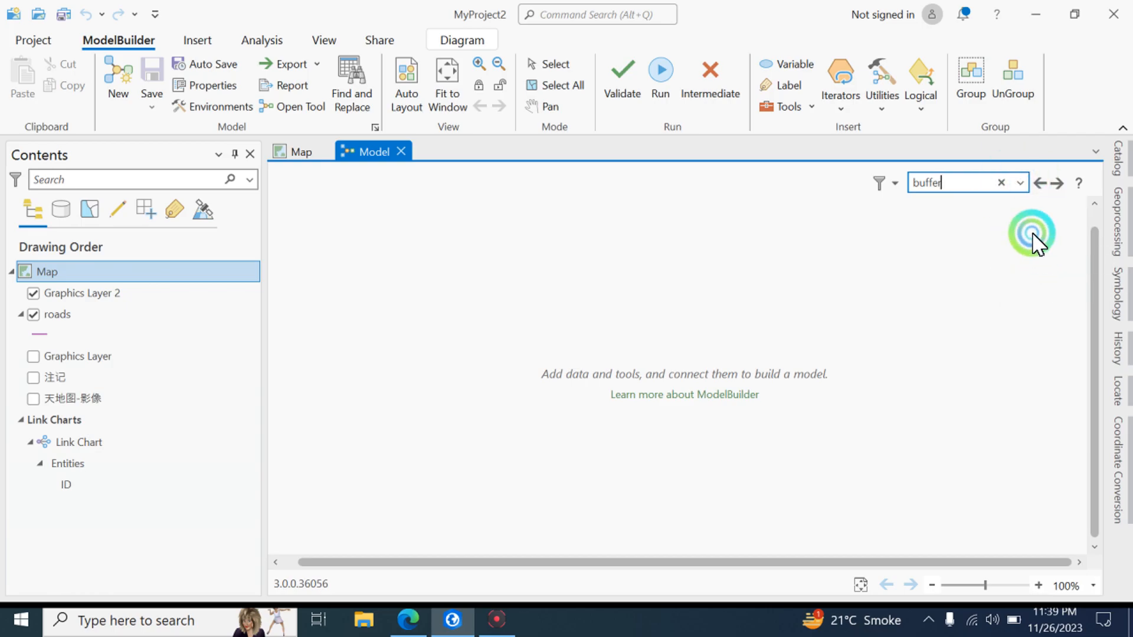
left_click(895, 183)
scroll(926, 289, "down", 3)
scroll(925, 282, "up", 3)
left_click(939, 211)
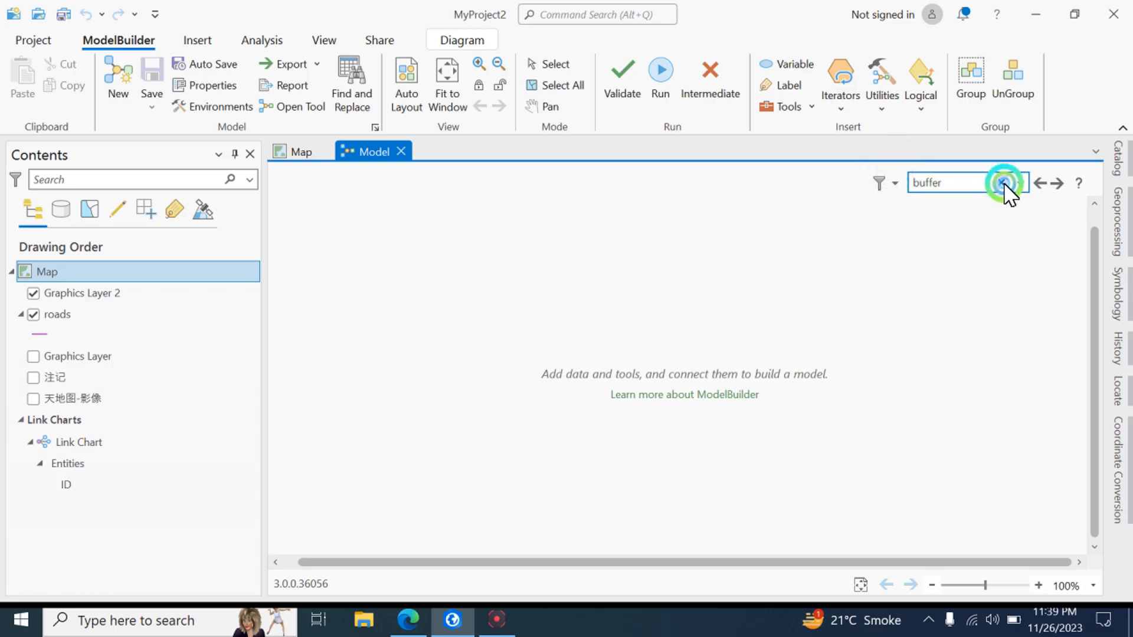
left_click_drag(956, 184, 844, 186)
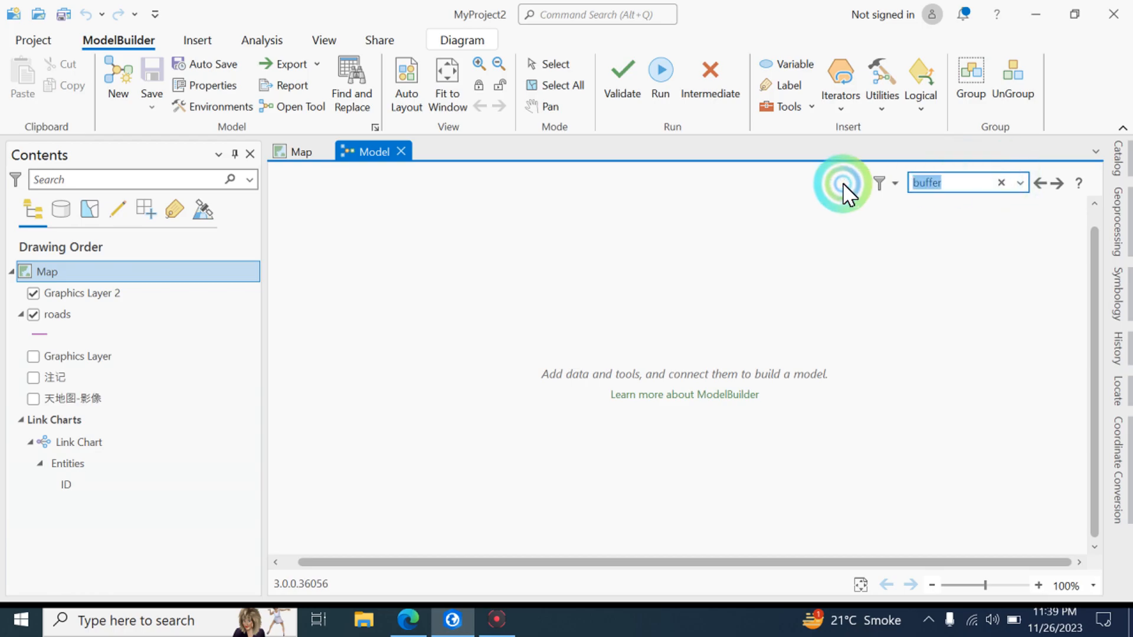
key("BackSpace")
left_click(630, 308)
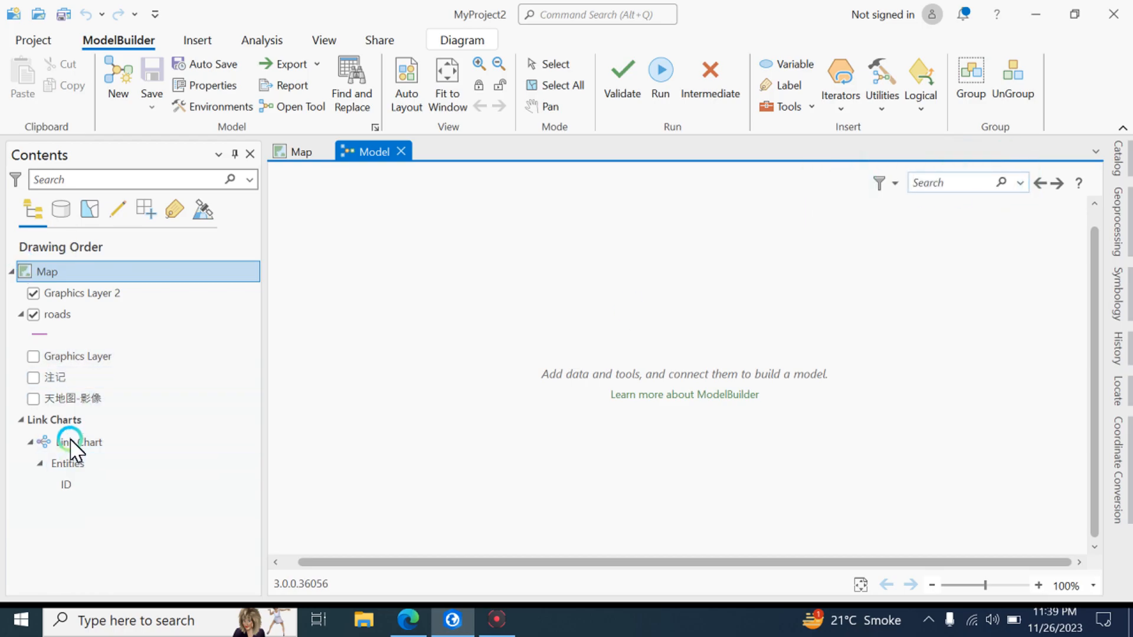
right_click(70, 421)
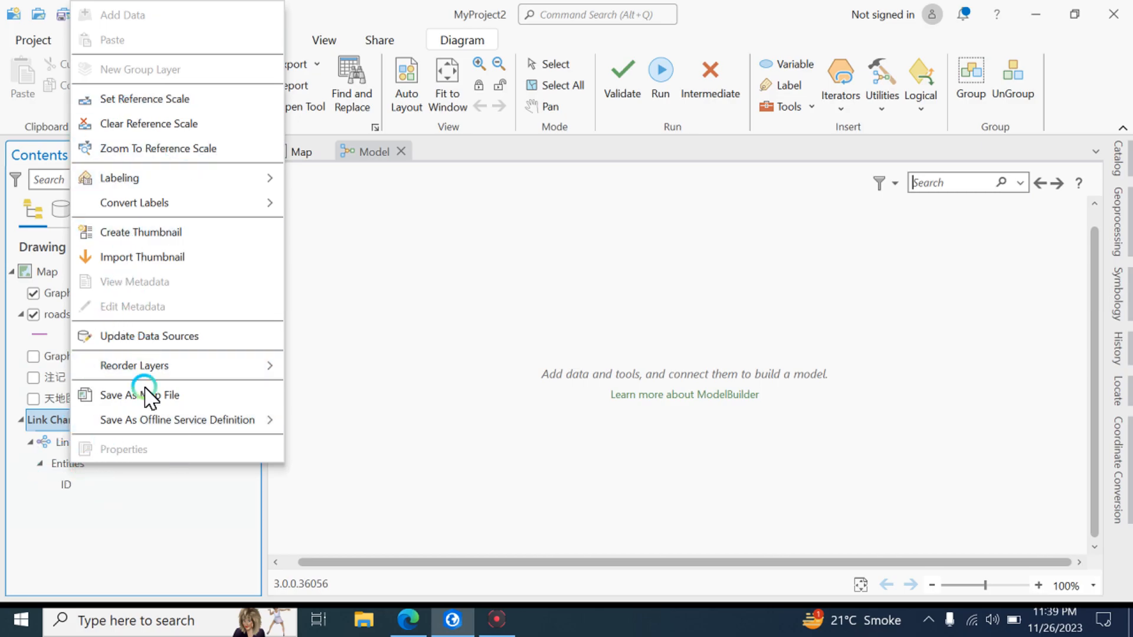
left_click(151, 539)
left_click(463, 170)
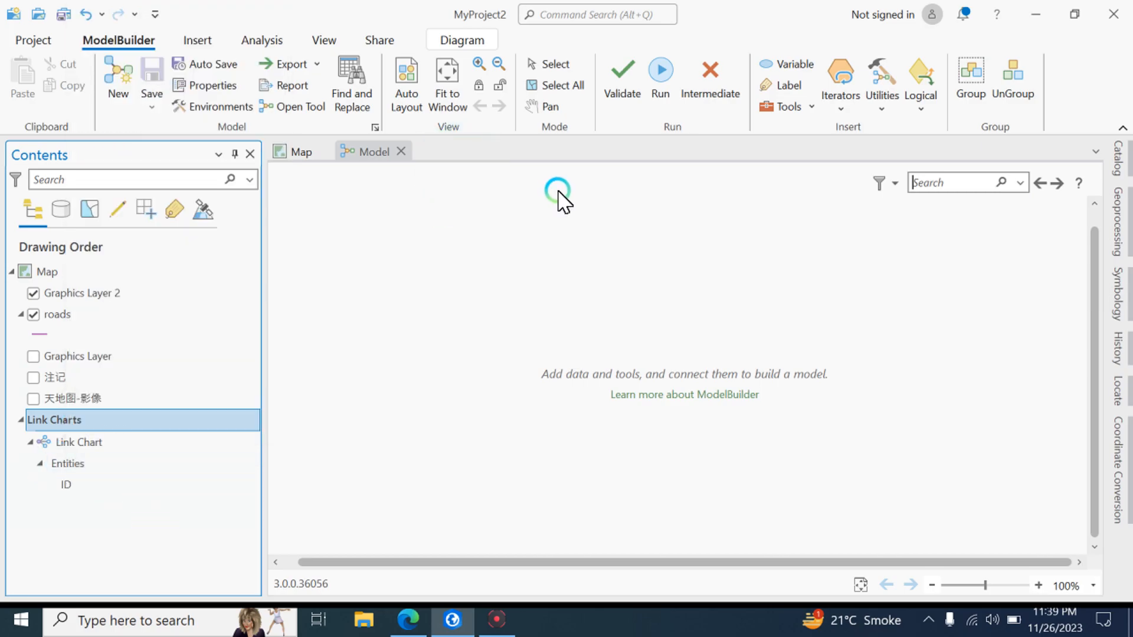
left_click(928, 620)
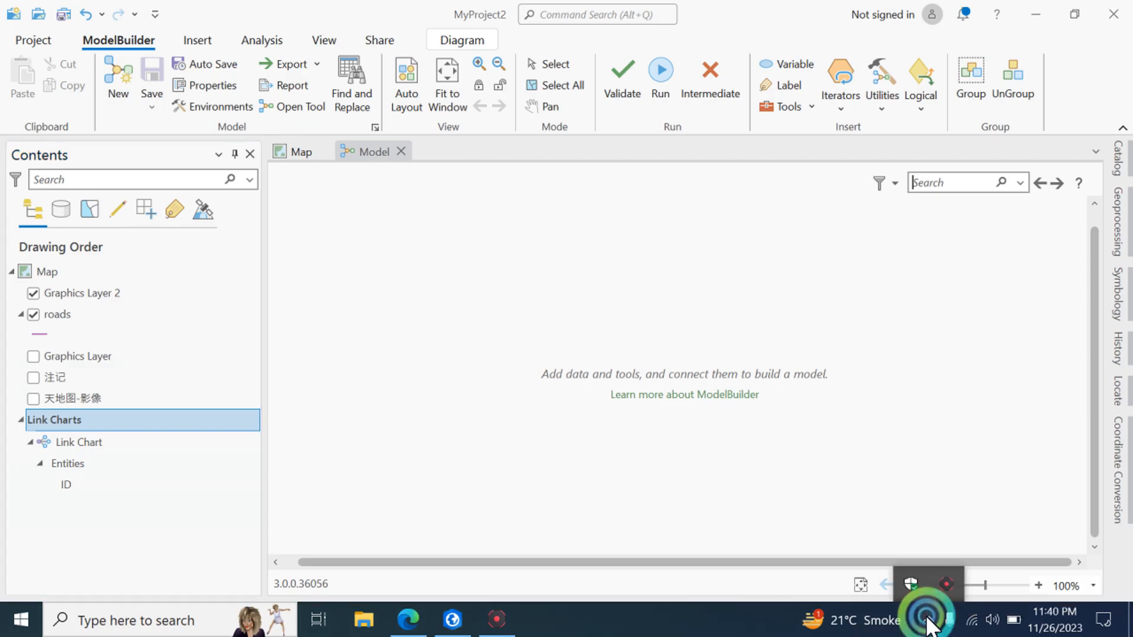
left_click(901, 575)
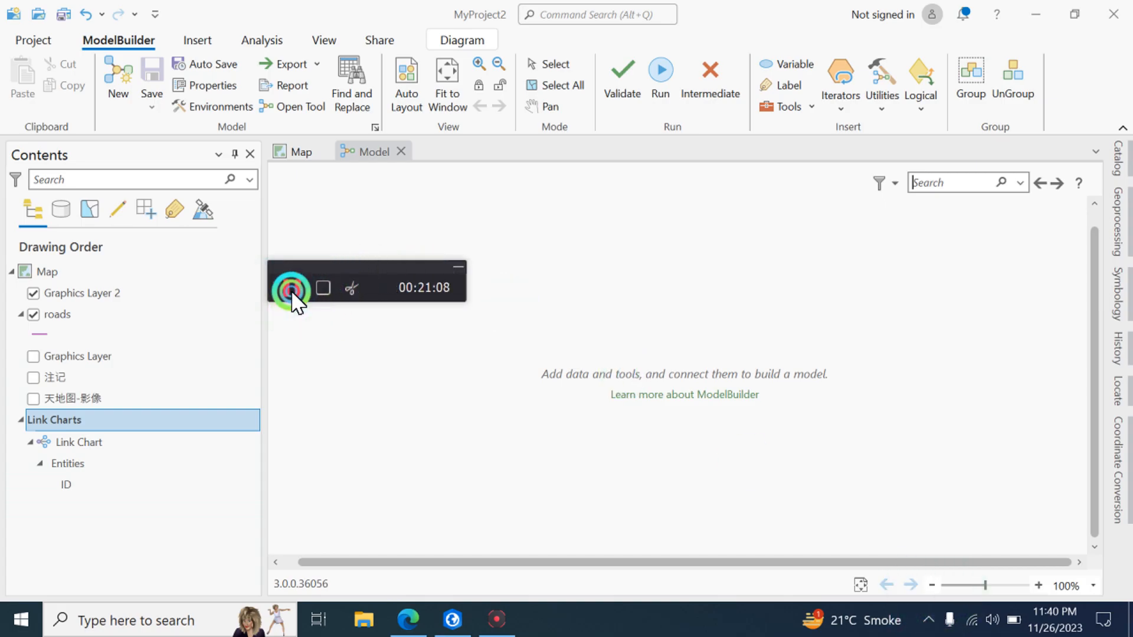
left_click(459, 265)
left_click(390, 152)
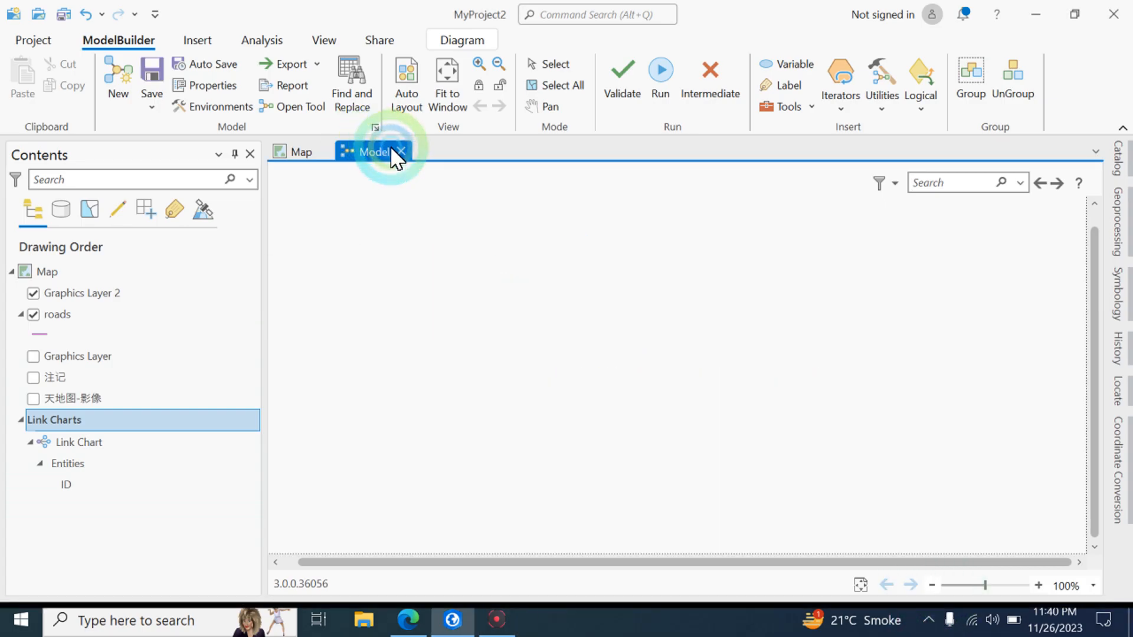
left_click(126, 80)
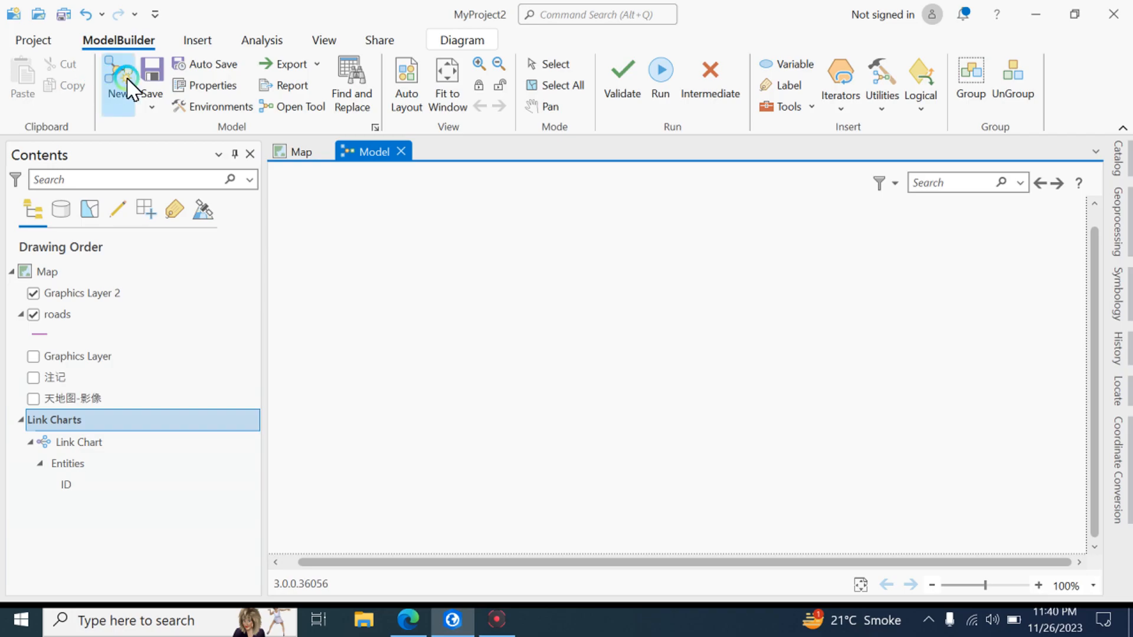
left_click(730, 69)
left_click(927, 182)
left_click(121, 110)
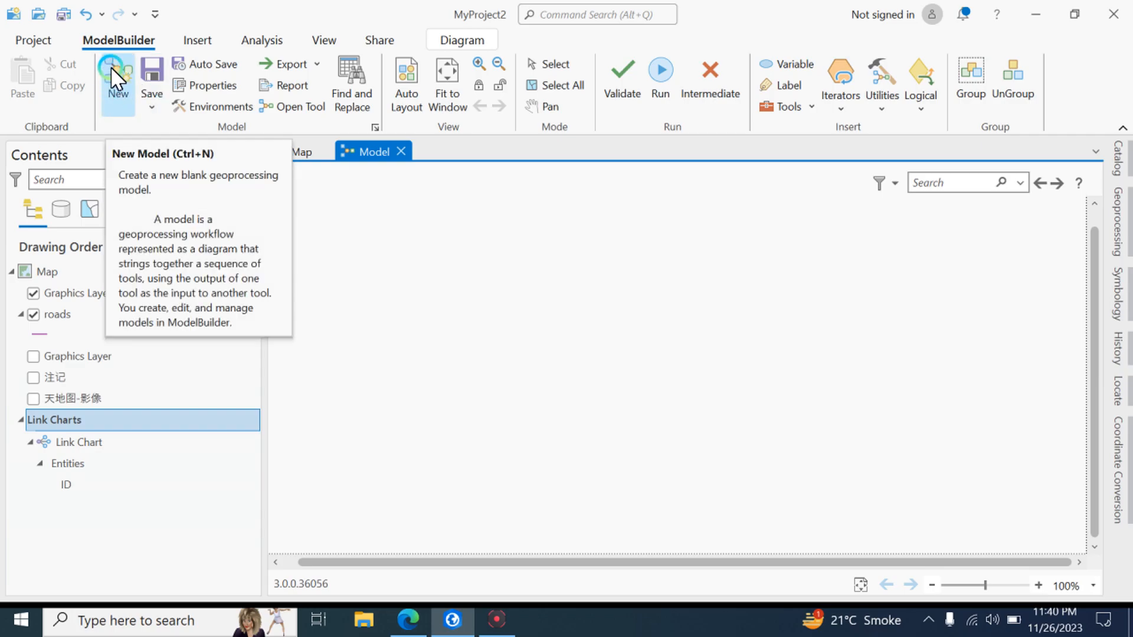
left_click(155, 75)
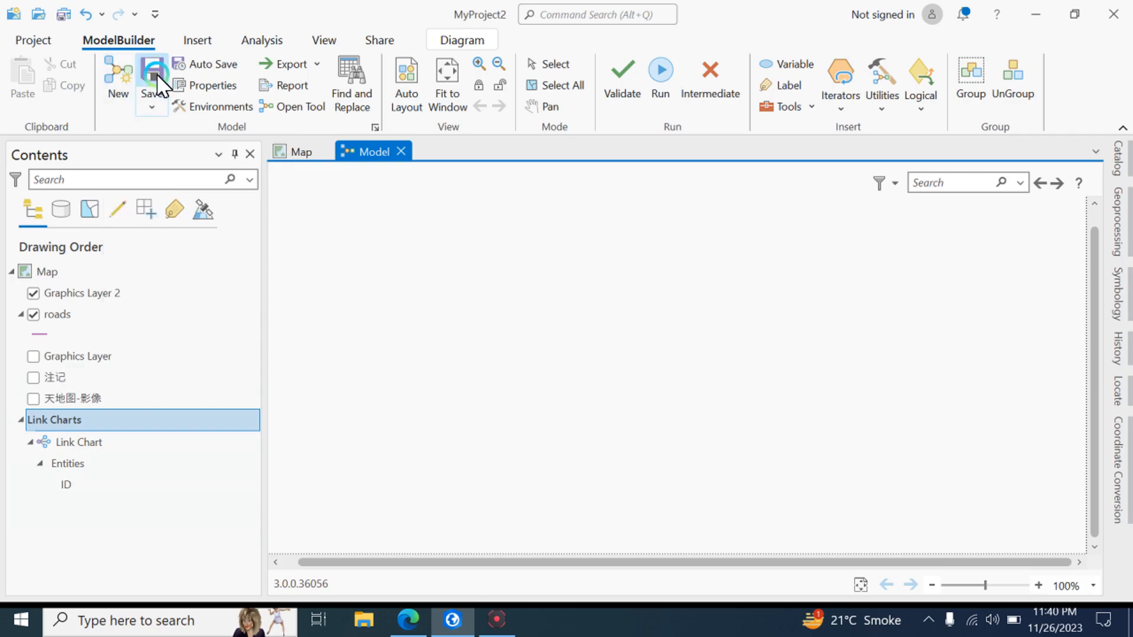
left_click(286, 108)
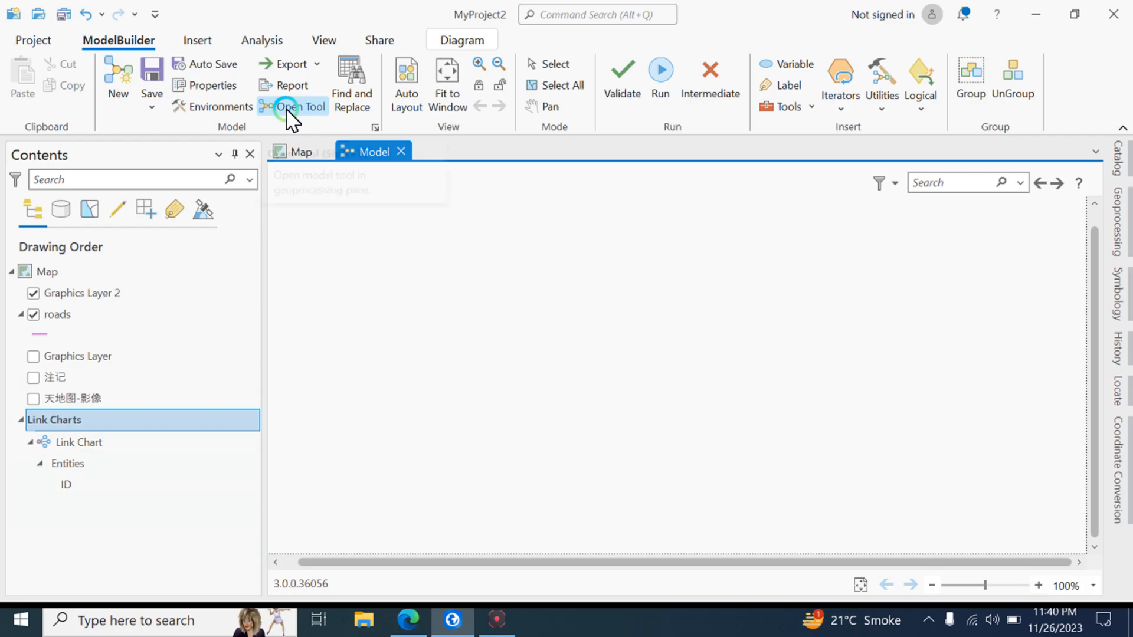
left_click(202, 64)
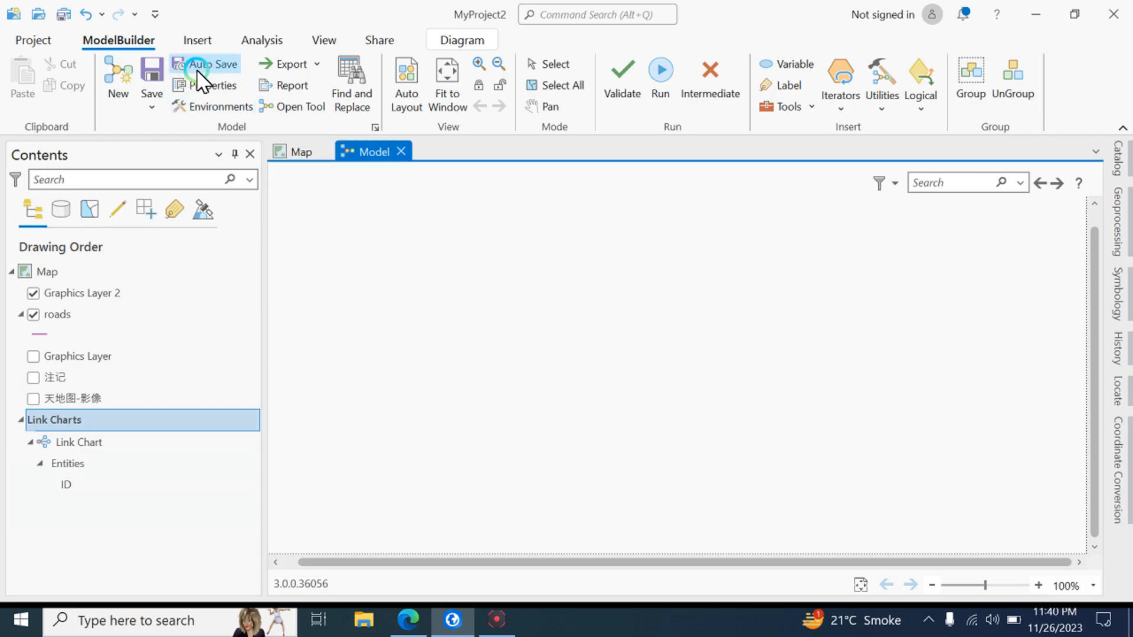
- Find the Buffer analysis tool with the search text buff and place it on the model canvas
left_click(812, 106)
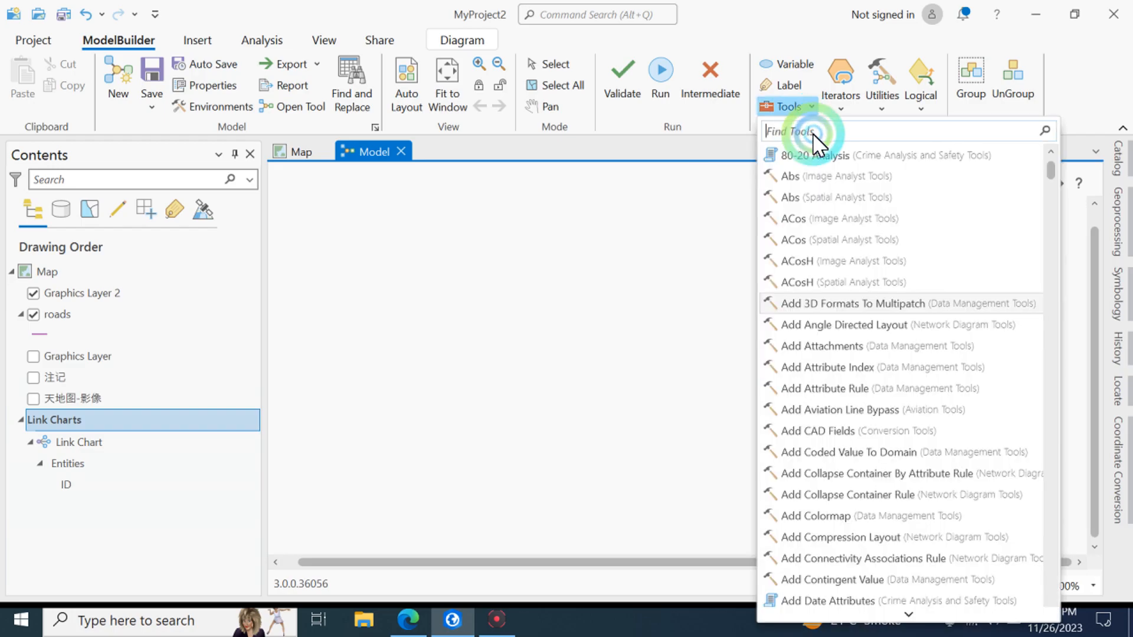
type("buff")
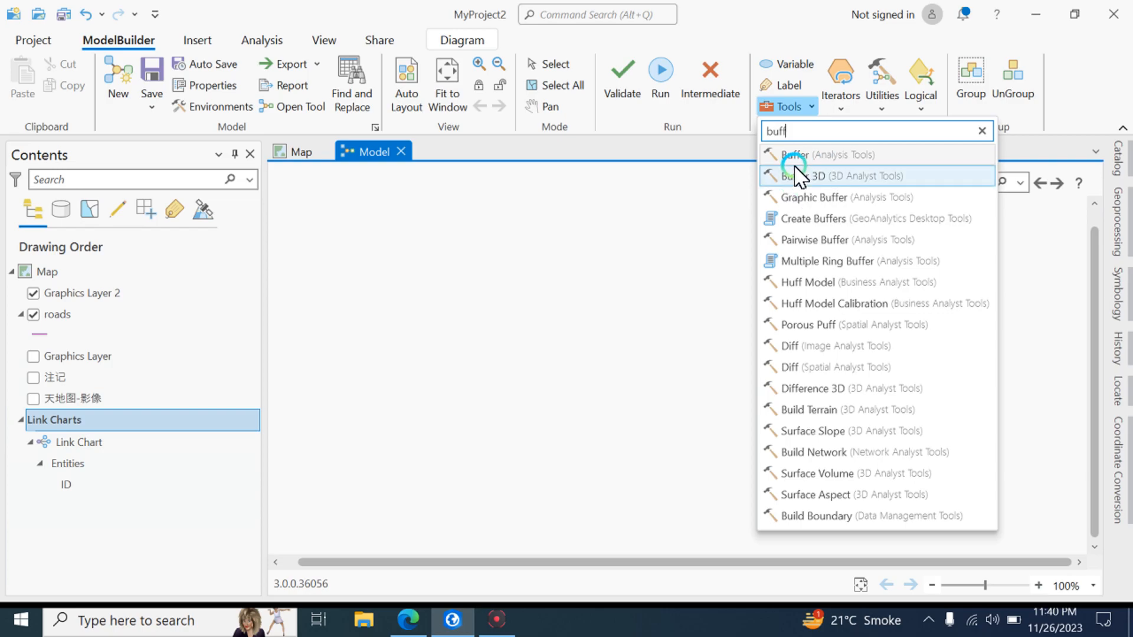
left_click_drag(796, 169, 437, 299)
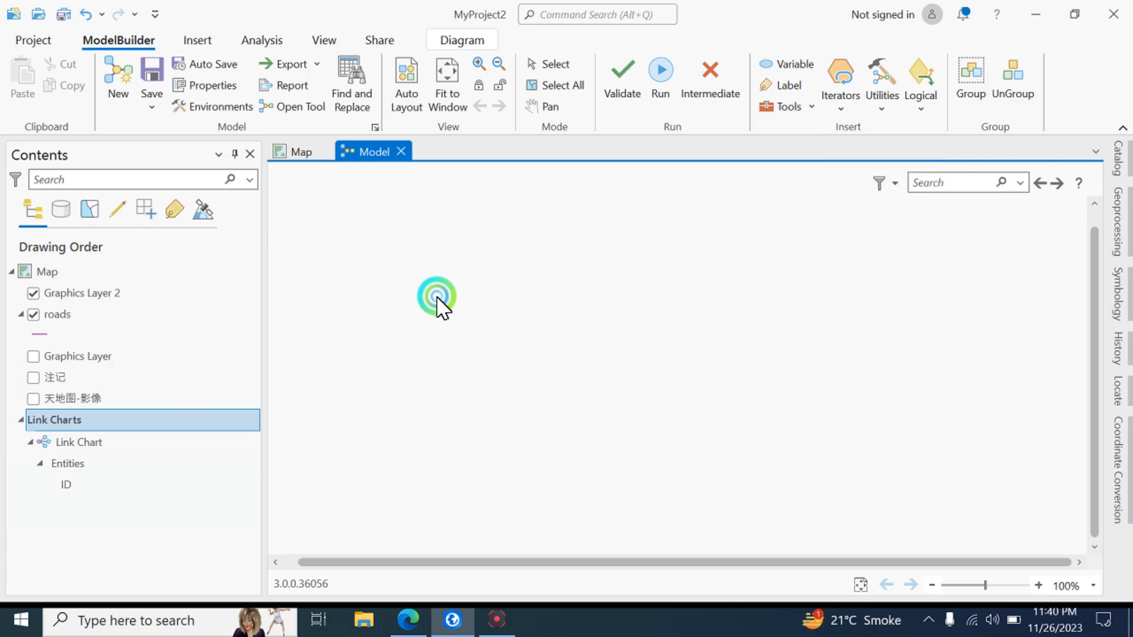
left_click_drag(488, 331, 469, 319)
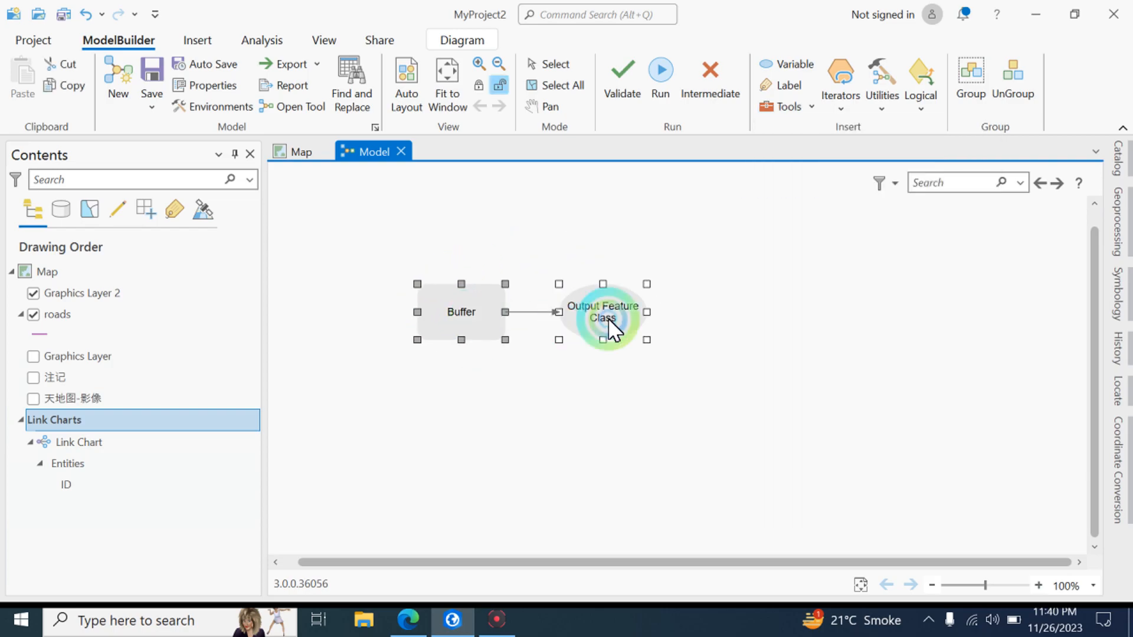
- Add the Difference 3D tool to the model and position it to the right of the Buffer output
left_click(811, 107)
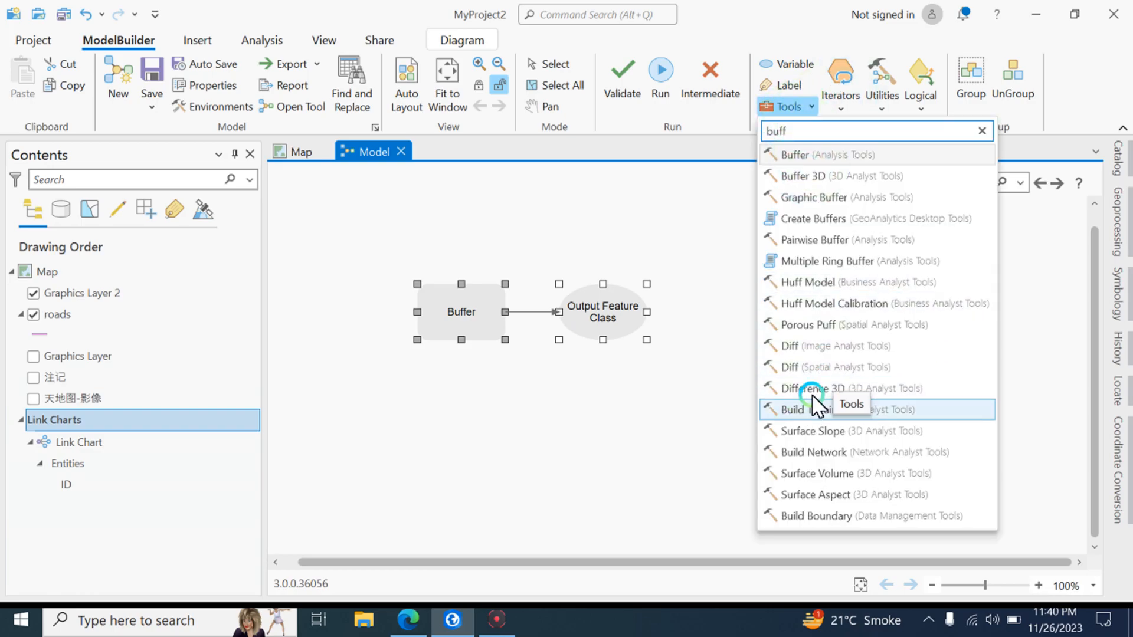
left_click(808, 389)
left_click(533, 407)
left_click(591, 437)
left_click_drag(592, 435, 774, 311)
- Arrange the model elements with Auto Layout and move the Buffer tool's output slightly up and to the right
left_click(619, 318)
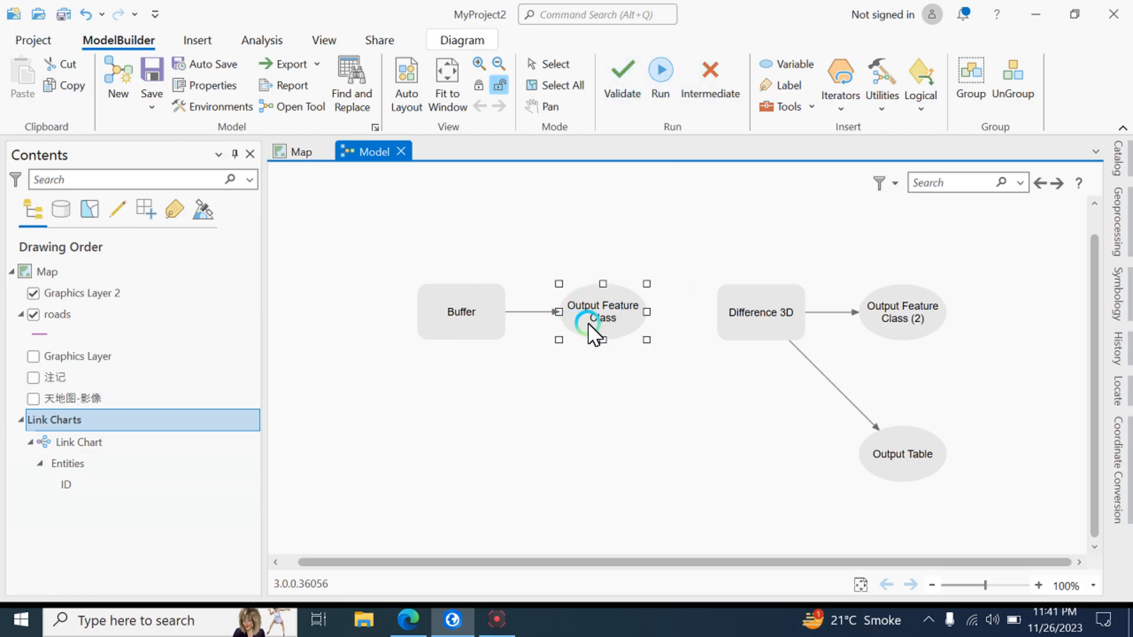
left_click(405, 73)
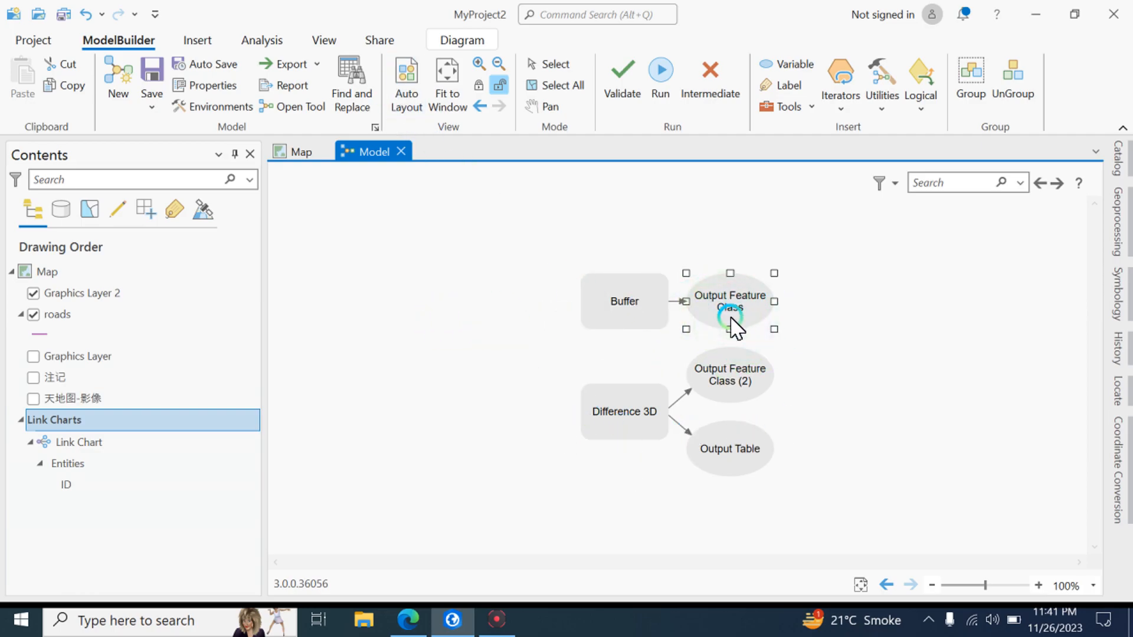
left_click_drag(735, 310, 761, 295)
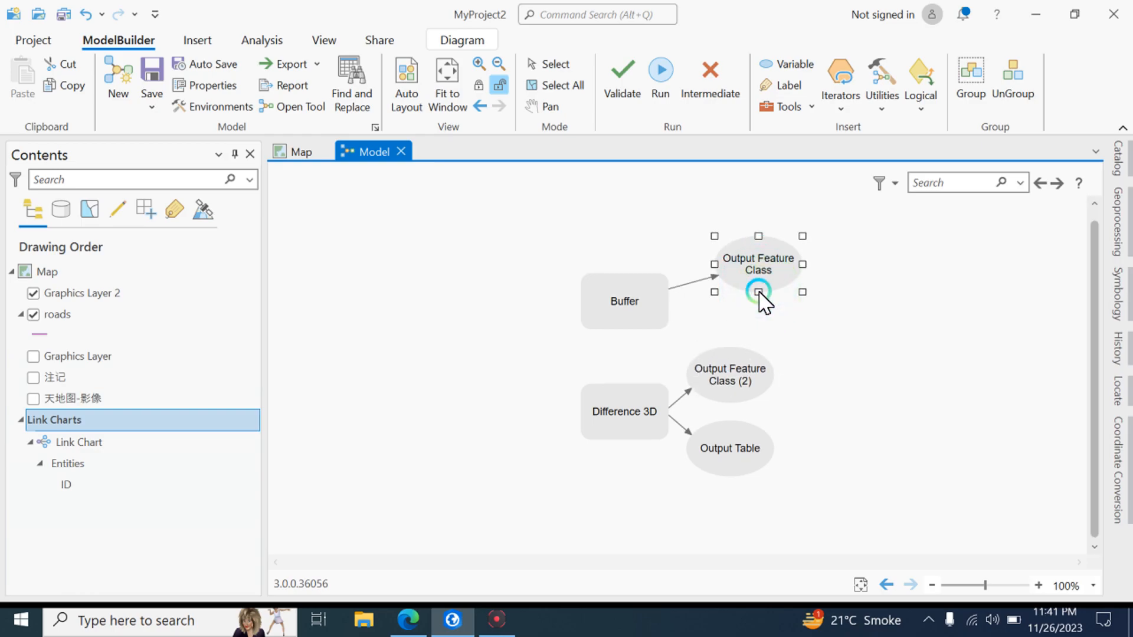
- Try to connect the Buffer tool directly to the Difference 3D output feature class
mouse_move(623, 306)
left_mouse_down()
mouse_move(625, 397)
mouse_move(734, 362)
left_mouse_up()
left_click(696, 338)
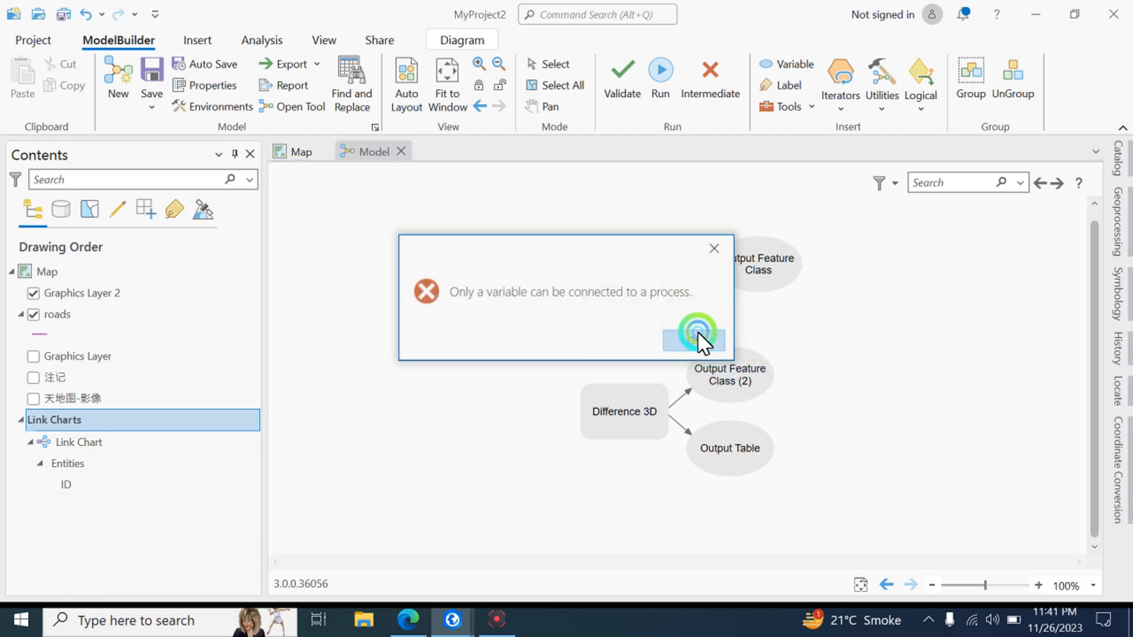
left_click(625, 310)
left_click(710, 349)
- Connect the Buffer output feature class to the Difference 3D tool as its Input Features
left_click_drag(790, 282, 623, 401)
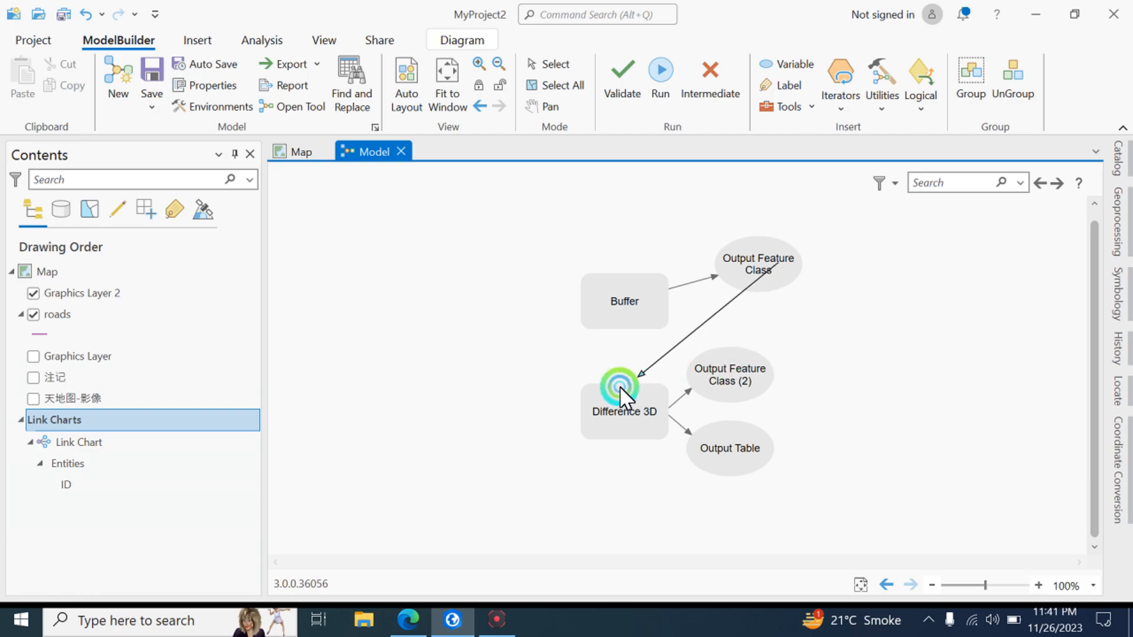
left_click(678, 413)
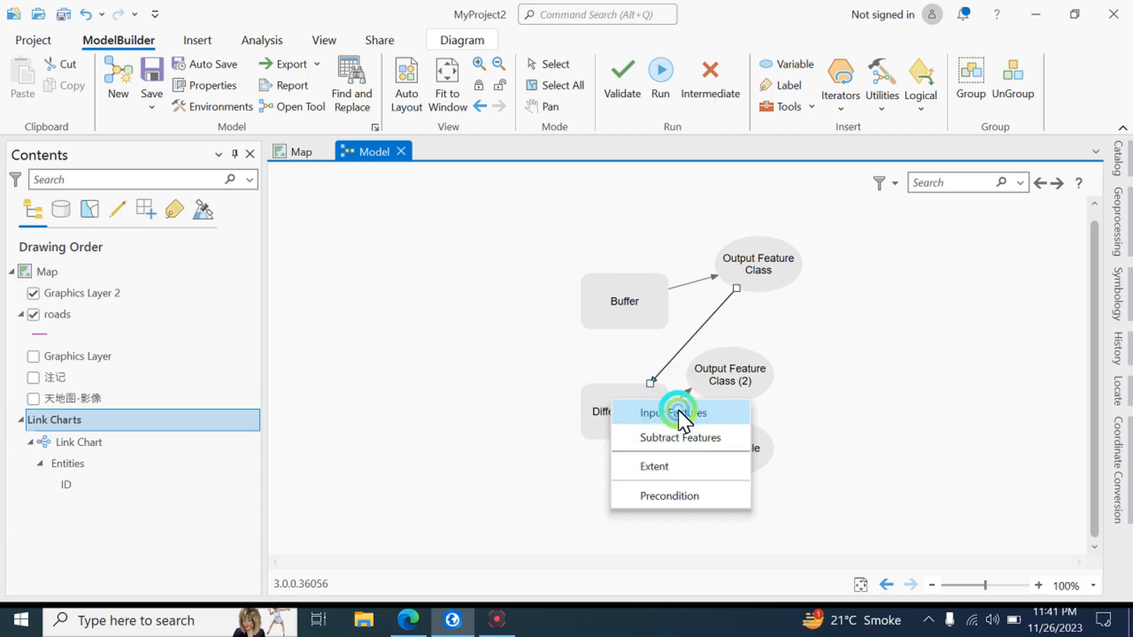
left_click(678, 412)
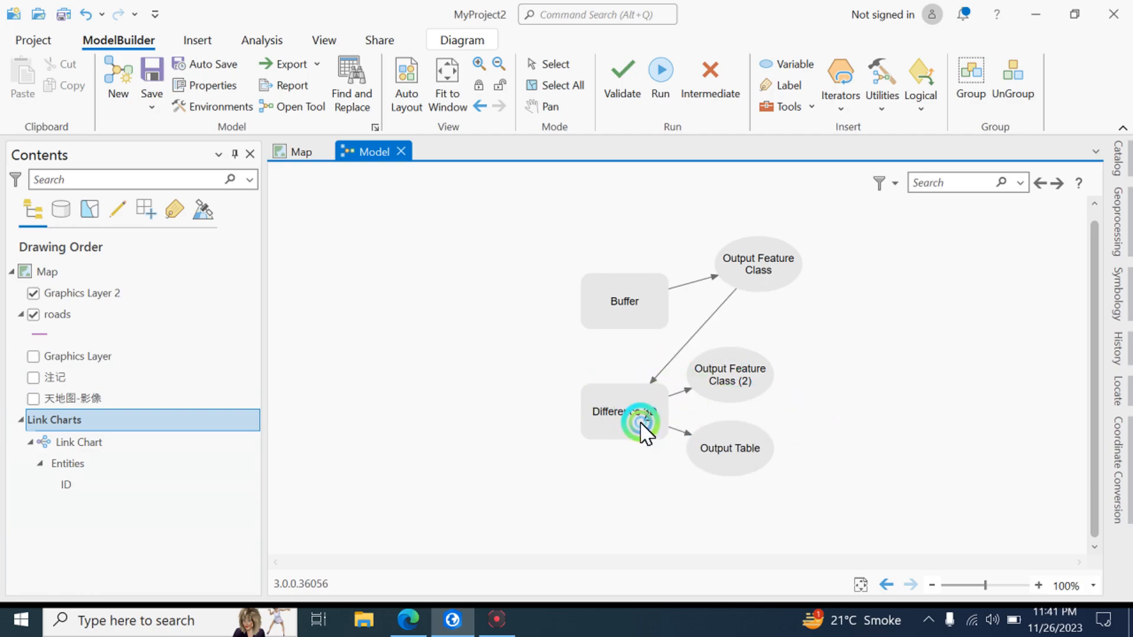
- Move Output Feature Class (2) away from Difference 3D and rearrange the whole model with Auto Layout
left_click_drag(729, 368, 855, 382)
left_click(730, 381)
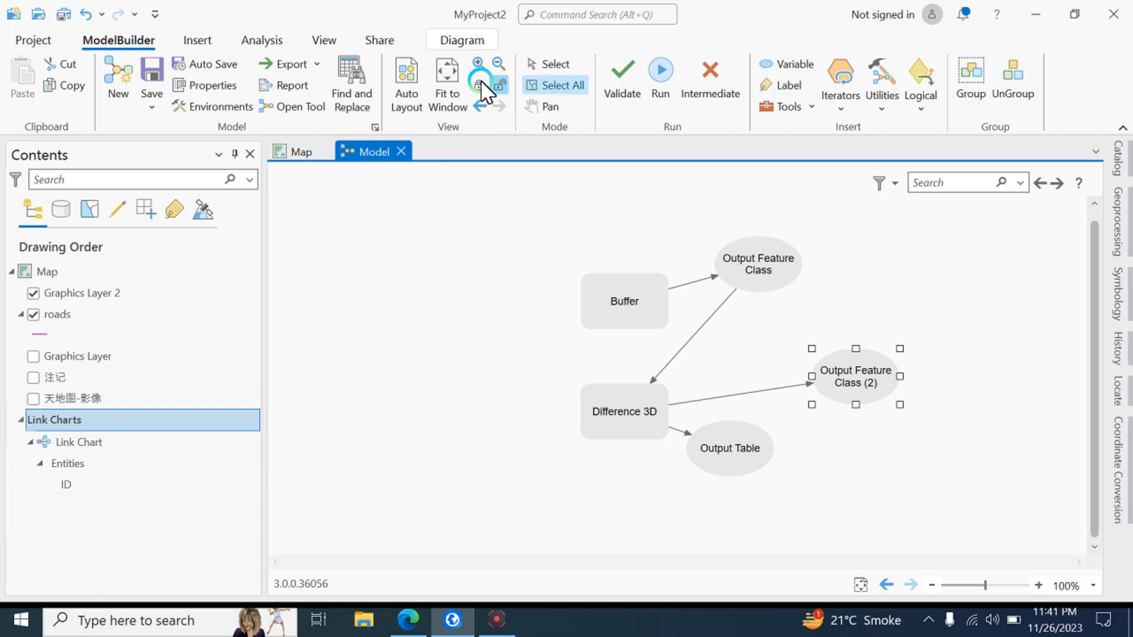
left_click(410, 76)
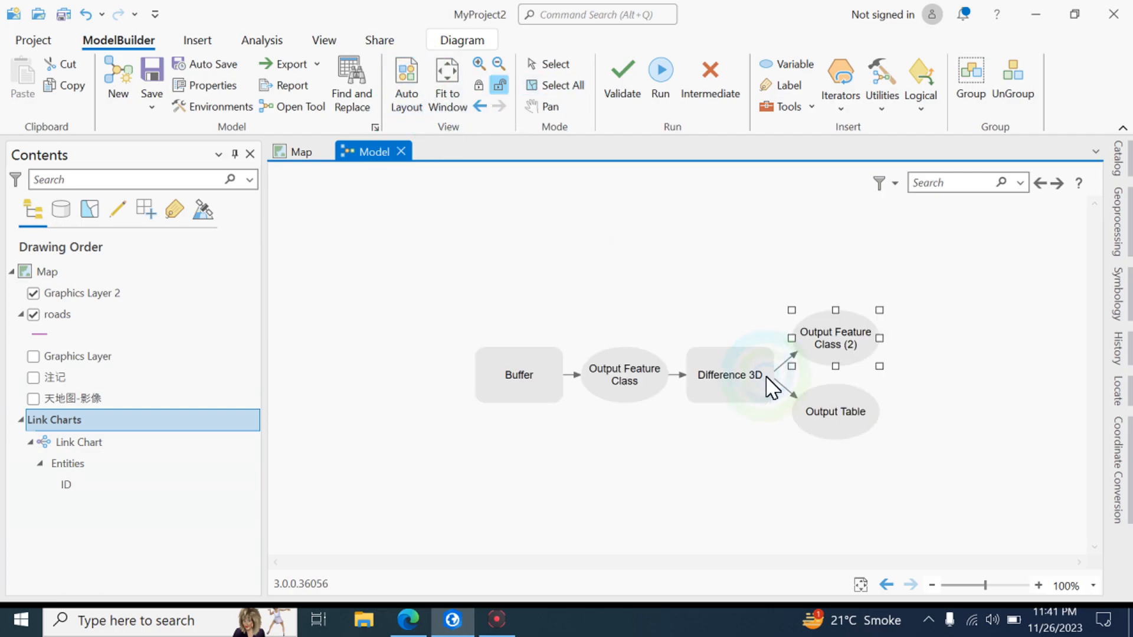
left_click(757, 442)
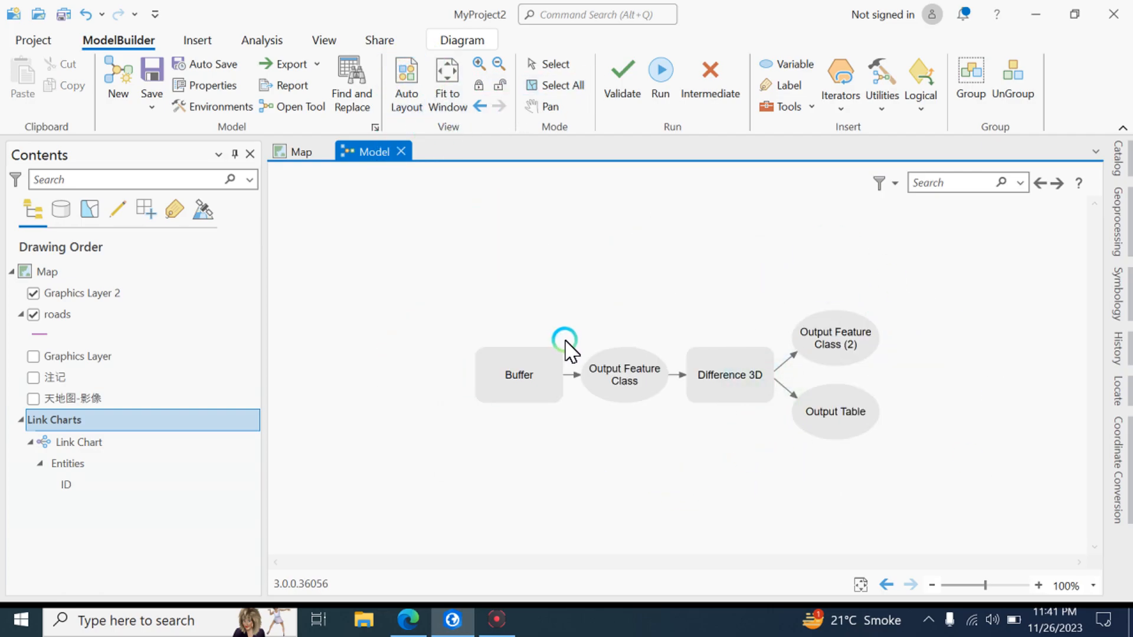
- Validate the Buffer and Difference 3D model and run it
left_click(621, 78)
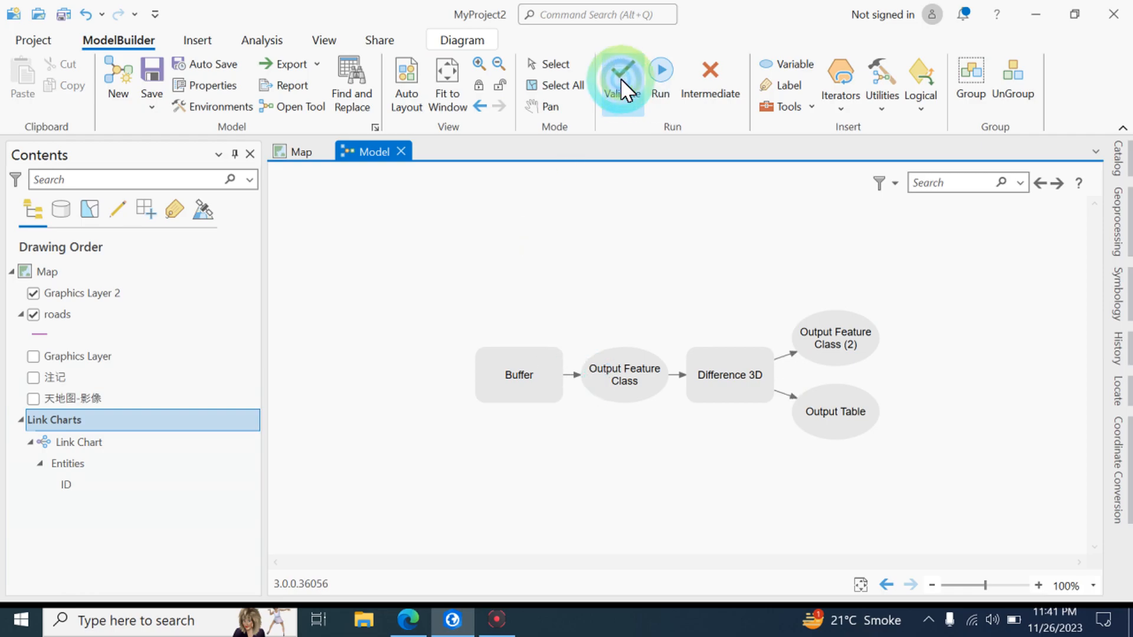
left_click(666, 71)
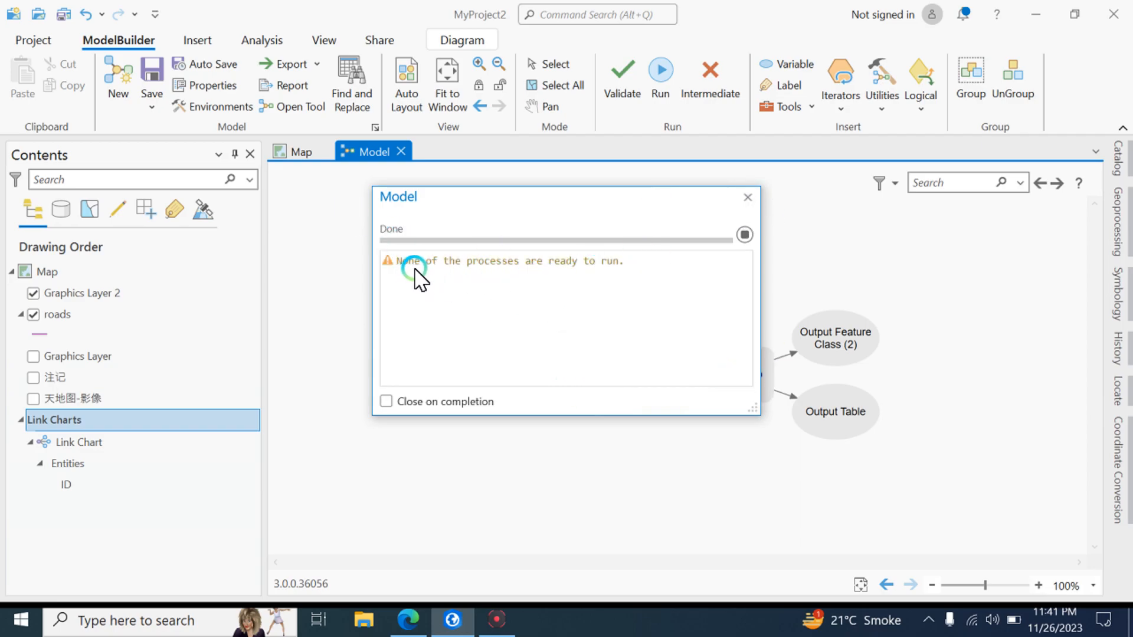
- Close the model run report and look at the options available for the Buffer tool
left_click(748, 197)
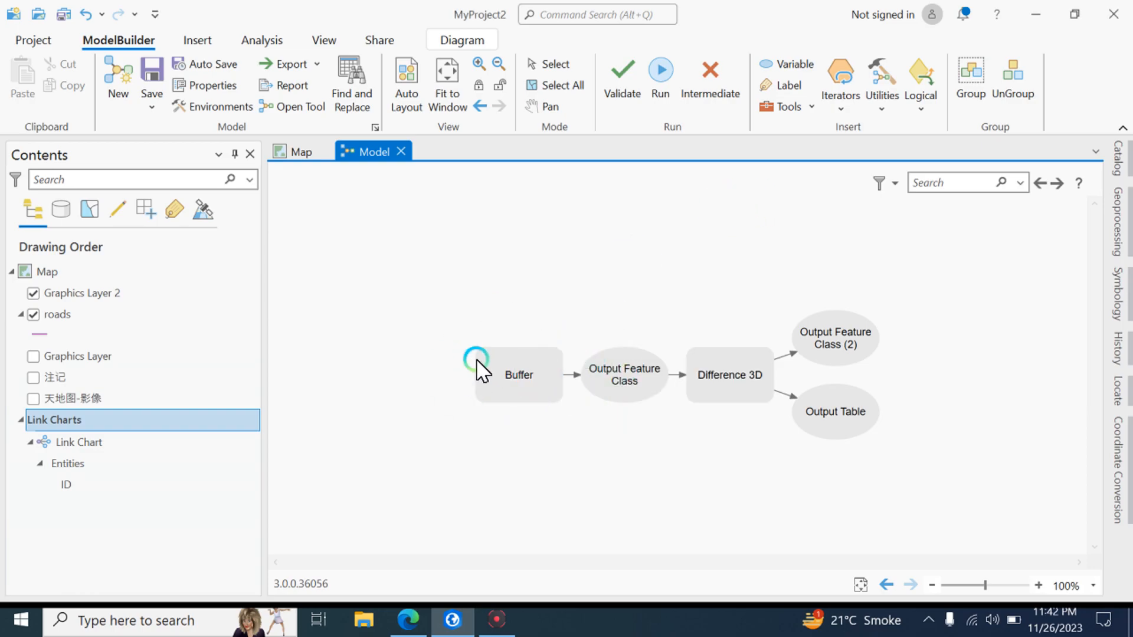
left_click(512, 377)
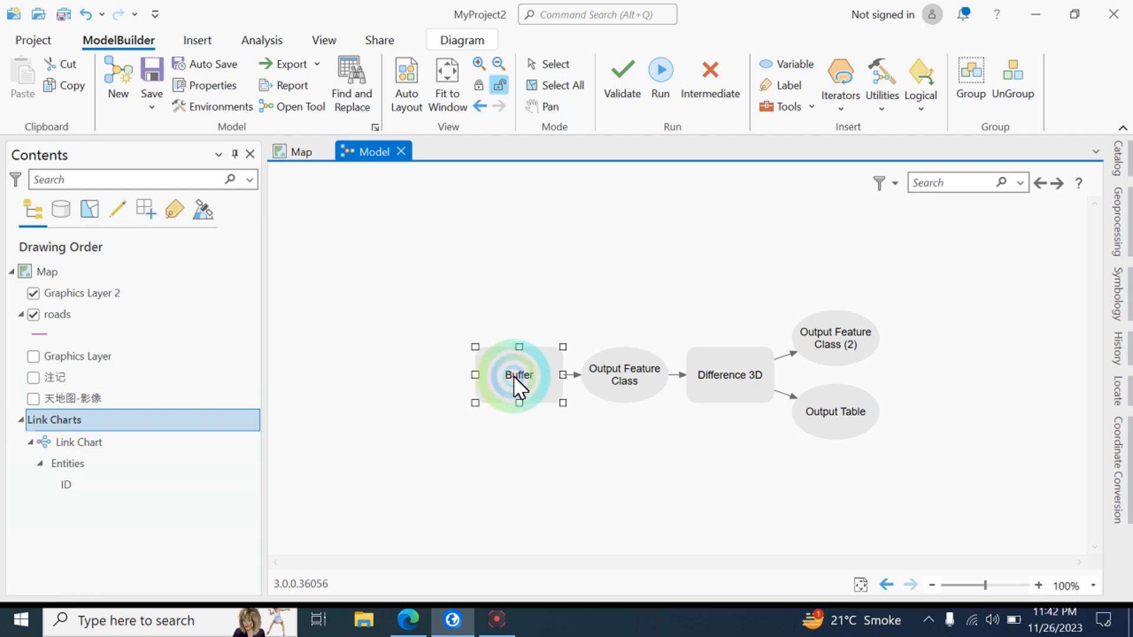
right_click(513, 377)
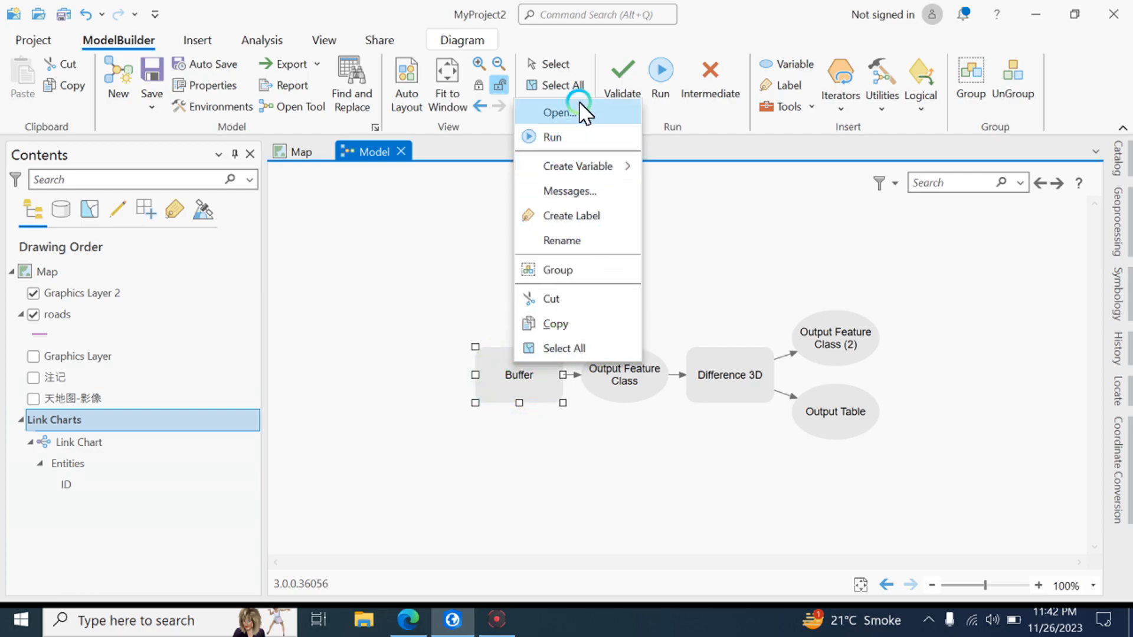
left_click(405, 266)
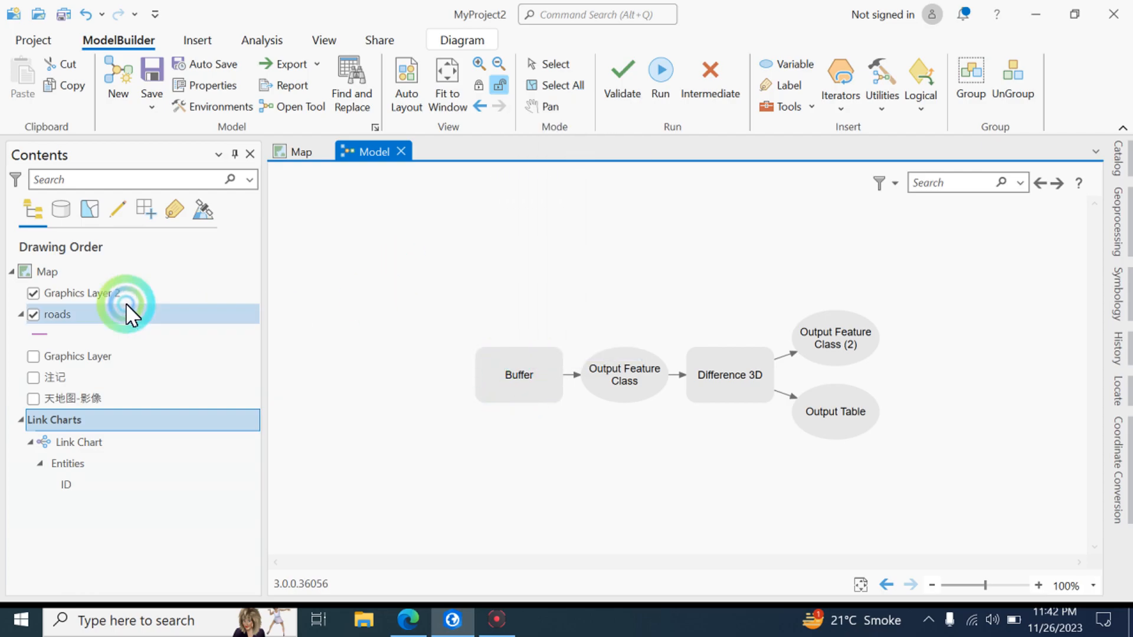
- Add the roads layer to the model as a variable and connect it as input to the Buffer tool
left_click_drag(59, 331, 531, 379)
left_click(387, 372)
left_click(419, 485)
left_click_drag(385, 370, 529, 387)
left_click(575, 391)
left_click(572, 455)
left_click(627, 380)
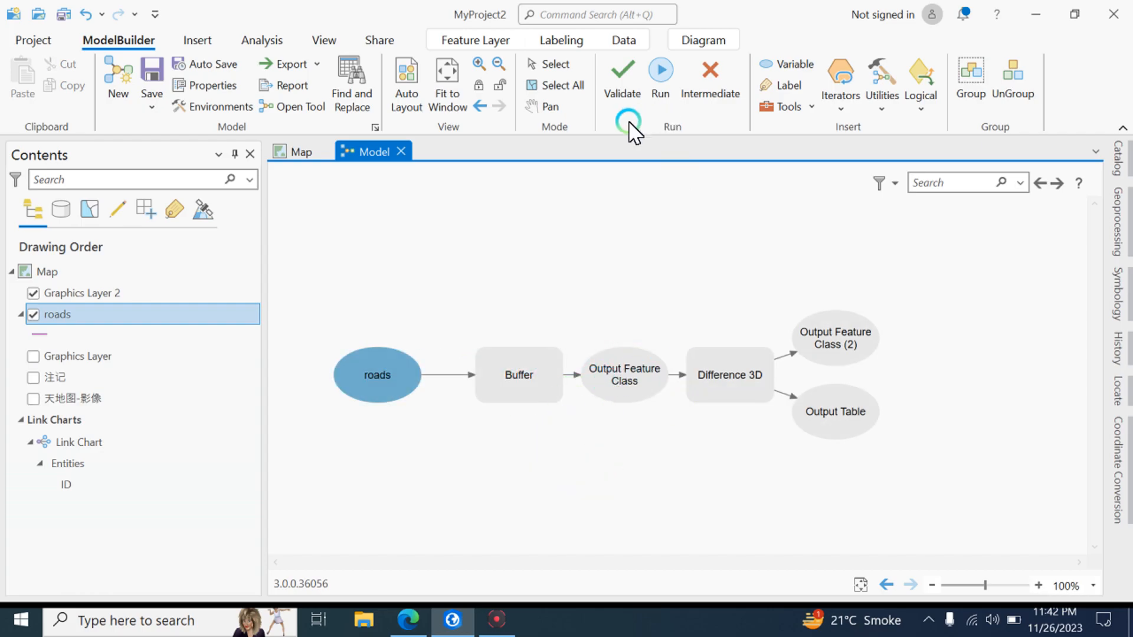
- Validate and run the model with roads feeding Buffer and Difference 3D, and close the run report
left_click(624, 80)
left_click(642, 78)
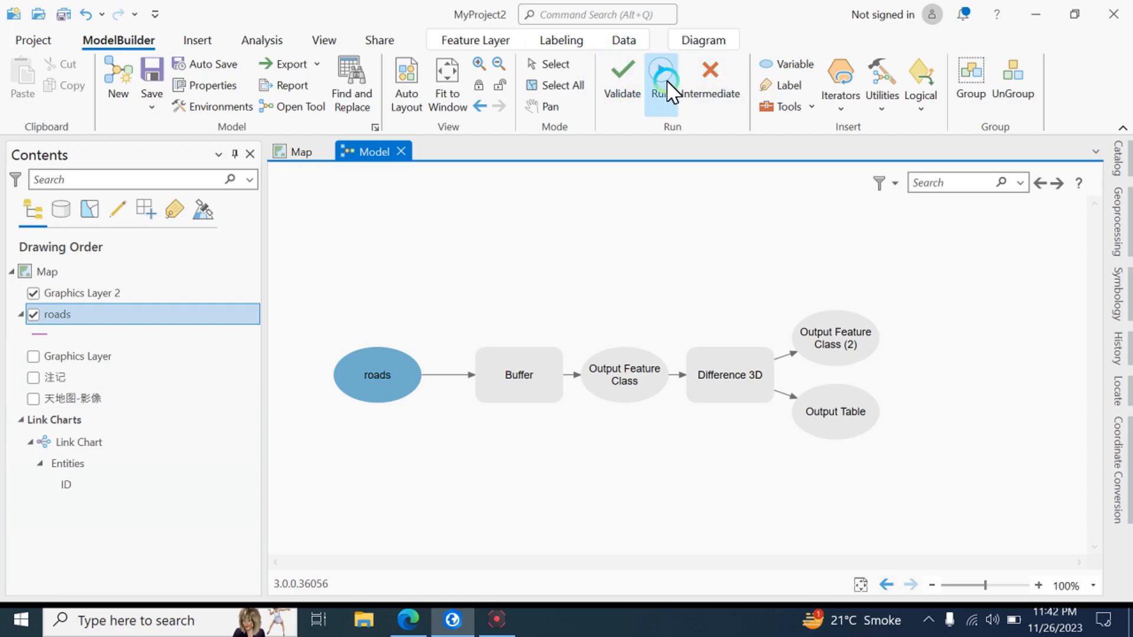
left_click(663, 86)
left_click(742, 252)
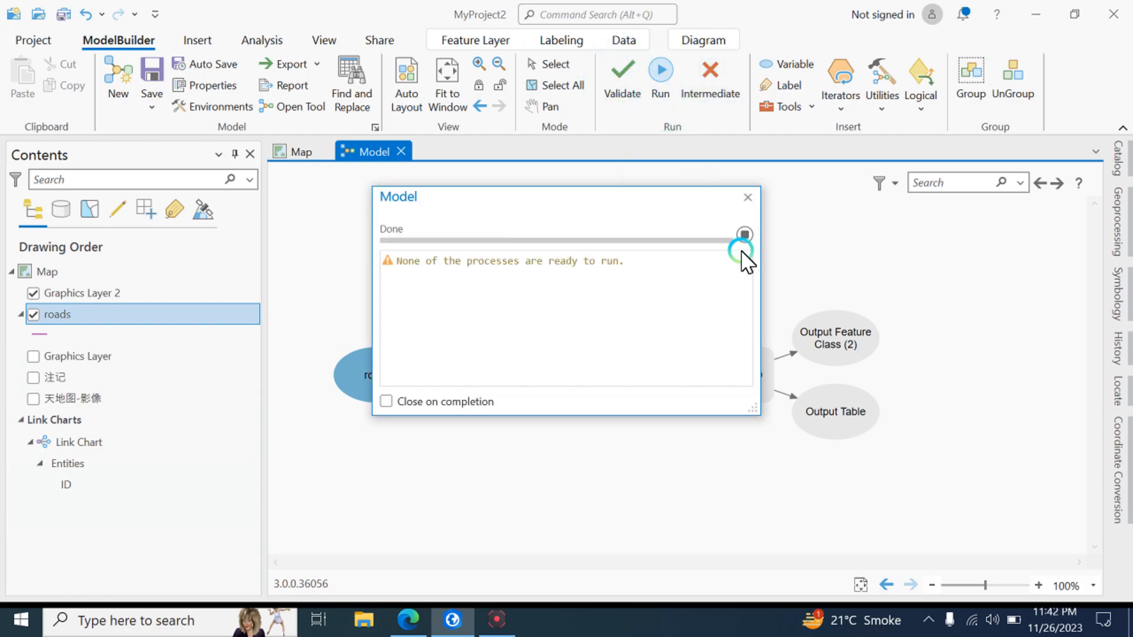
left_click(748, 197)
- Delete the Difference 3D tool from the model
left_click(630, 377)
left_click(737, 378)
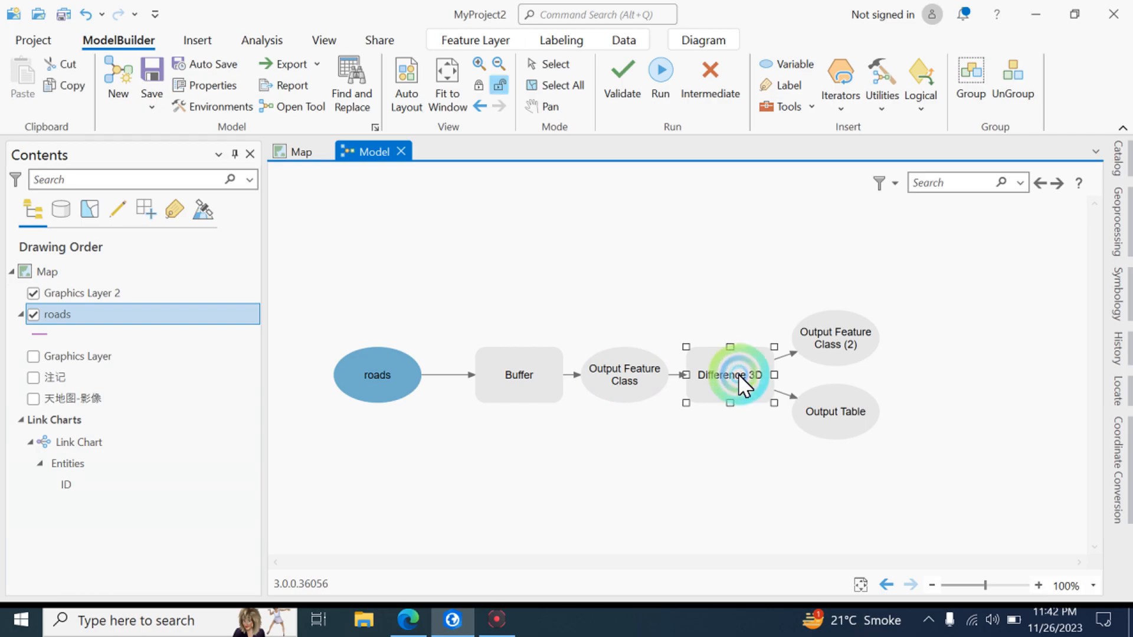
key("Delete")
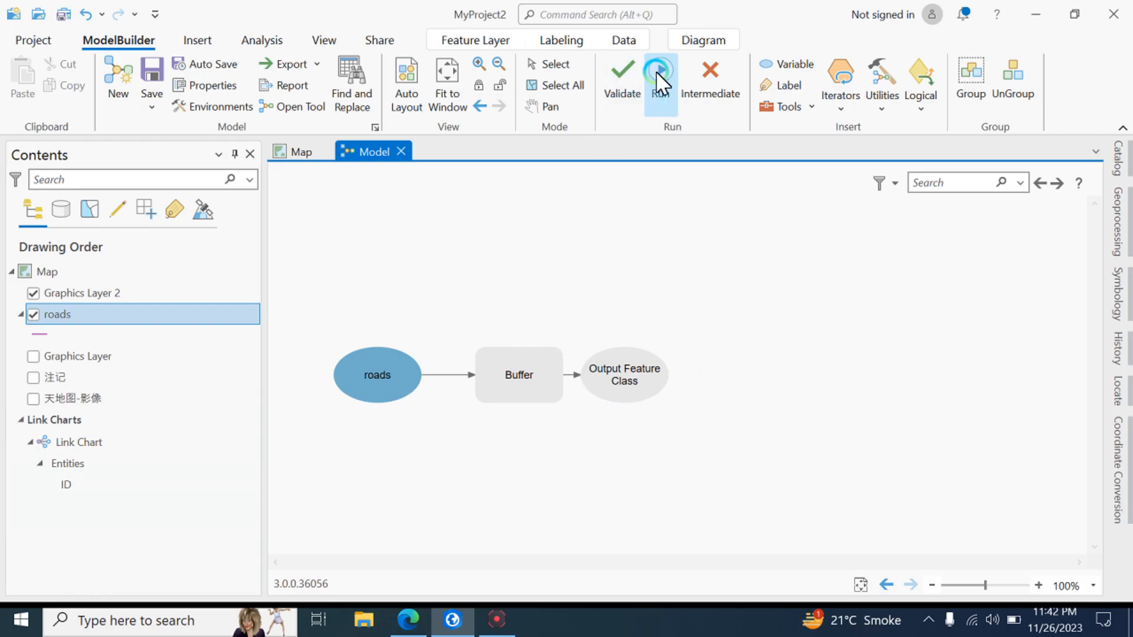
- Validate and run the reduced model of roads and Buffer, and close the run report
left_click(696, 70)
left_click(629, 73)
left_click(663, 74)
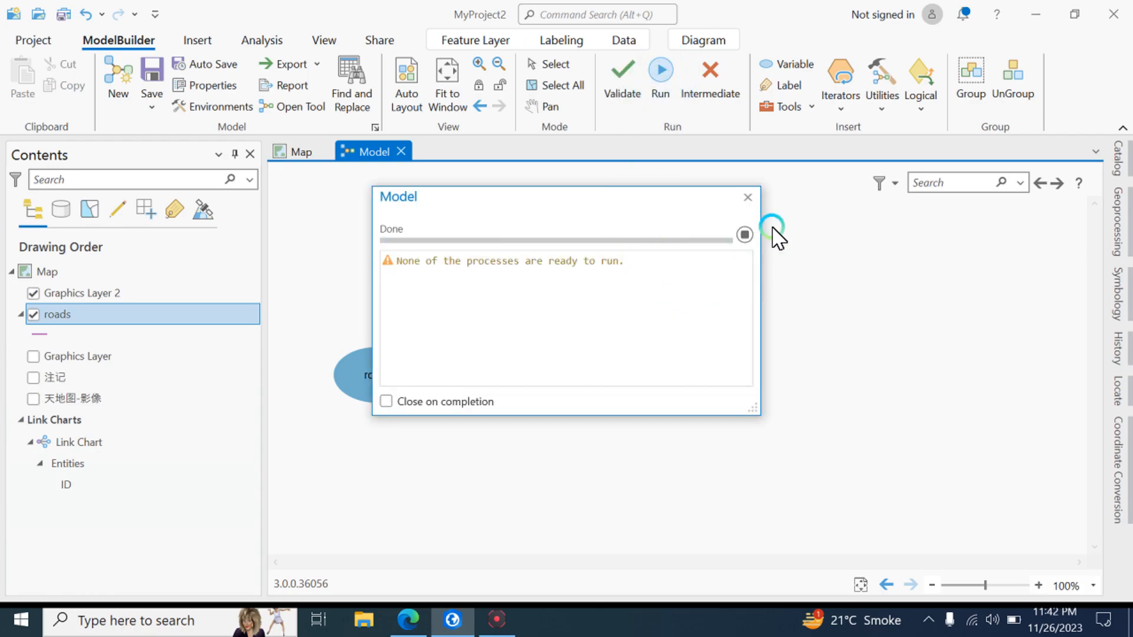
left_click(747, 198)
left_click(480, 430)
left_click(406, 361)
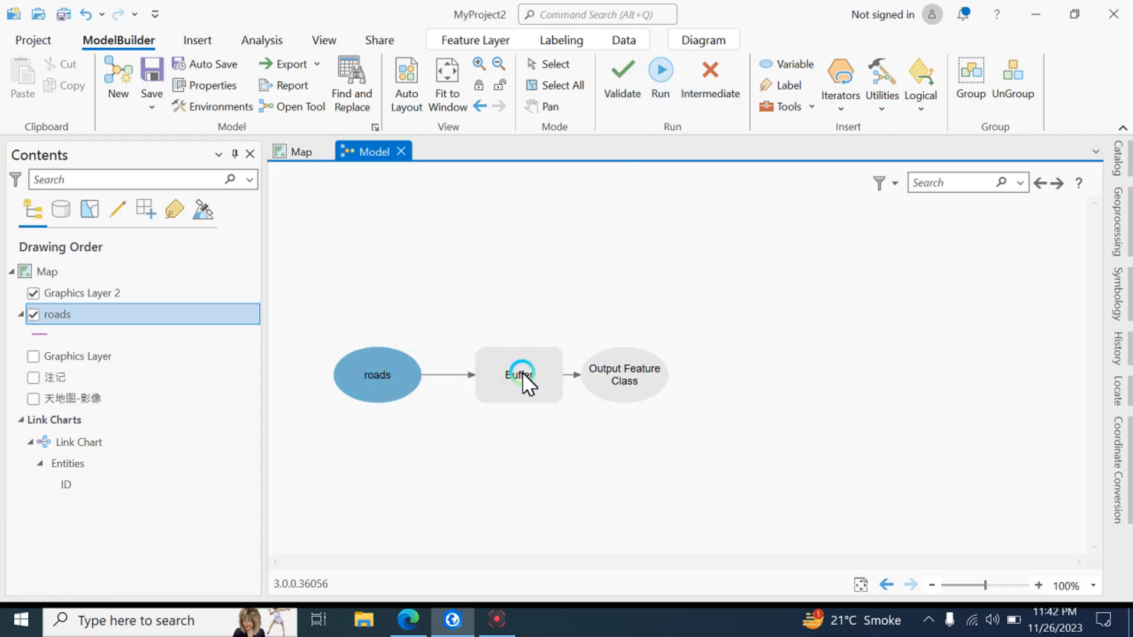
left_click_drag(624, 375, 739, 374)
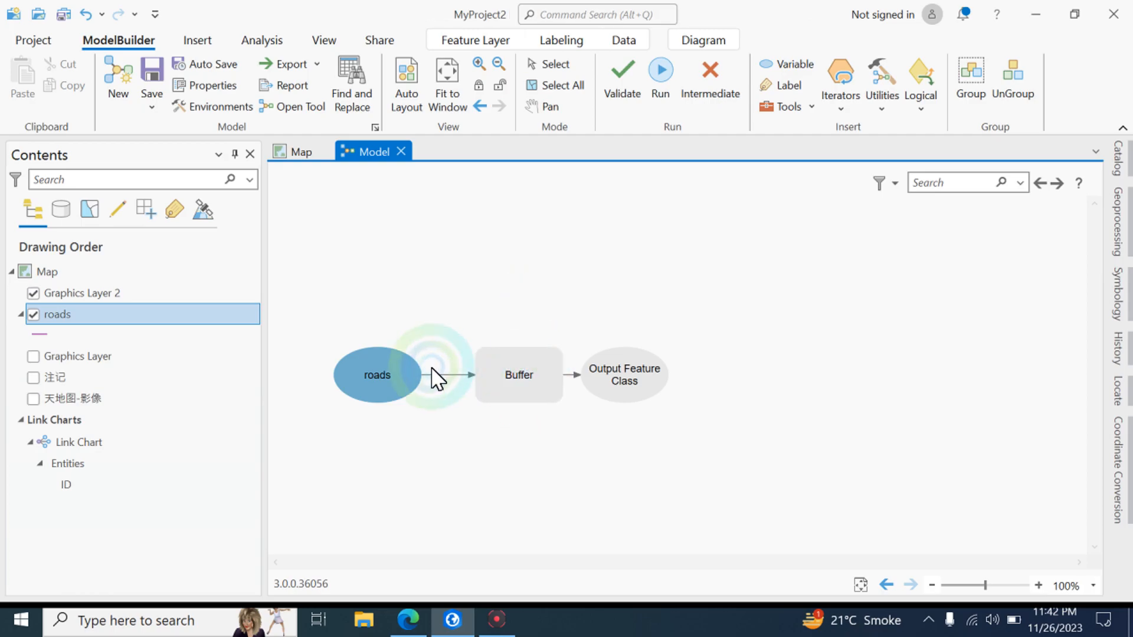
right_click(519, 379)
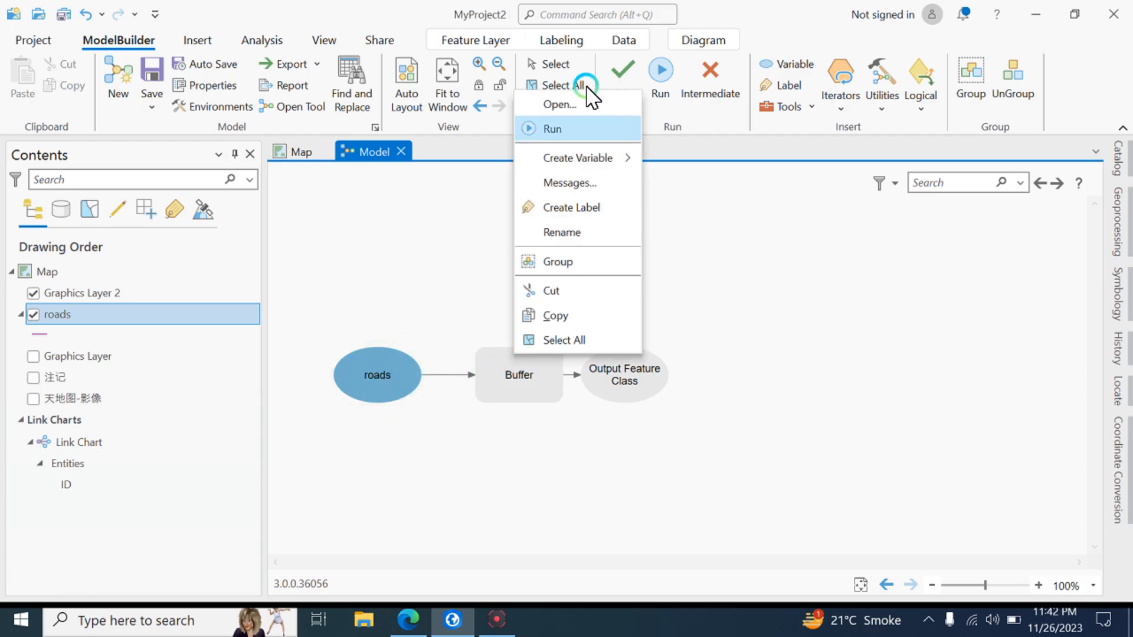
- Move the roads variable directly above the Buffer tool and mark it as a model parameter
left_click(386, 379)
left_click_drag(381, 379, 529, 291)
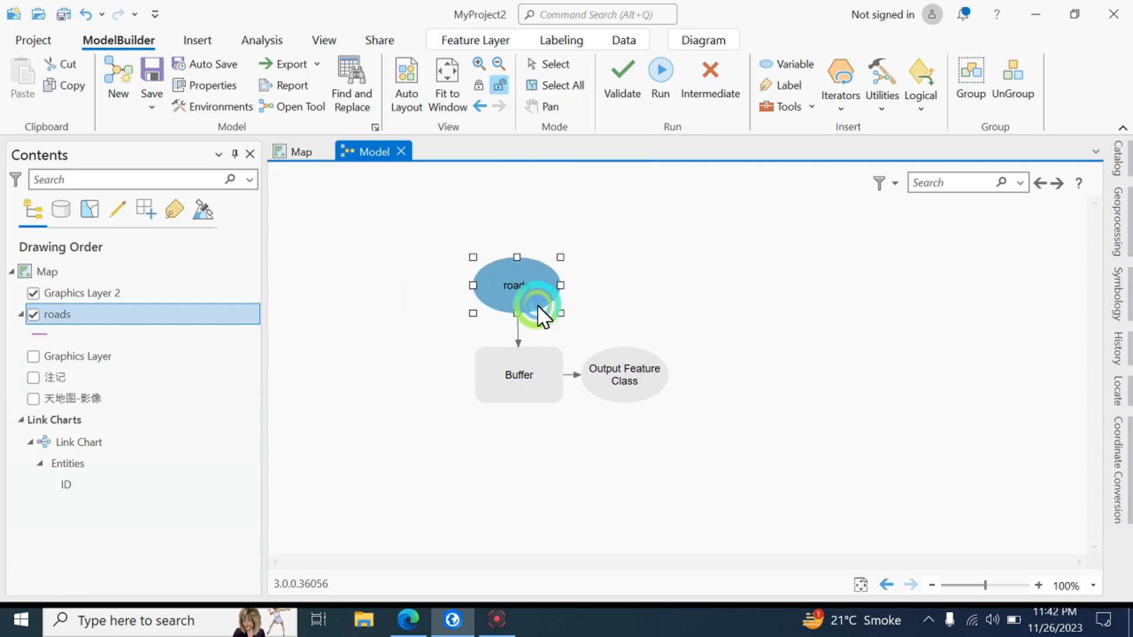
right_click(521, 287)
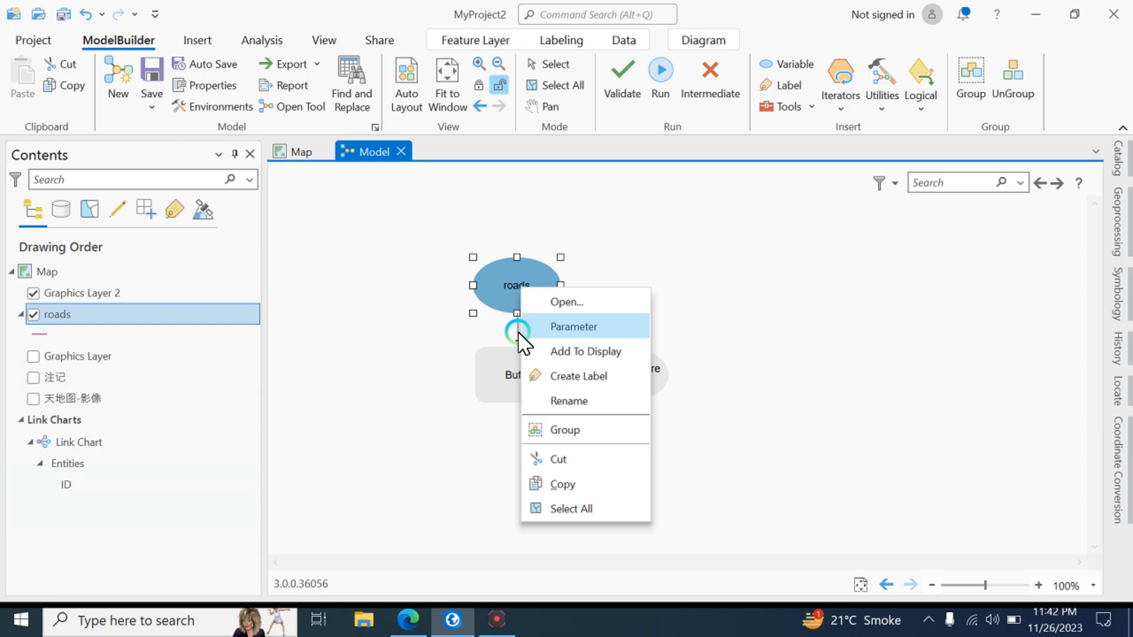
left_click(576, 328)
- Run the Buffer tool on its own within the model and close the run report
left_click(528, 377)
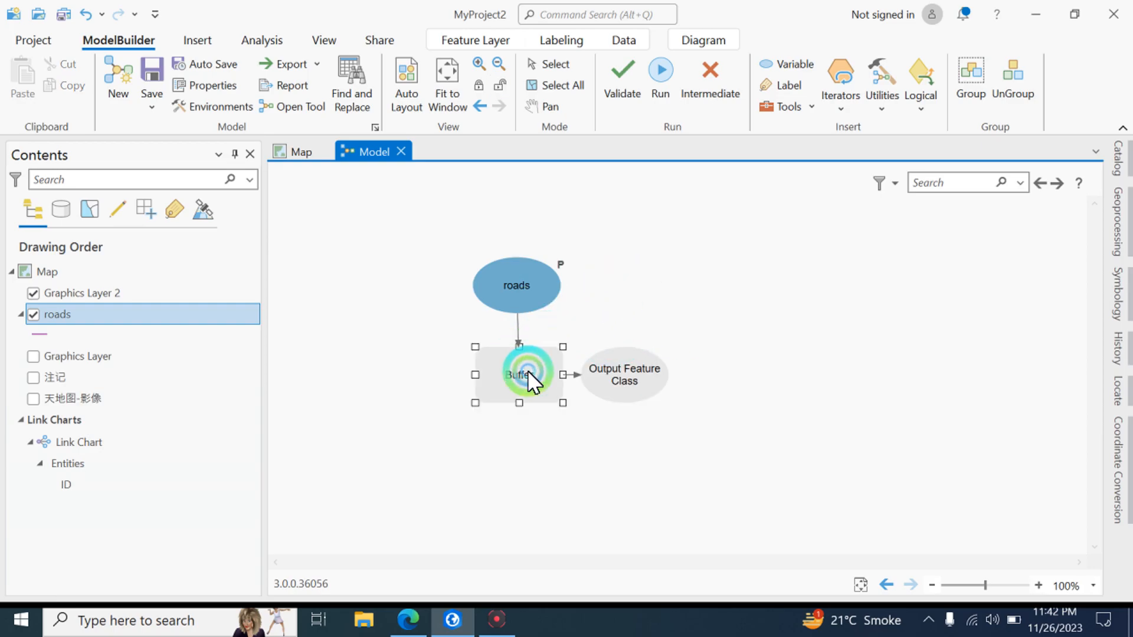
right_click(530, 380)
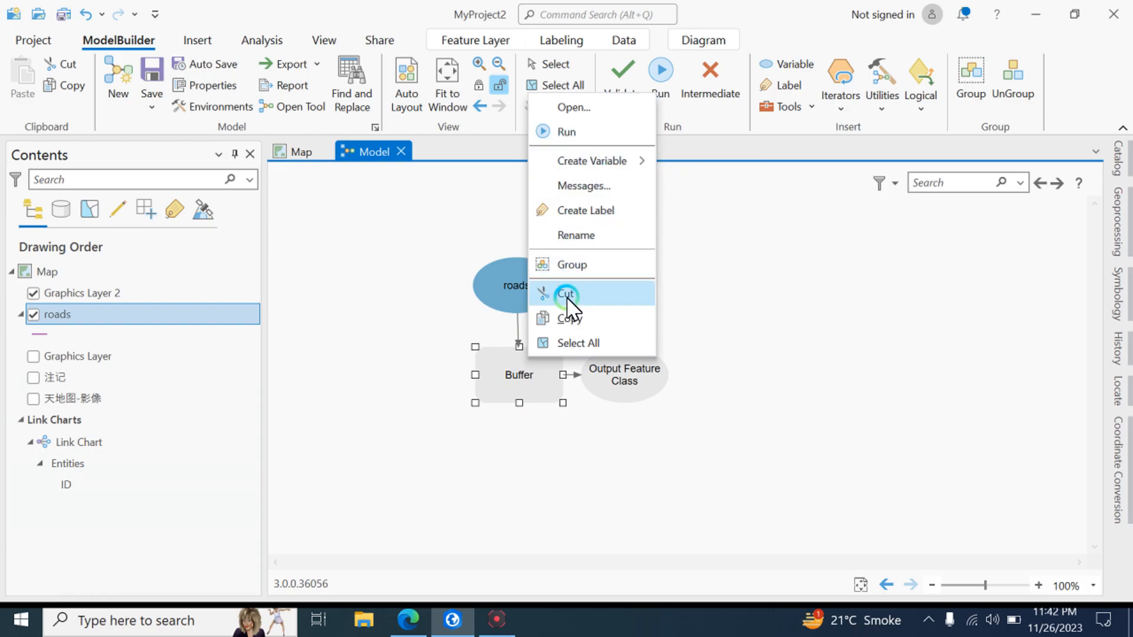
left_click(564, 131)
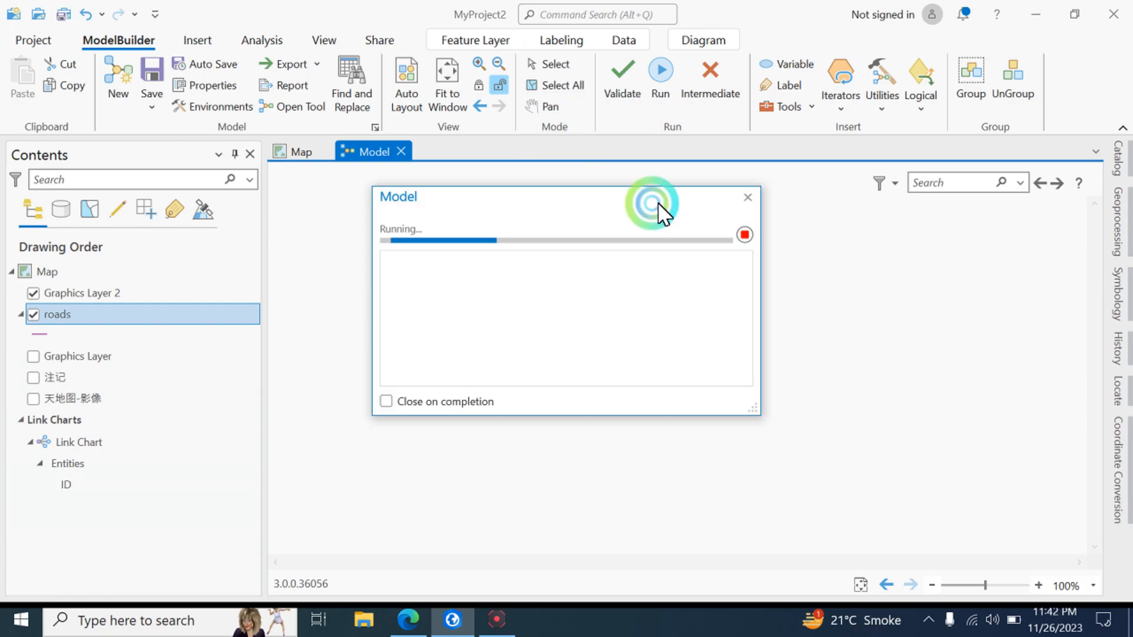
left_click(747, 199)
right_click(639, 361)
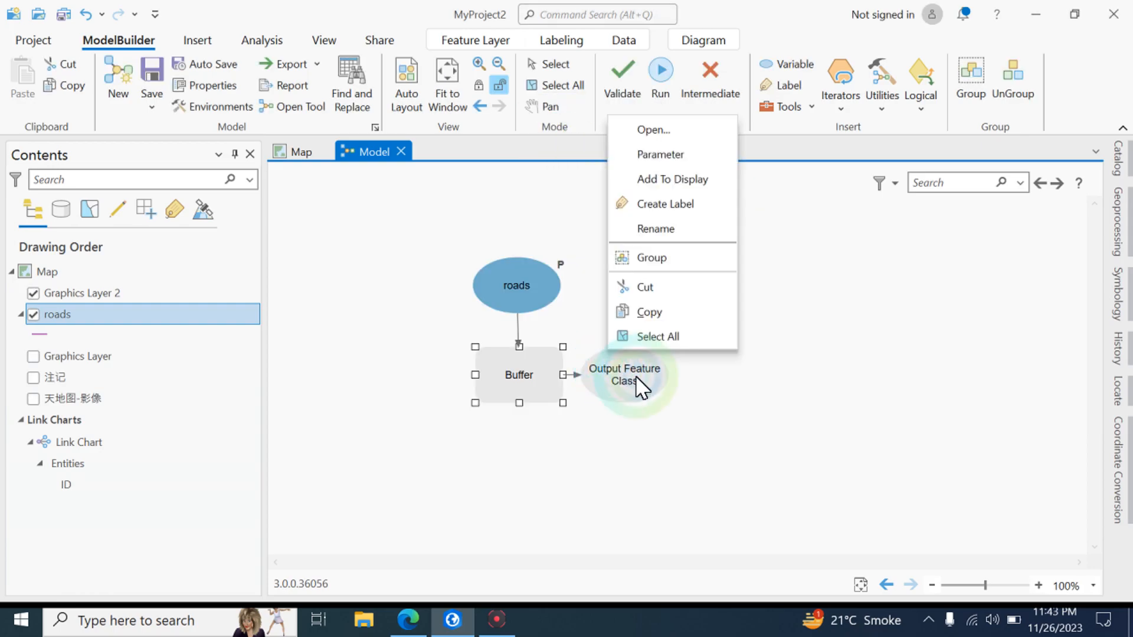
left_click(518, 367)
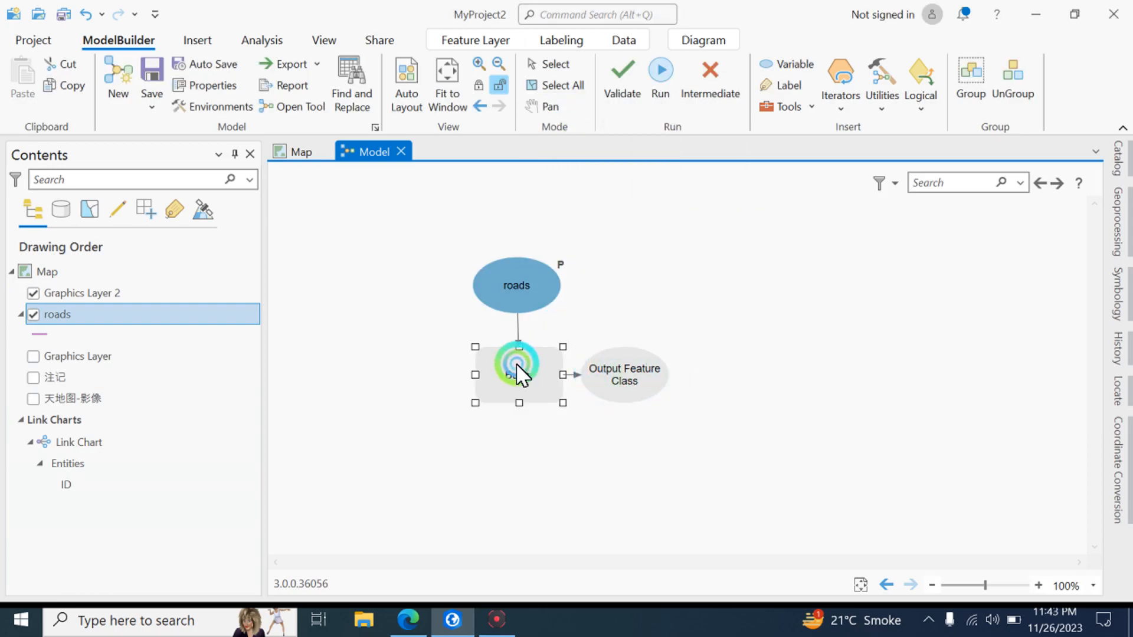
right_click(535, 361)
left_click(788, 324)
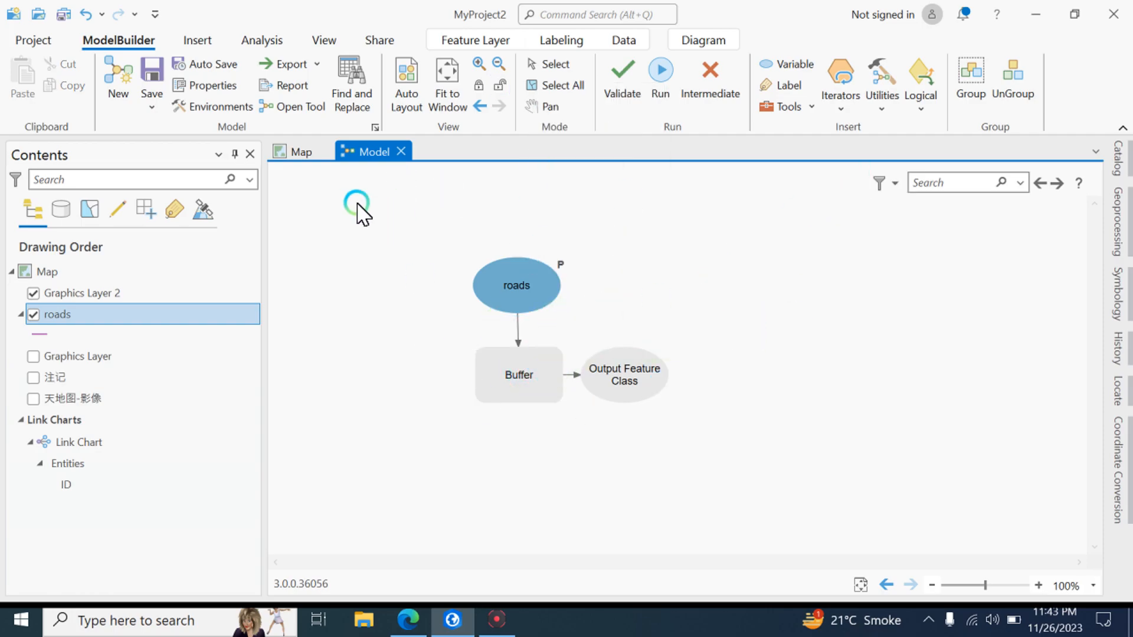
- Save the model and close it to return to the map
left_click(149, 69)
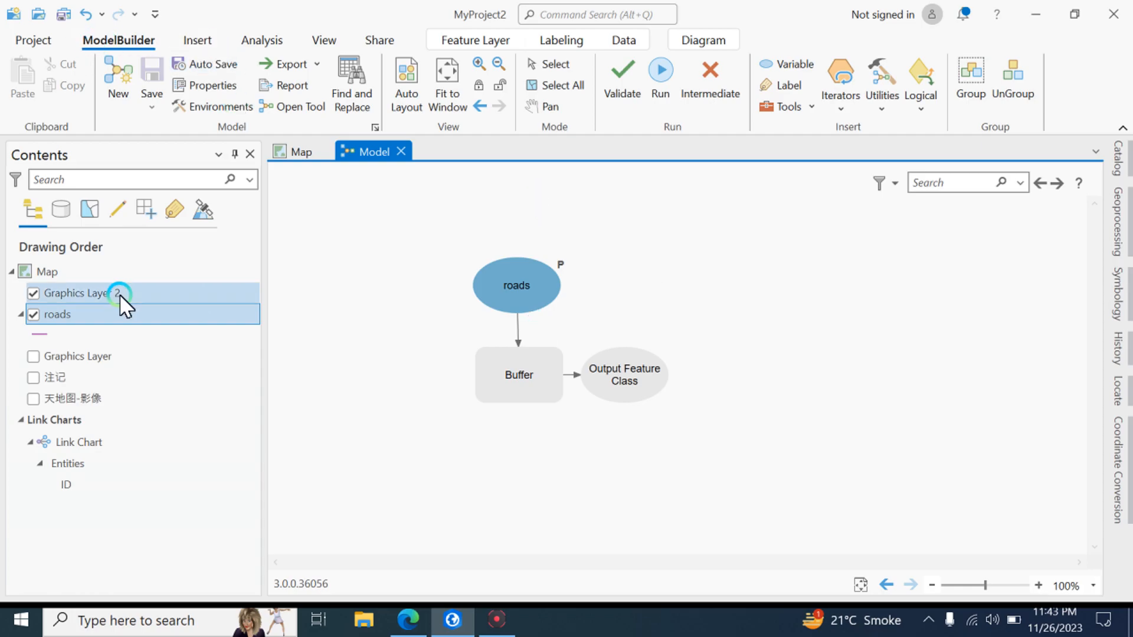
left_click(401, 152)
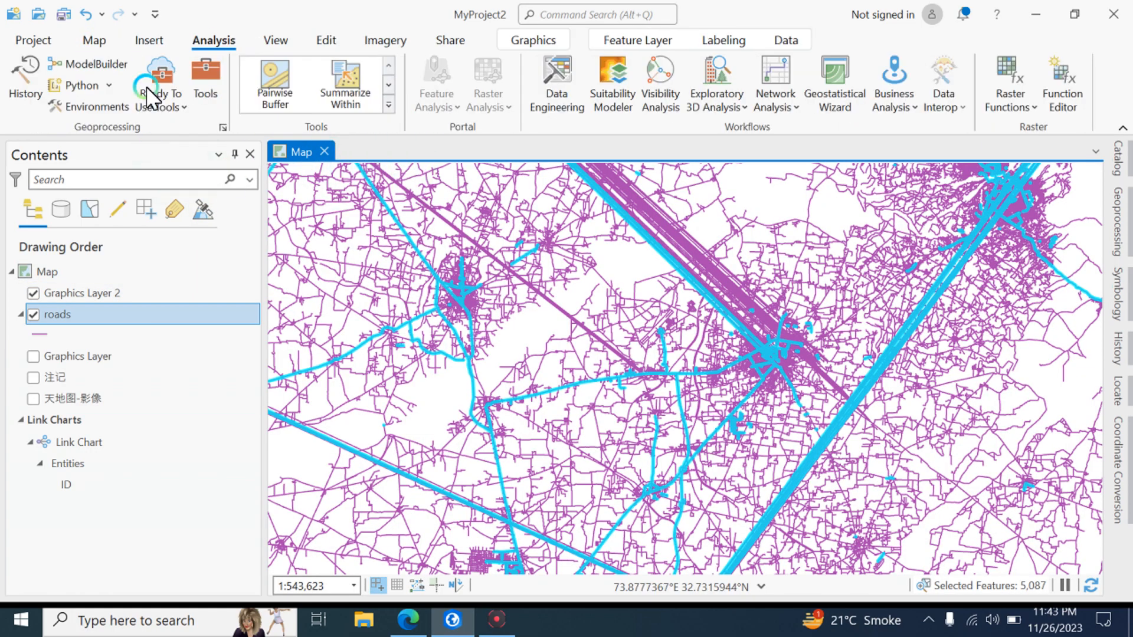
- Open a new Python notebook from the geoprocessing tools and close it again
left_click(79, 85)
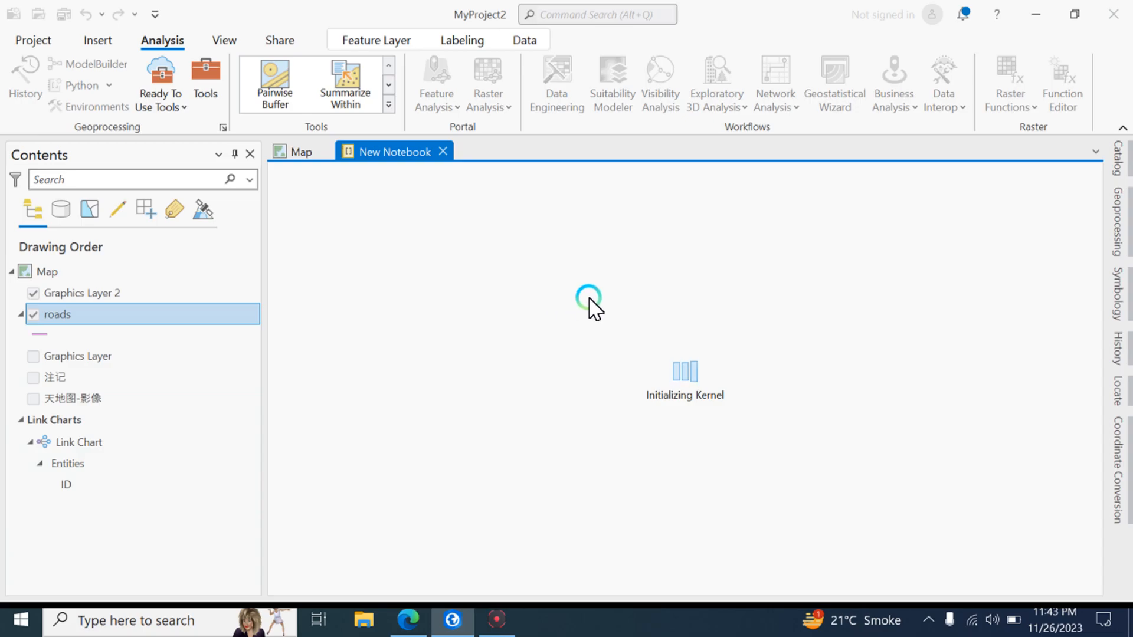
left_click(371, 153)
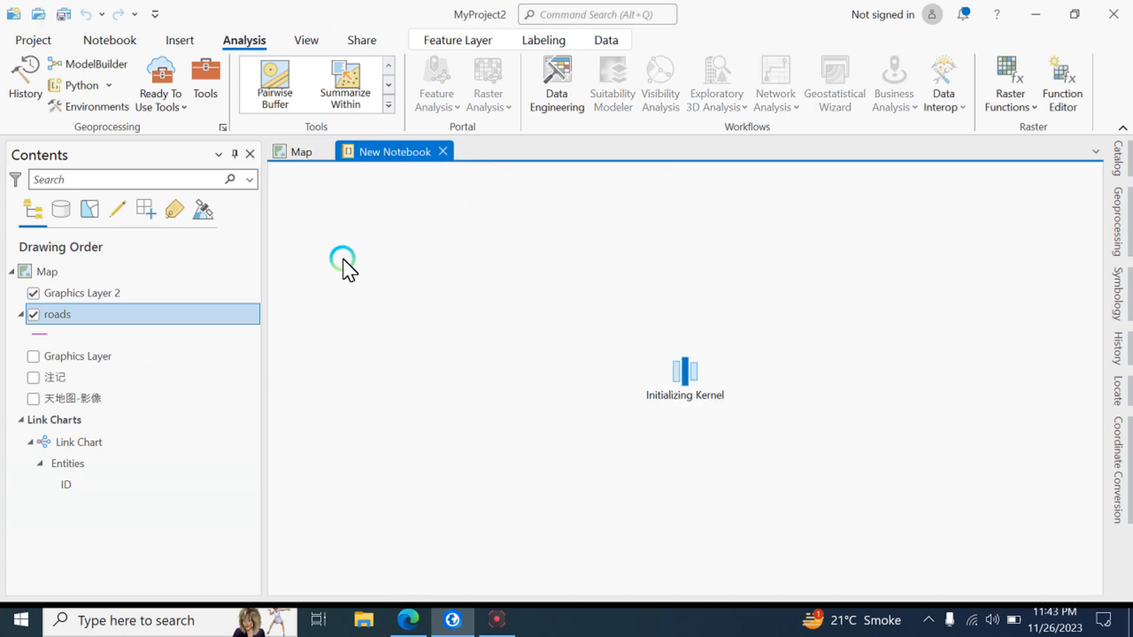
left_click(443, 152)
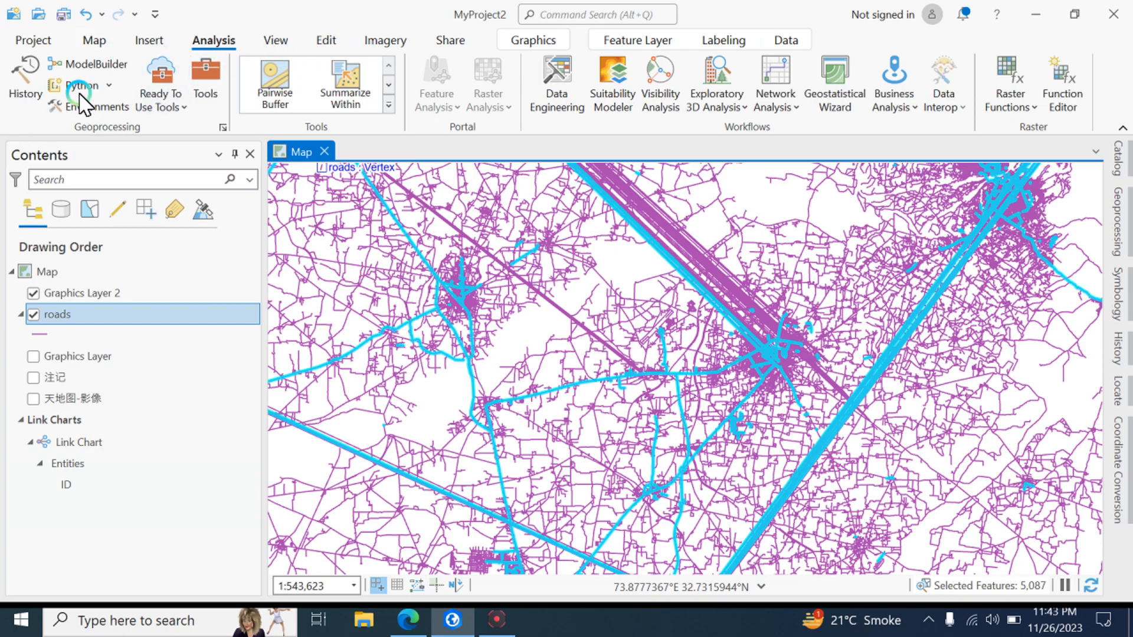
- Examine the geoprocessing environment settings, from workspace and output coordinates to raster storage, and leave without applying changes
left_click(78, 107)
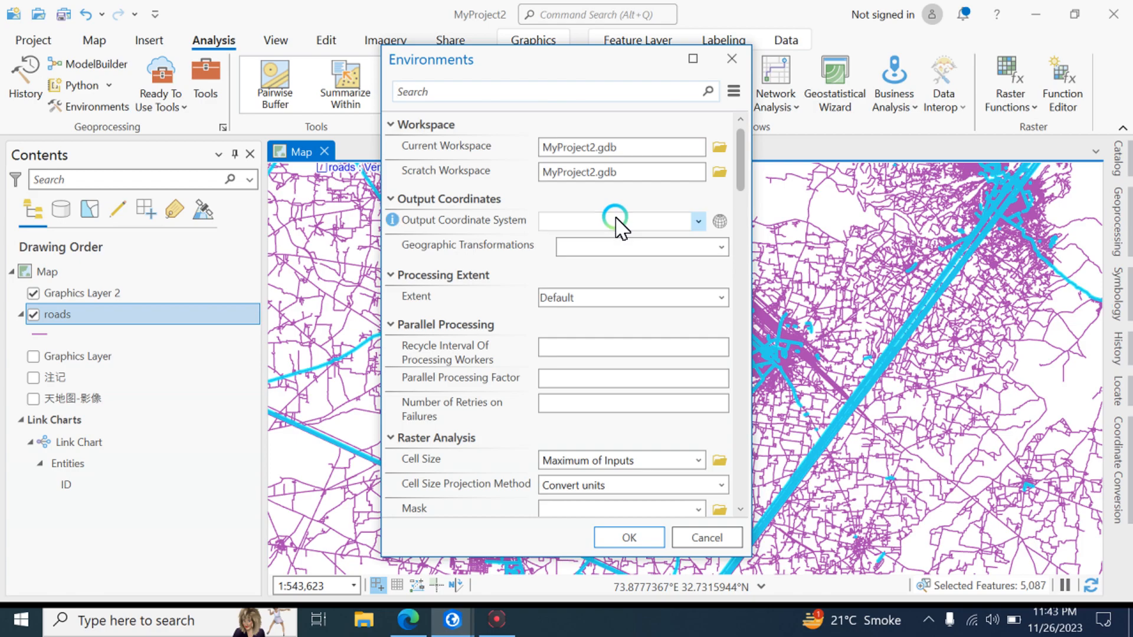
scroll(619, 224, "down", 10)
scroll(618, 232, "down", 13)
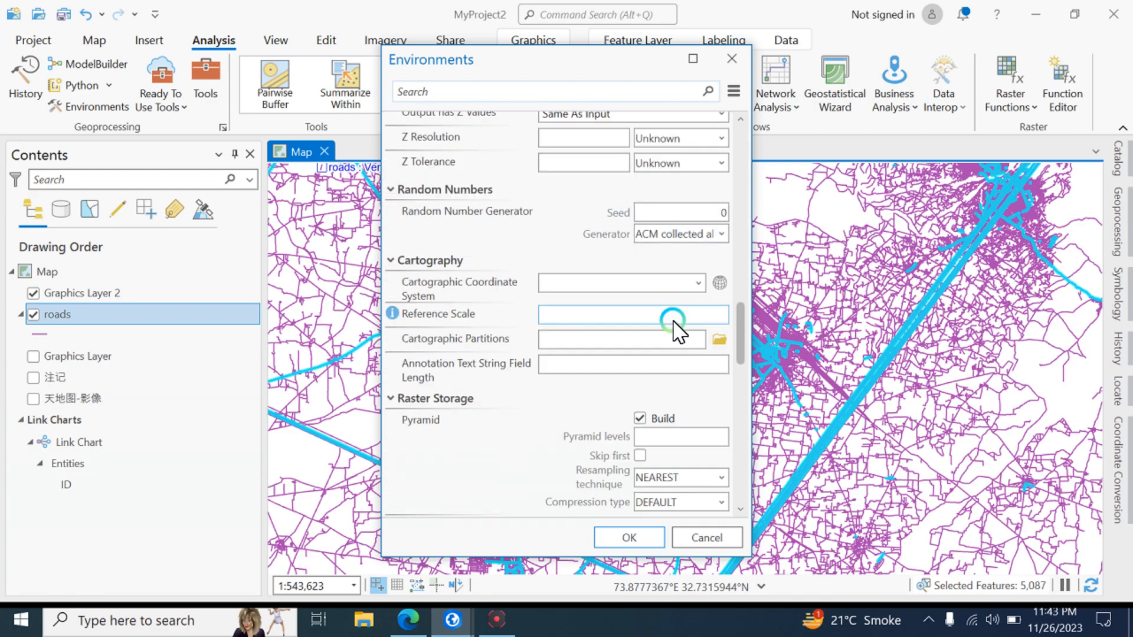
scroll(678, 329, "down", 5)
scroll(679, 324, "up", 13)
scroll(553, 277, "up", 12)
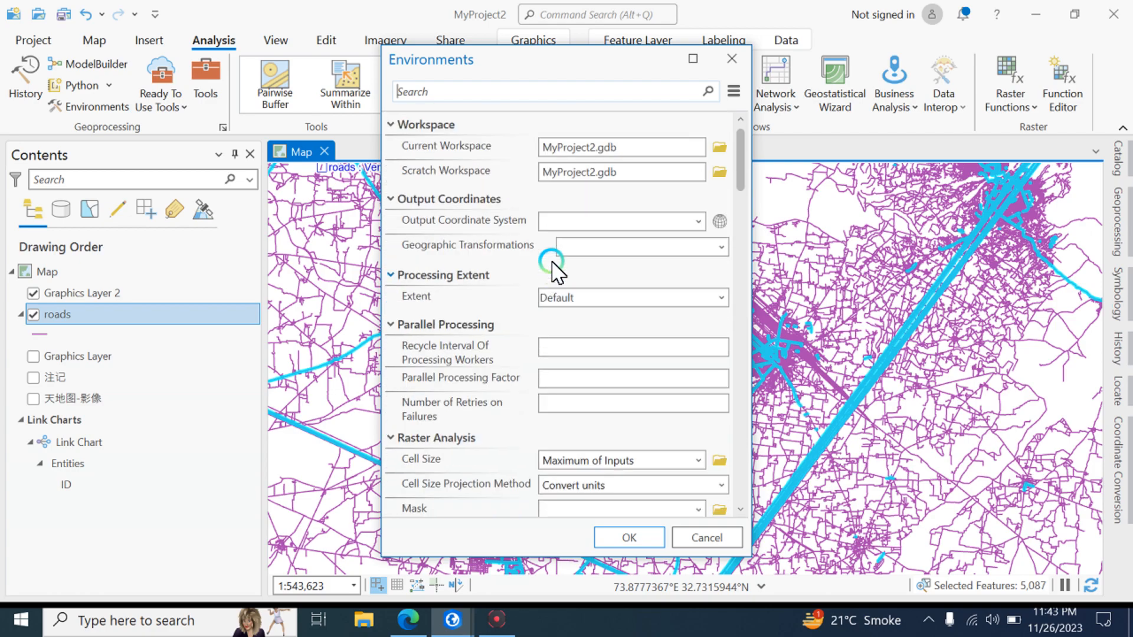
scroll(635, 160, "down", 5)
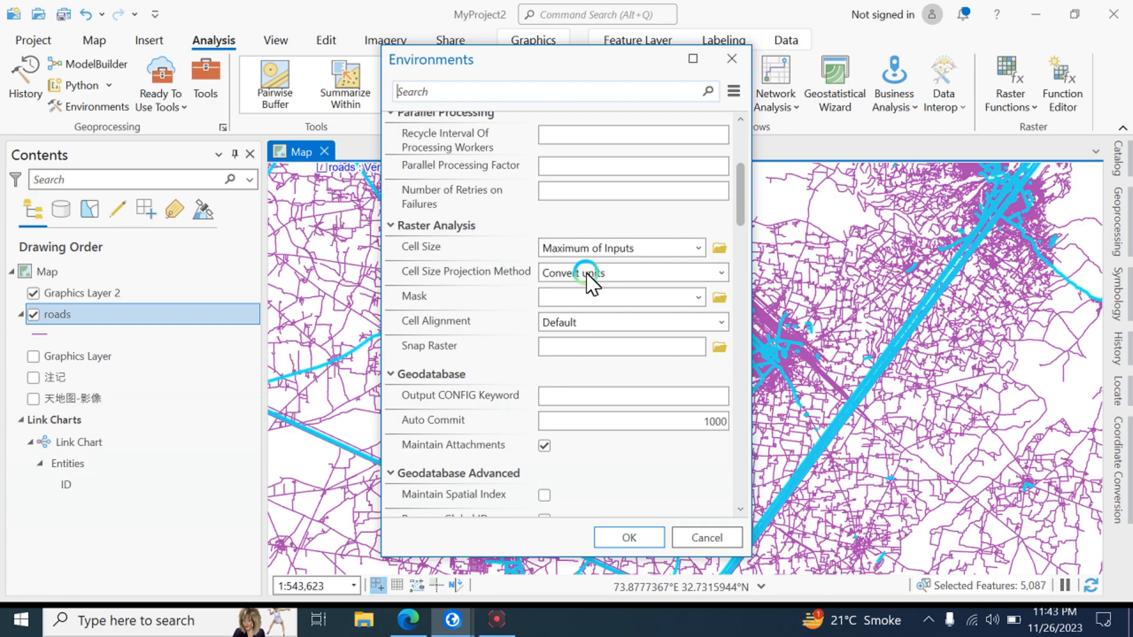
scroll(619, 301, "down", 3)
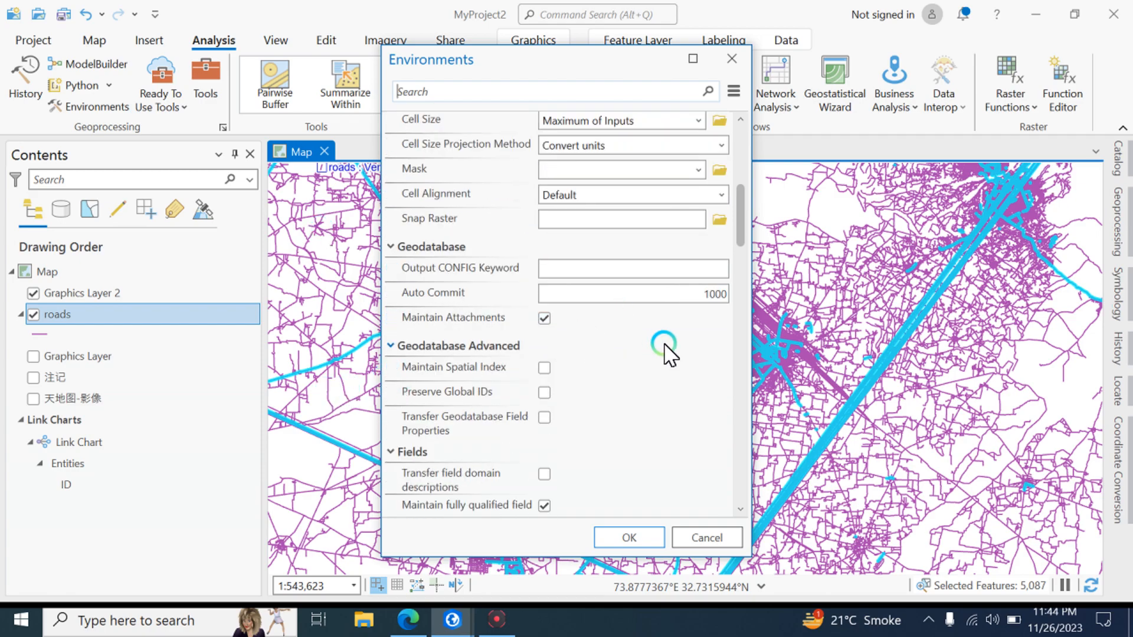
scroll(665, 348, "down", 5)
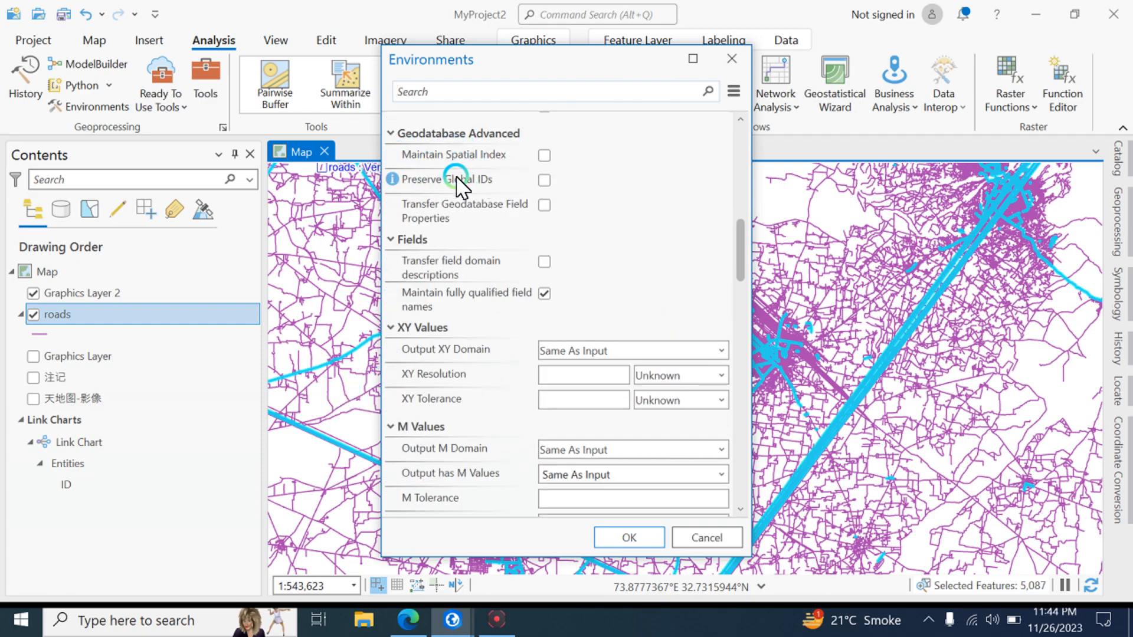
scroll(643, 183, "down", 15)
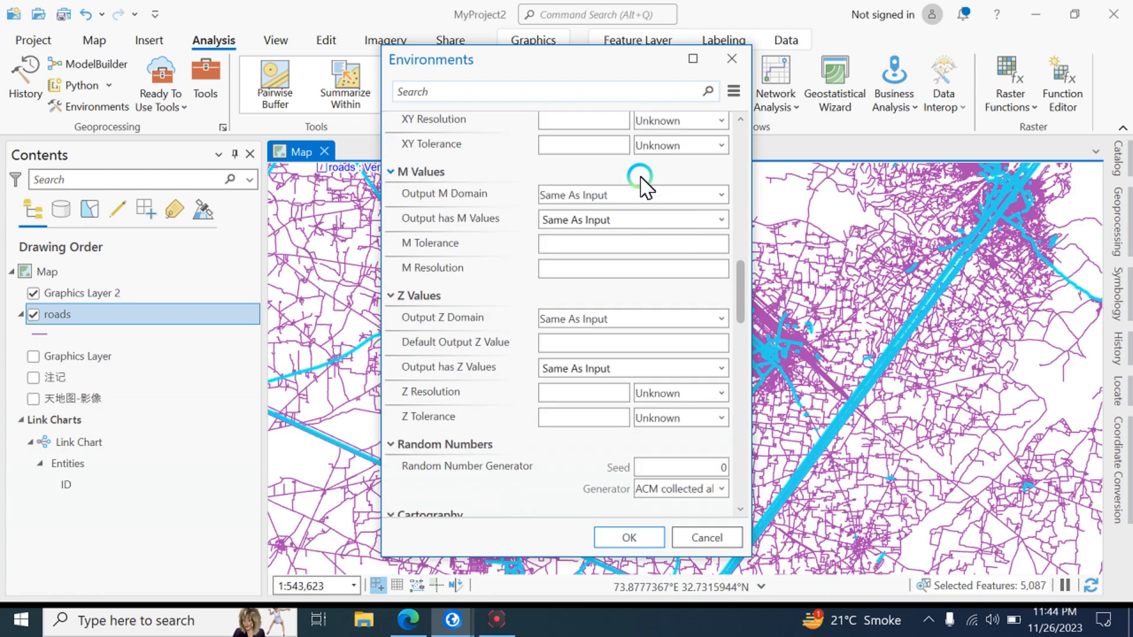
scroll(705, 472, "down", 1)
left_click(727, 533)
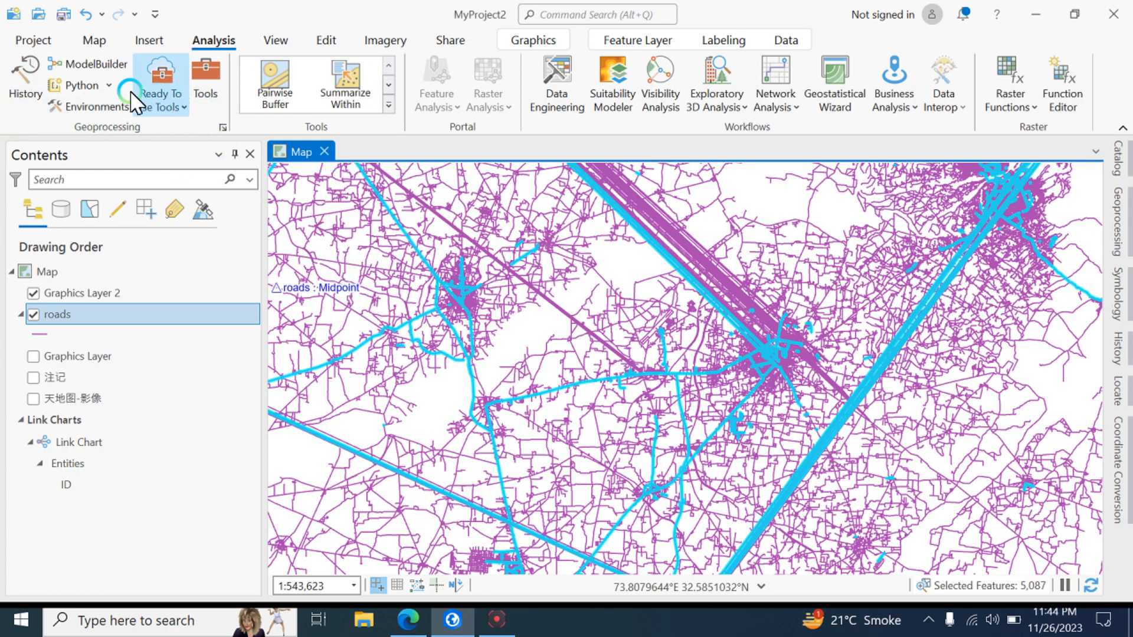
- Show the Ready To Use Tools for elevation and hydrology
left_click(185, 108)
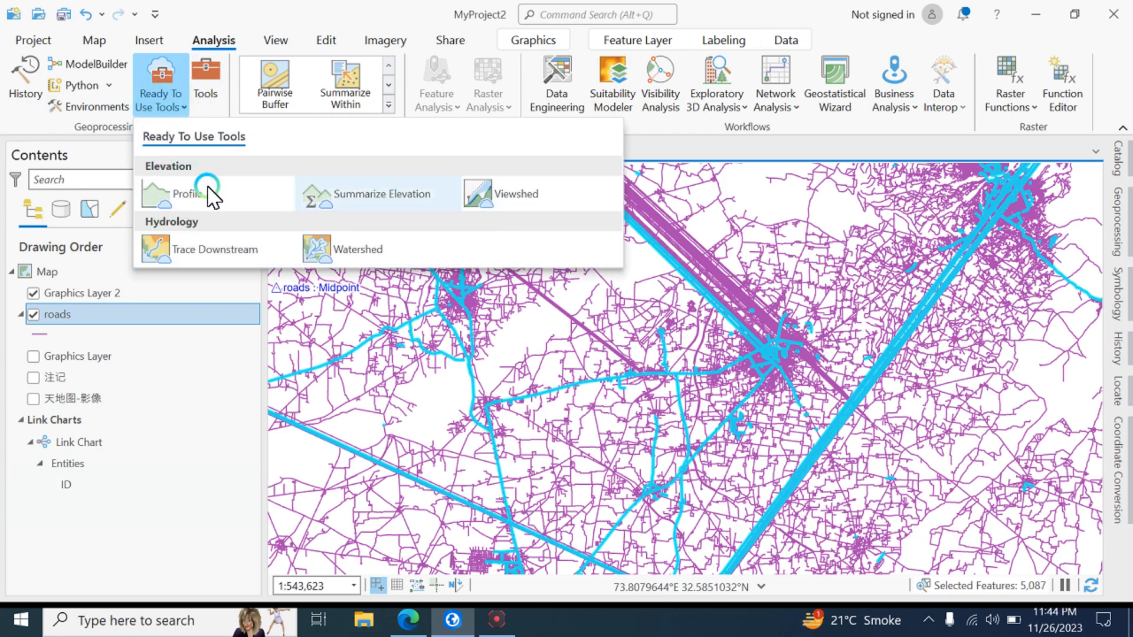
- Find the Merge tool in a widened Geoprocessing pane and open it, followed by the Pairwise Buffer tool
left_click(208, 89)
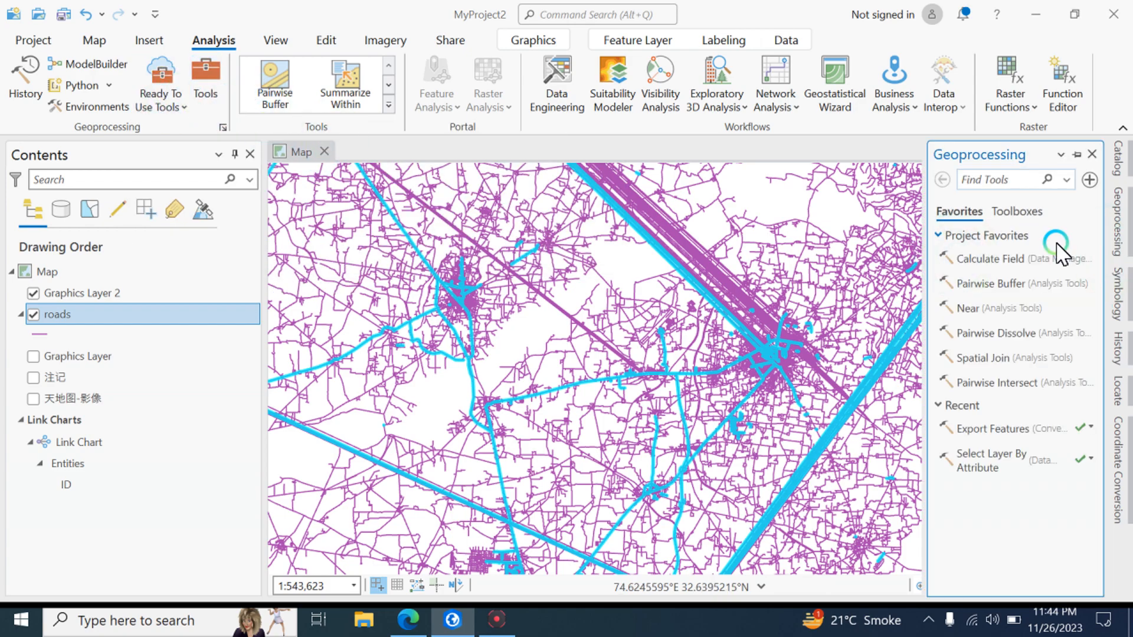
left_click_drag(925, 194, 845, 198)
left_click(942, 183)
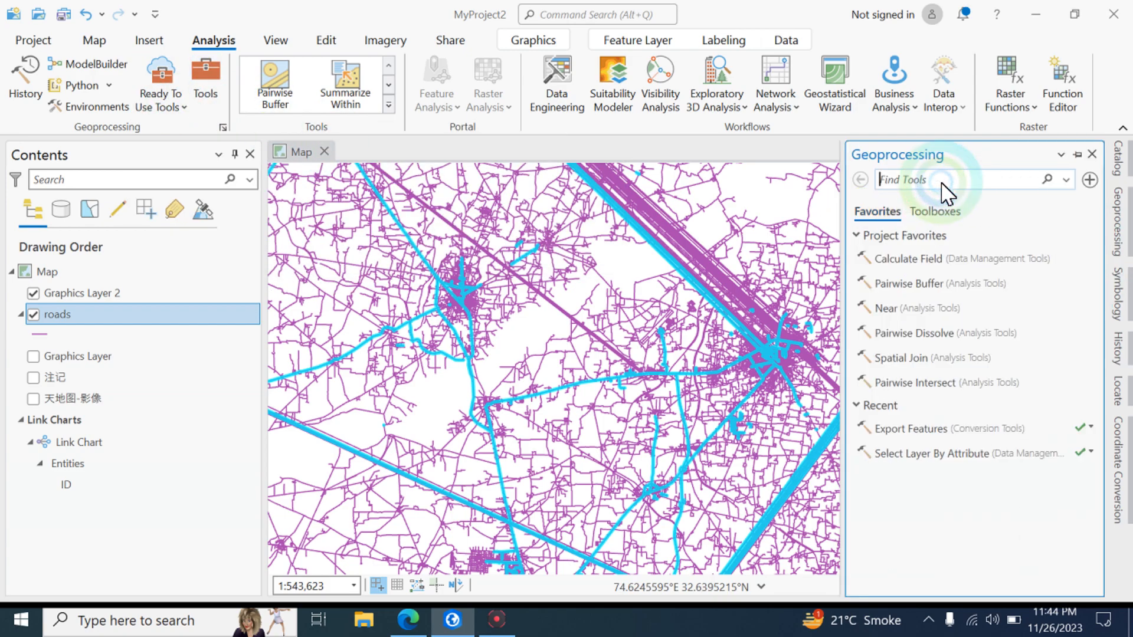
type("Merge")
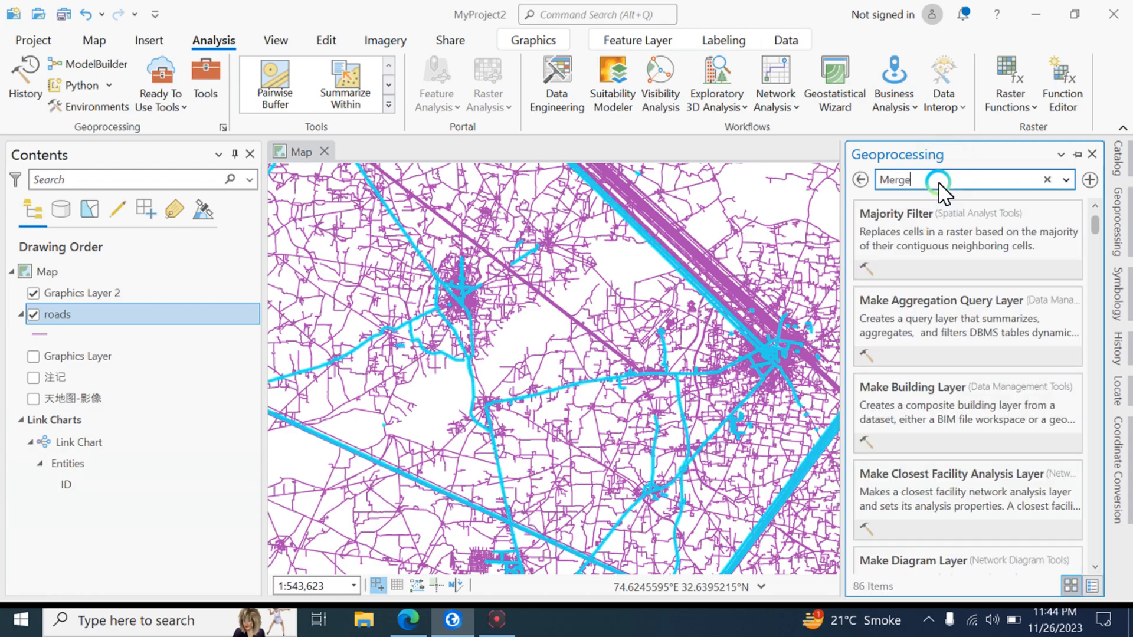
left_click(875, 215)
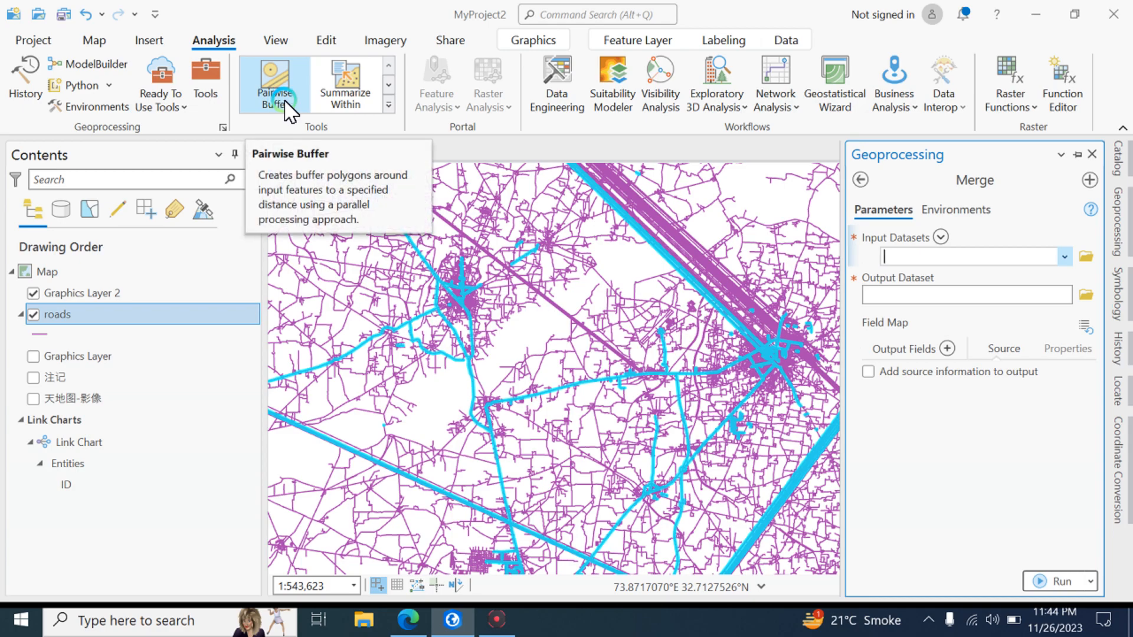
left_click(266, 88)
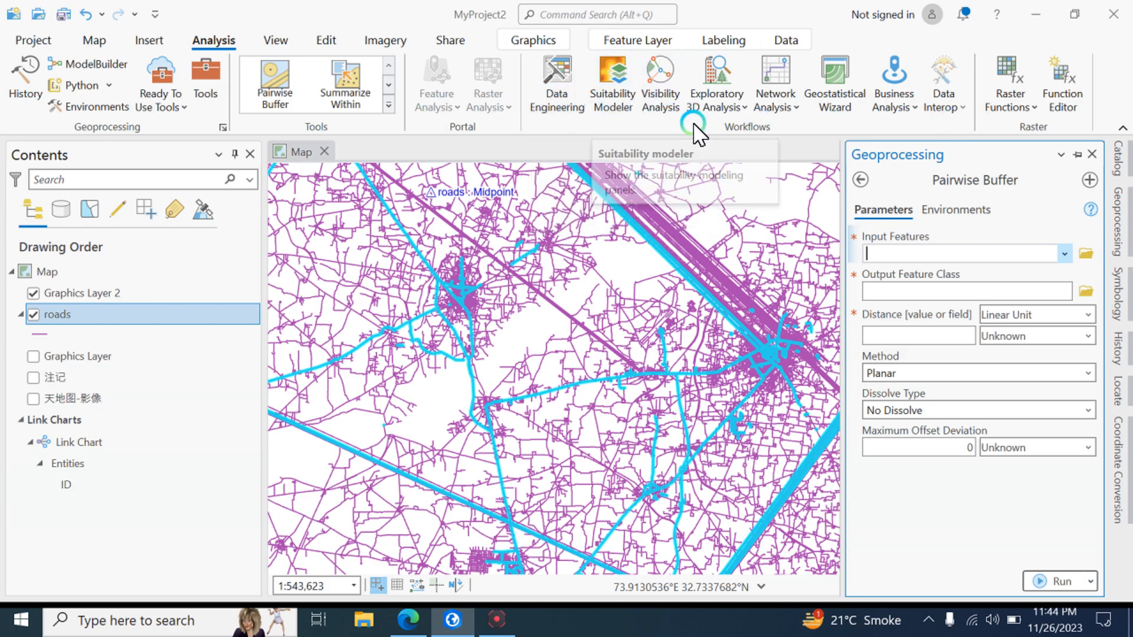
- Show the options for exploratory 3D analysis, network analysis, business analysis, data interoperability and raster functions
left_click(733, 110)
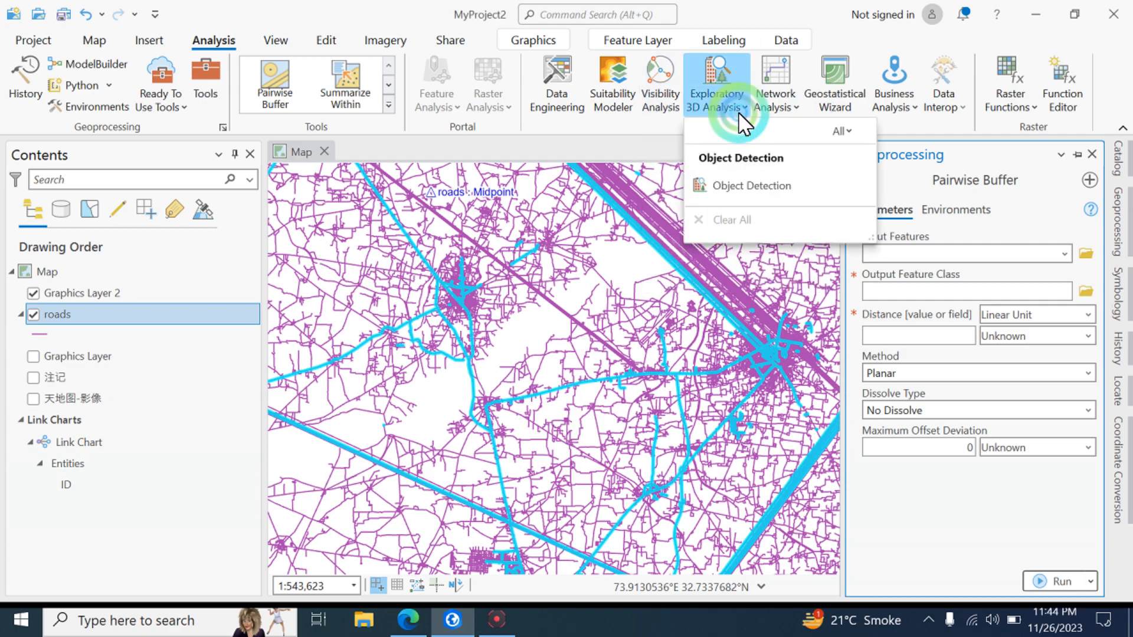
left_click(791, 109)
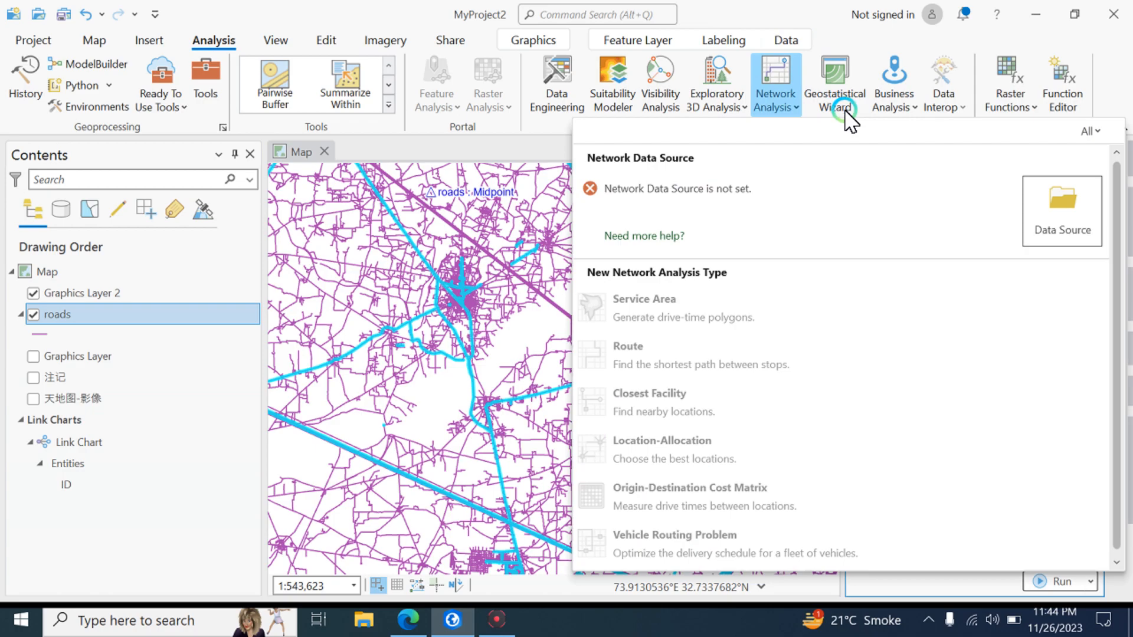
left_click(908, 118)
left_click(938, 105)
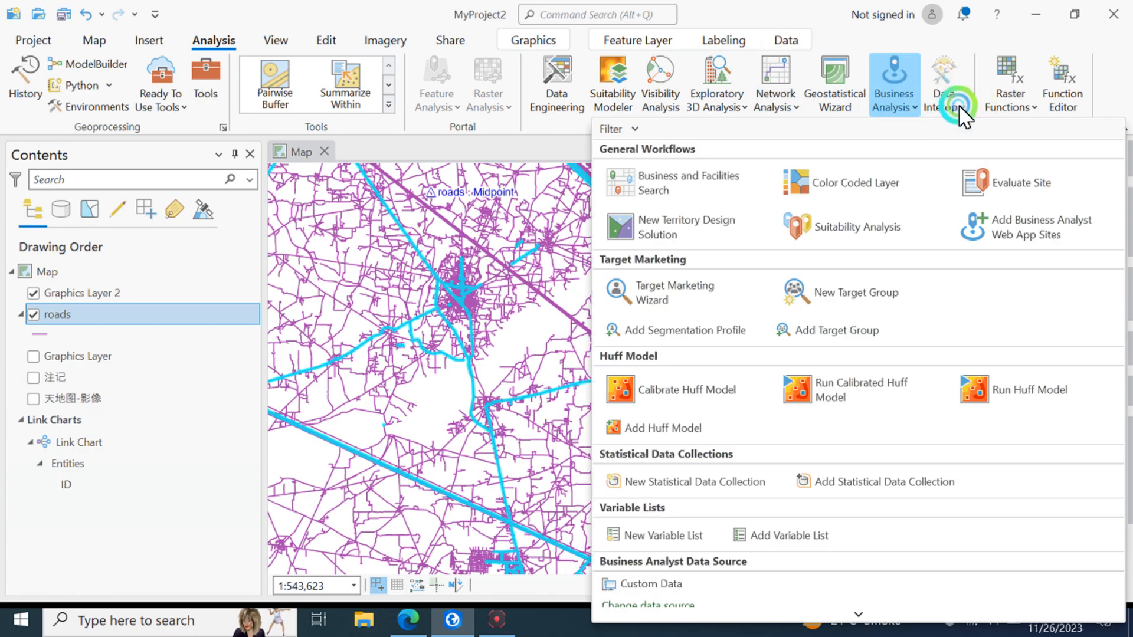
left_click(1038, 114)
left_click(1091, 105)
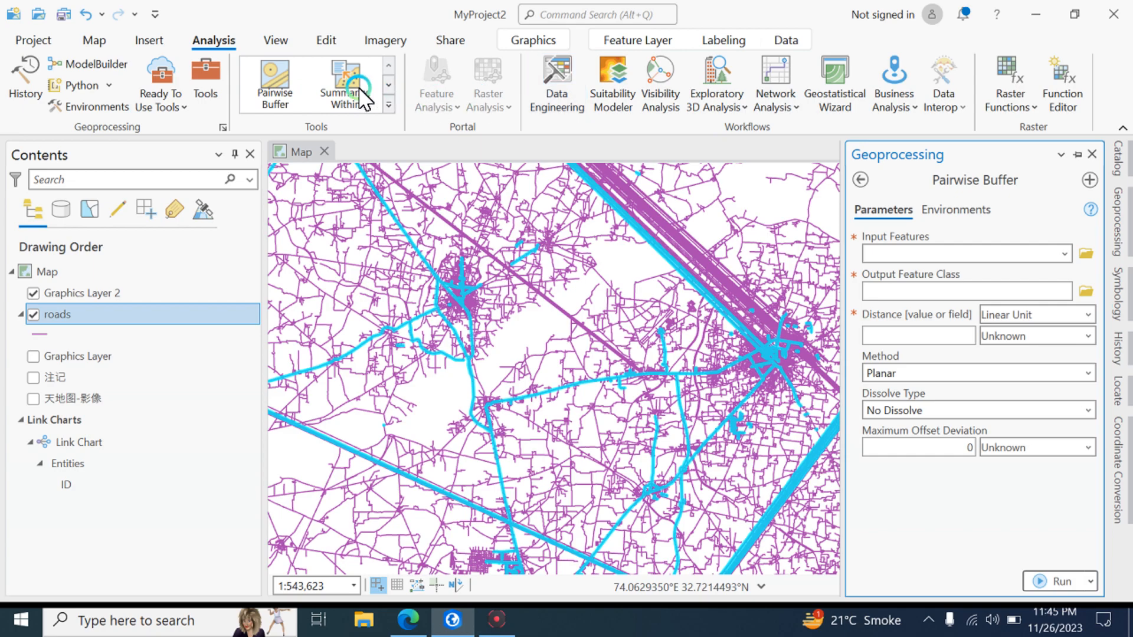
- Open the network data source selection for network analysis and leave it without choosing a dataset
left_click(785, 56)
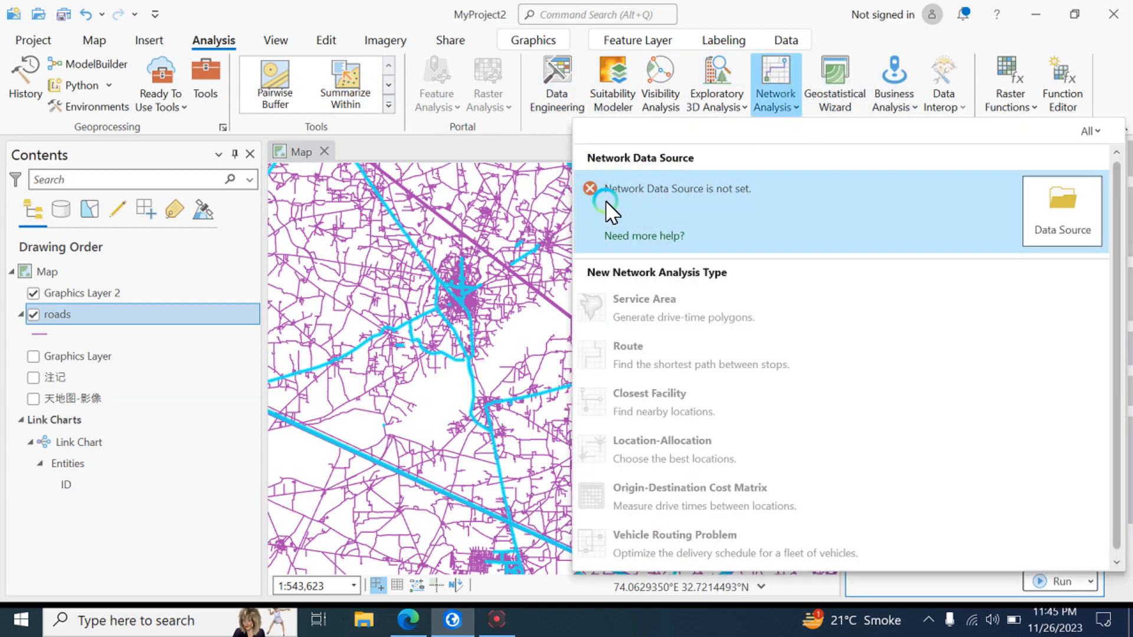
left_click(660, 197)
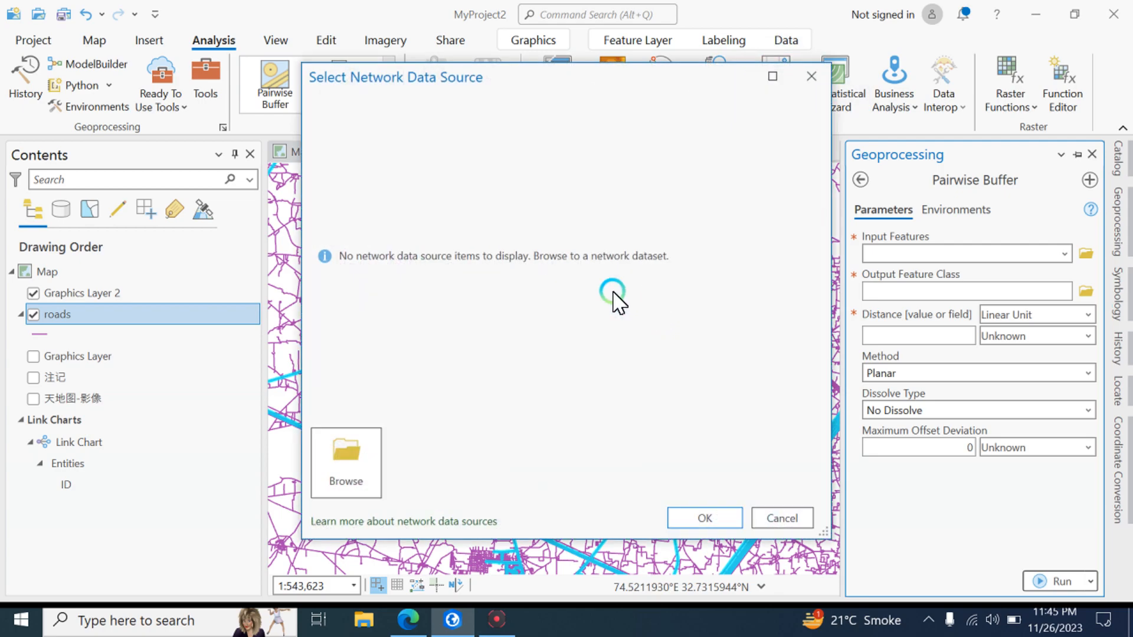
left_click(813, 75)
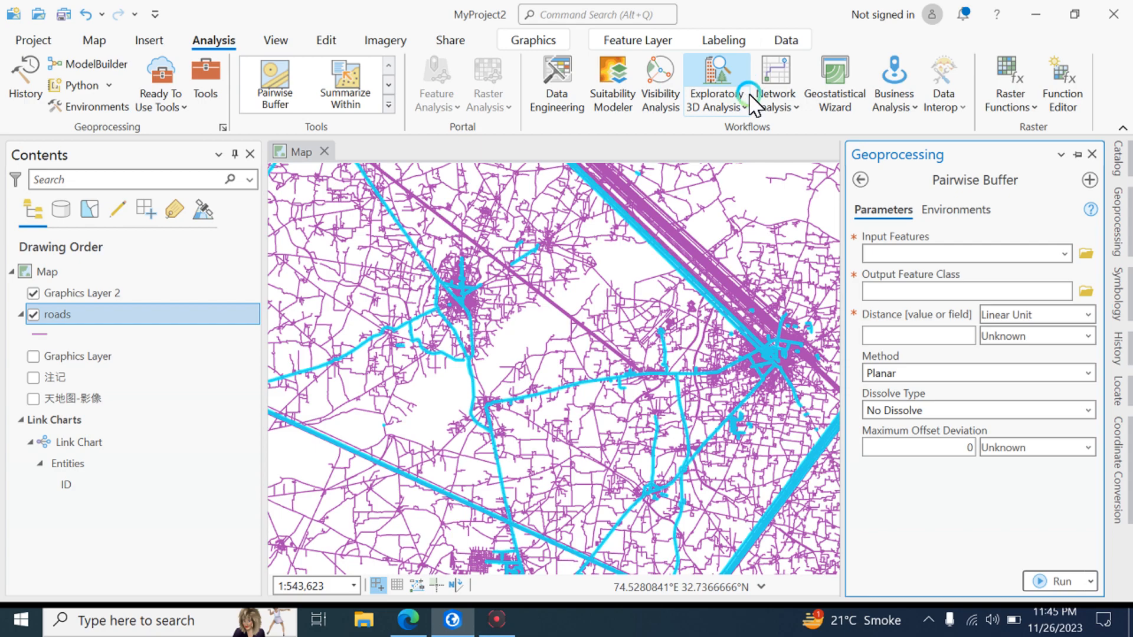
- Pin the docked panes open and close Catalog, Geoprocessing, Coordinate Conversion, Locate and History, keeping only Symbology
left_click(1078, 154)
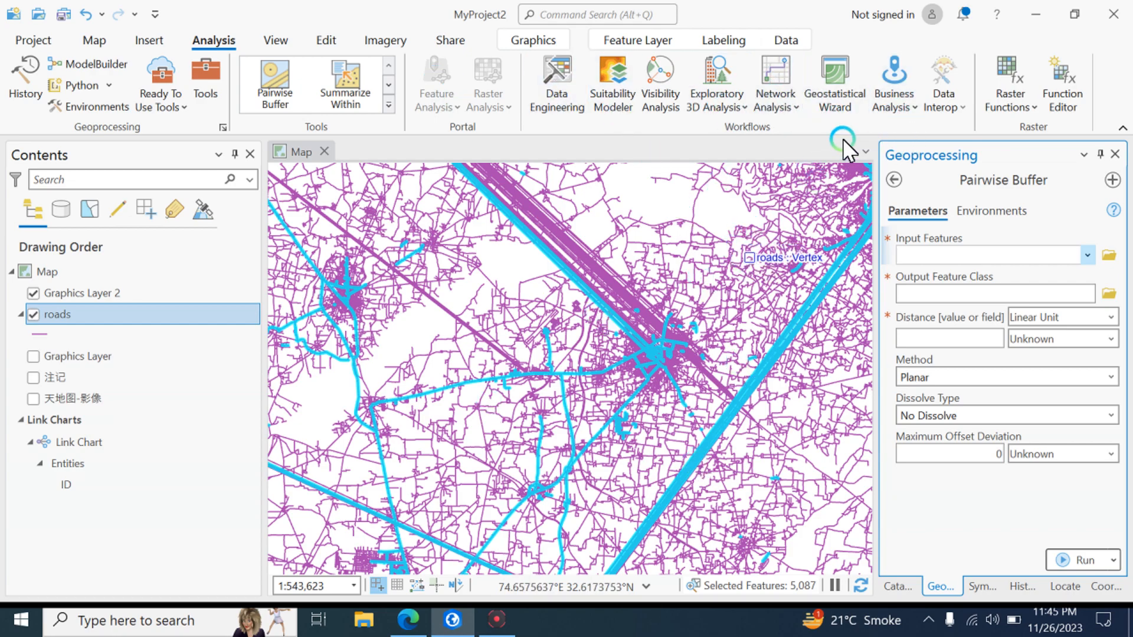
left_click(271, 40)
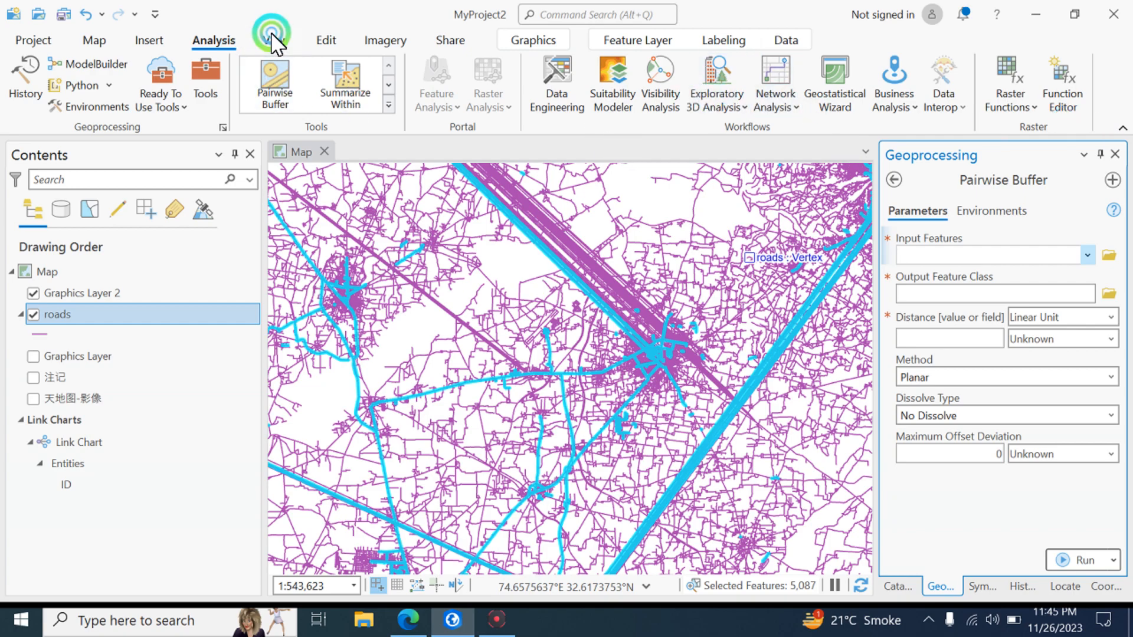
left_click(36, 75)
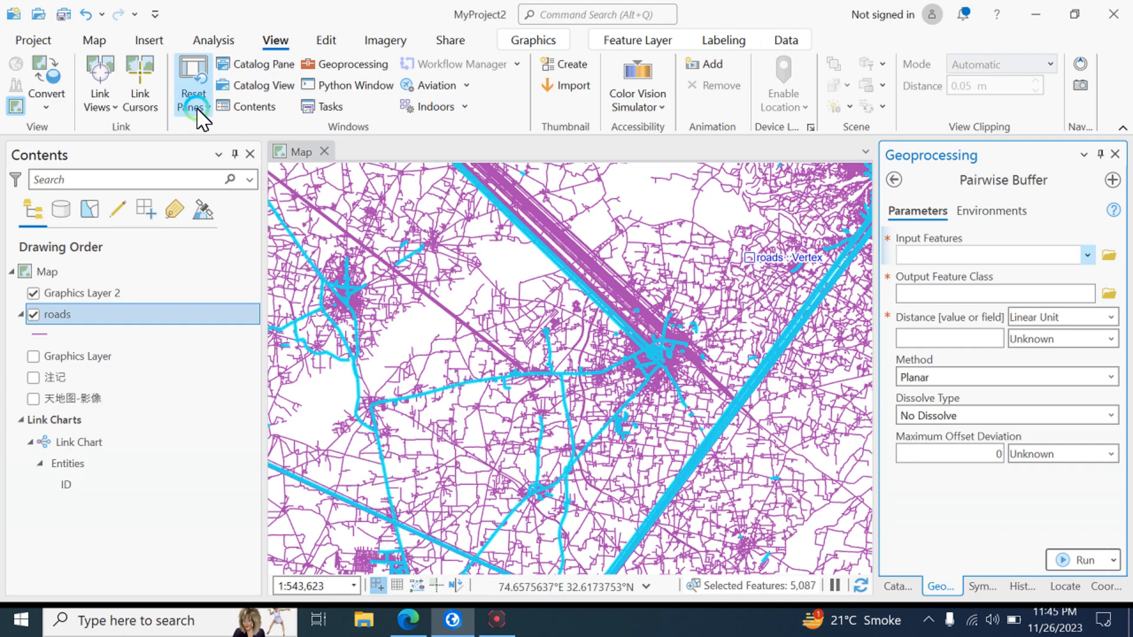
left_click(257, 61)
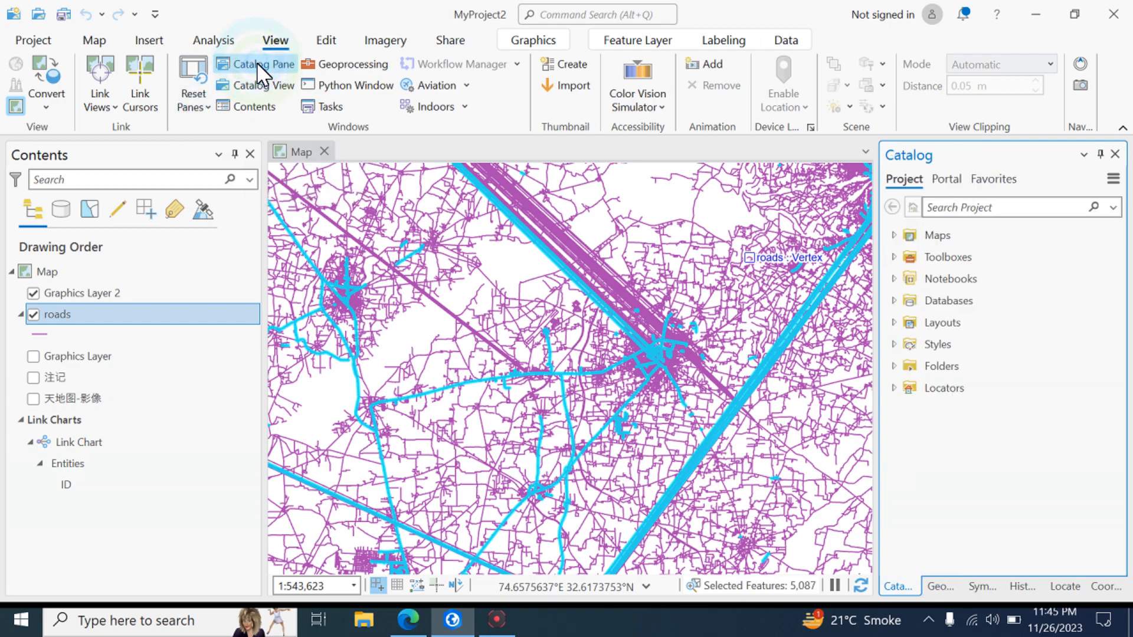
left_click(1114, 154)
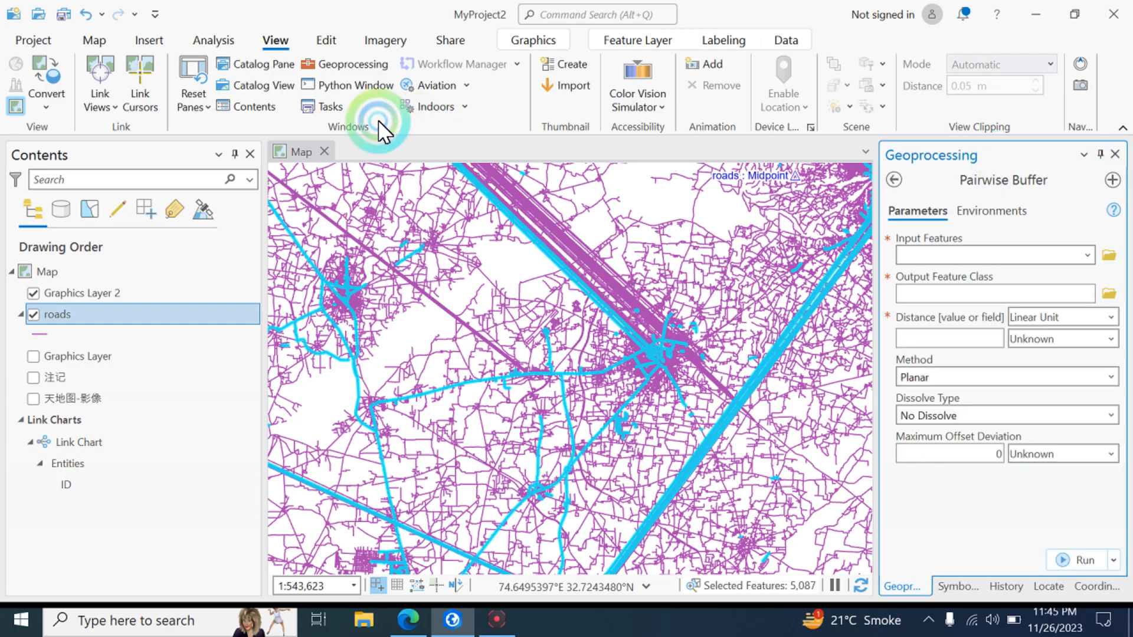
left_click(1114, 153)
left_click(1115, 154)
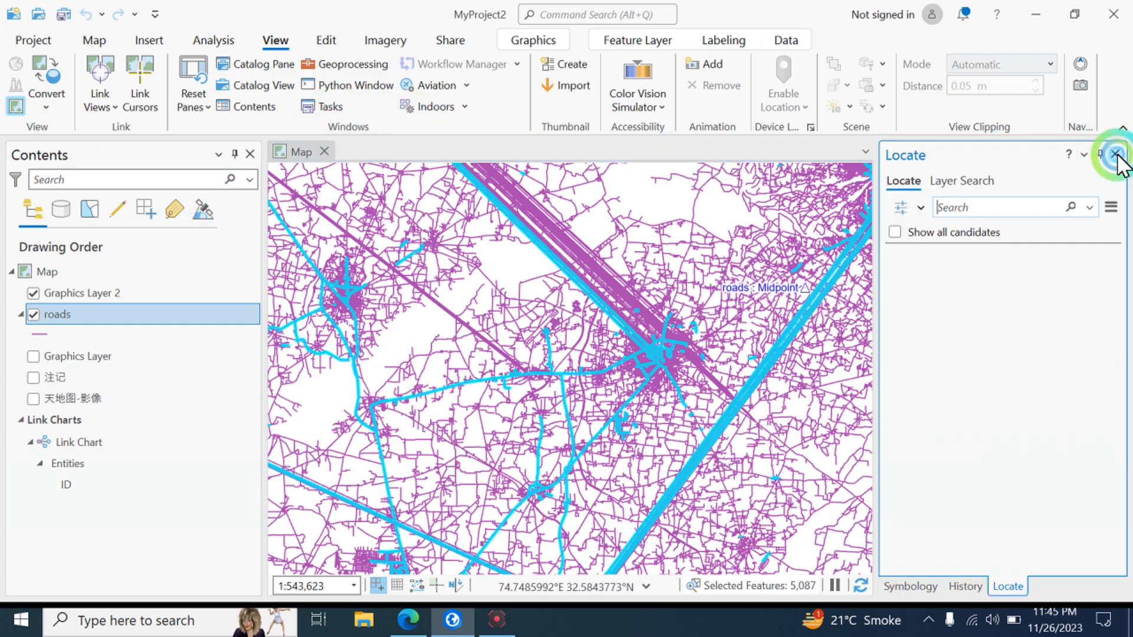
left_click(1115, 155)
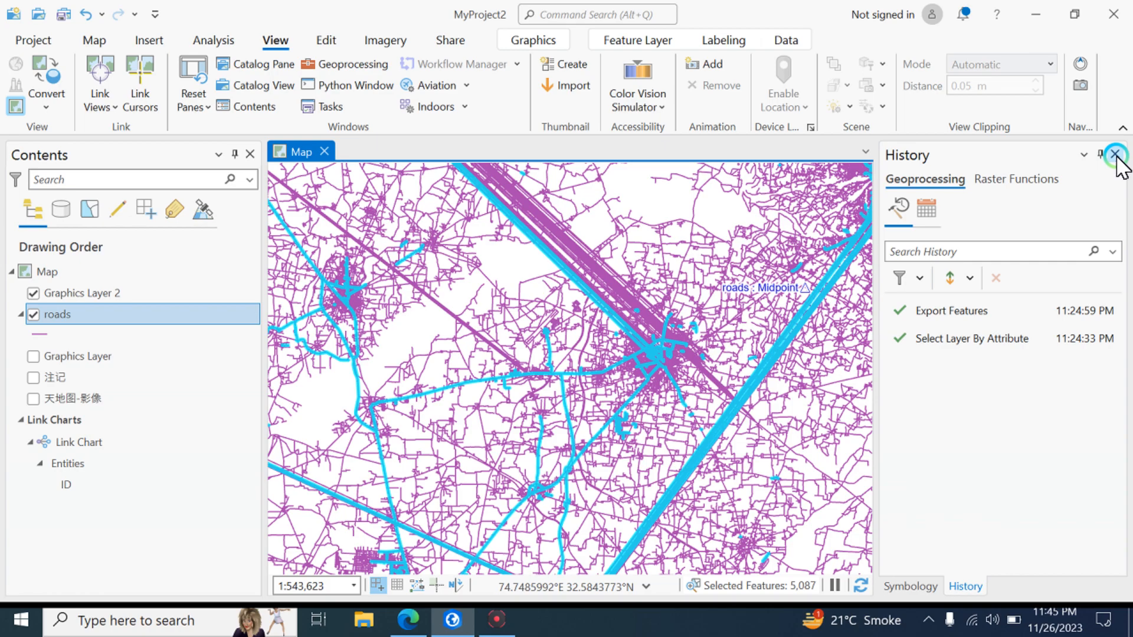
left_click(1115, 155)
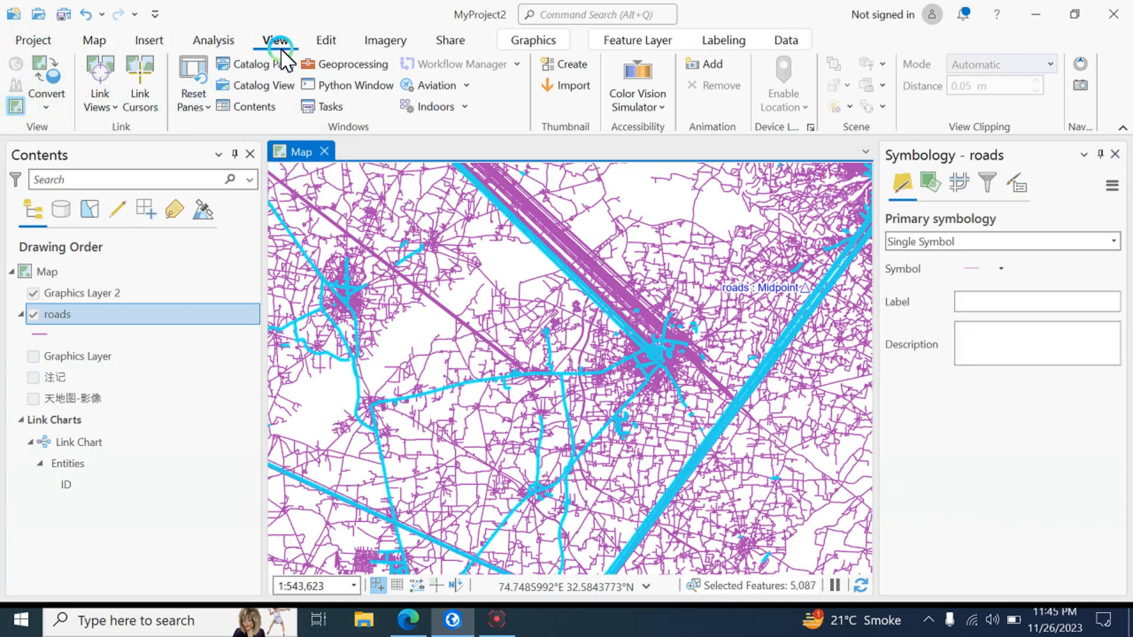
- Reopen the Catalog pane and look over its project items, including Maps, Toolboxes, Notebooks and Databases
left_click(261, 64)
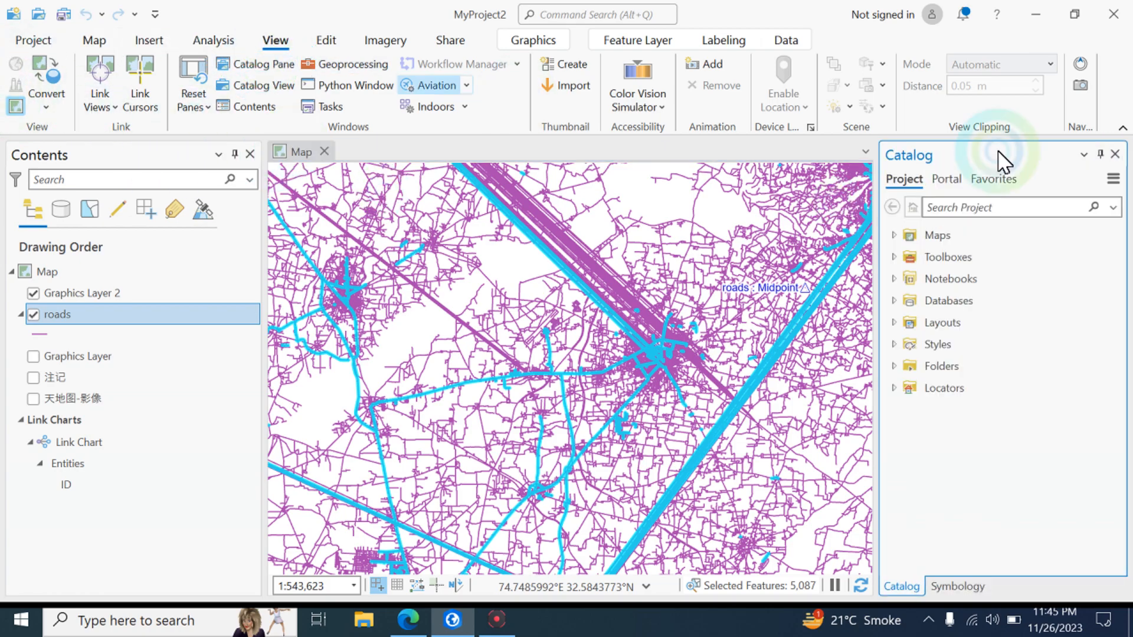
left_click(903, 236)
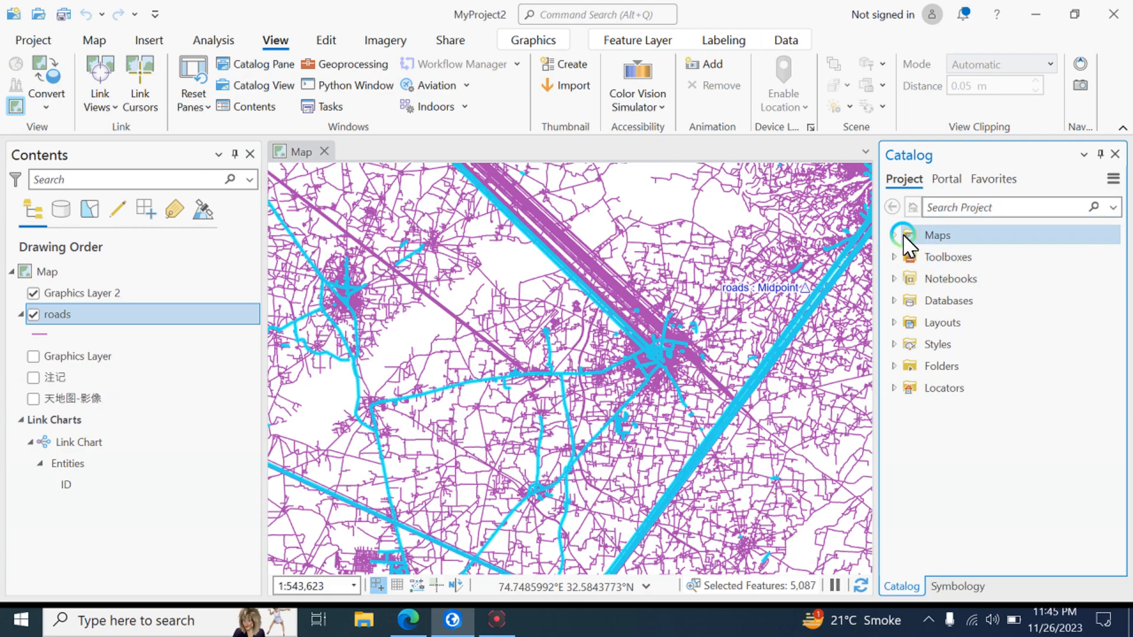
left_click(933, 280)
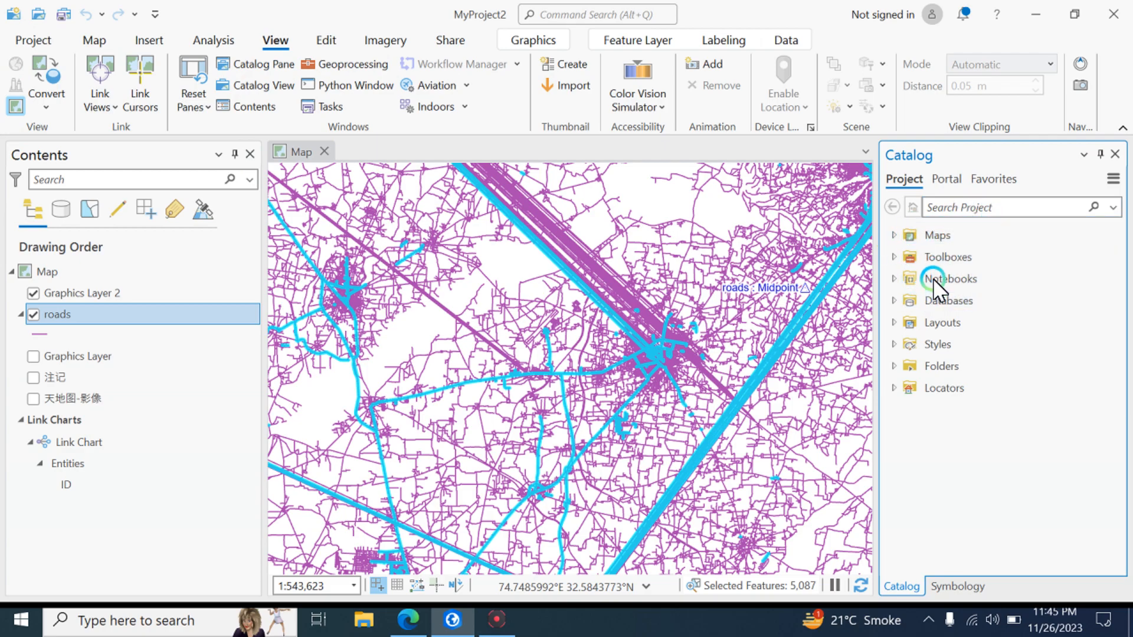
left_click(934, 258)
left_click(895, 257)
left_click(894, 257)
left_click(896, 272)
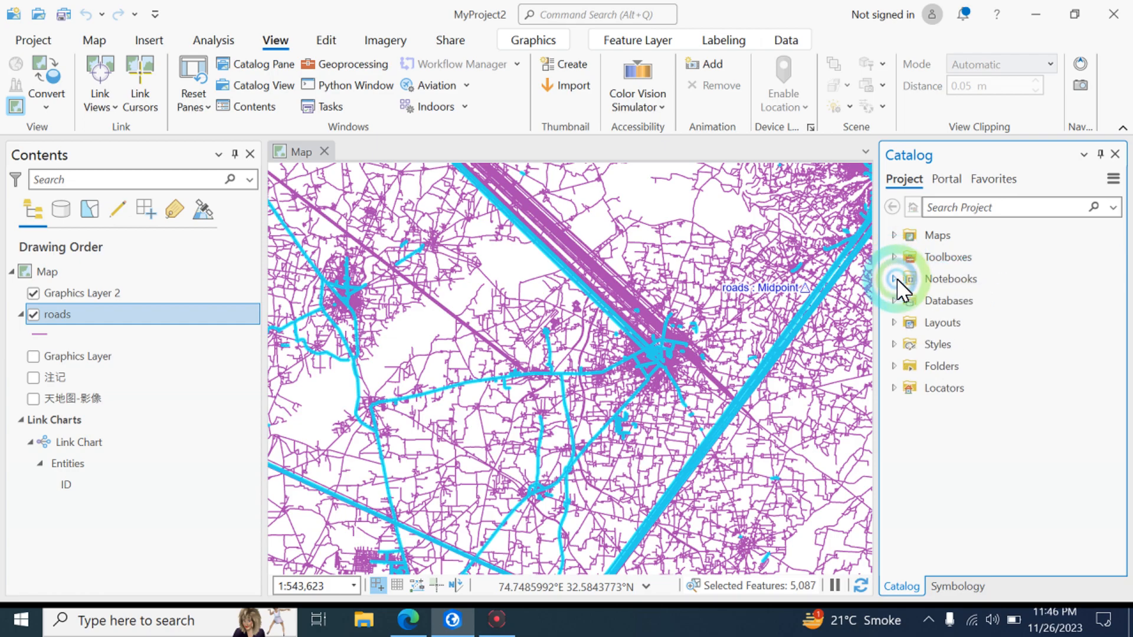
left_click(895, 279)
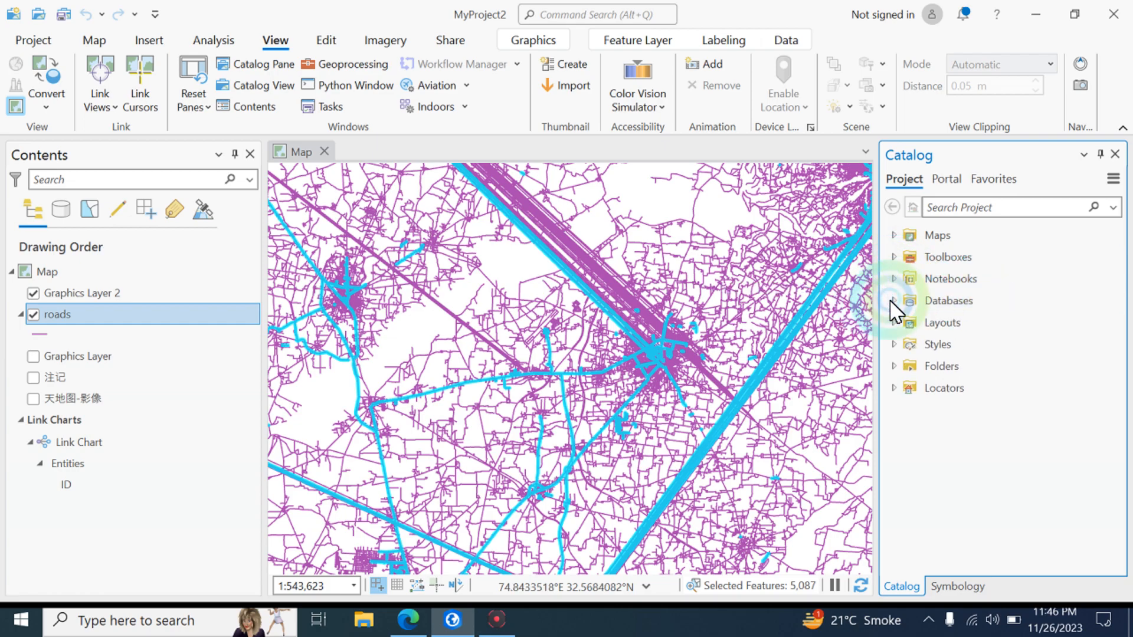
left_click(274, 85)
left_click(252, 109)
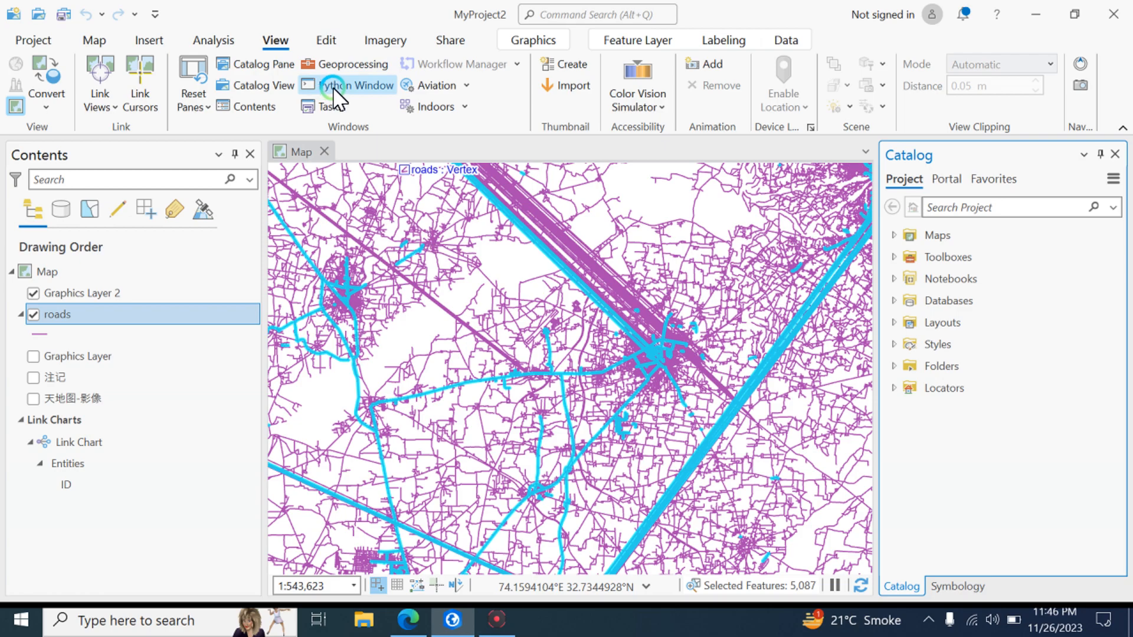
- Try out the Python window with the statement Print "Hello World " and close the window
left_click(375, 86)
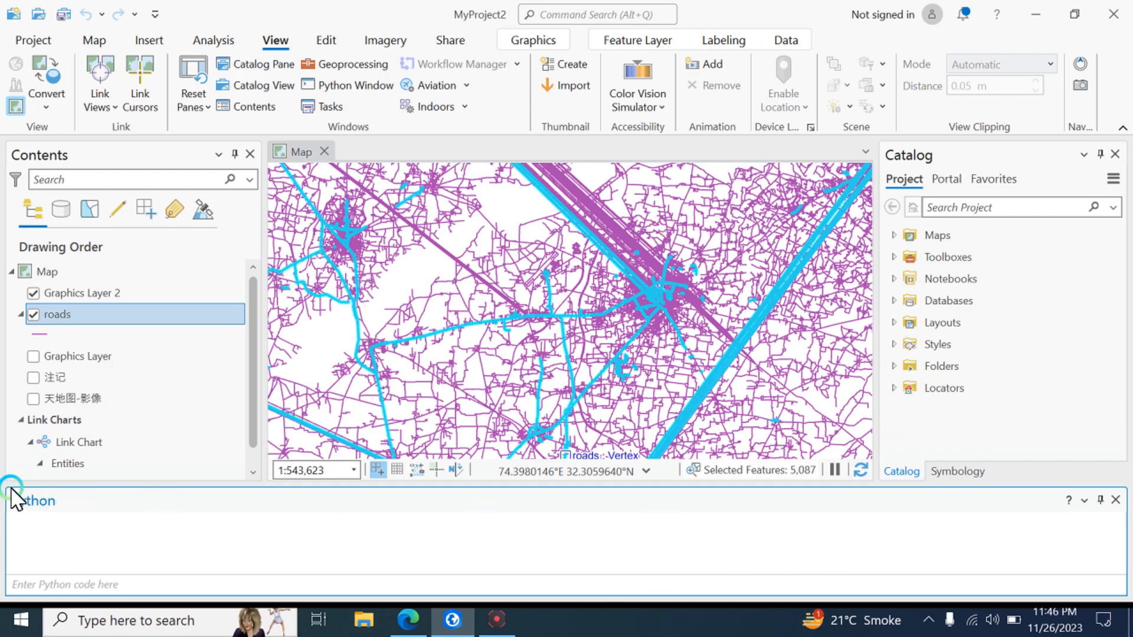
left_click(167, 585)
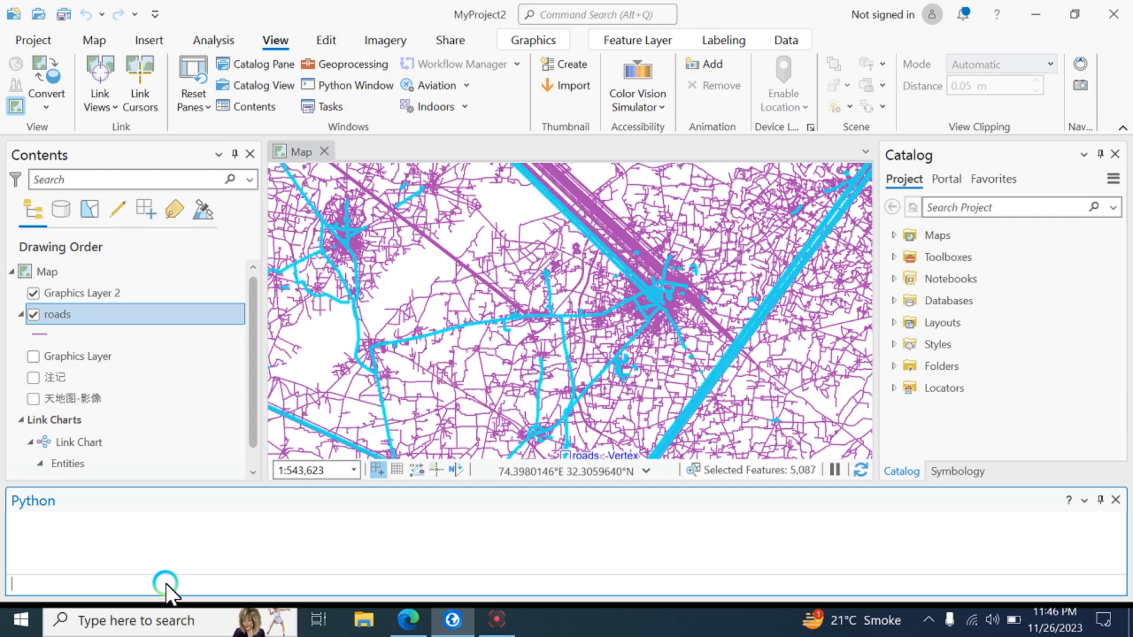
type("Print \"Hello World")
key("Return")
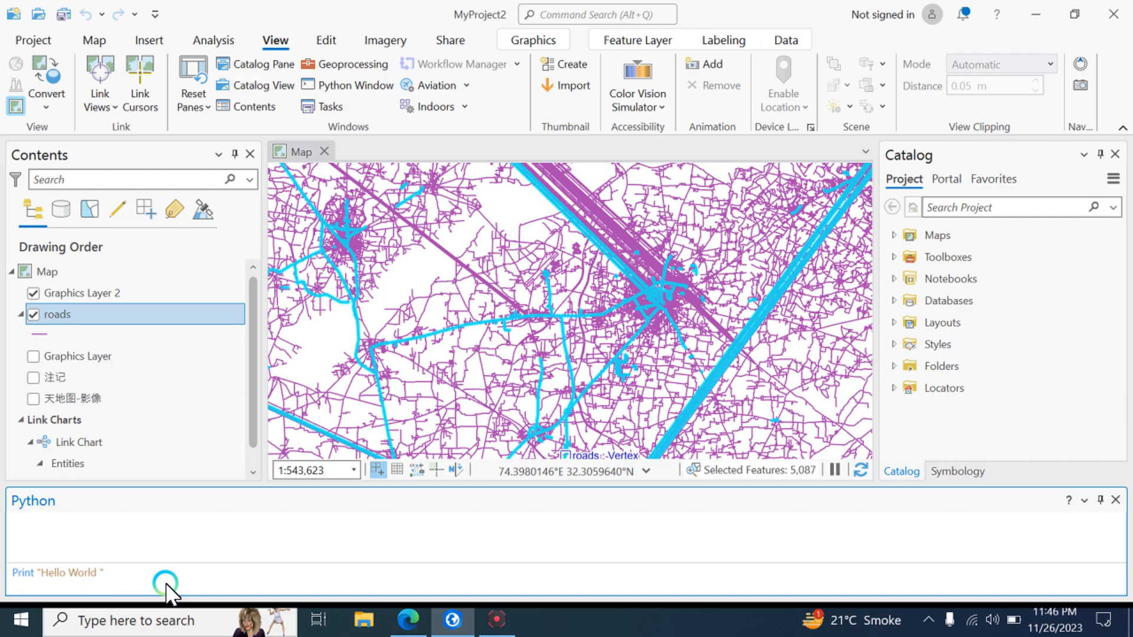
key("BackSpace")
key("BackSpace")
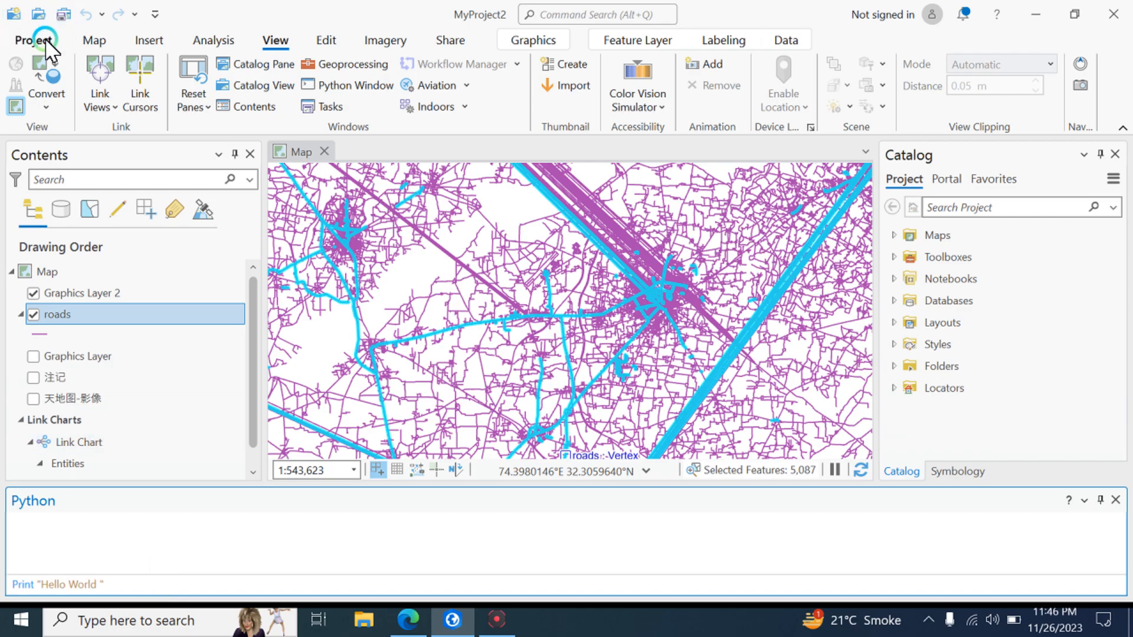
left_click(1115, 499)
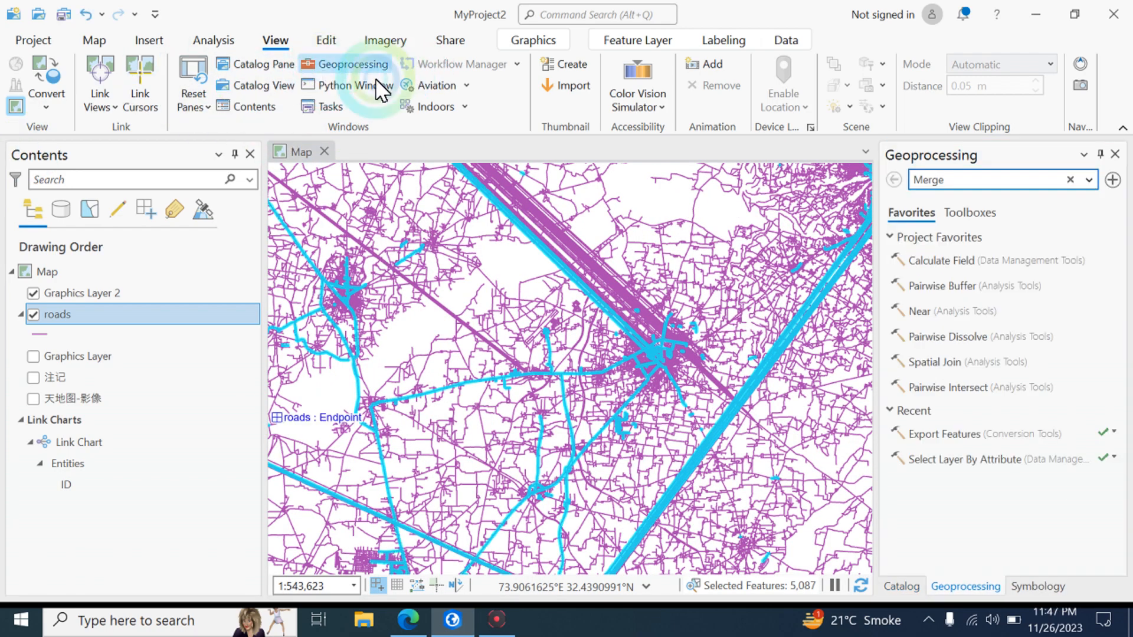
- Show the Geoprocessing pane and the Color Vision Simulator options, and close the pane without applying a simulation
left_click(972, 180)
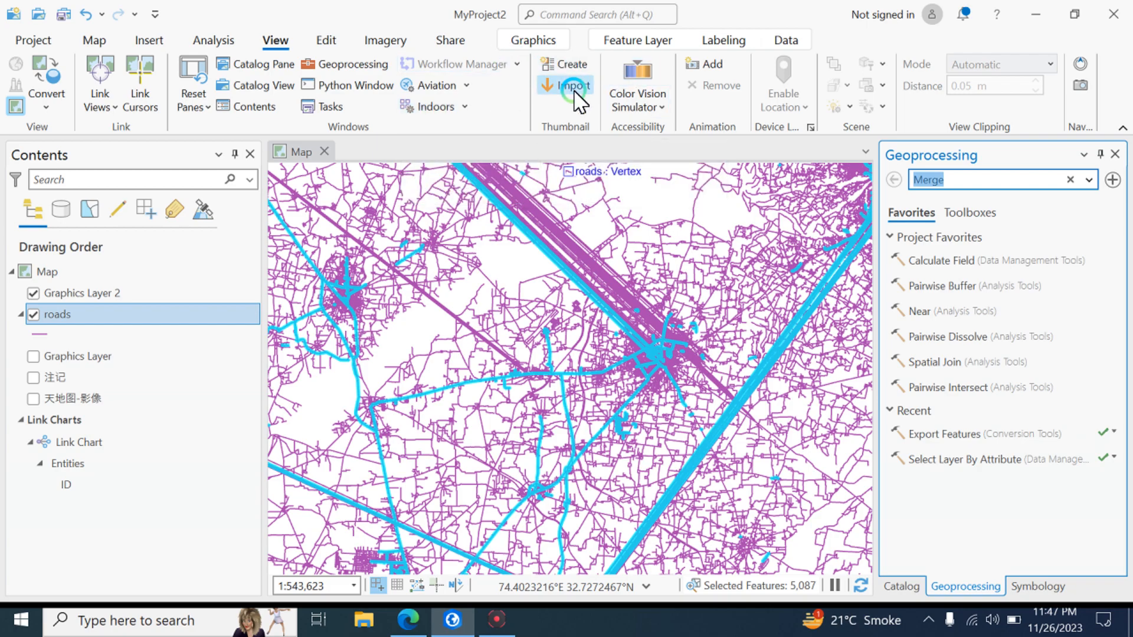
left_click(663, 105)
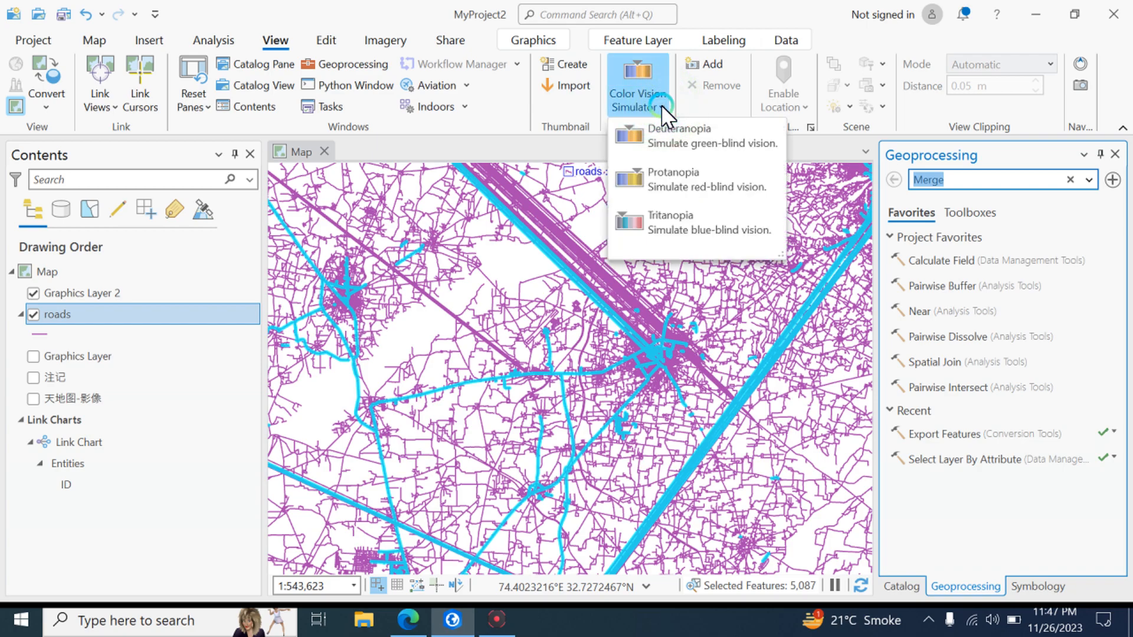
left_click(748, 107)
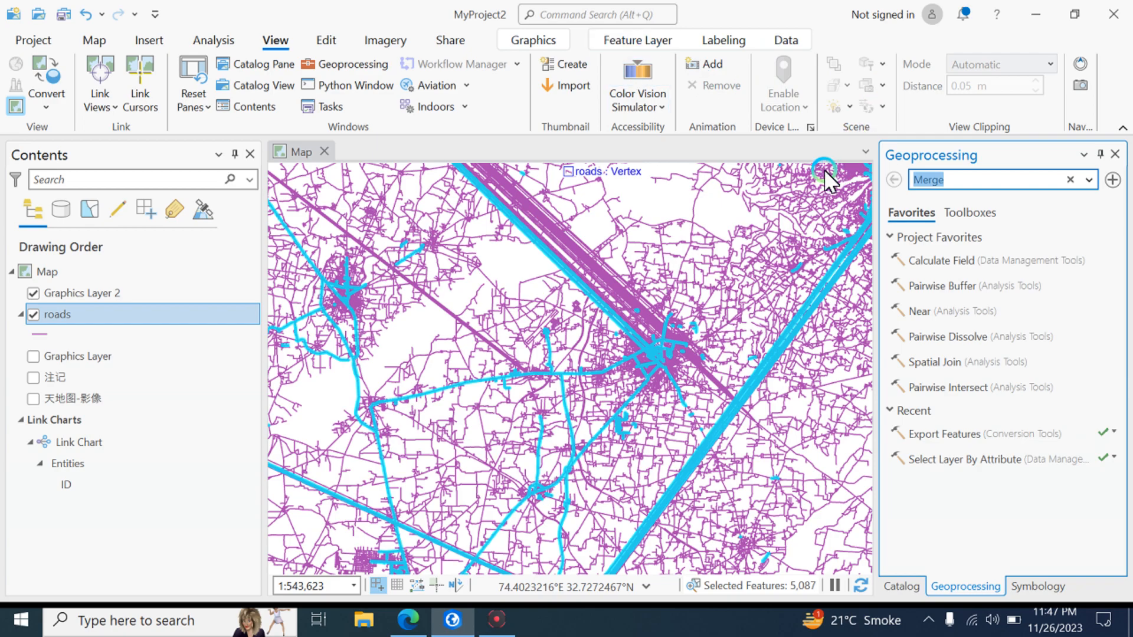
left_click(1115, 155)
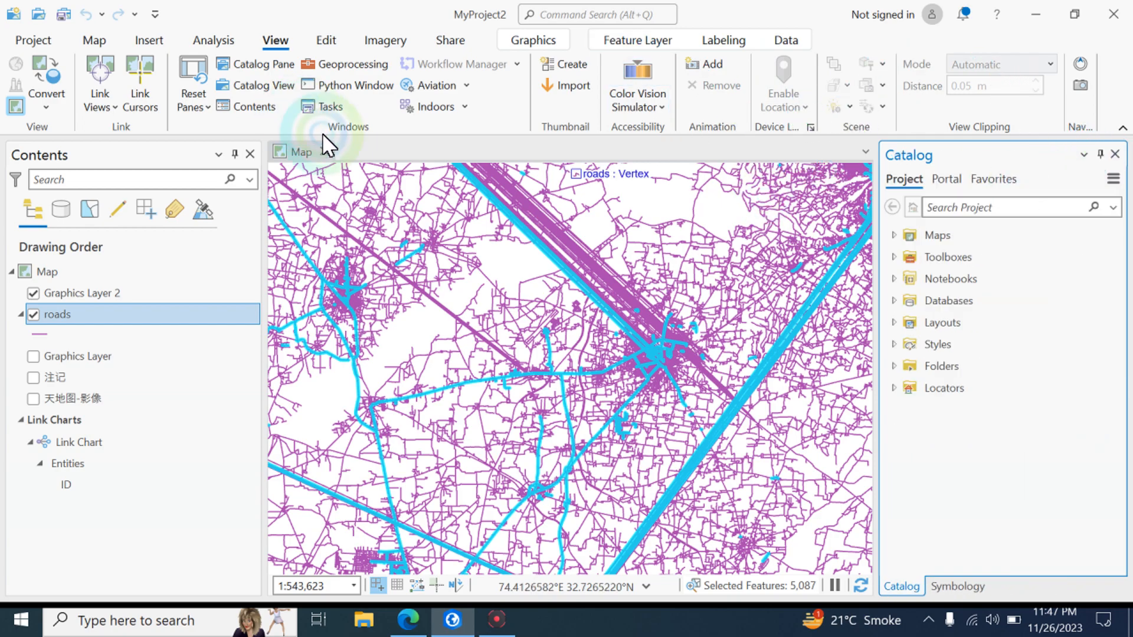
- Bring up the editing tools and turn on Map Topology to maintain feature contiguity when editing
left_click(327, 41)
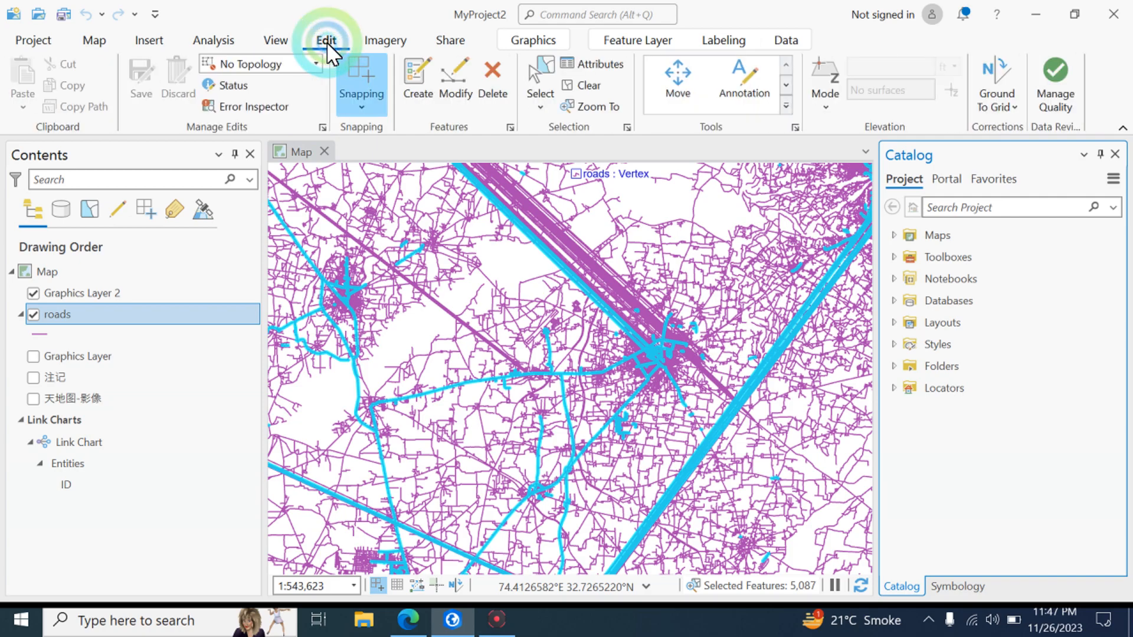
left_click(332, 42)
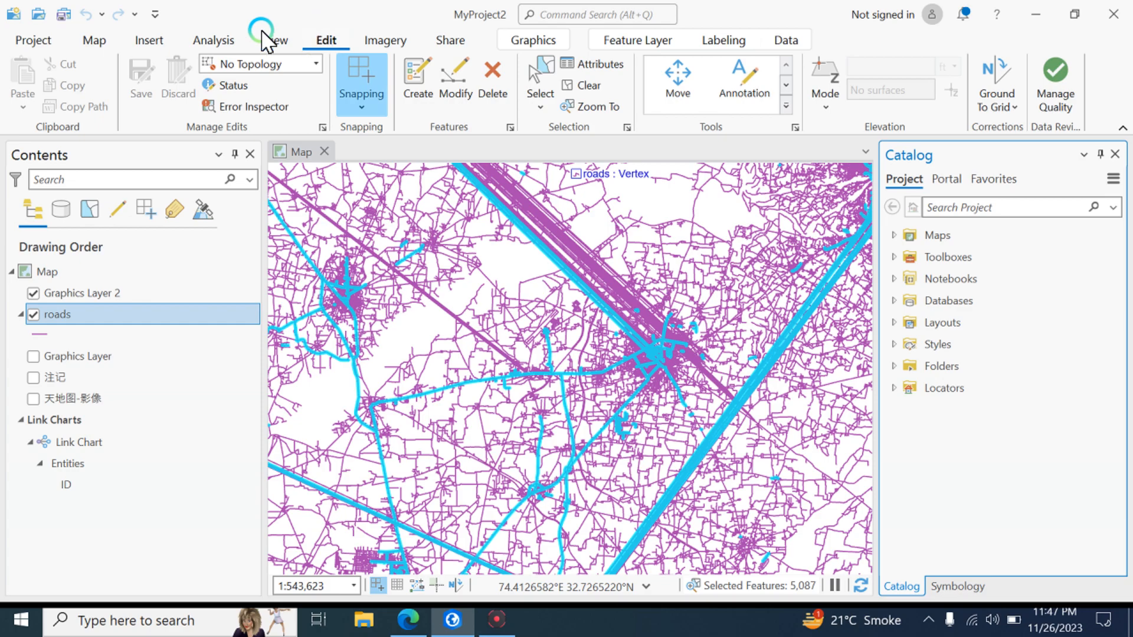
left_click(331, 42)
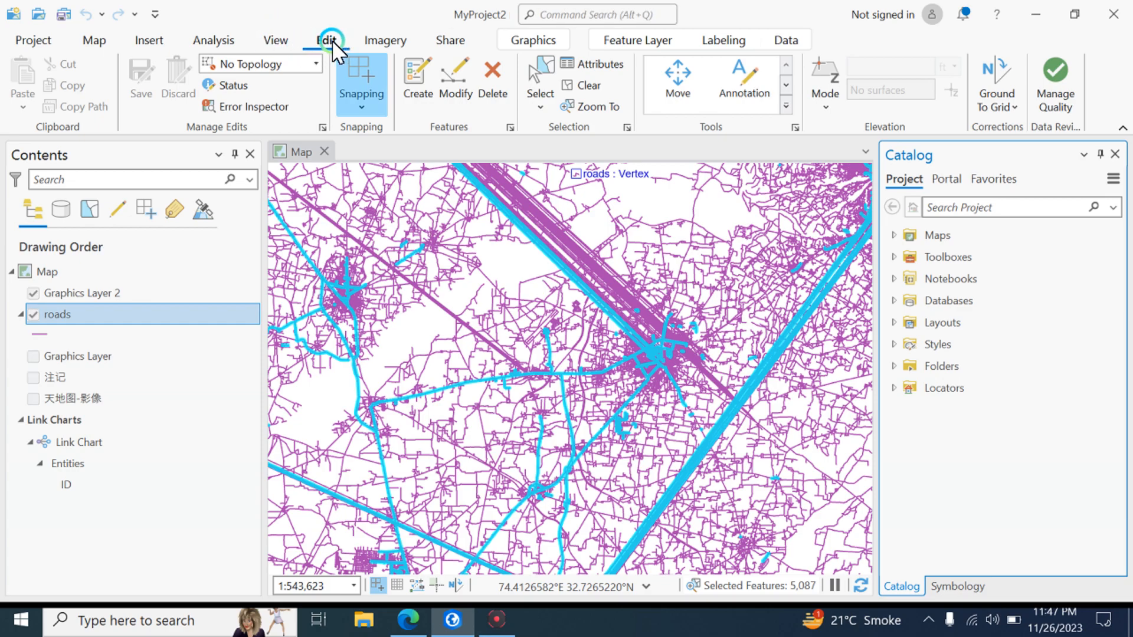
left_click(285, 66)
left_click(279, 129)
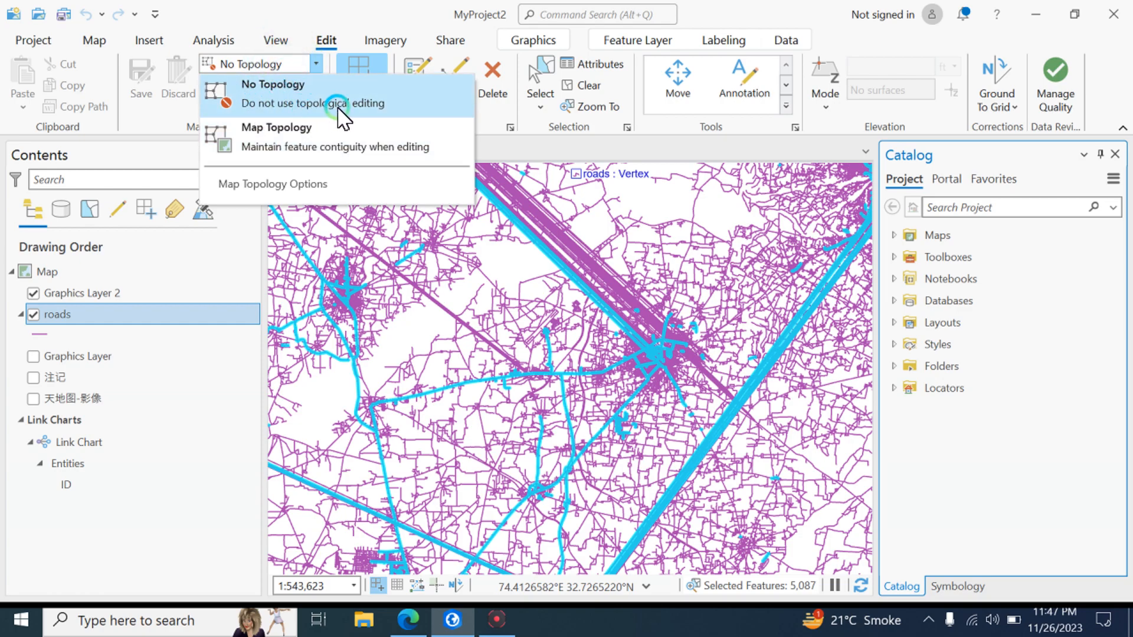
left_click(414, 158)
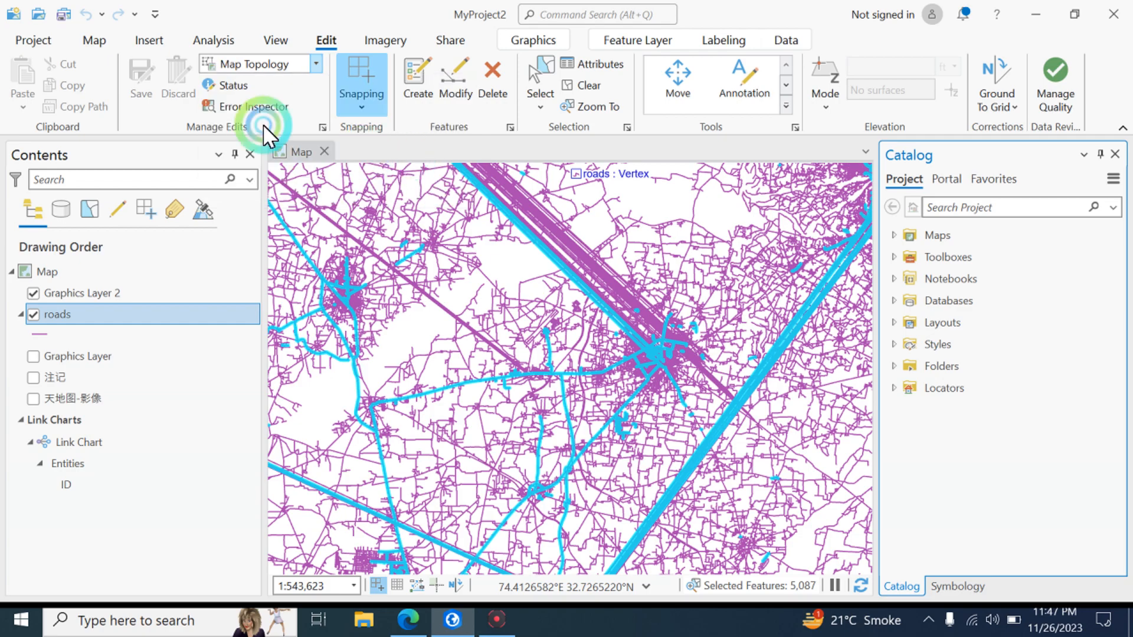
- Review the map's editing status under Noneditable and Editable with warnings, and view the Error Inspector, closing both
left_click(219, 84)
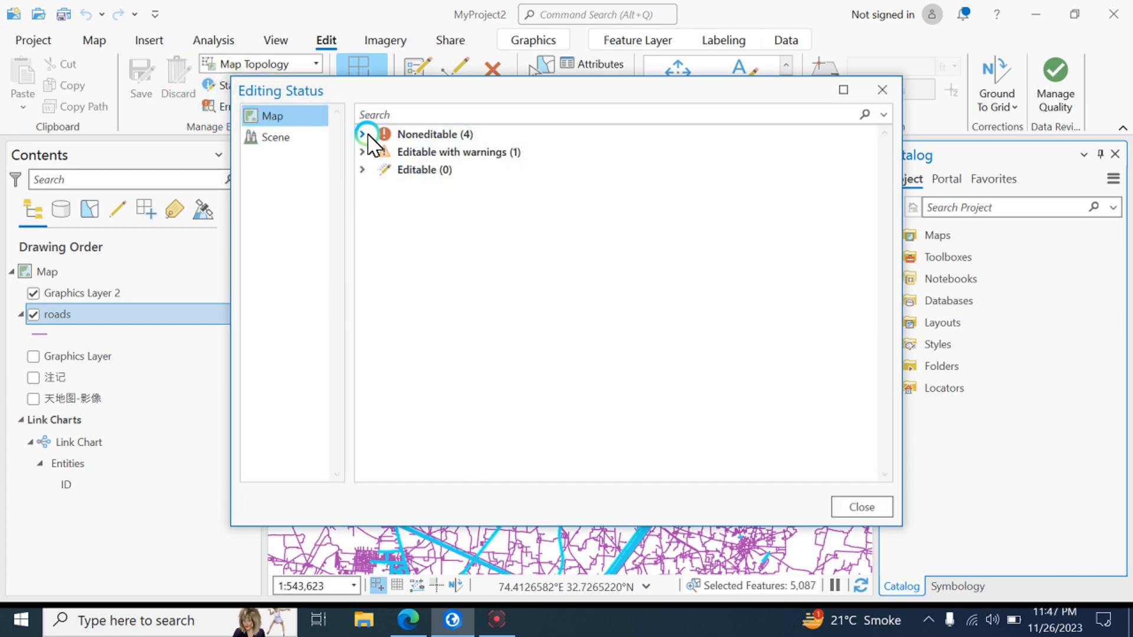
left_click(362, 134)
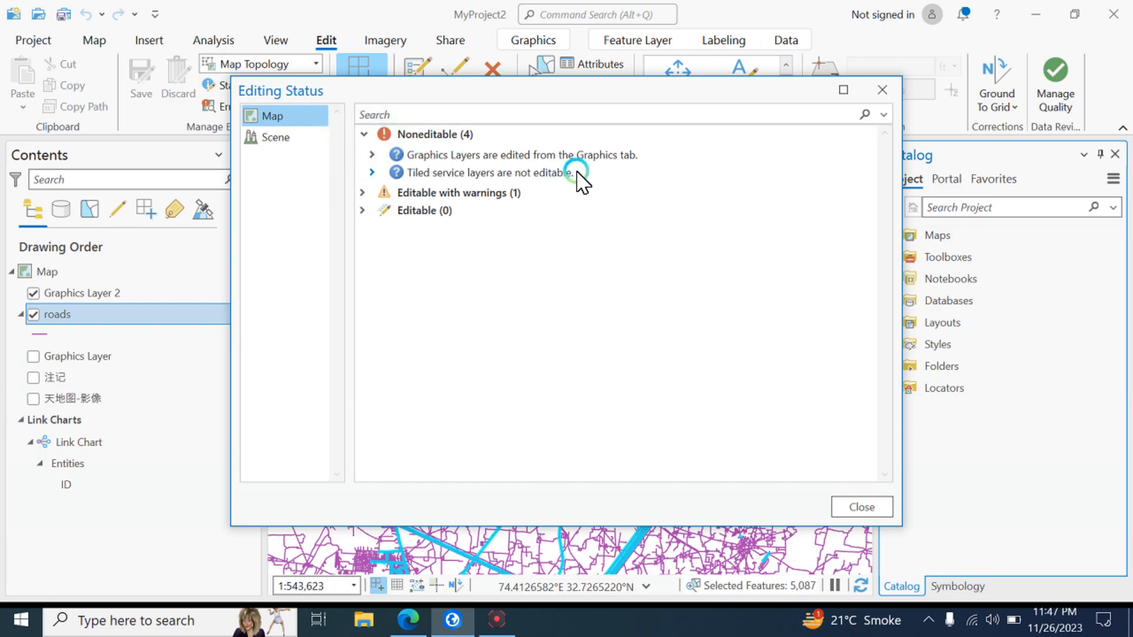
left_click(363, 192)
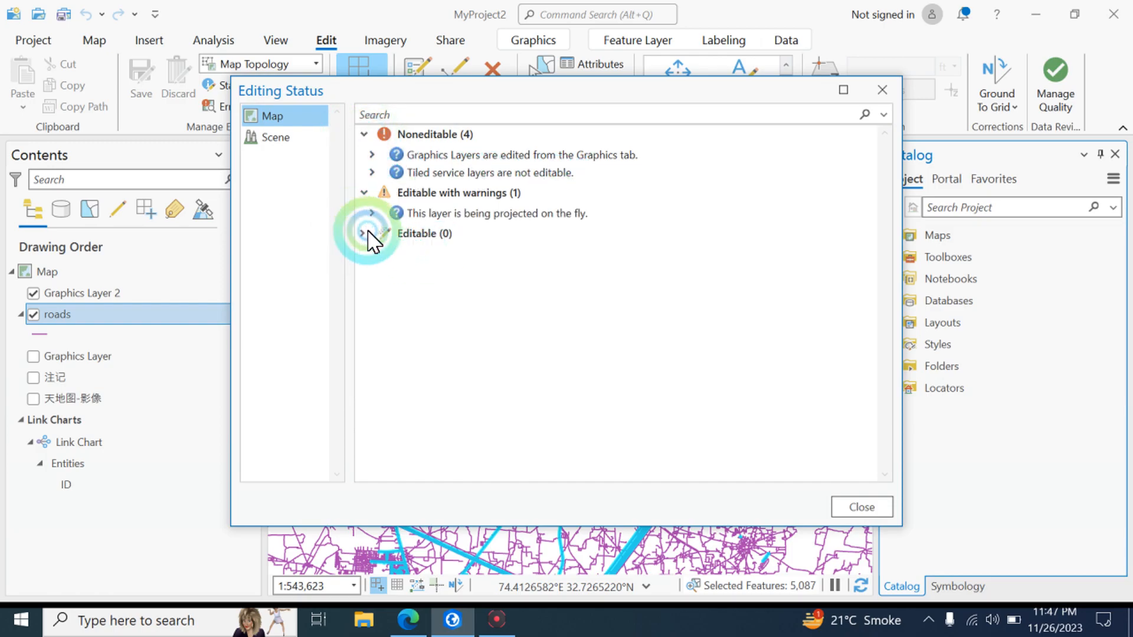
left_click(890, 93)
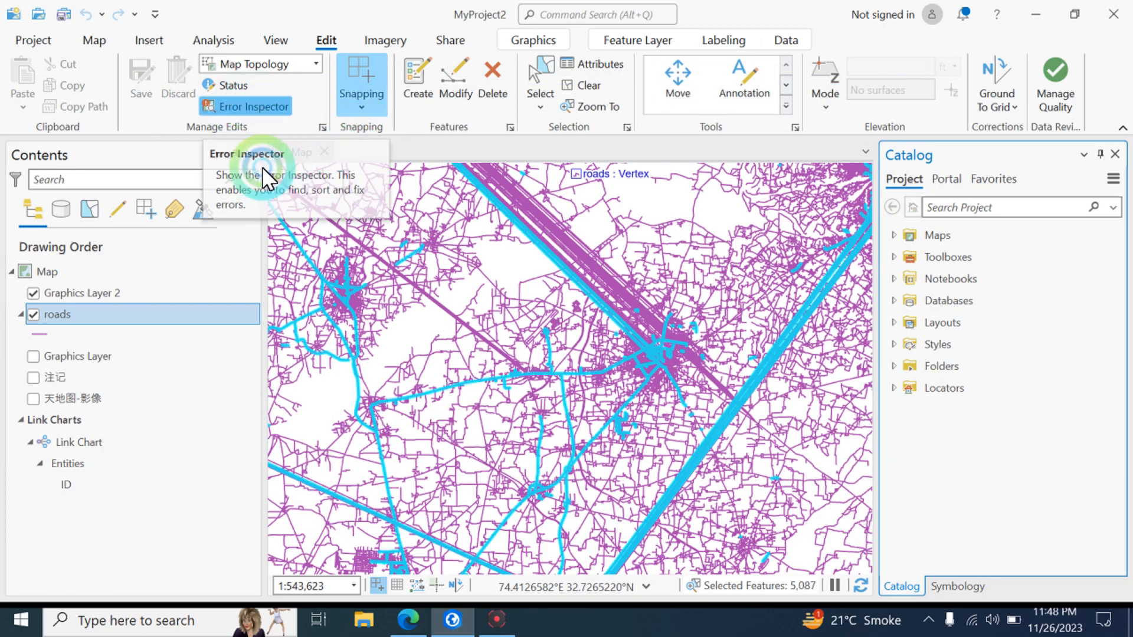
left_click(242, 107)
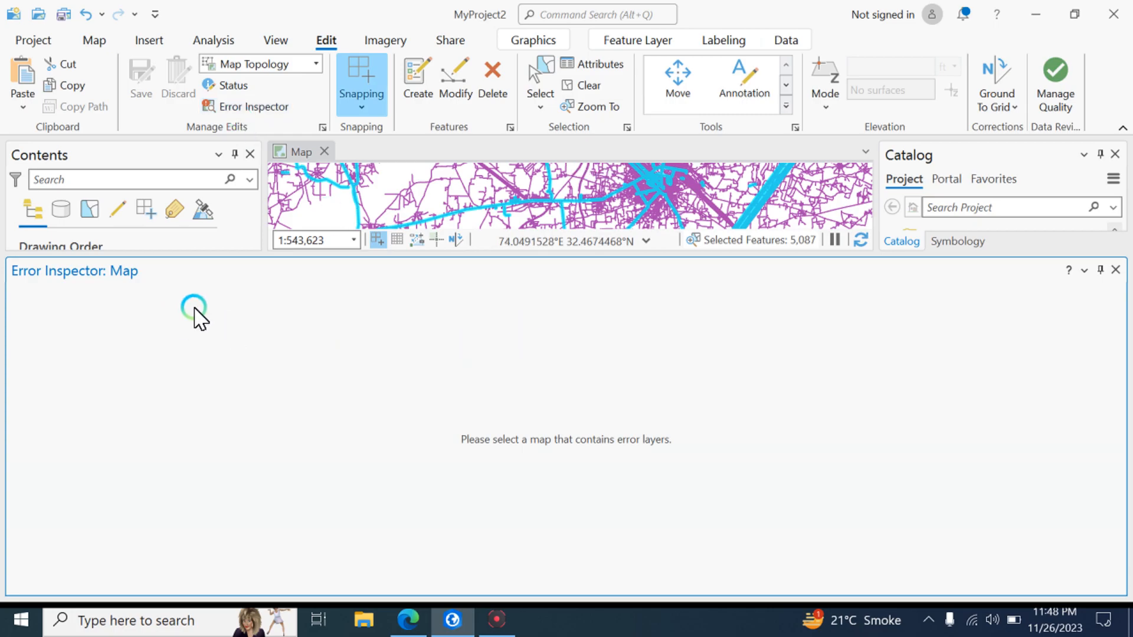
left_click(1115, 270)
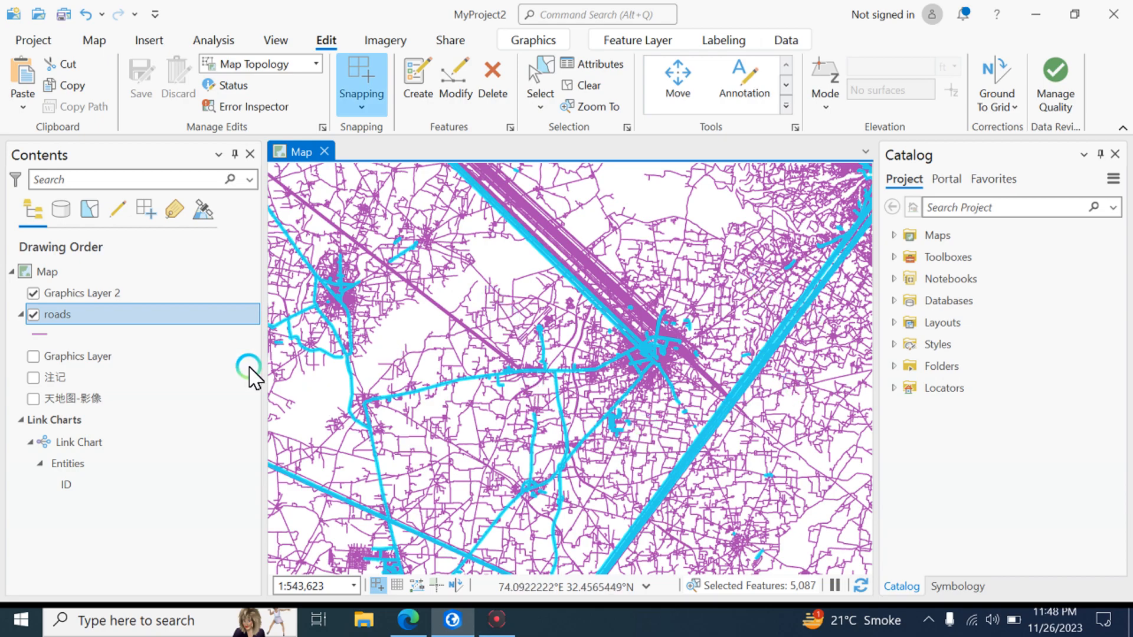
- Clear the existing road selection, try two rectangle selections on the roads around the central junction, and clear each one
left_click(565, 84)
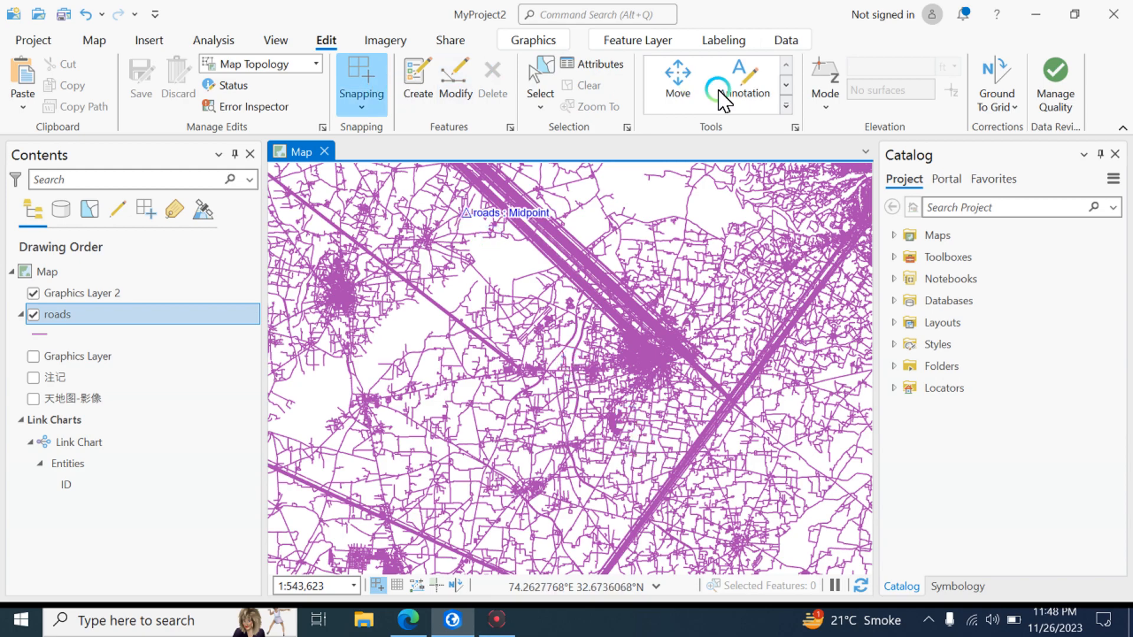
left_click(539, 99)
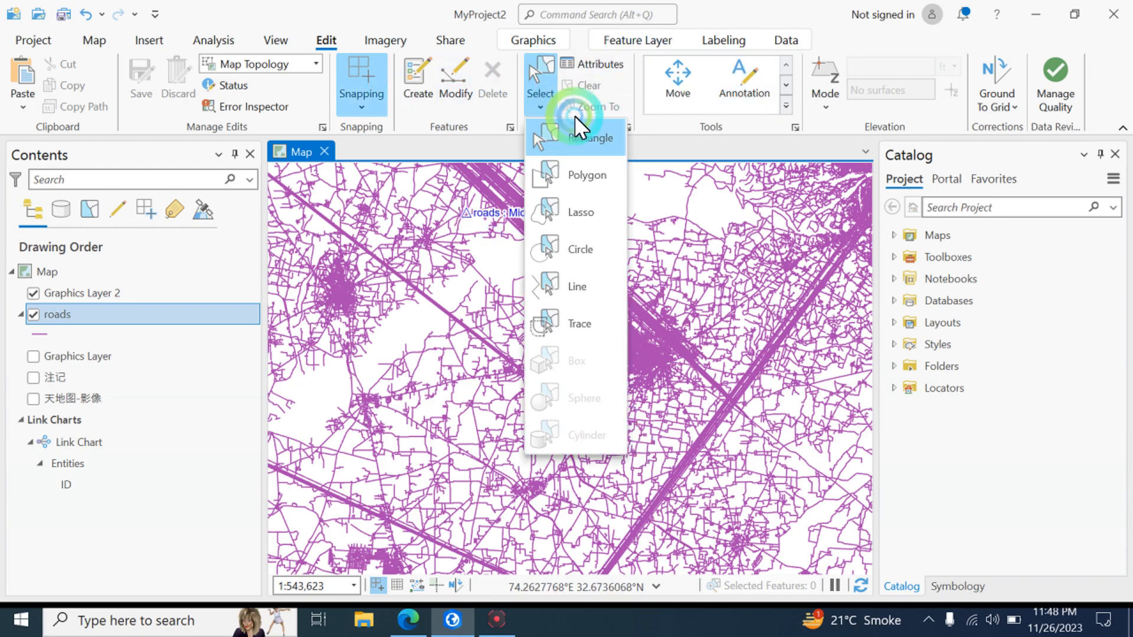
left_click(579, 143)
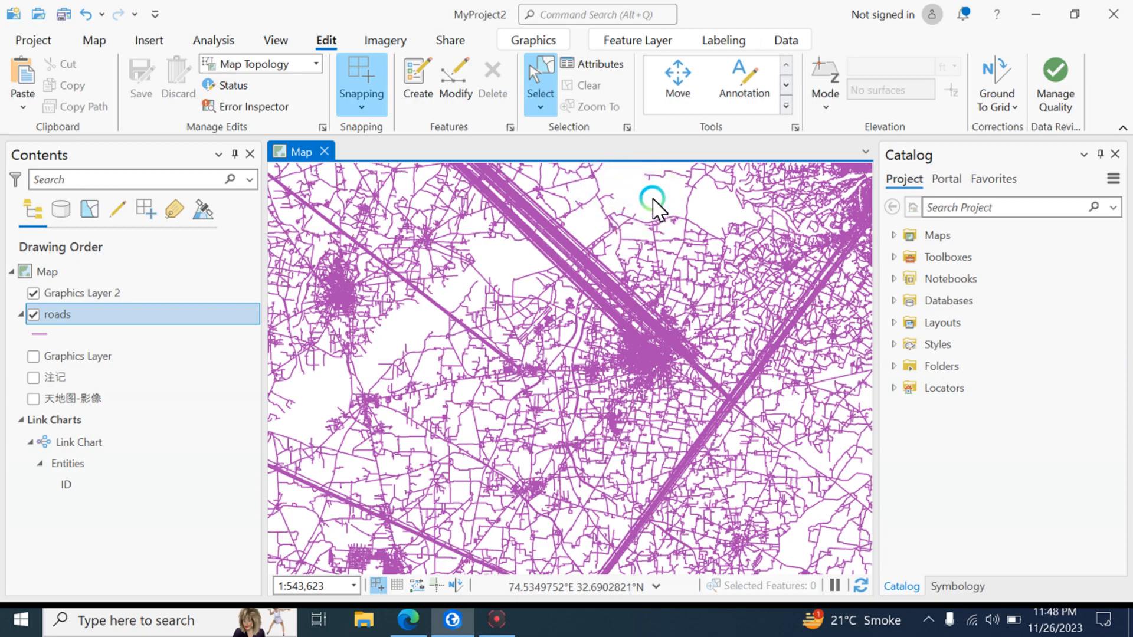
left_click_drag(794, 341, 708, 260)
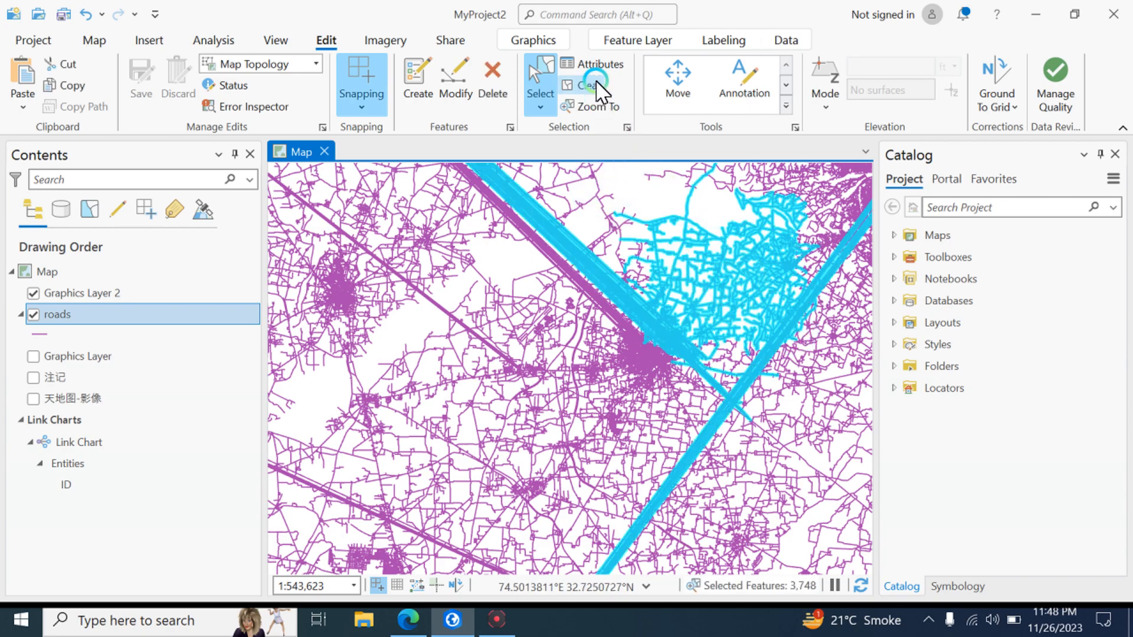
left_click(587, 84)
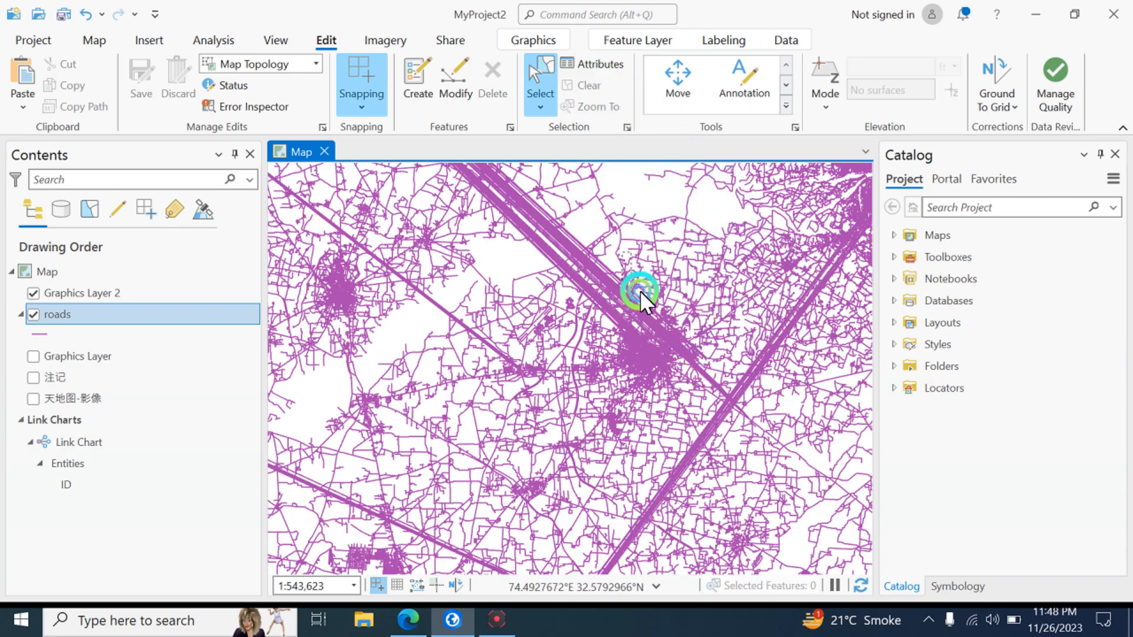
left_click_drag(640, 290, 592, 235)
left_click(599, 91)
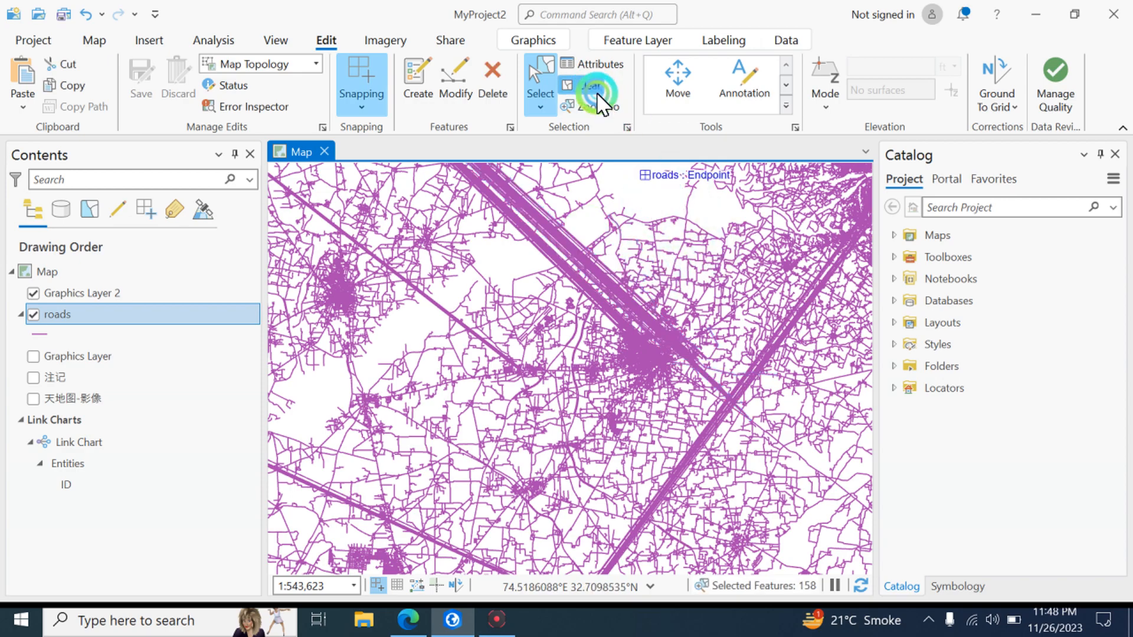
- Create a roads line from the free endpoint of the short road stub through one intermediate vertex to the road on the west
left_click(437, 73)
left_click(405, 89)
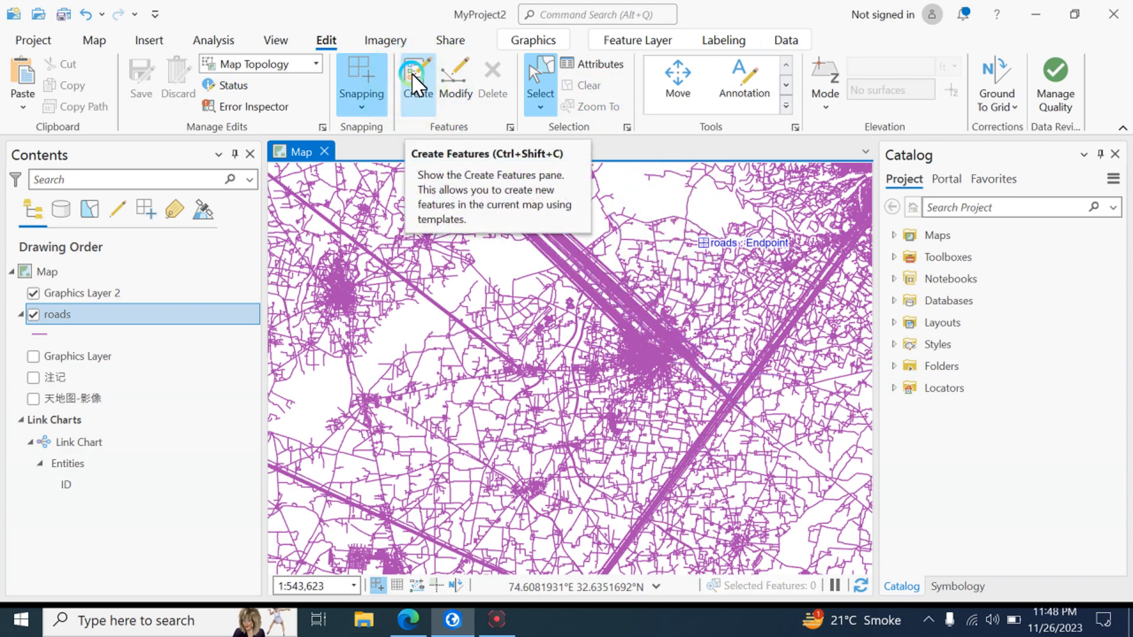
left_click(422, 75)
left_click(446, 86)
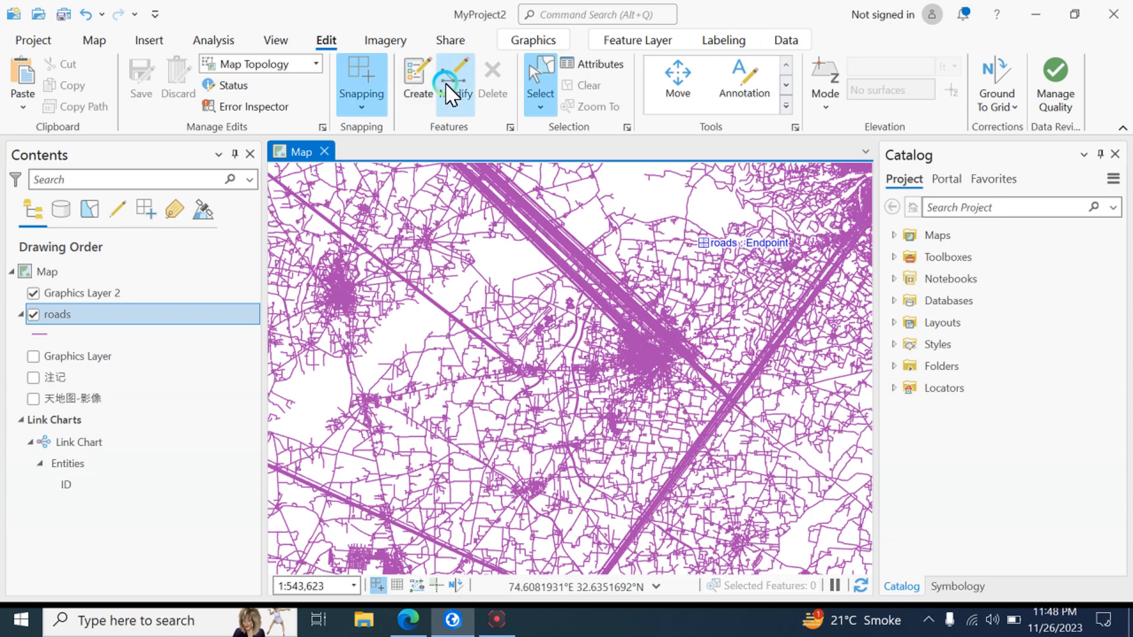
scroll(673, 286, "up", 4)
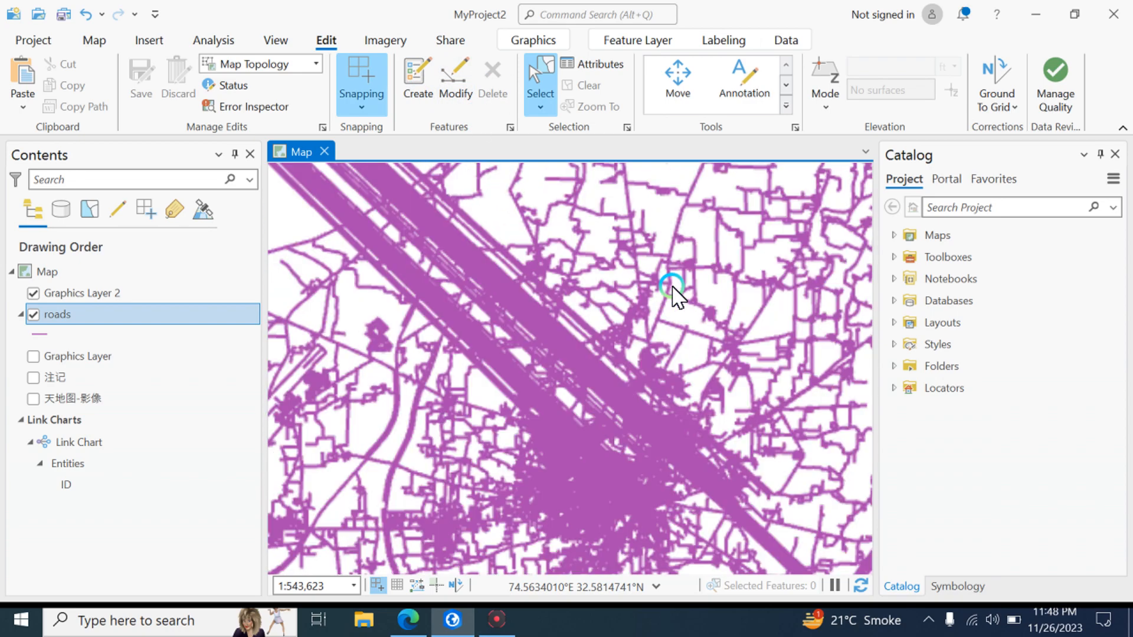
scroll(698, 348, "up", 4)
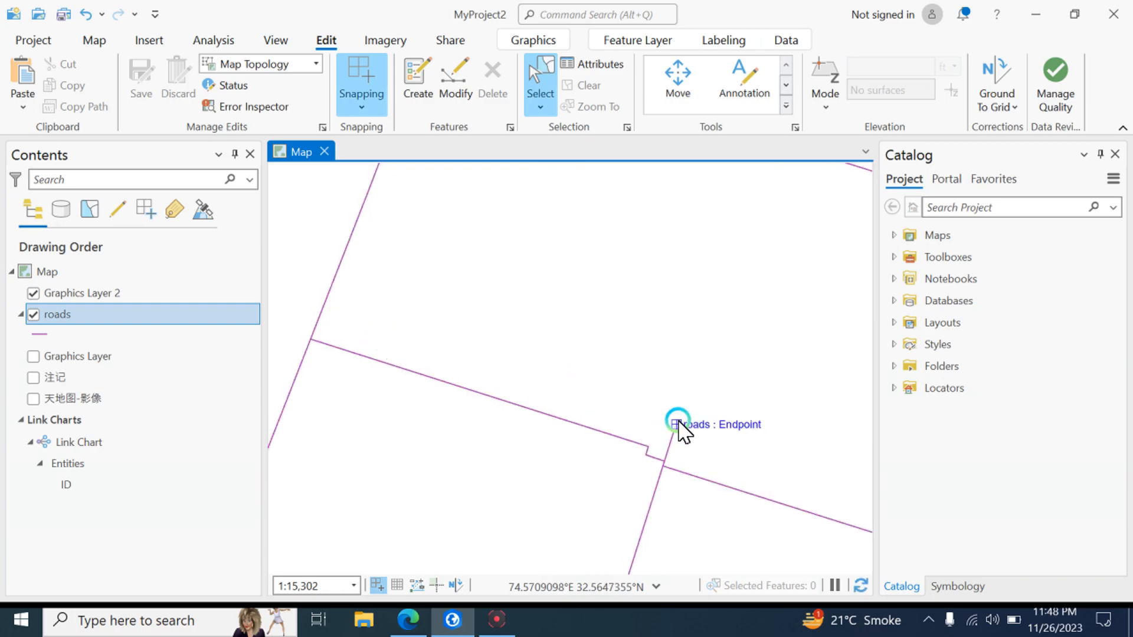
left_click(431, 79)
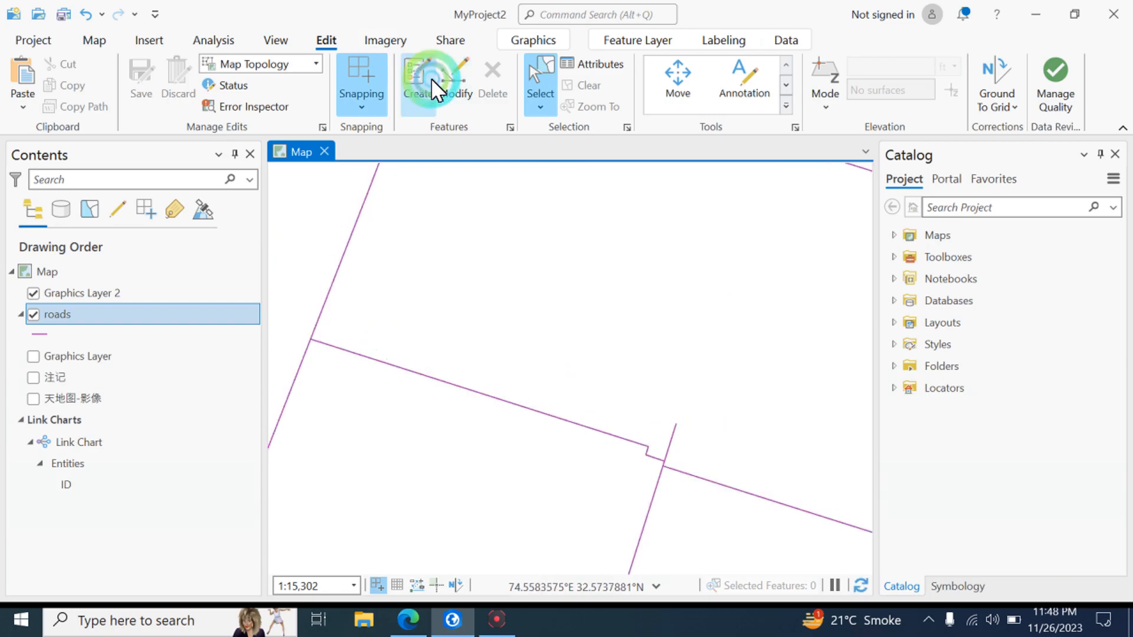
left_click(927, 258)
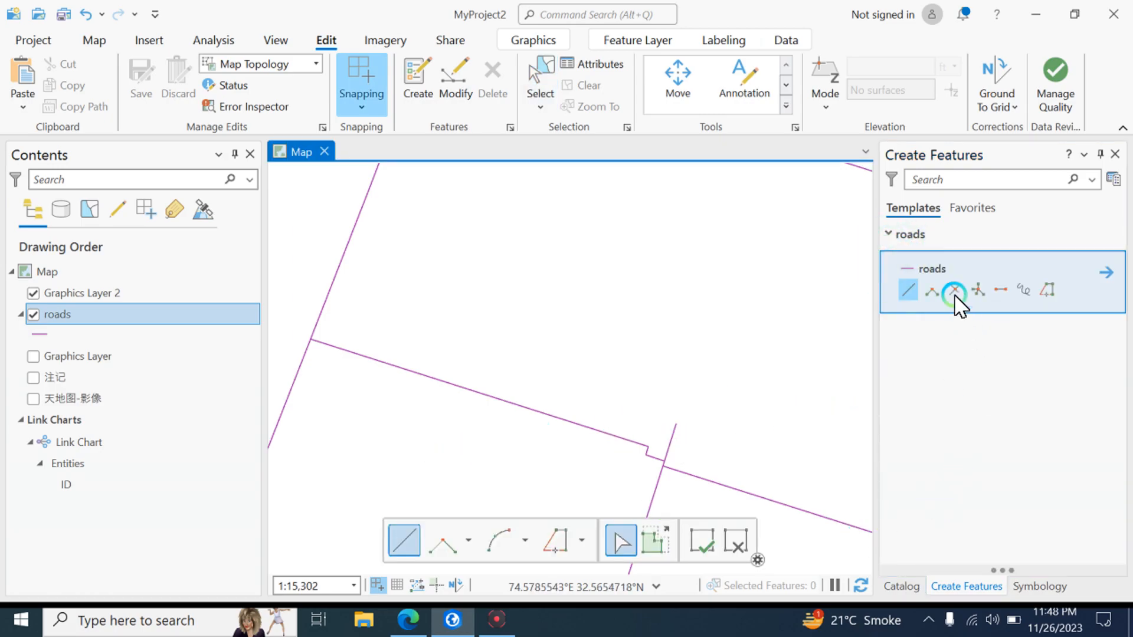
left_click(677, 424)
left_click(449, 339)
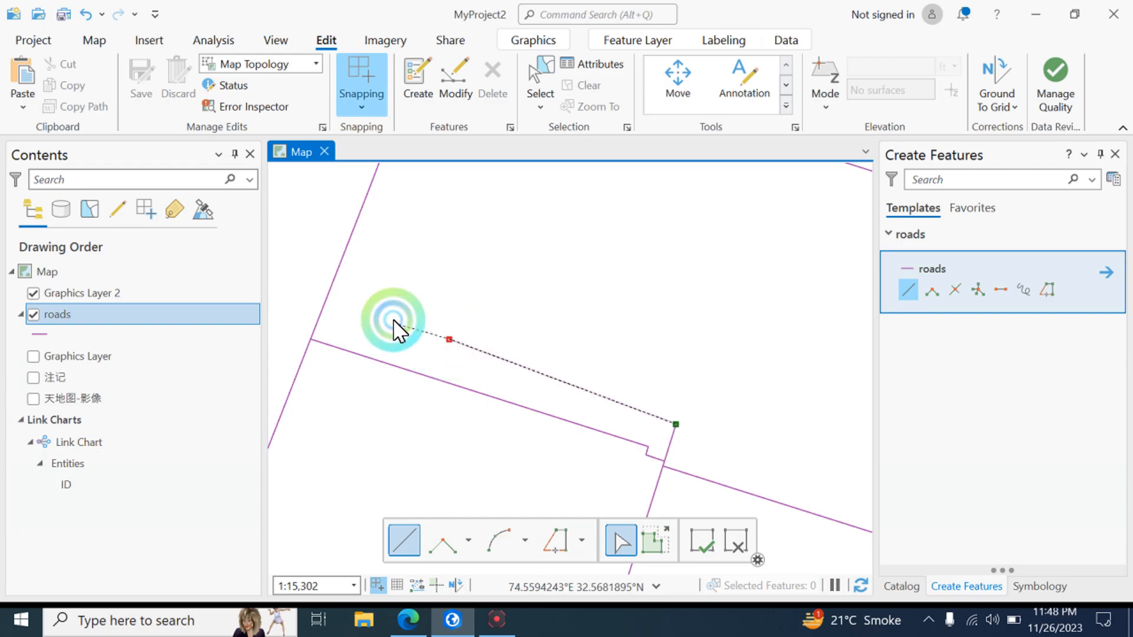
double_click(329, 299)
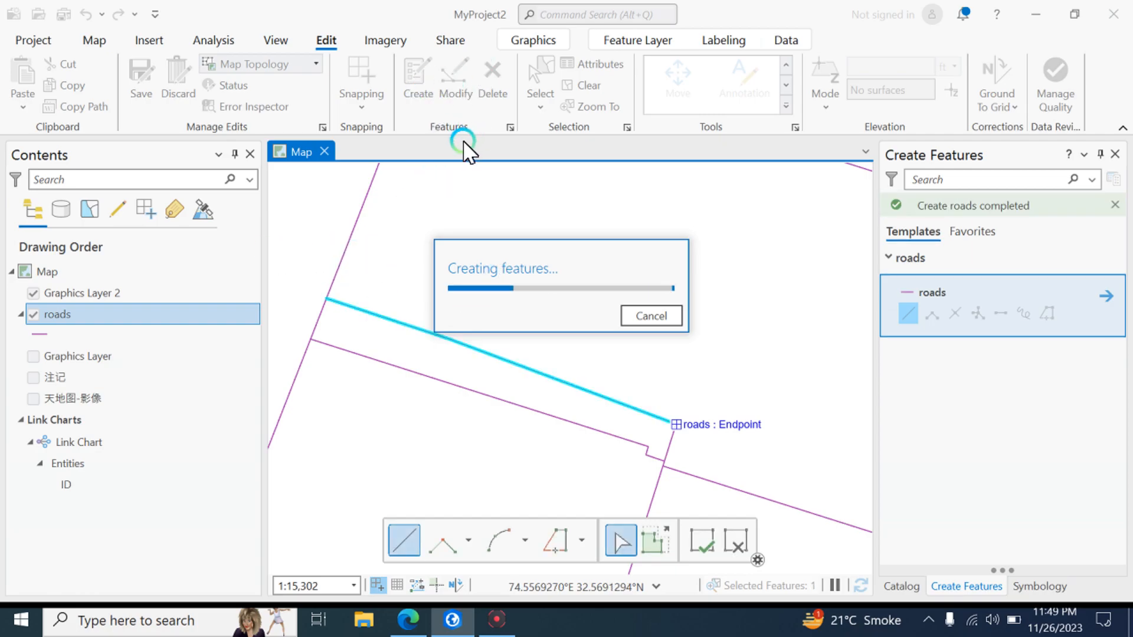
- Open the Modify Features tools and look through the Alignment and Reshape groups
left_click(453, 80)
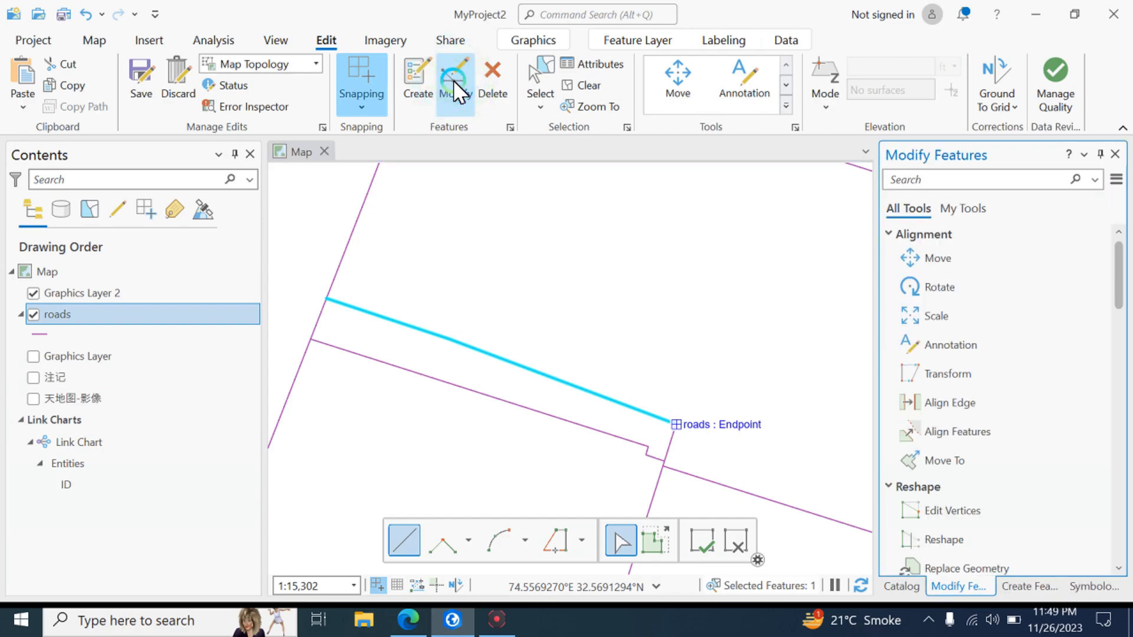
scroll(942, 362, "down", 5)
scroll(942, 362, "up", 4)
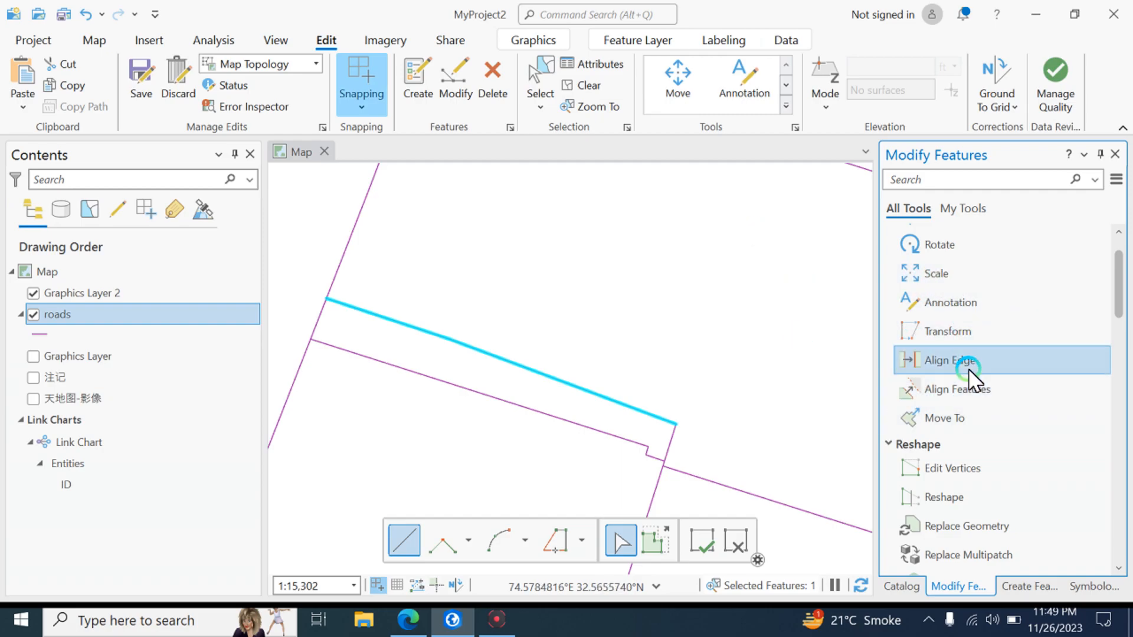
scroll(968, 373, "down", 3)
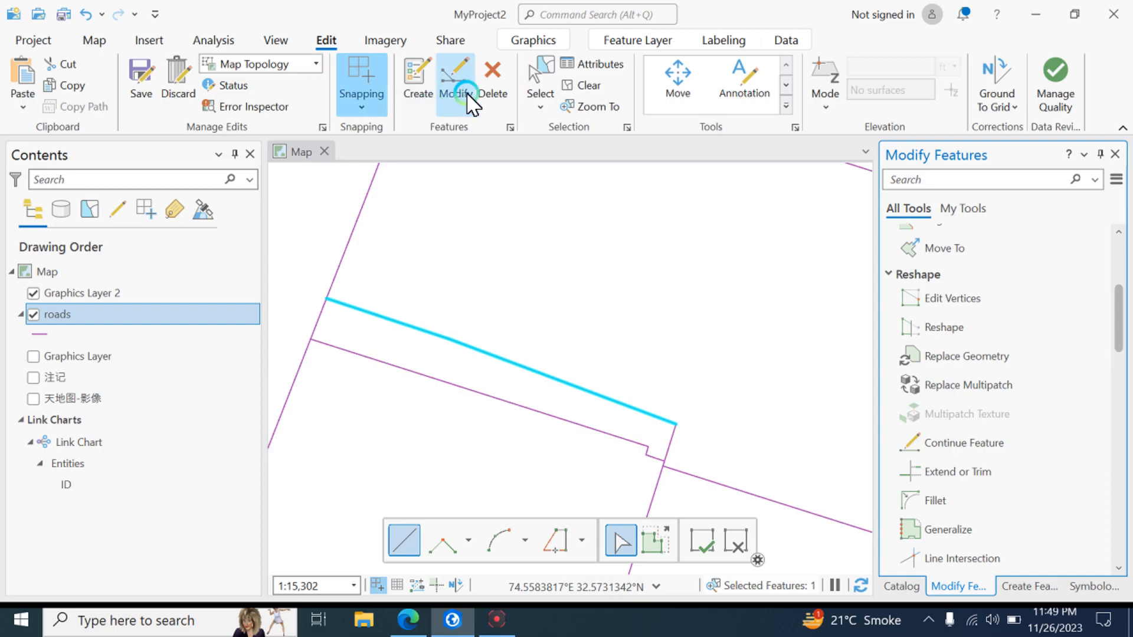
- Clear the road selection, look through the editing tools gallery and start Edit Vertices from the Reshape group
left_click(591, 82)
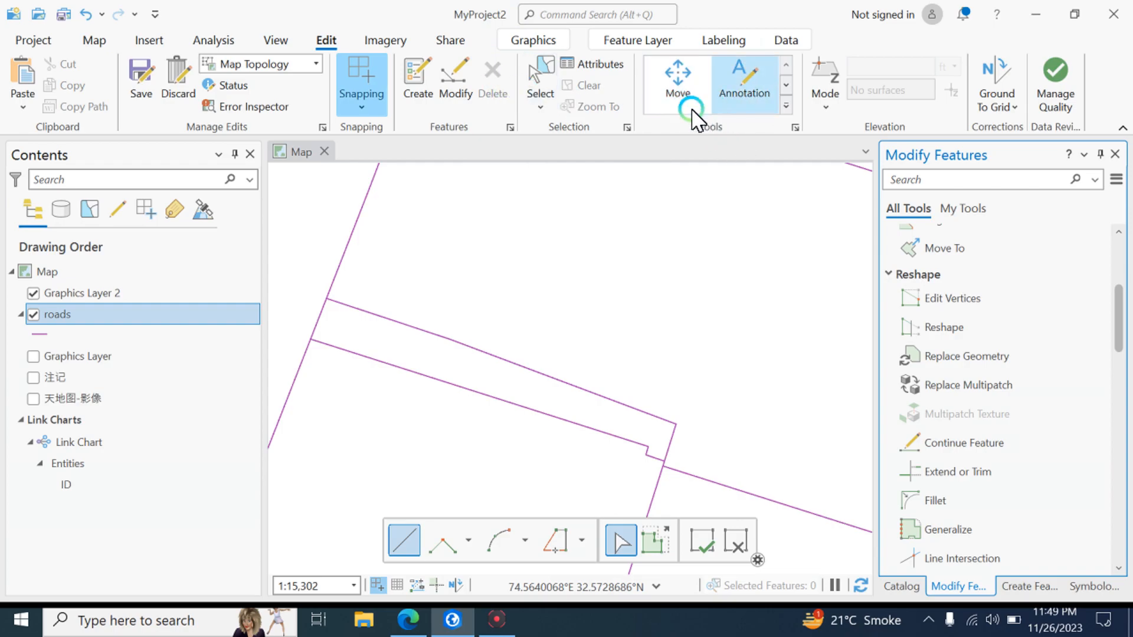
left_click(786, 105)
left_click(871, 279)
left_click(457, 234)
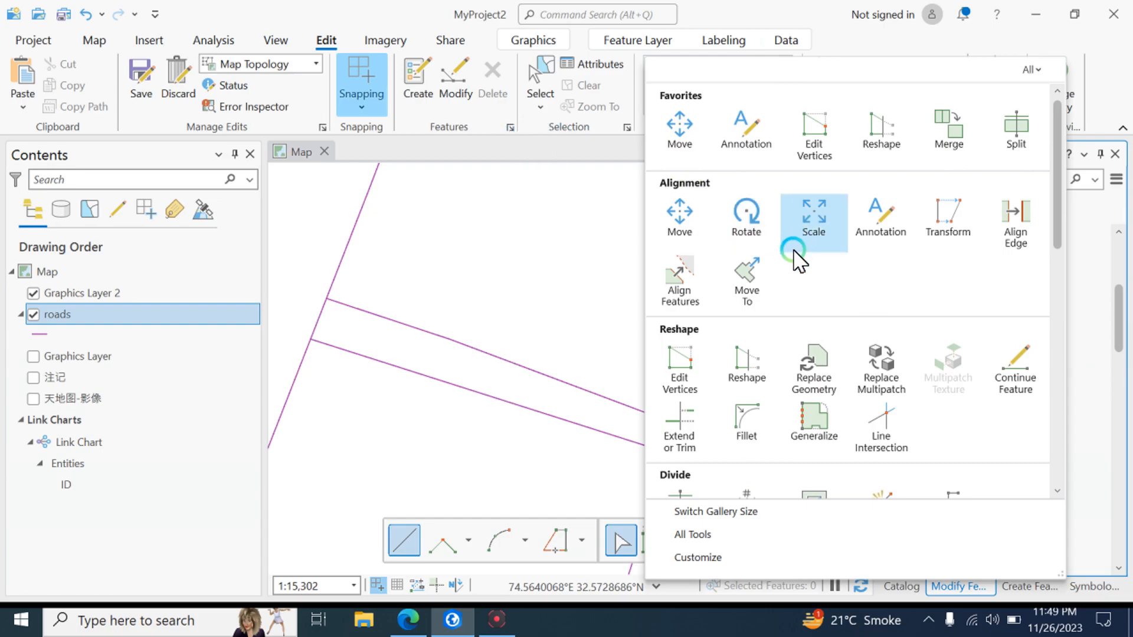
scroll(800, 259, "down", 2)
left_click(675, 295)
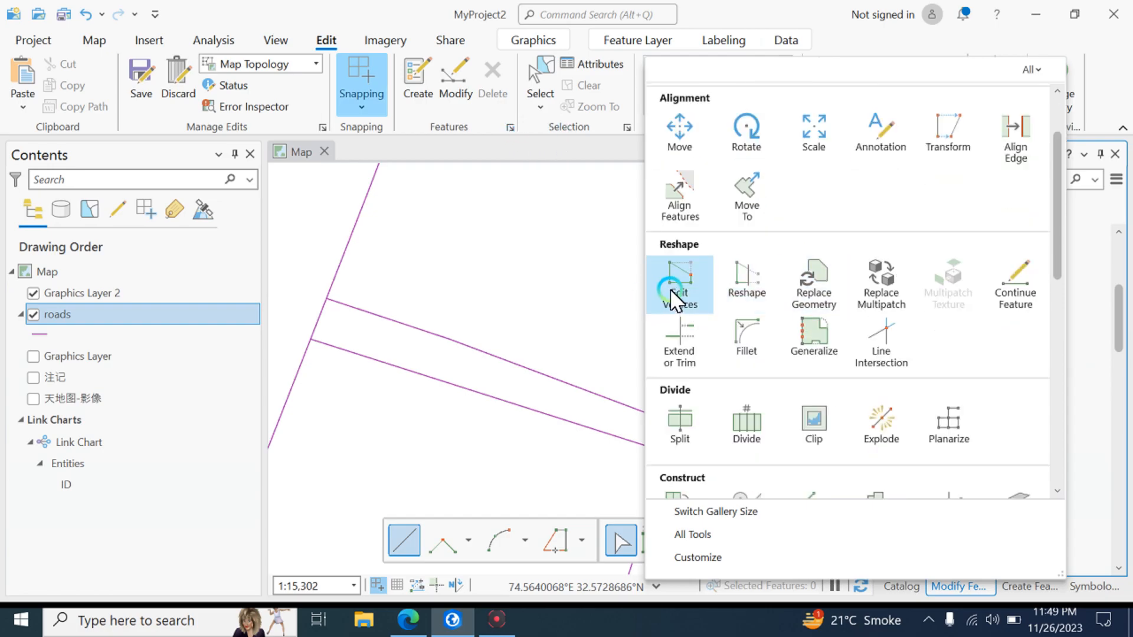
left_click(678, 302)
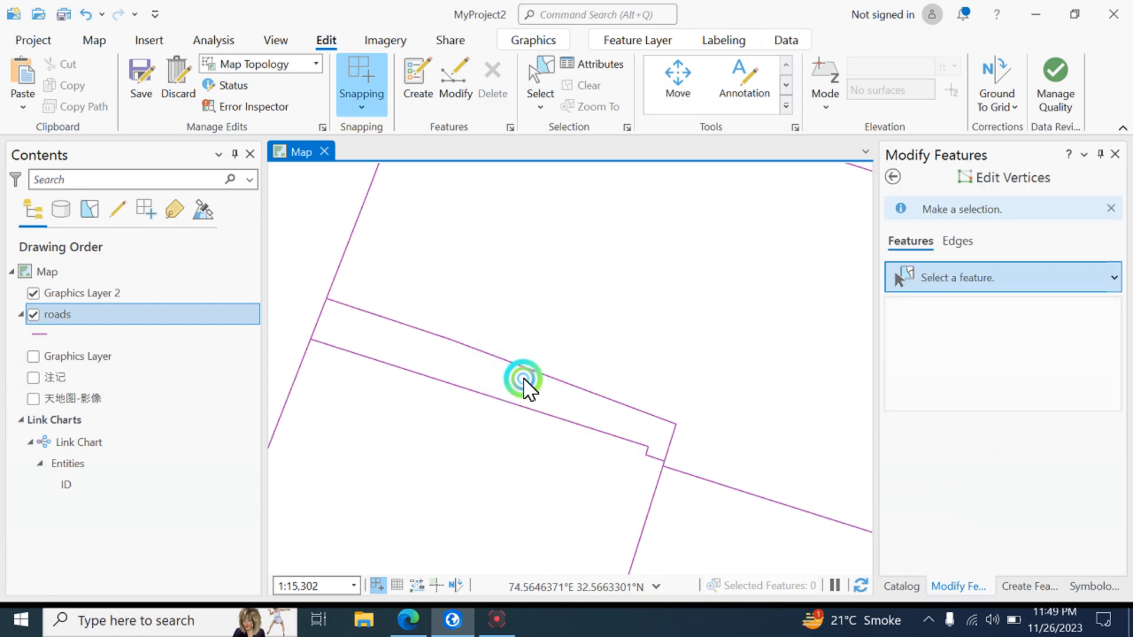
- Shift the intermediate vertex of the upper connecting road southeast along the line, finish the edit and clear the selection
left_click_drag(523, 354, 613, 407)
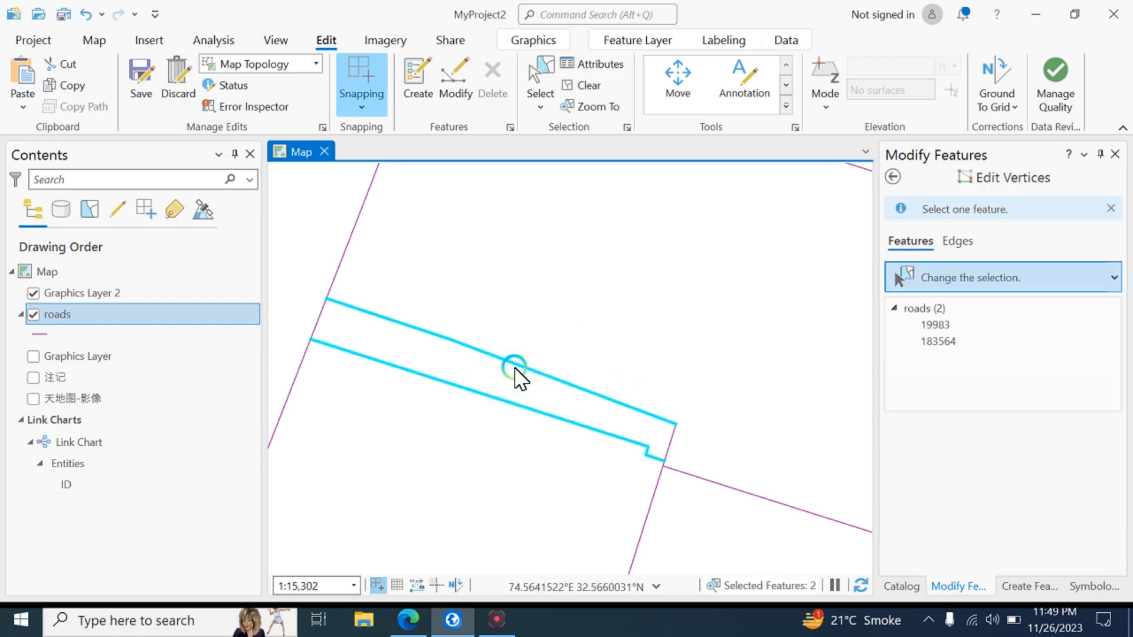
left_click(784, 108)
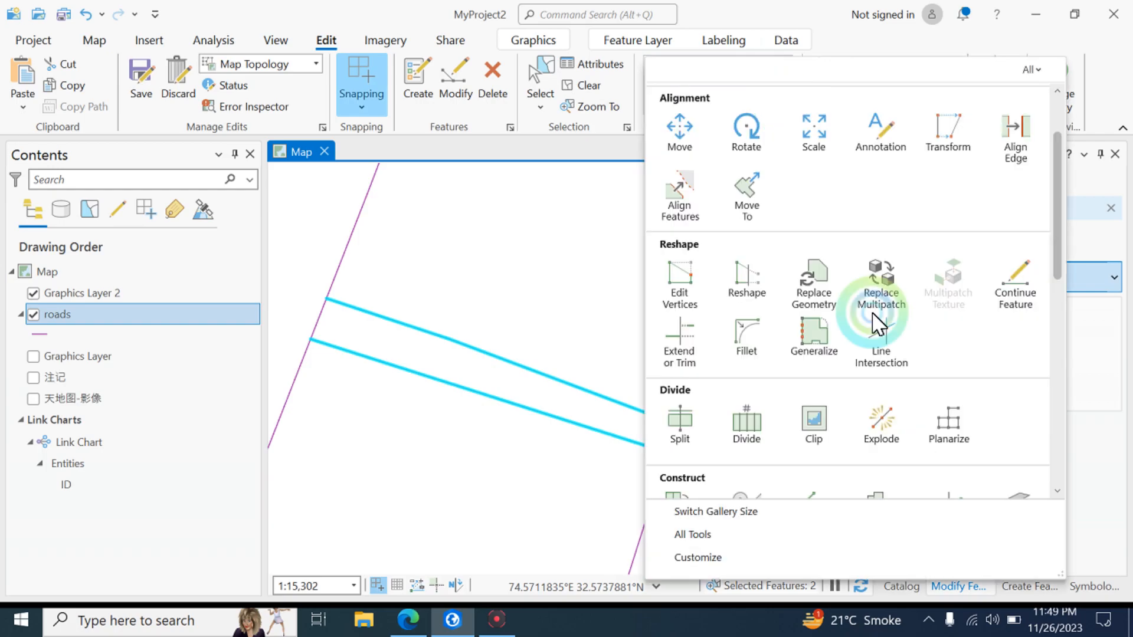
left_click(691, 280)
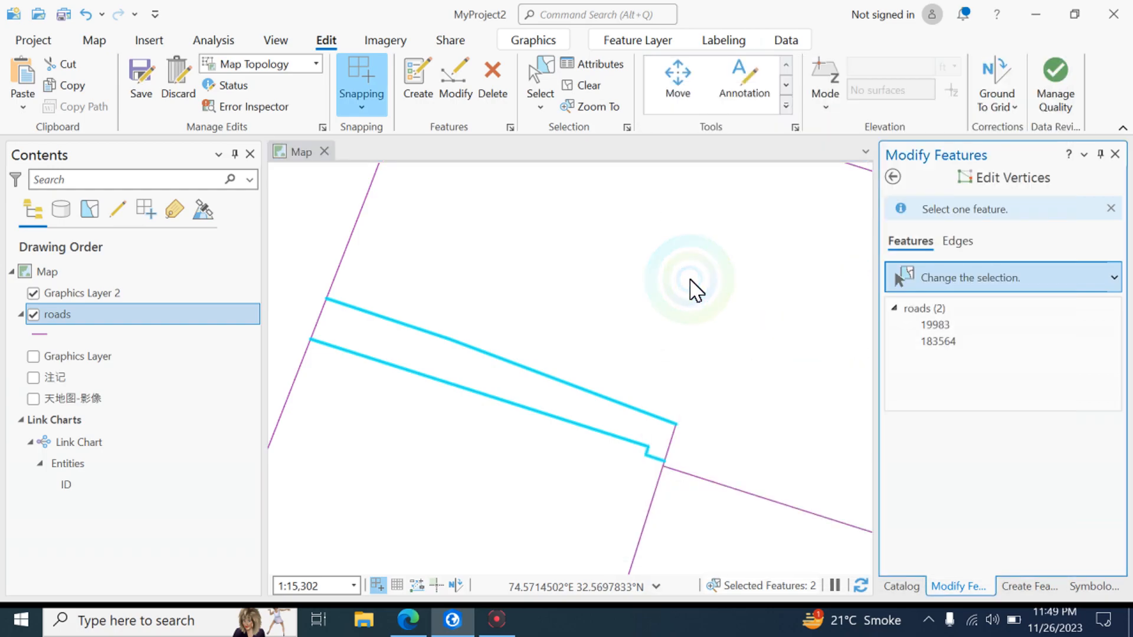
left_click(540, 378)
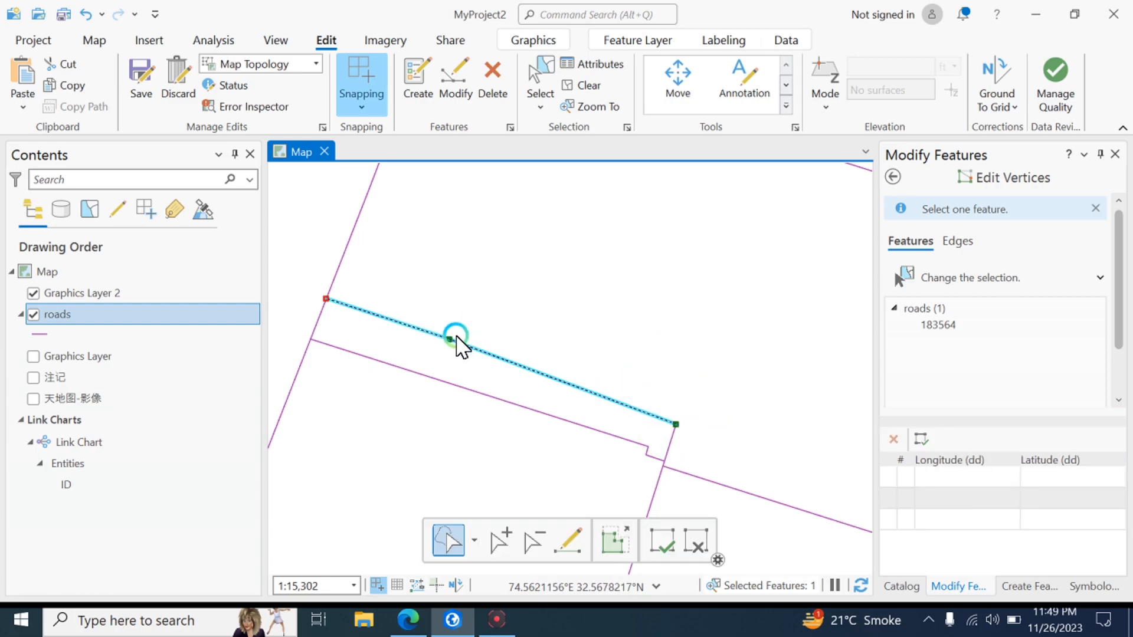
mouse_move(450, 340)
left_mouse_down()
mouse_move(542, 352)
mouse_move(514, 372)
left_mouse_up()
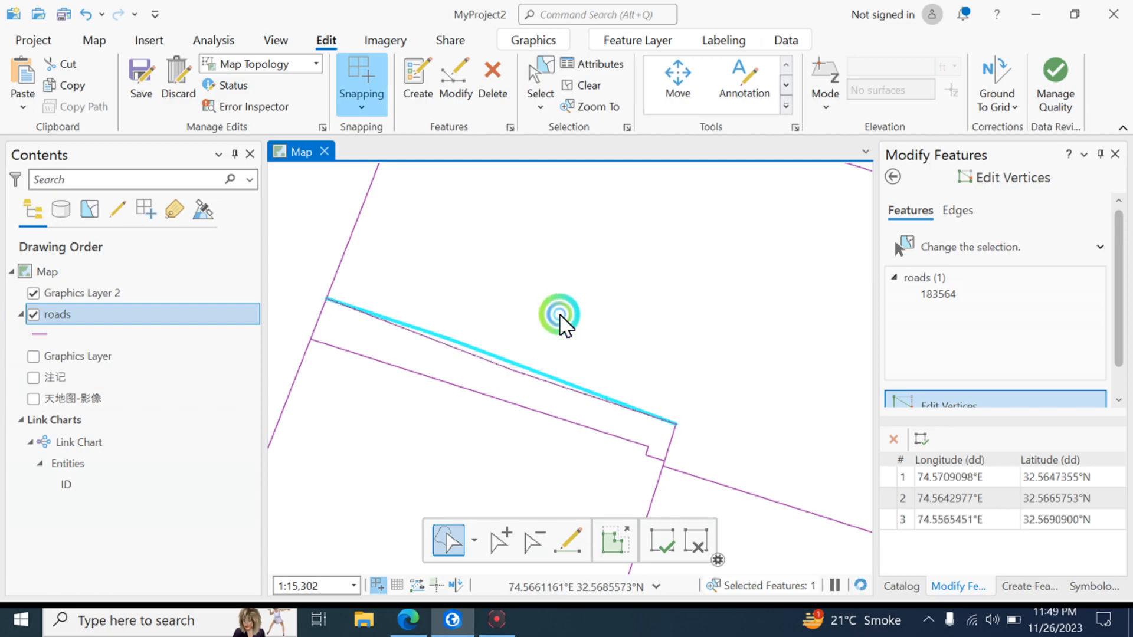
left_click(522, 341)
left_click(569, 88)
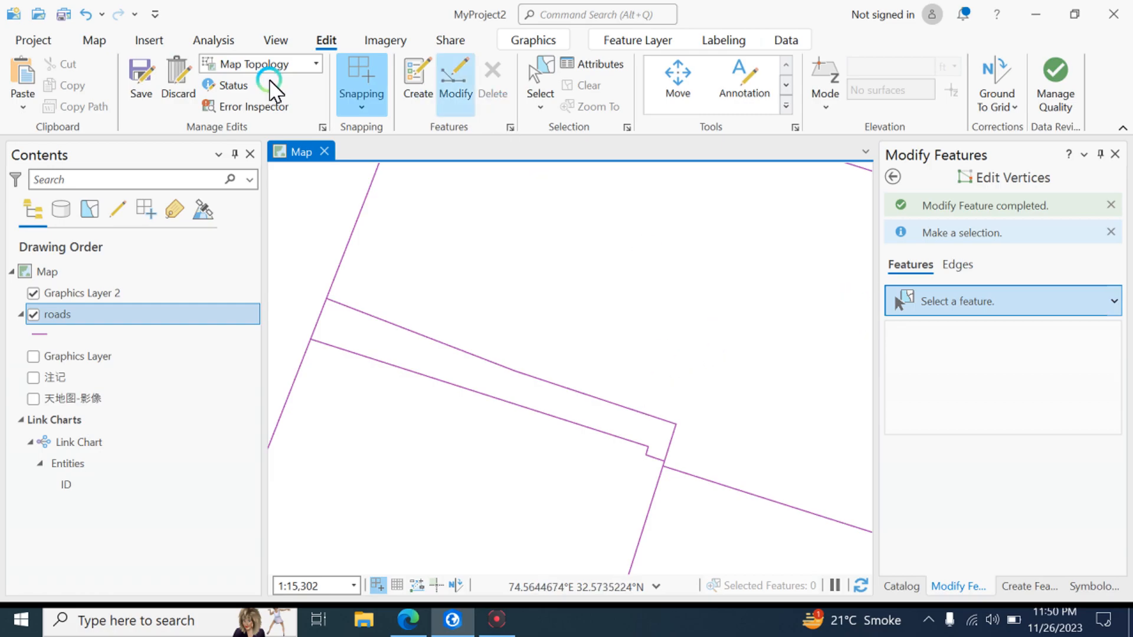
- Look through the imagery options for reality mapping workspaces, raster functions and change detection
left_click(379, 42)
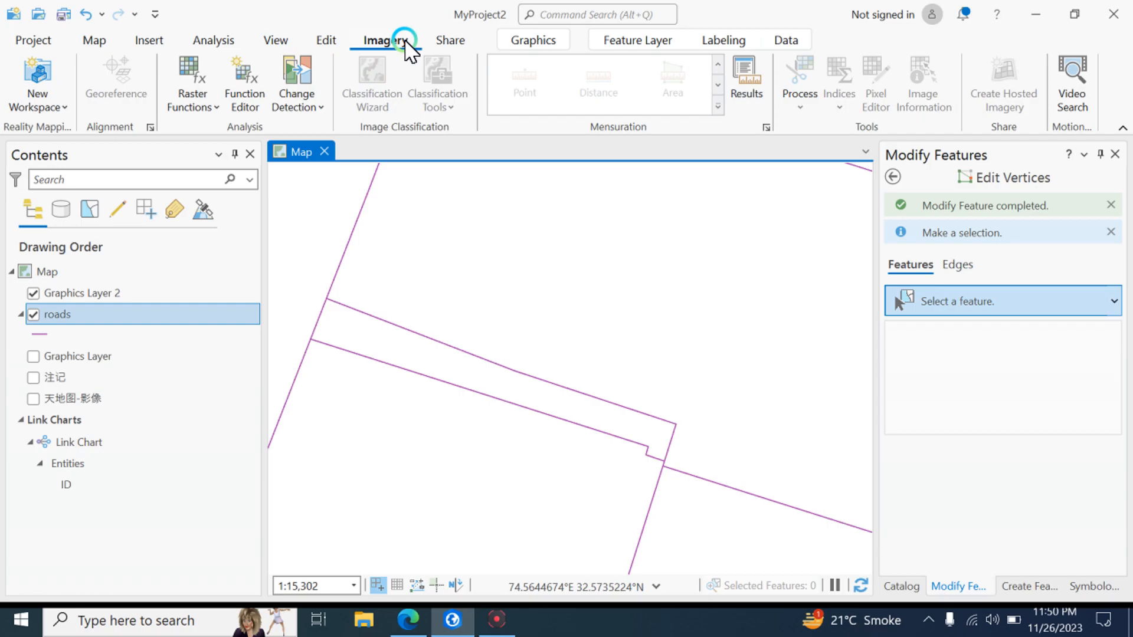
left_click(448, 41)
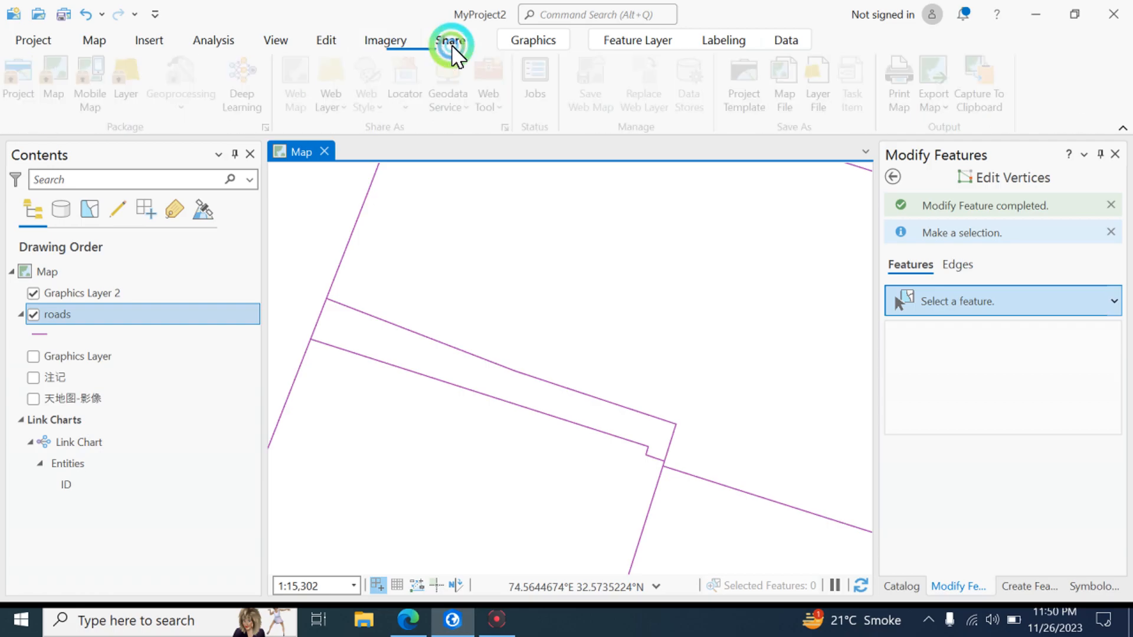
left_click(392, 44)
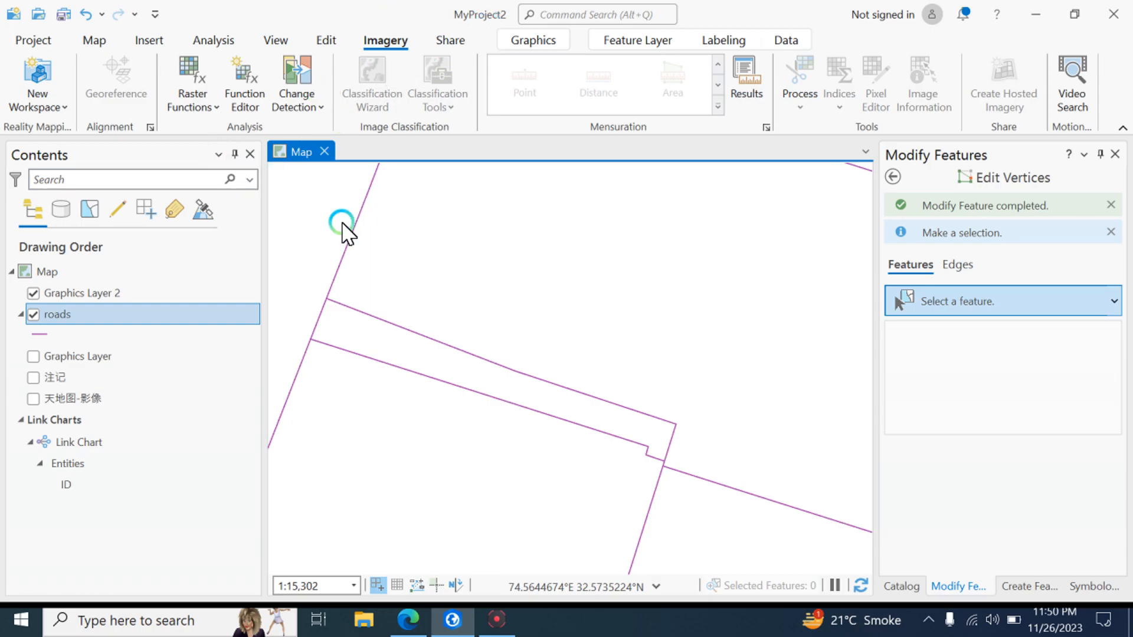
left_click(60, 109)
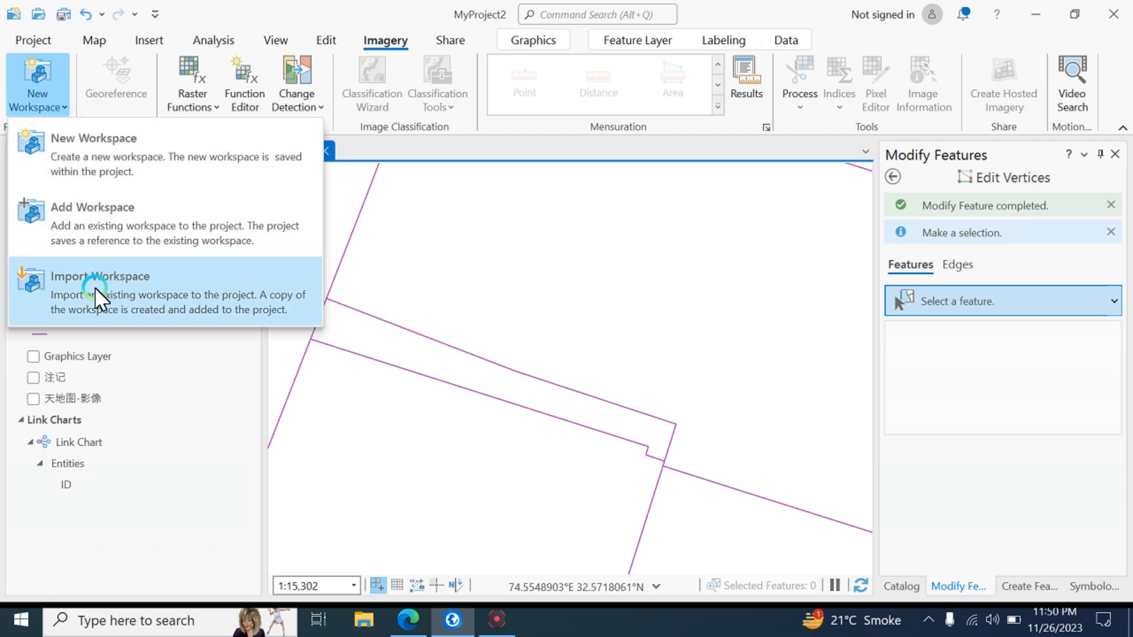
left_click(64, 110)
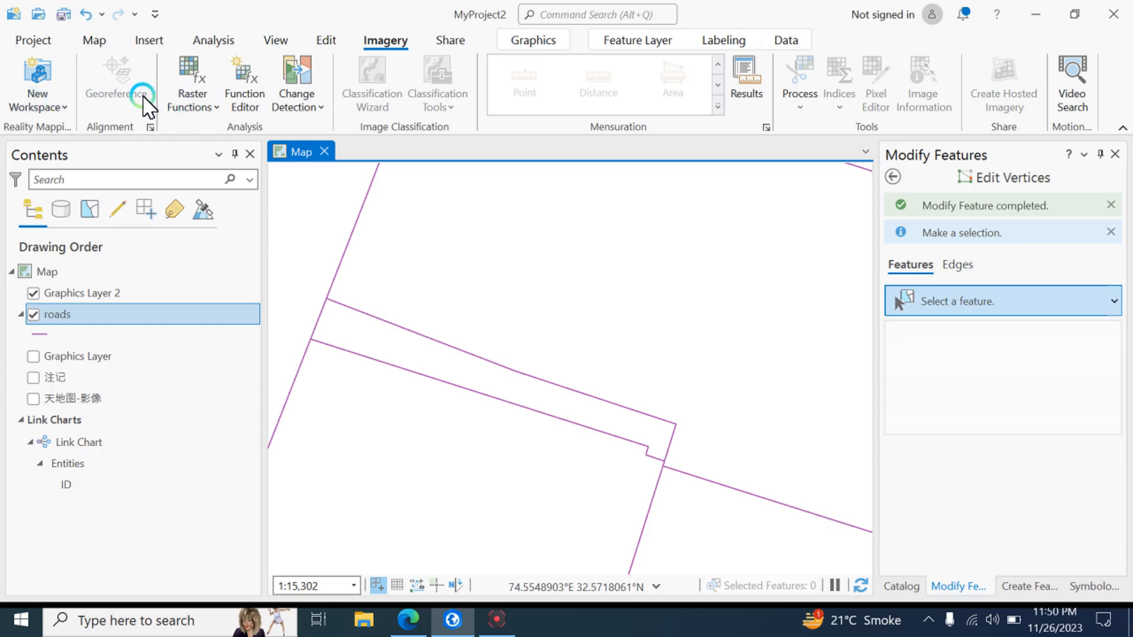
left_click(210, 109)
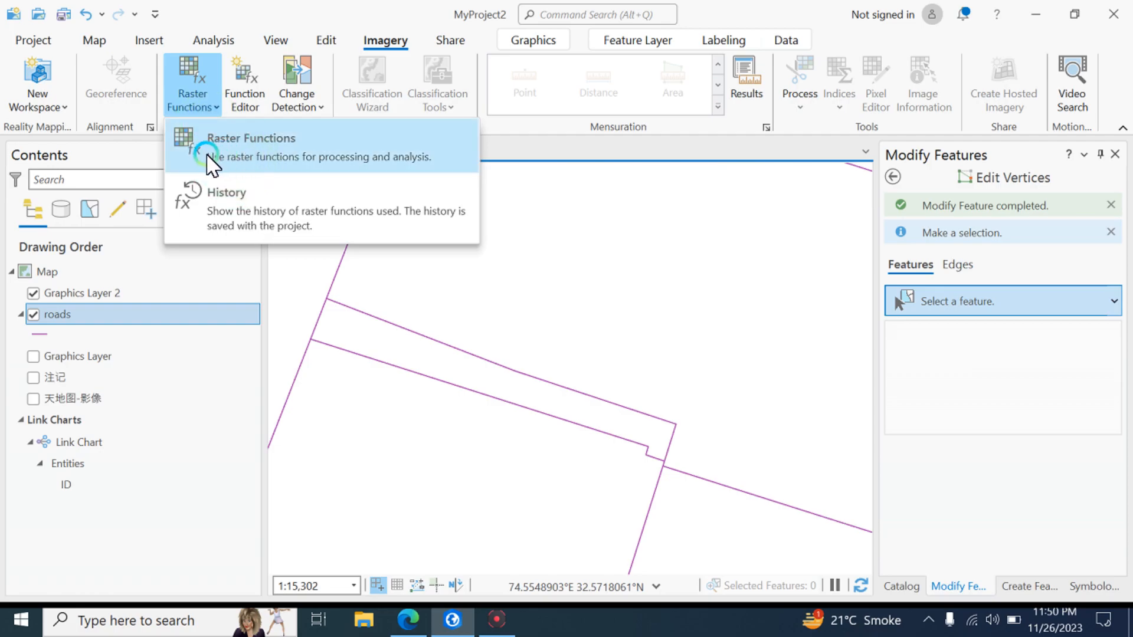
left_click(207, 112)
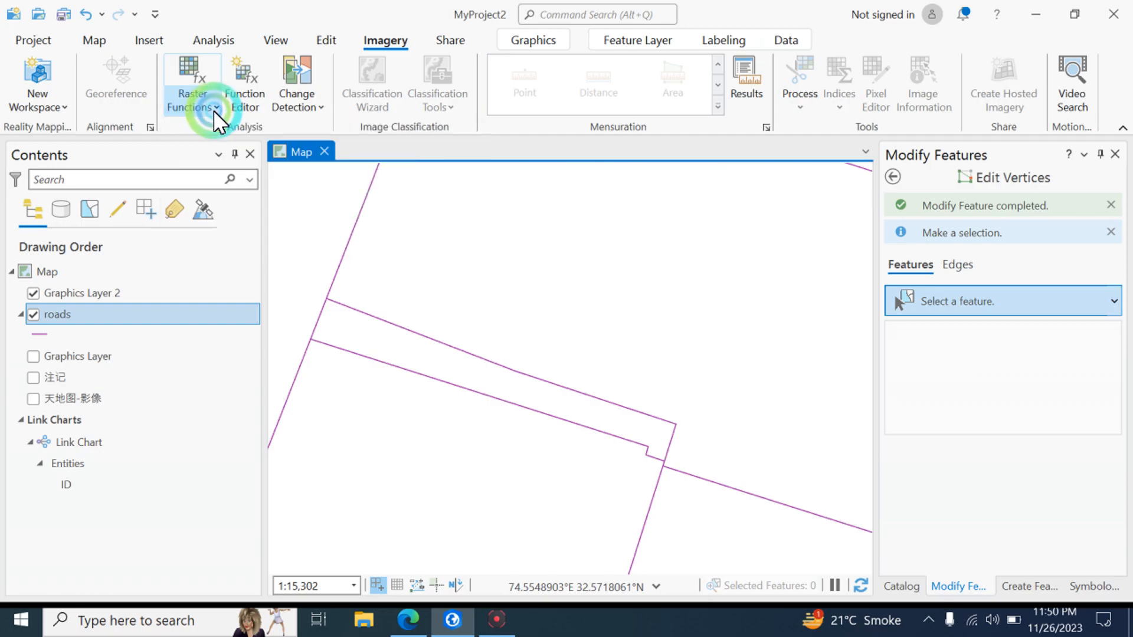
left_click(318, 109)
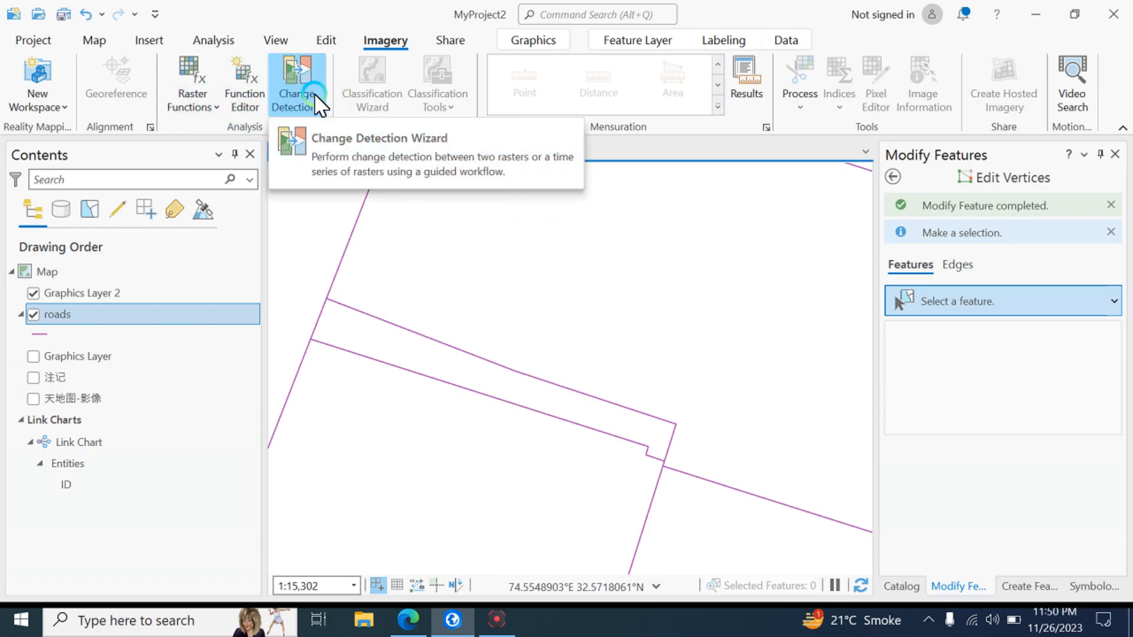
left_click(317, 96)
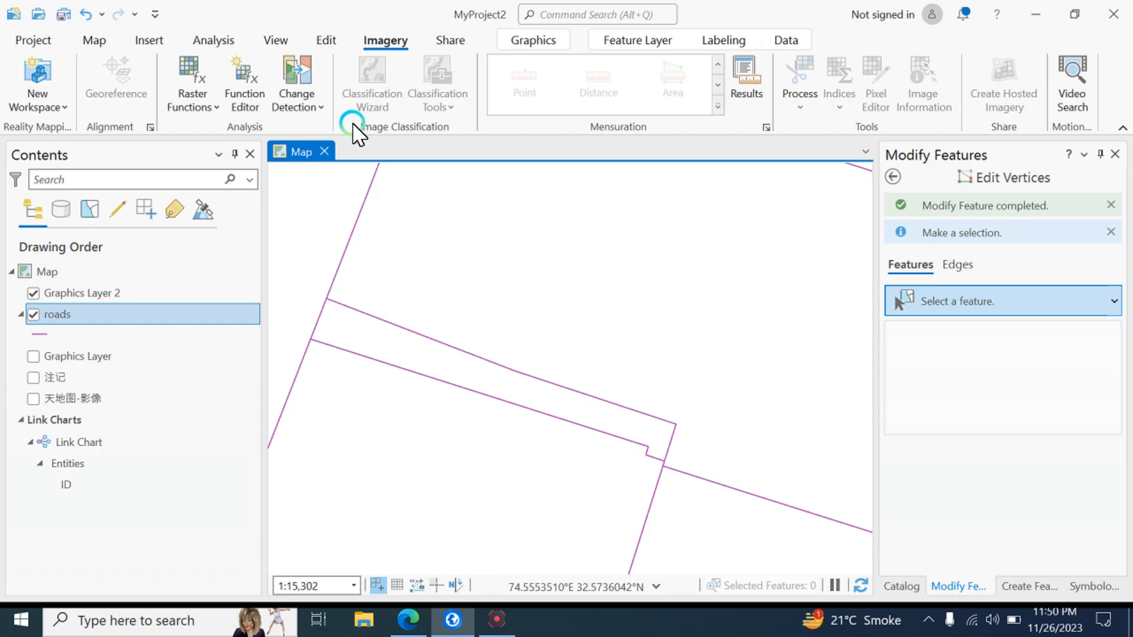
- View the map's Mensuration Results and look over the remaining imagery tools, including Video Search
left_click(327, 42)
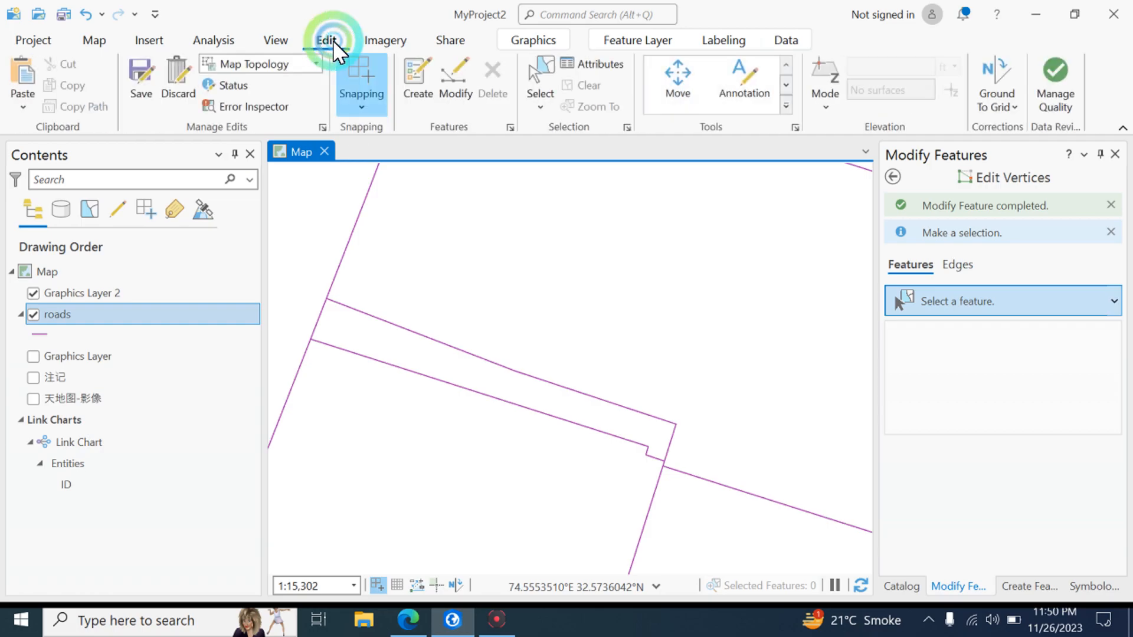
left_click(376, 42)
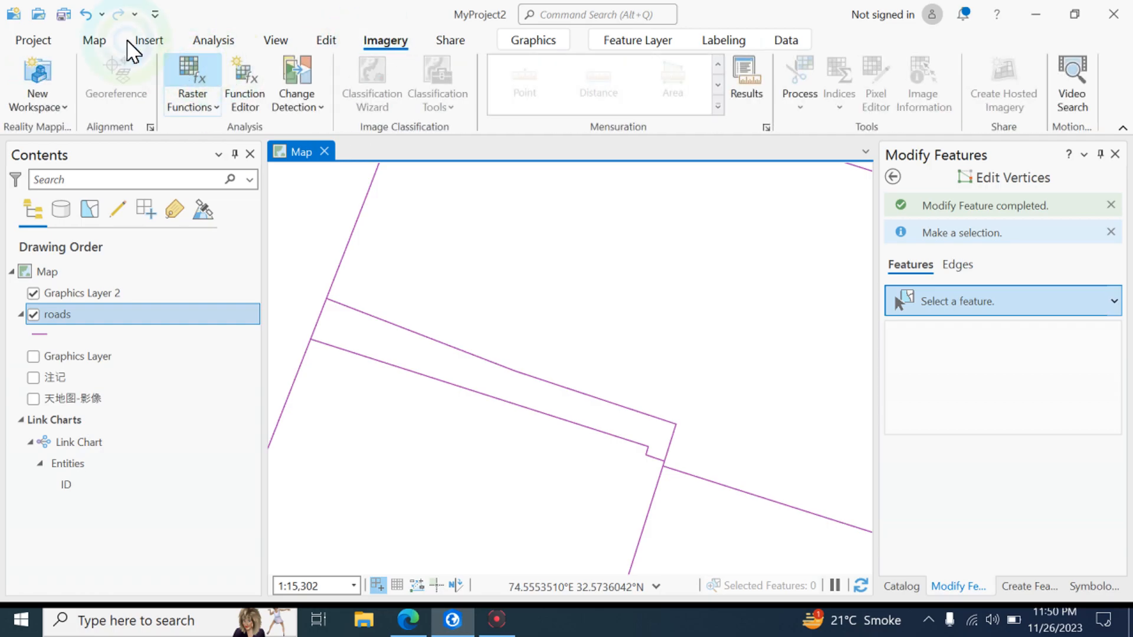
left_click(747, 86)
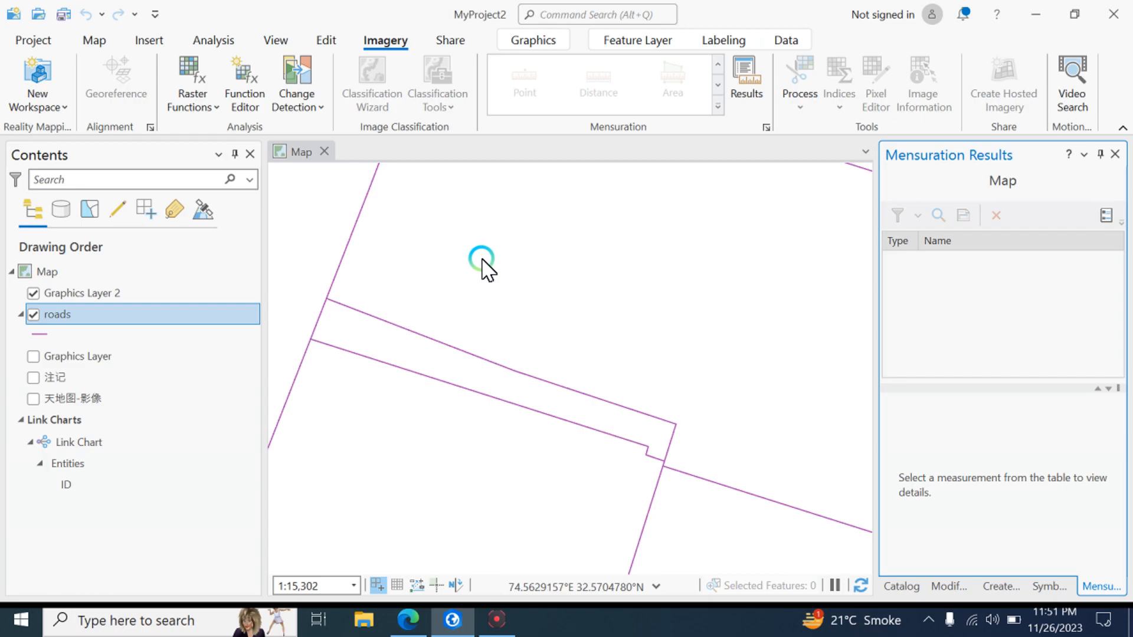
left_click(396, 43)
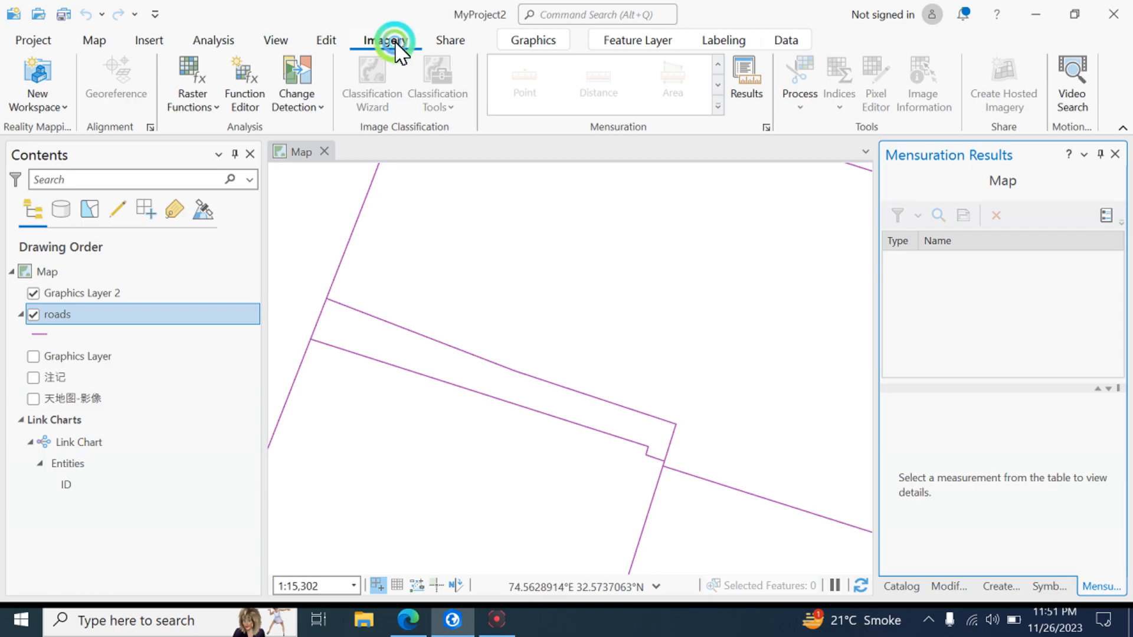
left_click(444, 39)
left_click(402, 42)
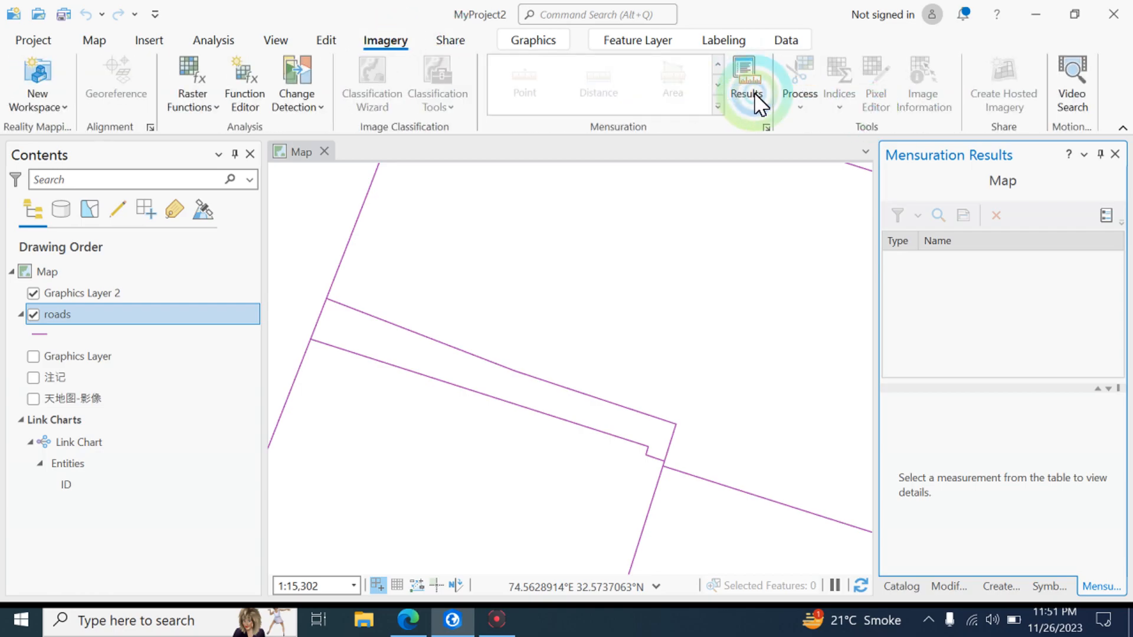
left_click(1086, 102)
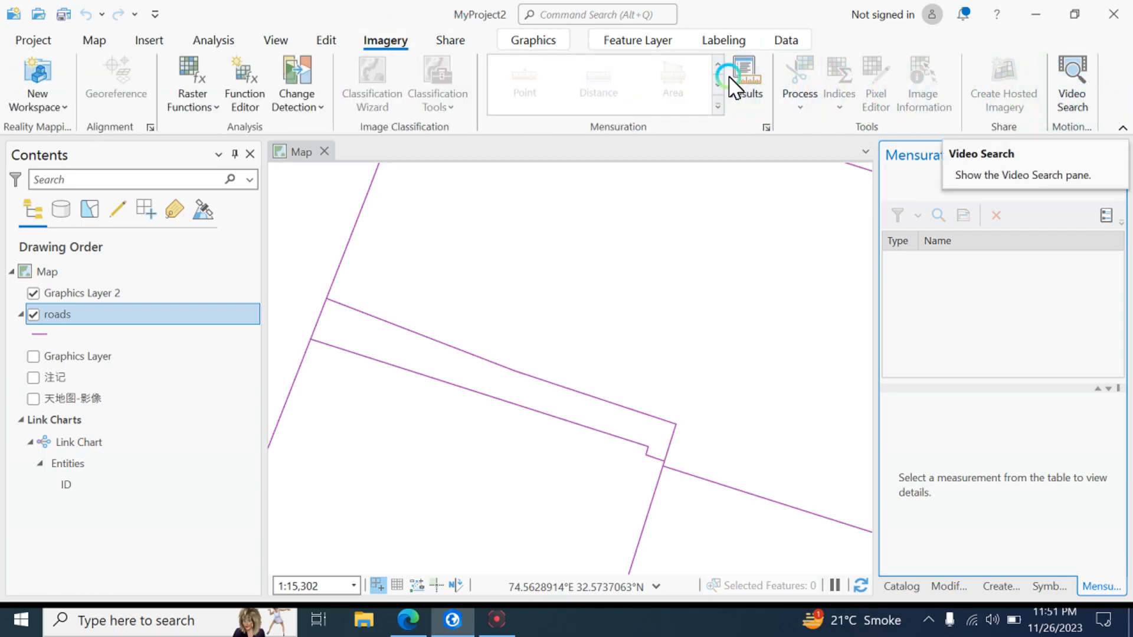
- Zoom the map out over the wider road network and review the Share As Deep Learning Package settings
left_click(457, 42)
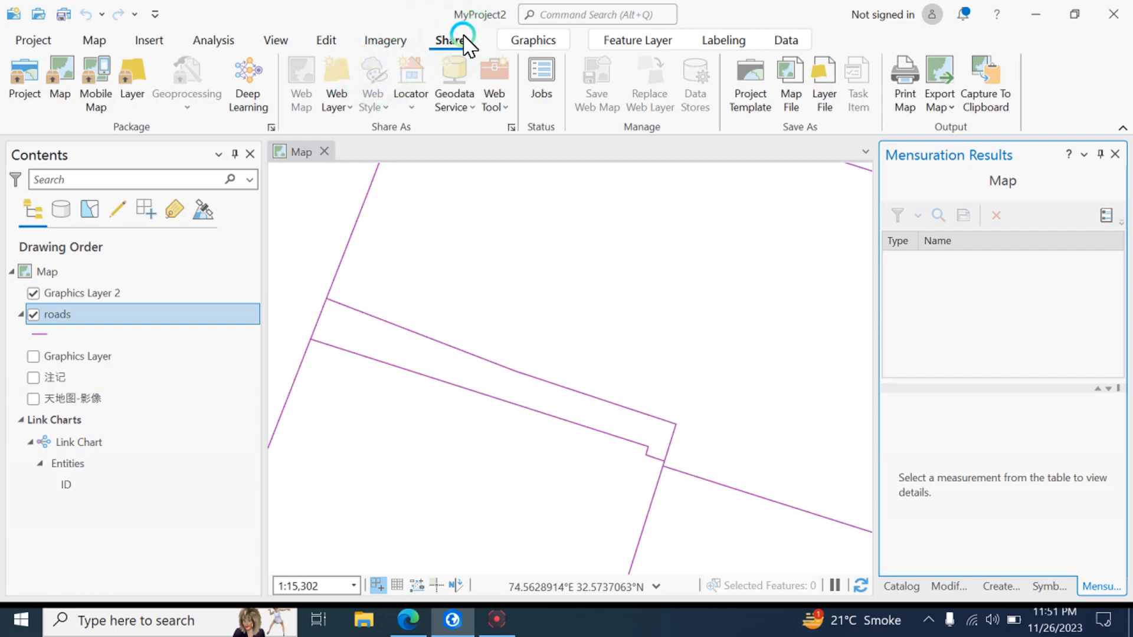
scroll(472, 289, "down", 6)
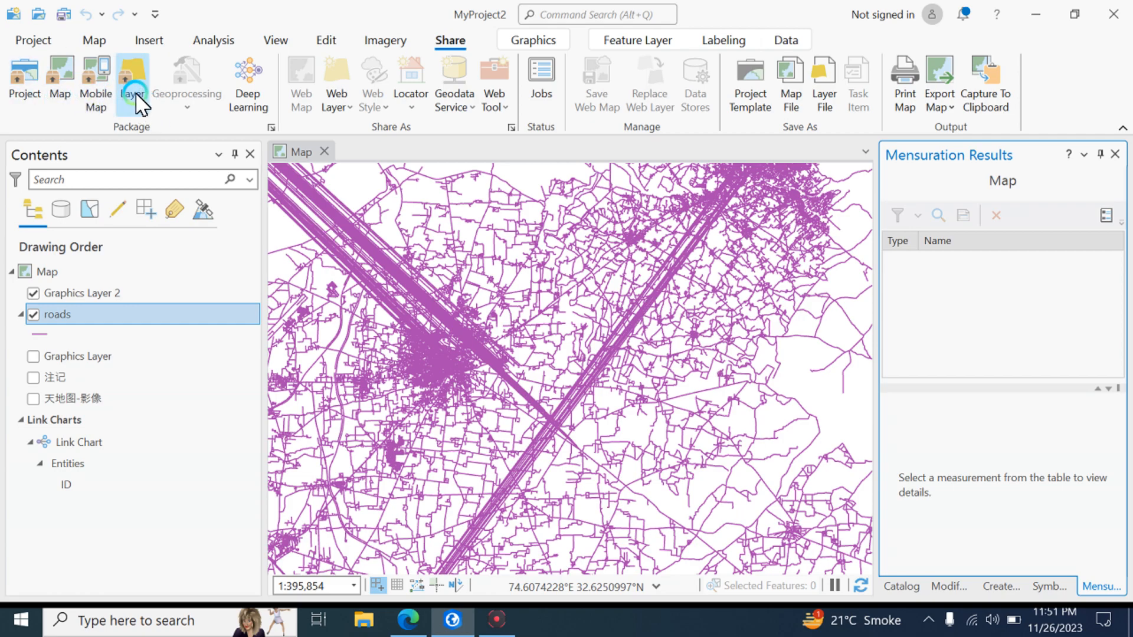
left_click(246, 72)
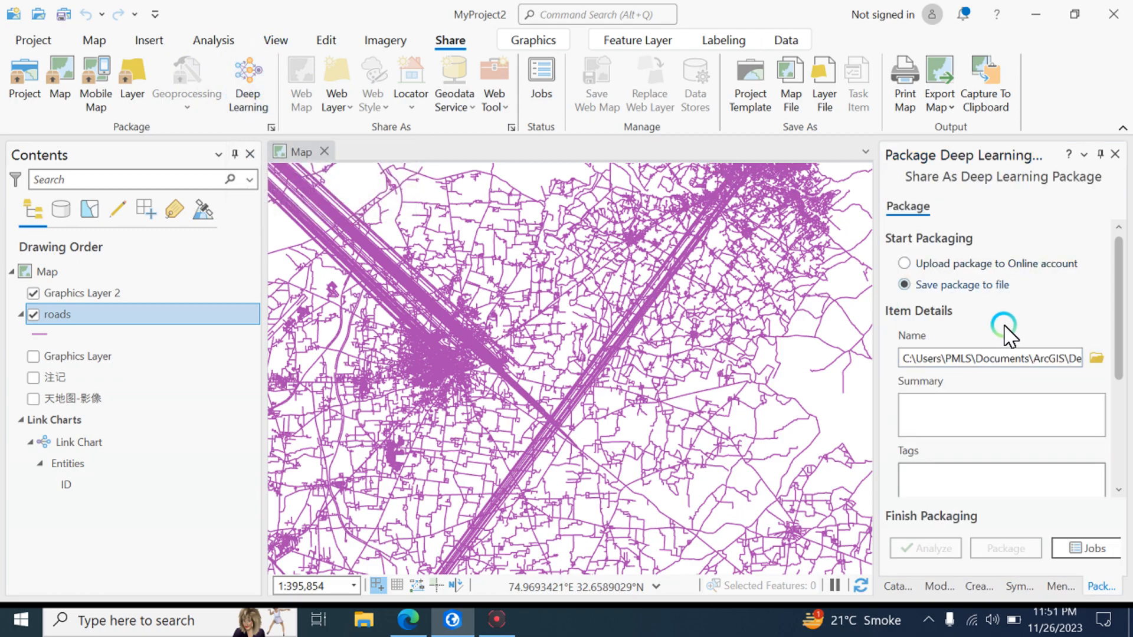
scroll(1047, 324, "down", 3)
scroll(1047, 319, "up", 5)
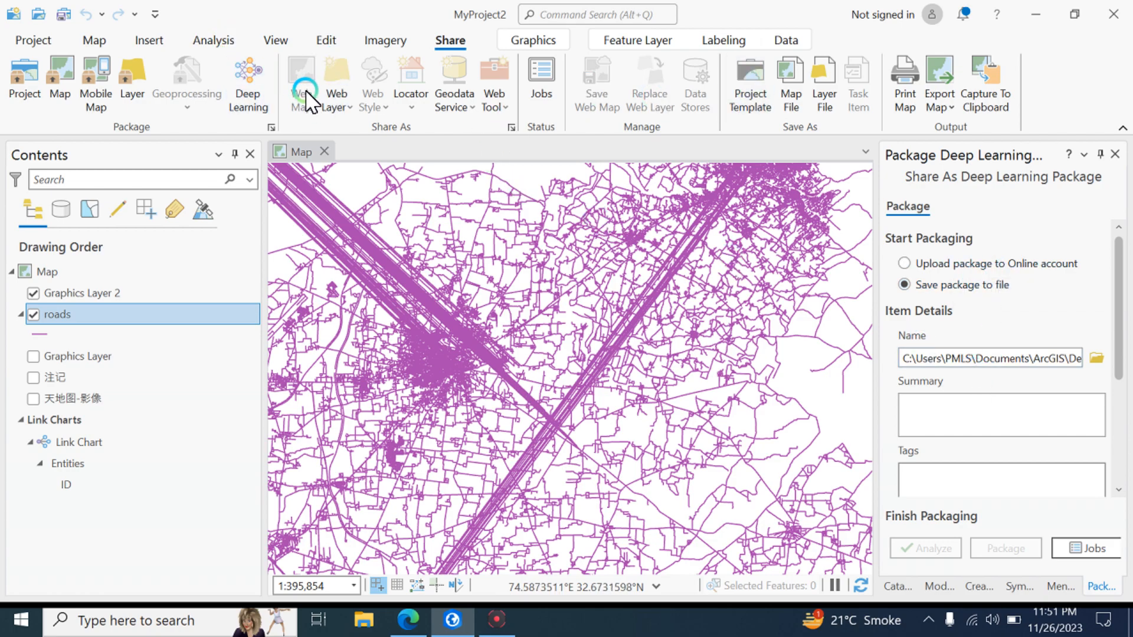
- Look through the sharing options for web layers, locators, geodata services and web tools
left_click(346, 113)
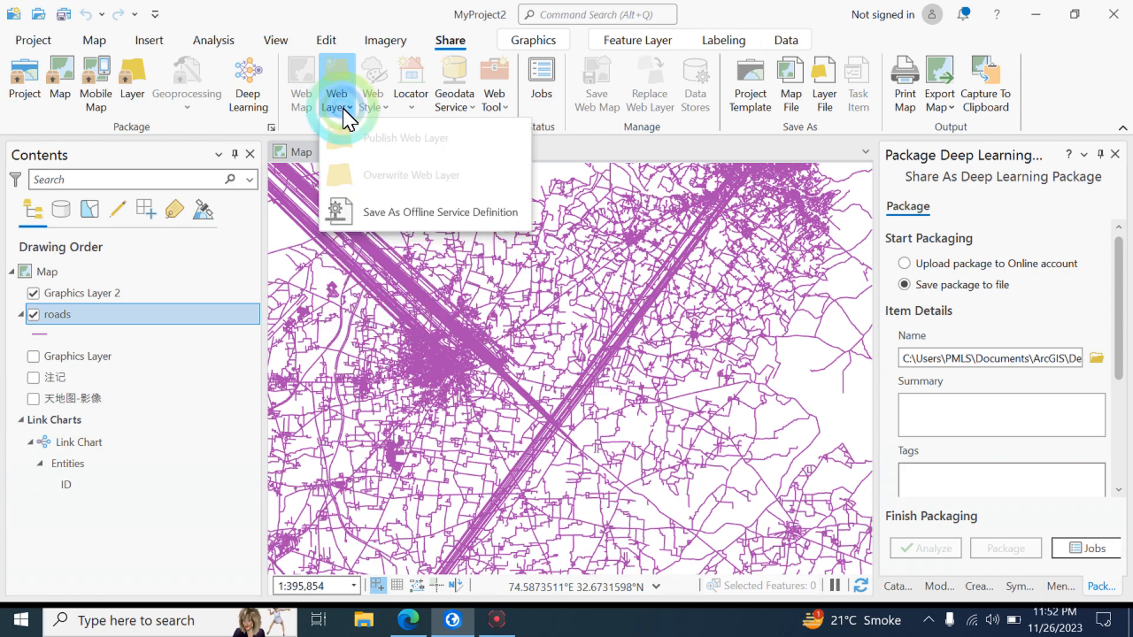
left_click(412, 110)
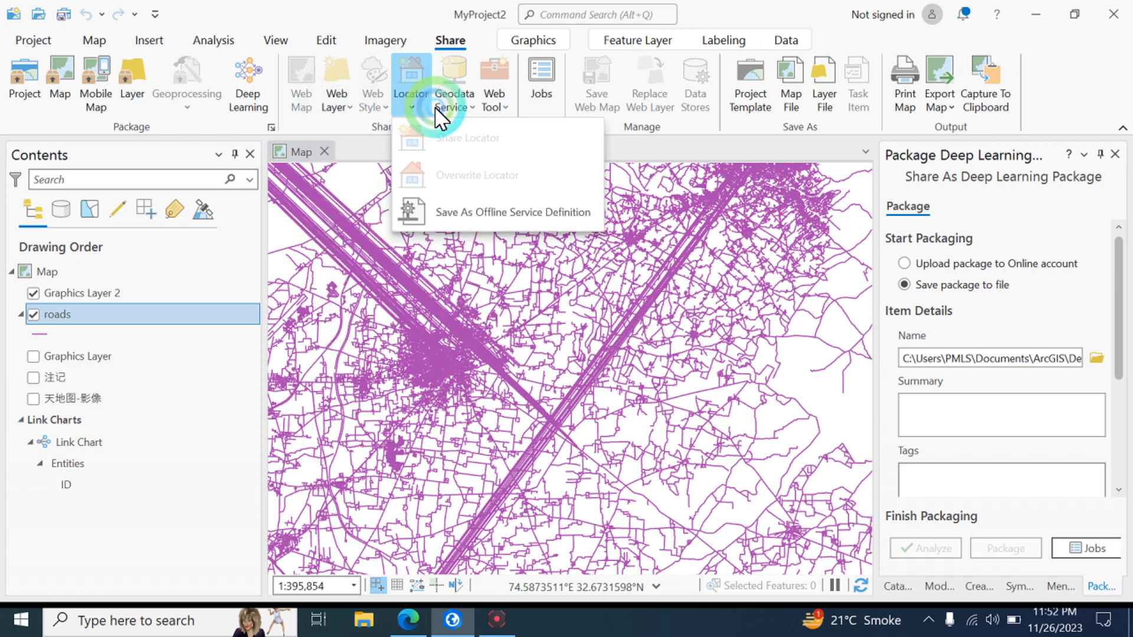
left_click(458, 112)
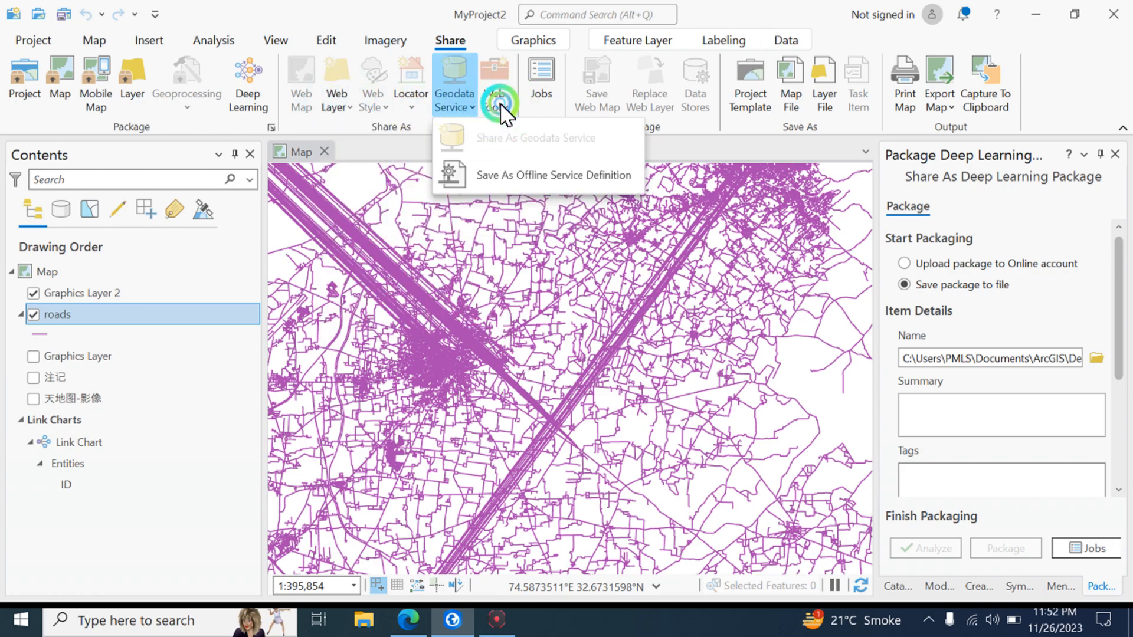
left_click(496, 106)
left_click(557, 70)
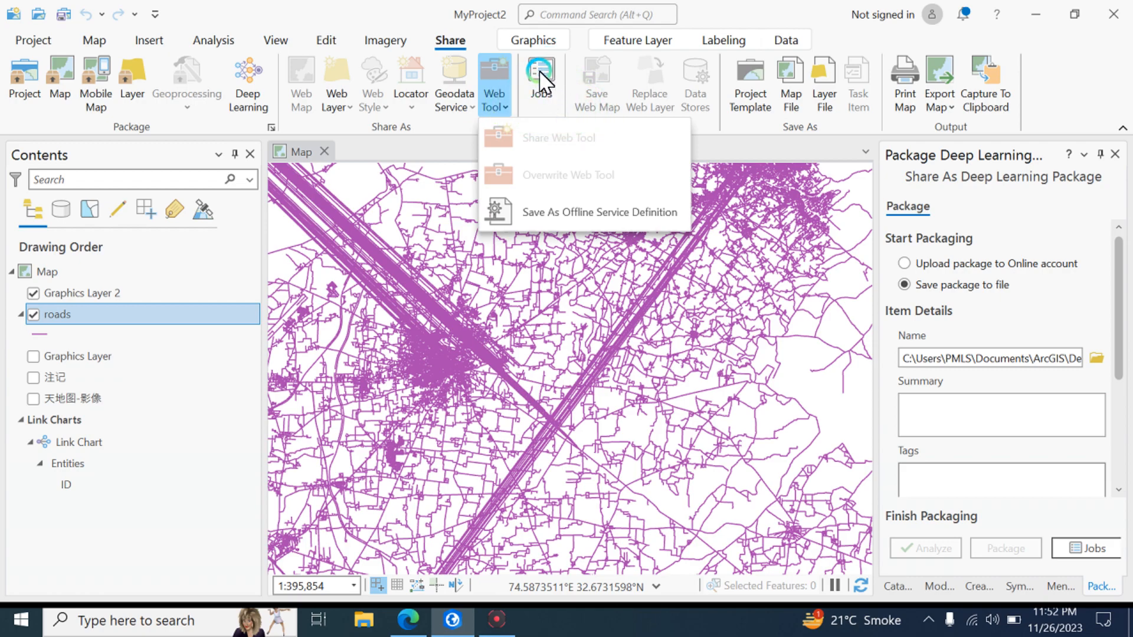
- Open the map's print settings and look through the available printers
left_click(903, 94)
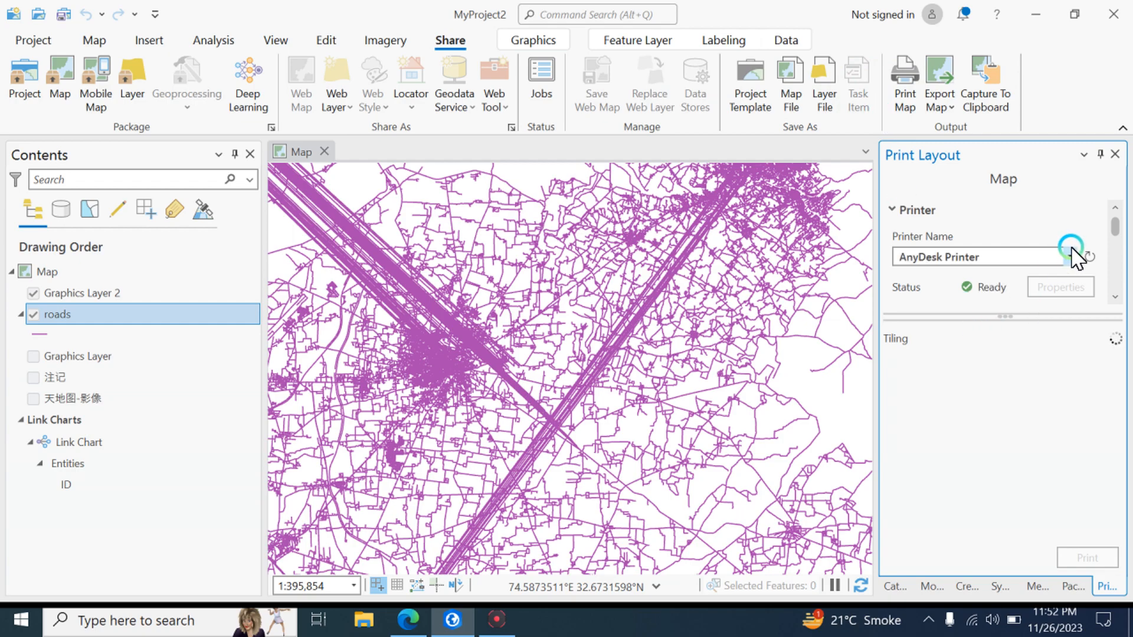
left_click(1071, 254)
left_click(1071, 254)
left_click(1070, 254)
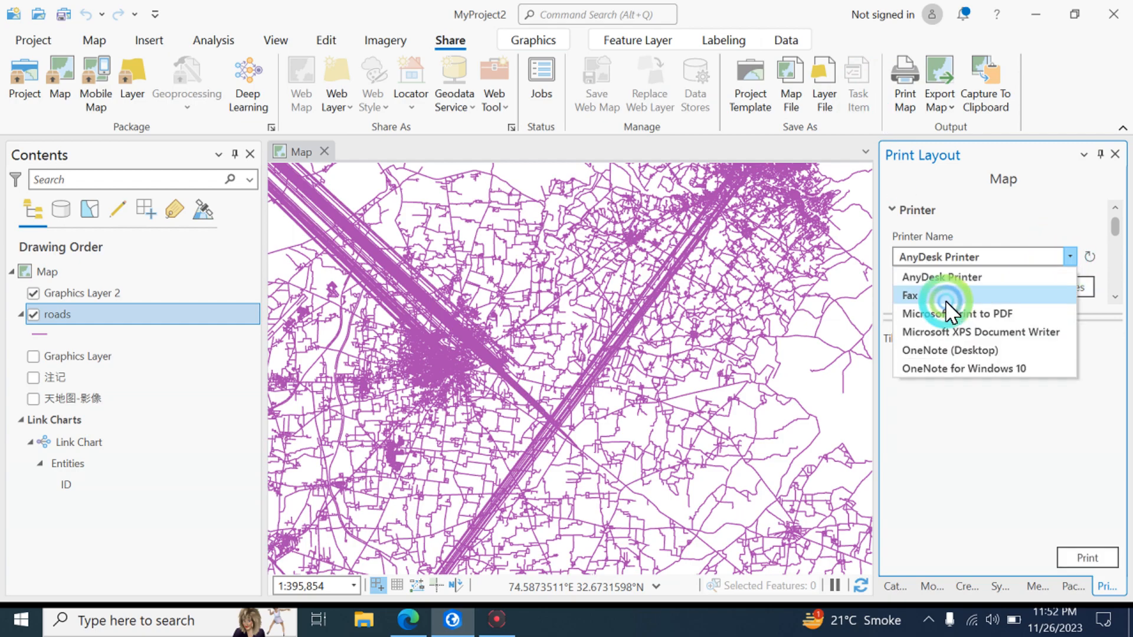
left_click(1073, 263)
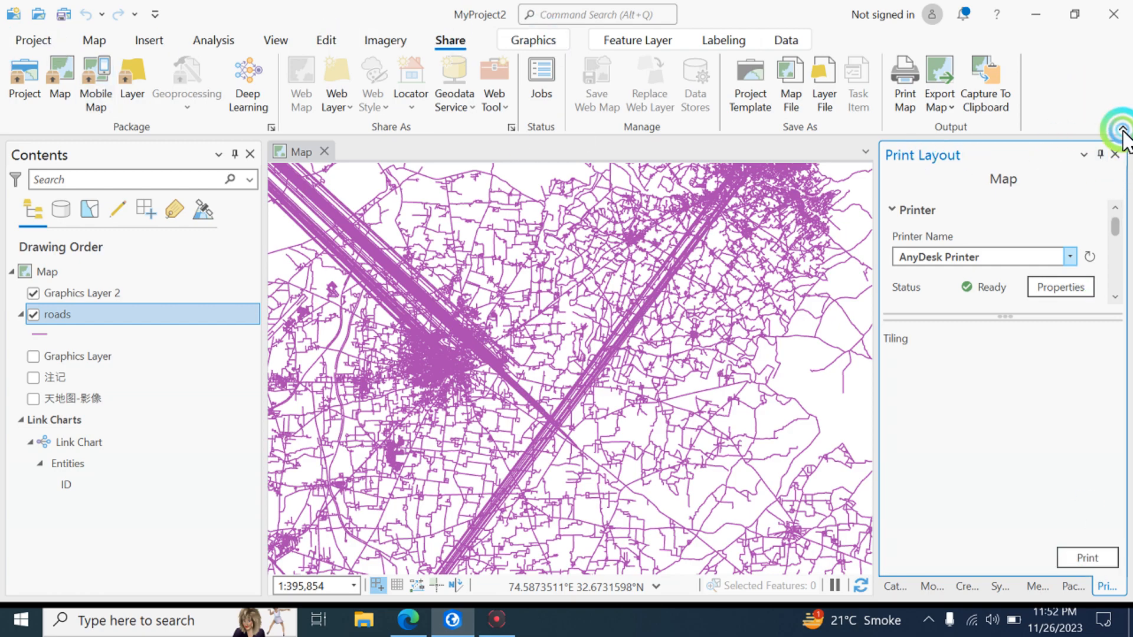
- Create a new landscape layout with the Letter 8.5" x 11" page size
left_click(167, 43)
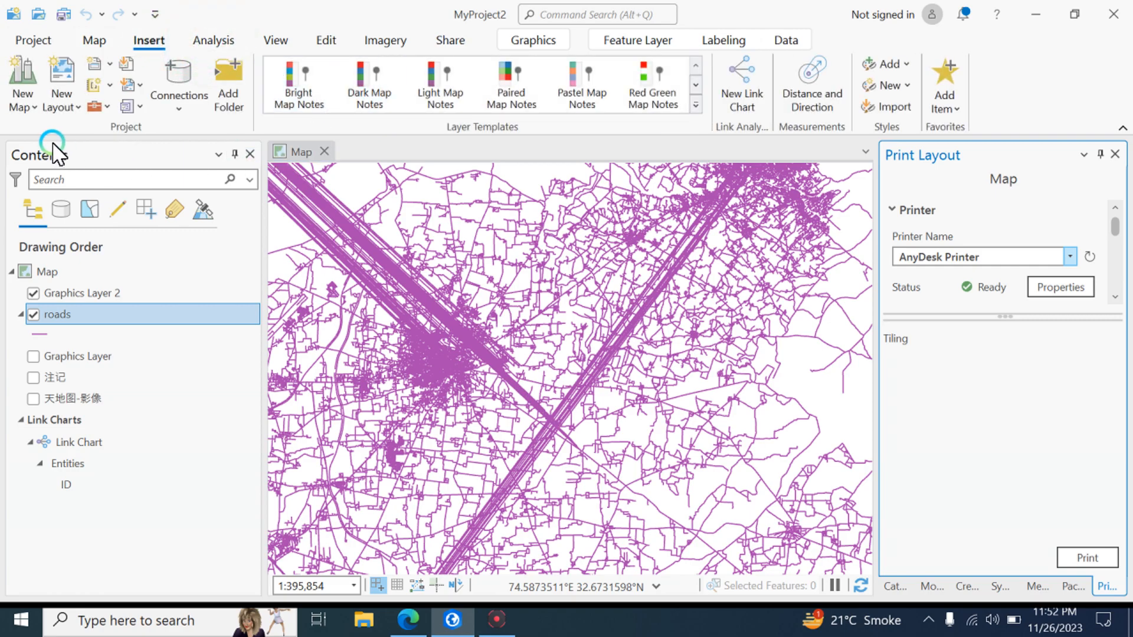
left_click(62, 95)
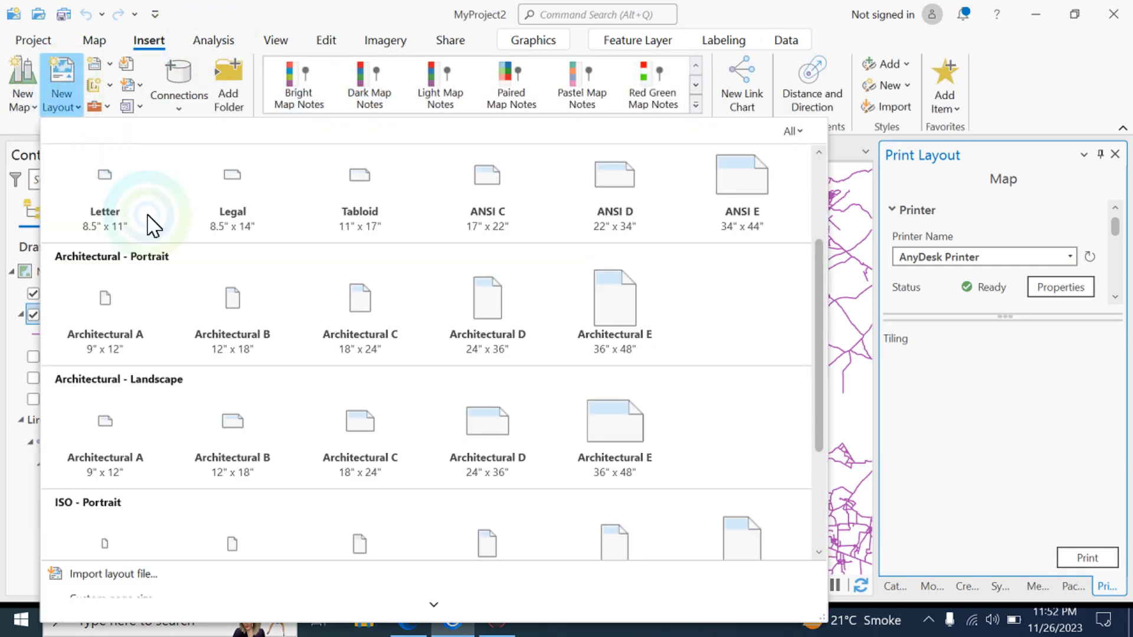
left_click(97, 177)
left_click(381, 152)
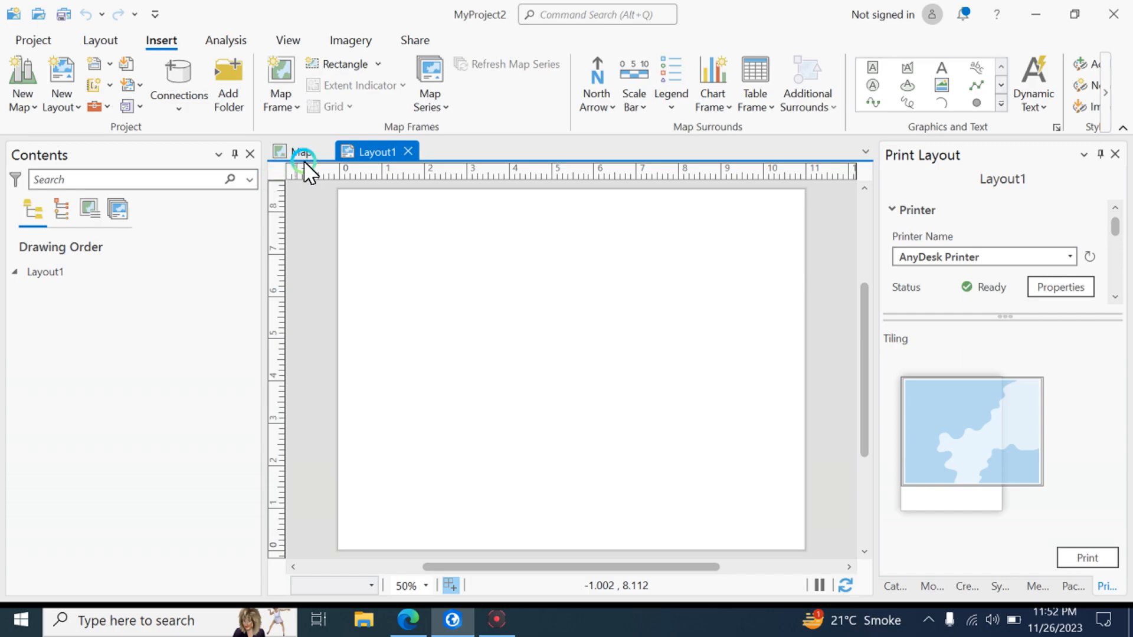
- View the map with its roads layer again and return to the blank layout
left_click(300, 151)
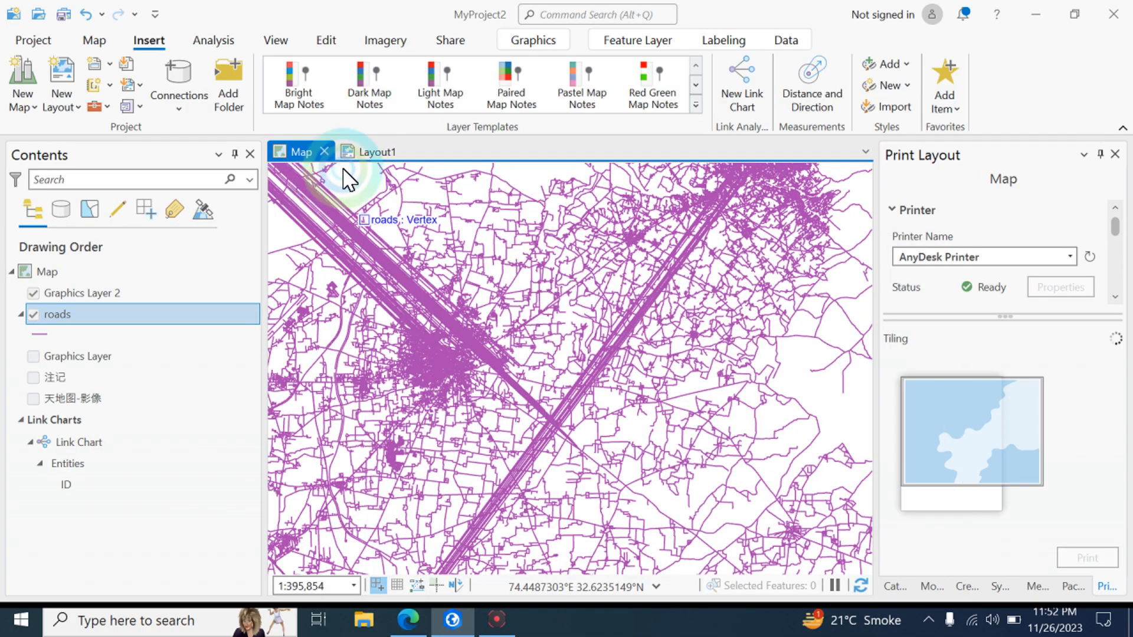
right_click(59, 314)
left_click(105, 16)
left_click(377, 153)
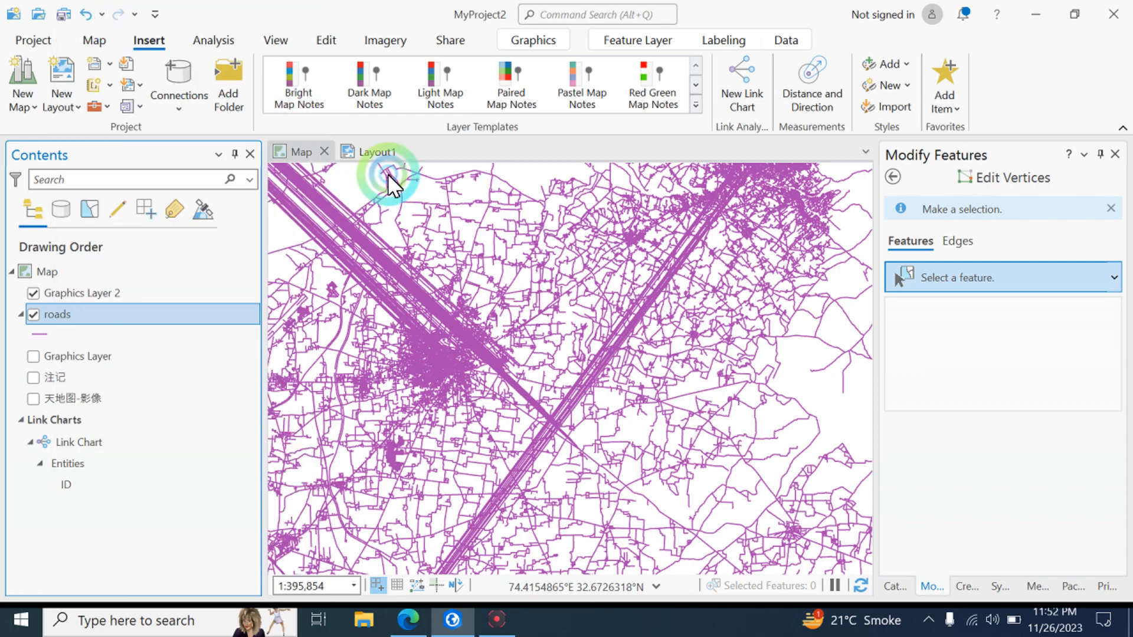
left_click(554, 345)
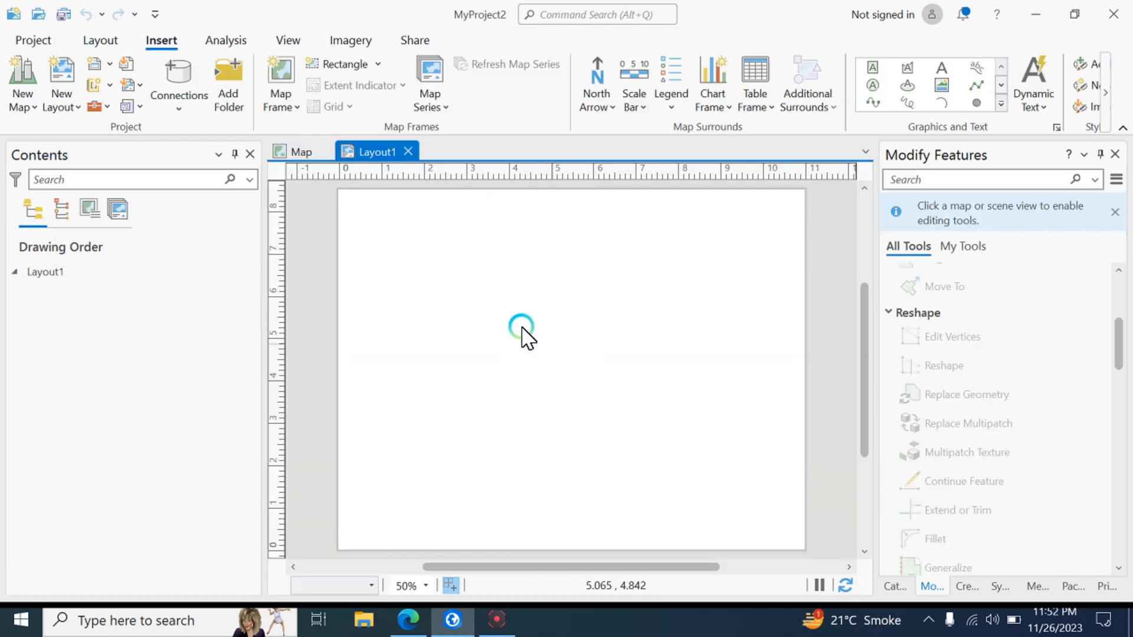
left_click(16, 272)
left_click_drag(571, 258, 591, 346)
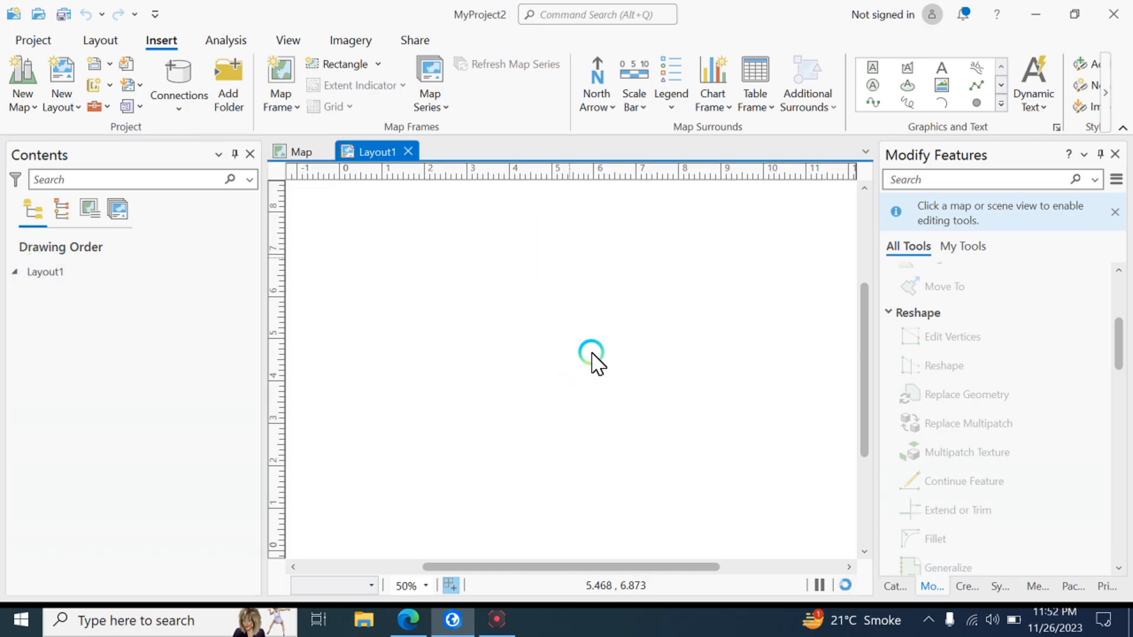
scroll(591, 347, "down", 15)
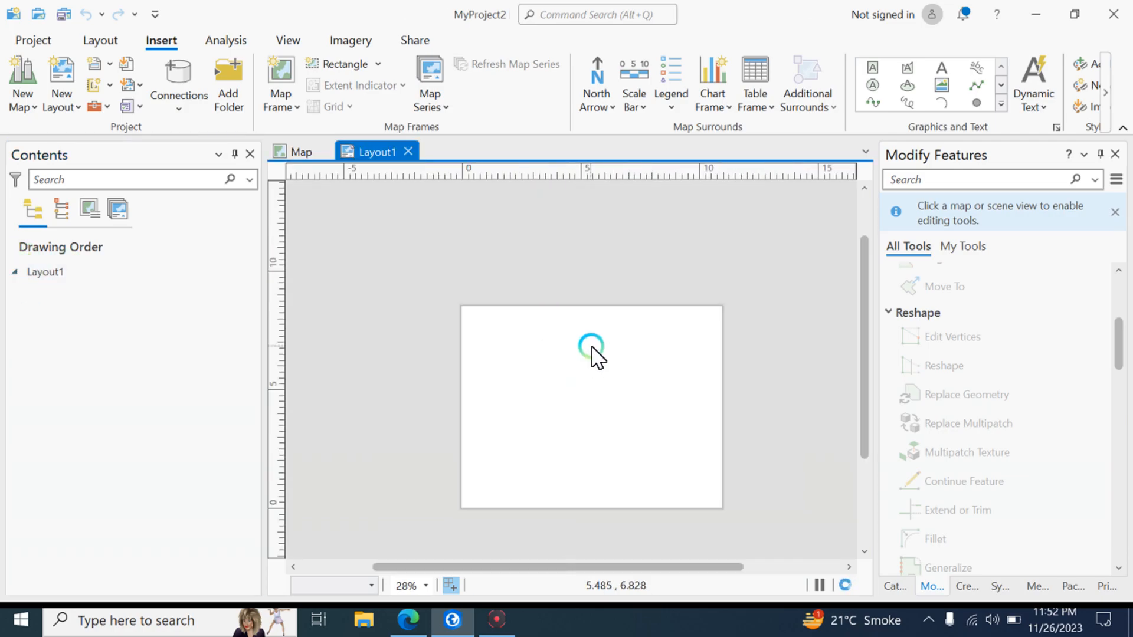
scroll(637, 379, "up", 4)
scroll(655, 389, "down", 2)
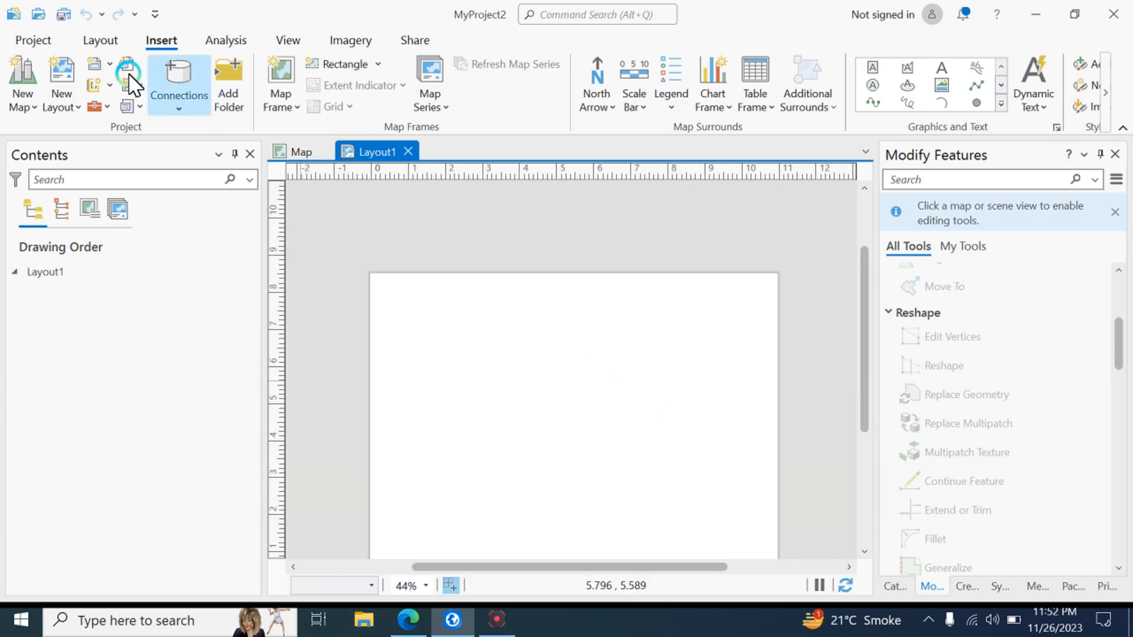
left_click_drag(587, 395, 573, 334)
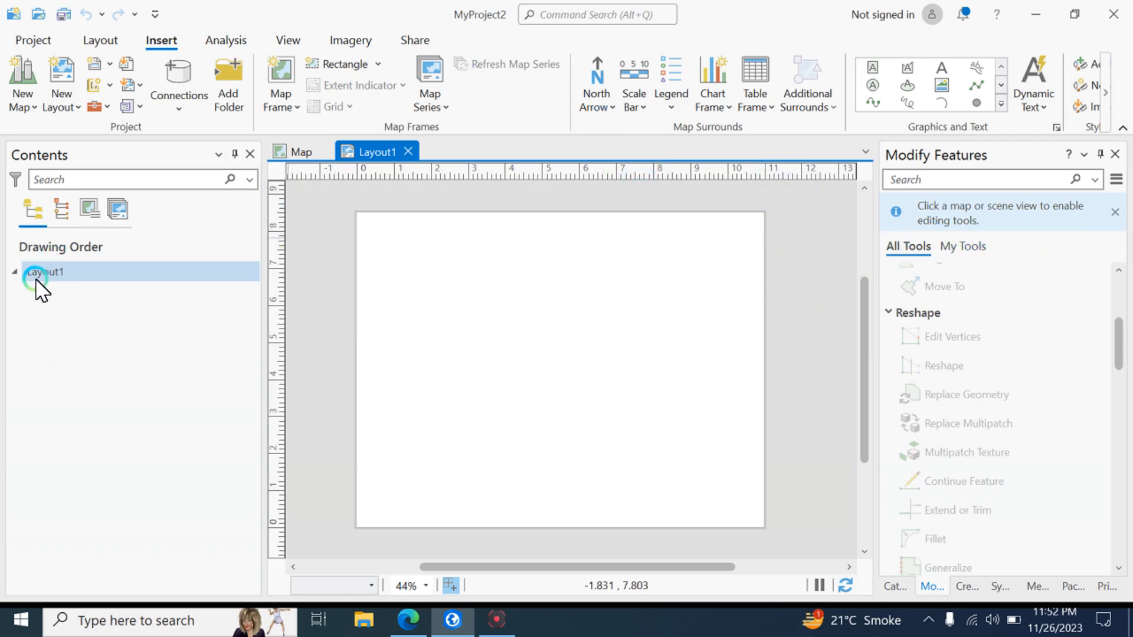
left_click(18, 271)
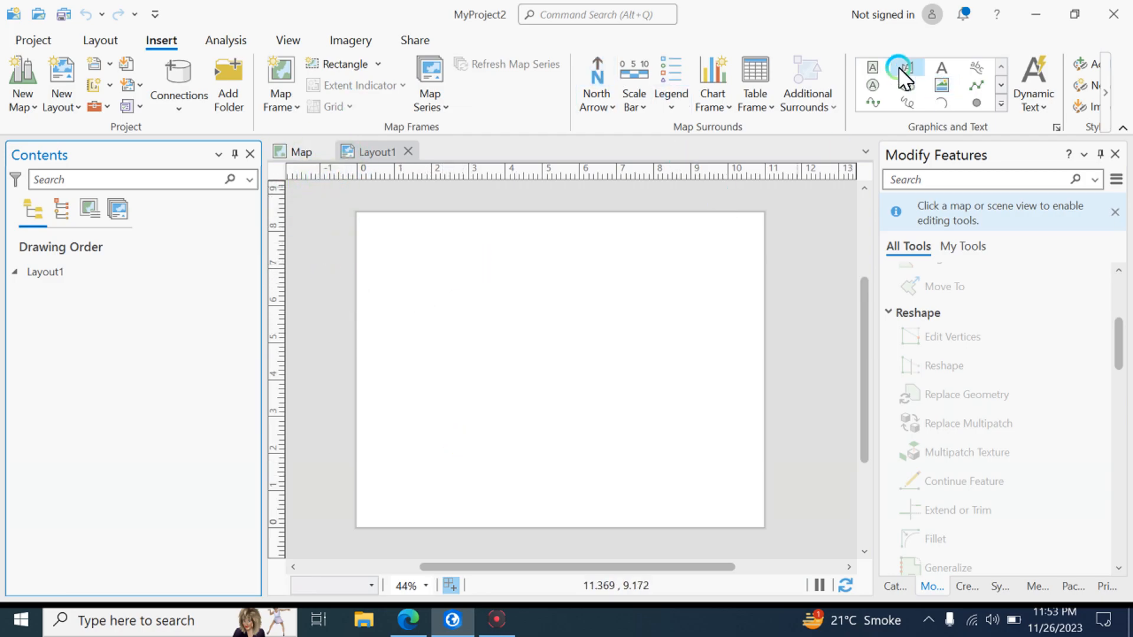
left_click(941, 83)
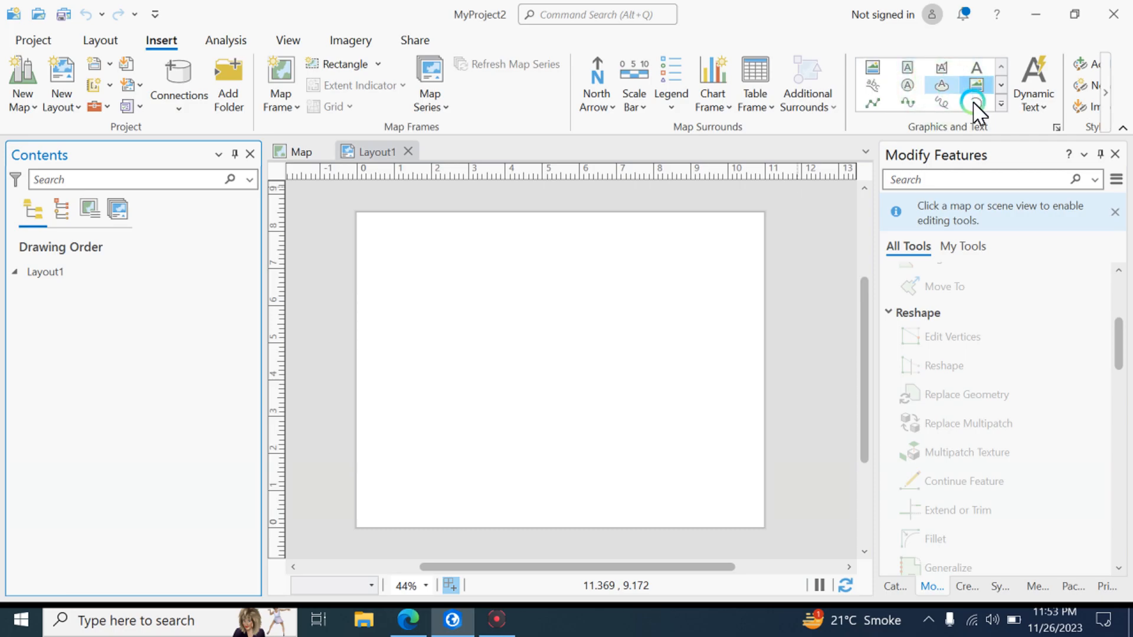
left_click(562, 288)
left_click(796, 384)
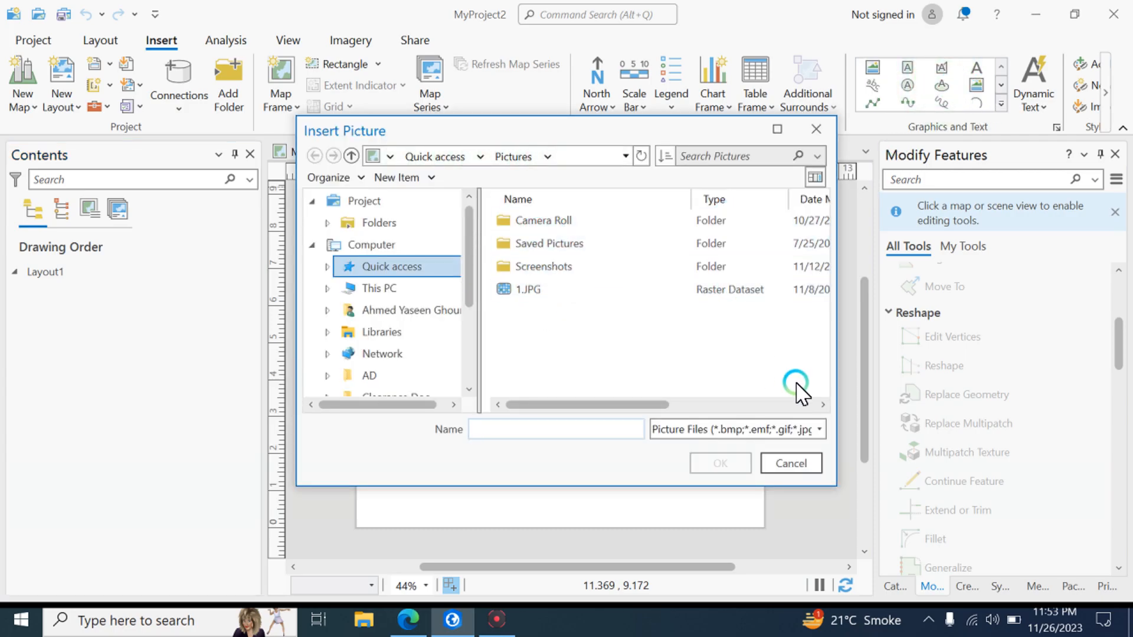
left_click(781, 466)
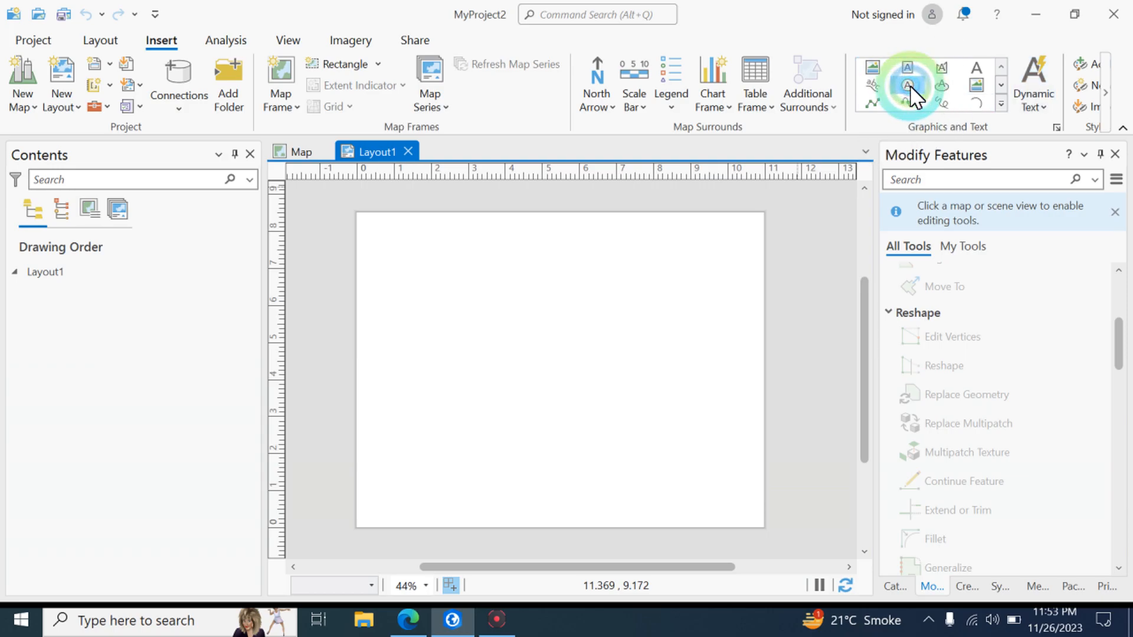
- Add a circle text element reading "svsdcsdvs" and enlarge it to about 6.3 in across around the page centre
left_click(486, 279)
left_click_drag(468, 245, 496, 243)
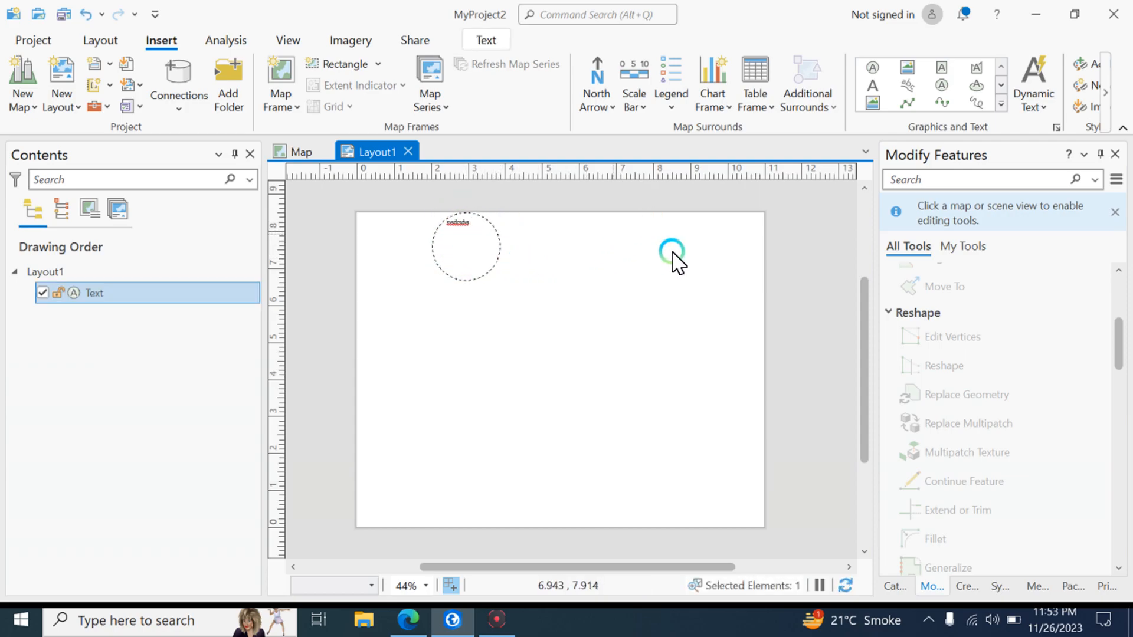
left_click(512, 282)
left_click_drag(468, 246, 652, 392)
left_click(486, 322)
left_click(534, 248)
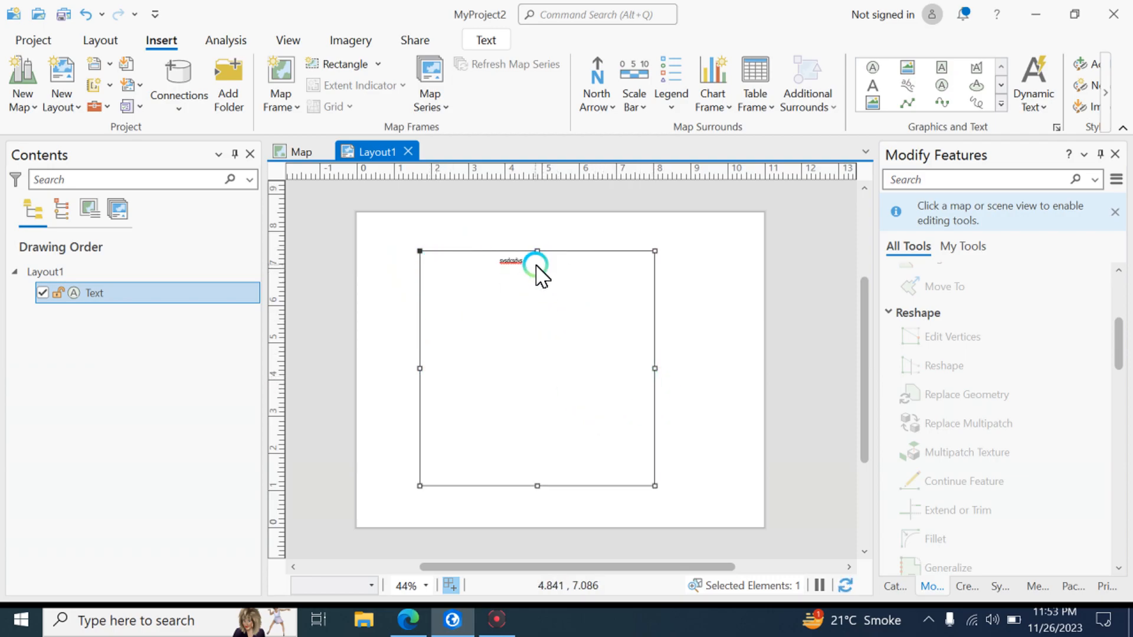
- Set the circle text's paragraph columns to 9
left_click(519, 261)
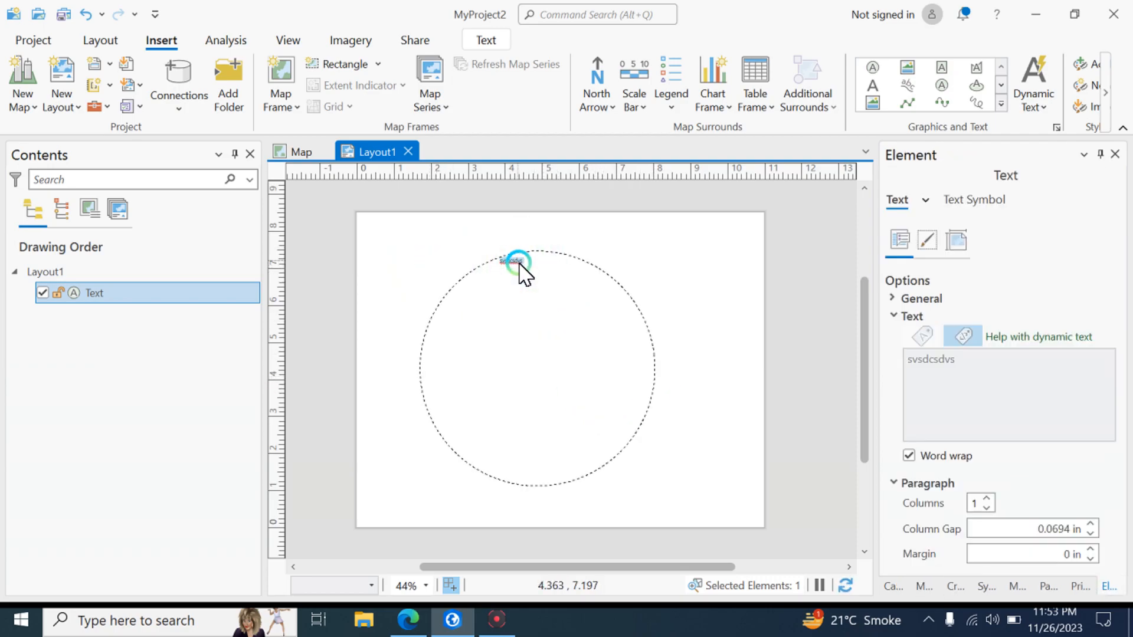
left_click(990, 498)
left_click(990, 498)
left_click(982, 497)
left_click(989, 496)
left_click(985, 496)
left_click(985, 497)
left_click(984, 497)
left_click(984, 496)
left_click(984, 497)
left_click(991, 508)
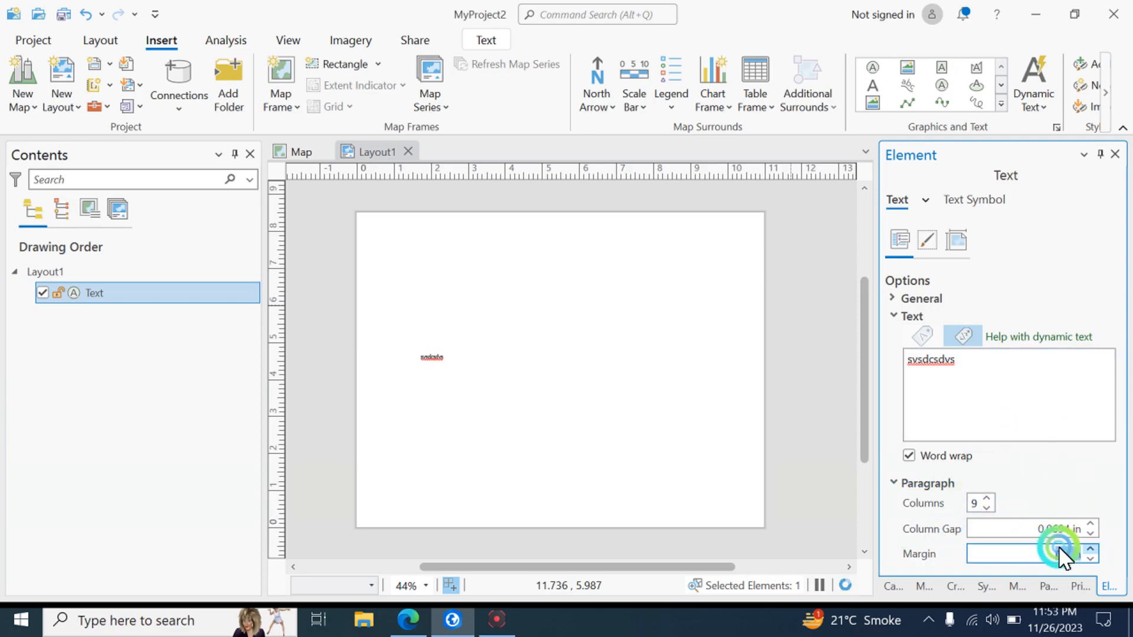
- Set the circle text's column gap and margin to 0.4 in each
left_click(1091, 525)
left_click(1090, 525)
left_click(1091, 525)
left_click(1090, 525)
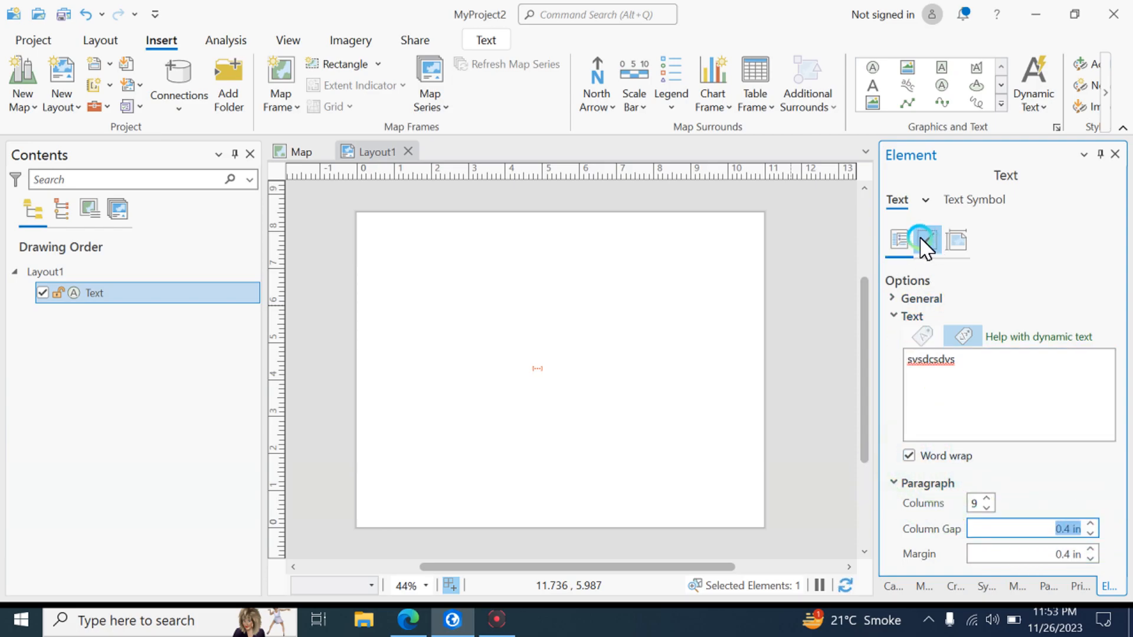
- Examine the text symbol's formatting options, including the font, size, colour and outline settings under Appearance
left_click(974, 204)
left_click(1102, 337)
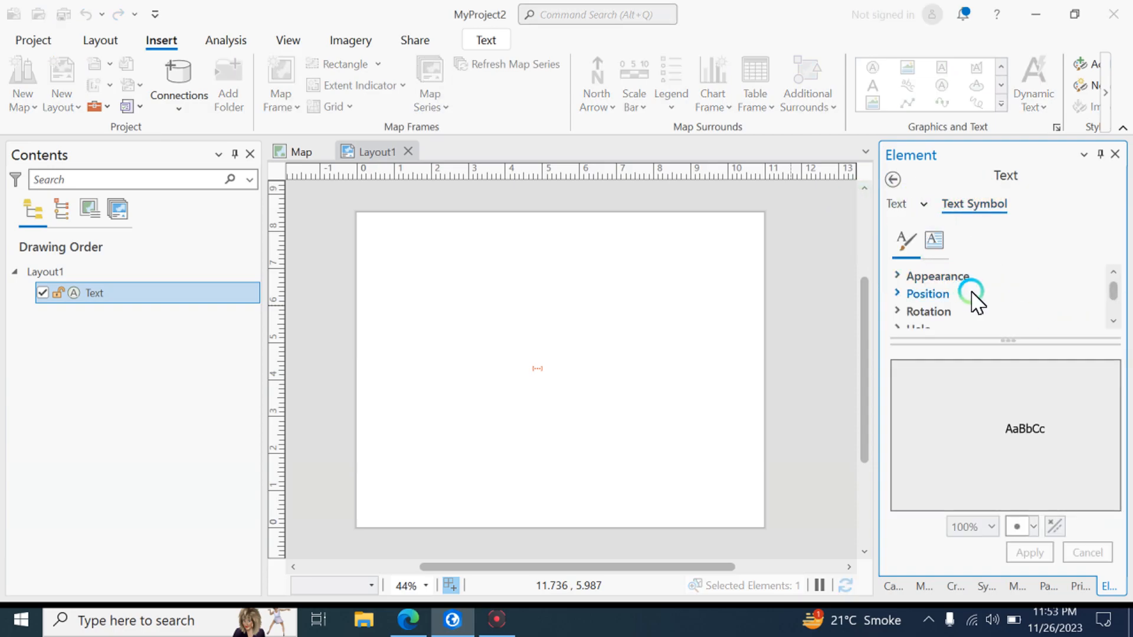
scroll(974, 299, "down", 2)
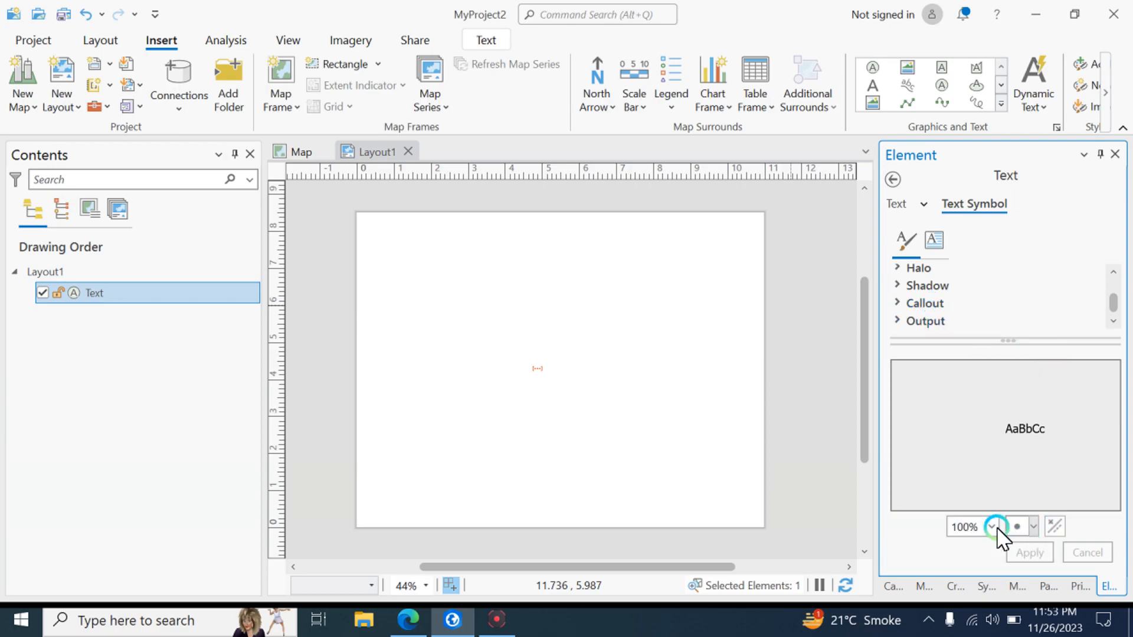
scroll(943, 289, "up", 2)
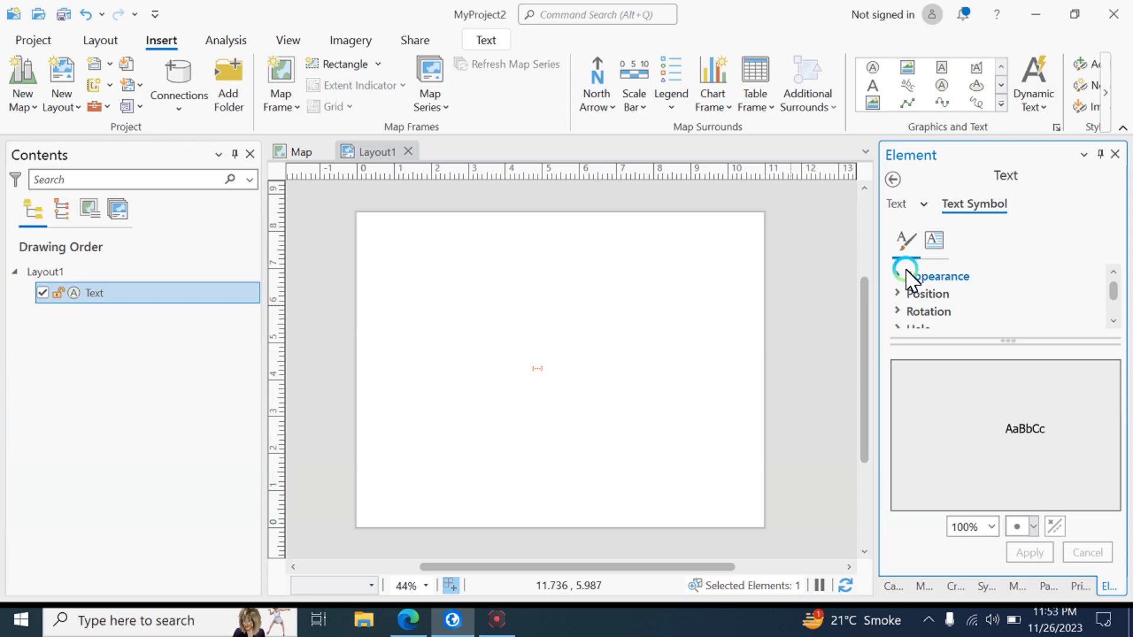
left_click(930, 276)
scroll(938, 283, "down", 5)
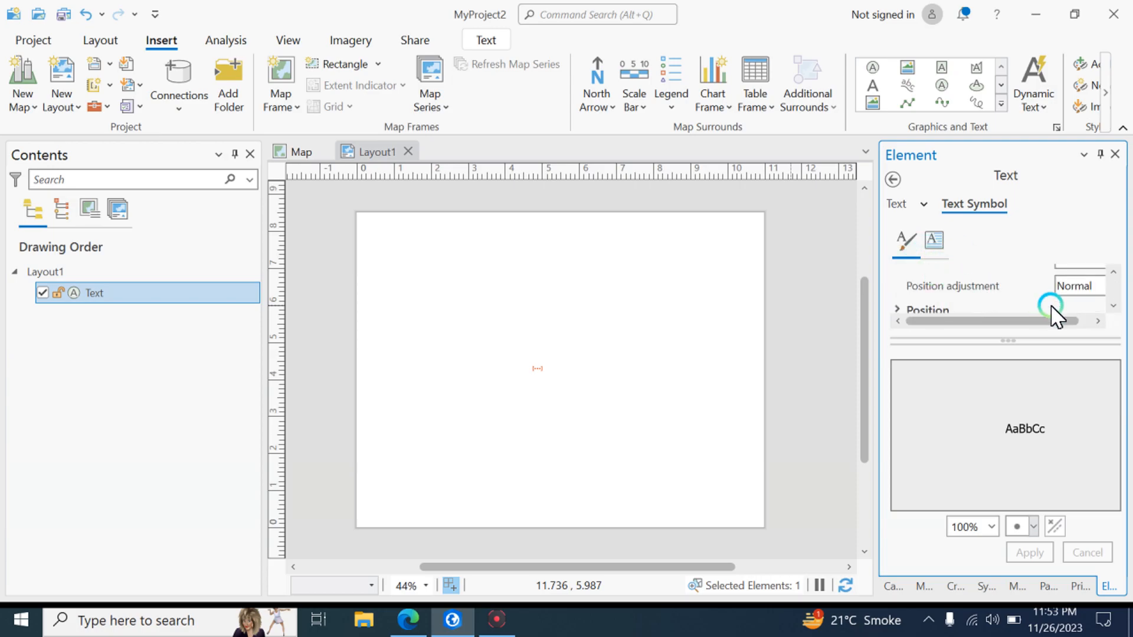
left_click_drag(1016, 348, 1021, 430)
scroll(1011, 332, "up", 5)
scroll(1084, 333, "down", 1)
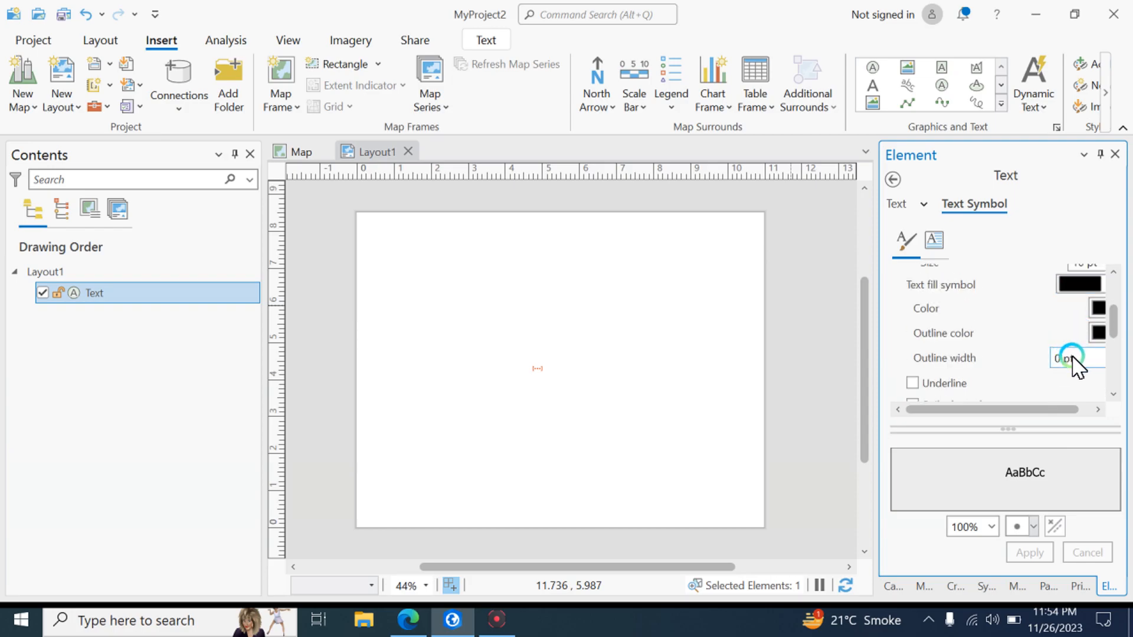
scroll(1027, 329, "up", 2)
scroll(1019, 321, "down", 6)
scroll(1018, 320, "up", 6)
left_click(1024, 291)
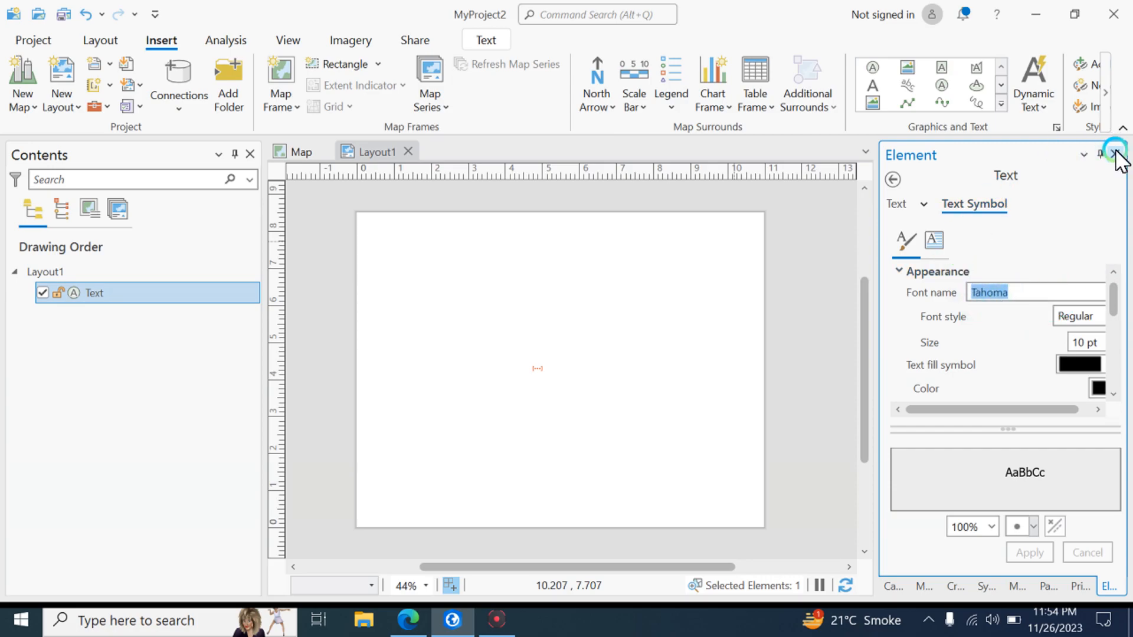
- Draw an open eight-vertex line, about 2.6 in wide and 3.5 in tall, in the page's upper-right area
left_click(1003, 106)
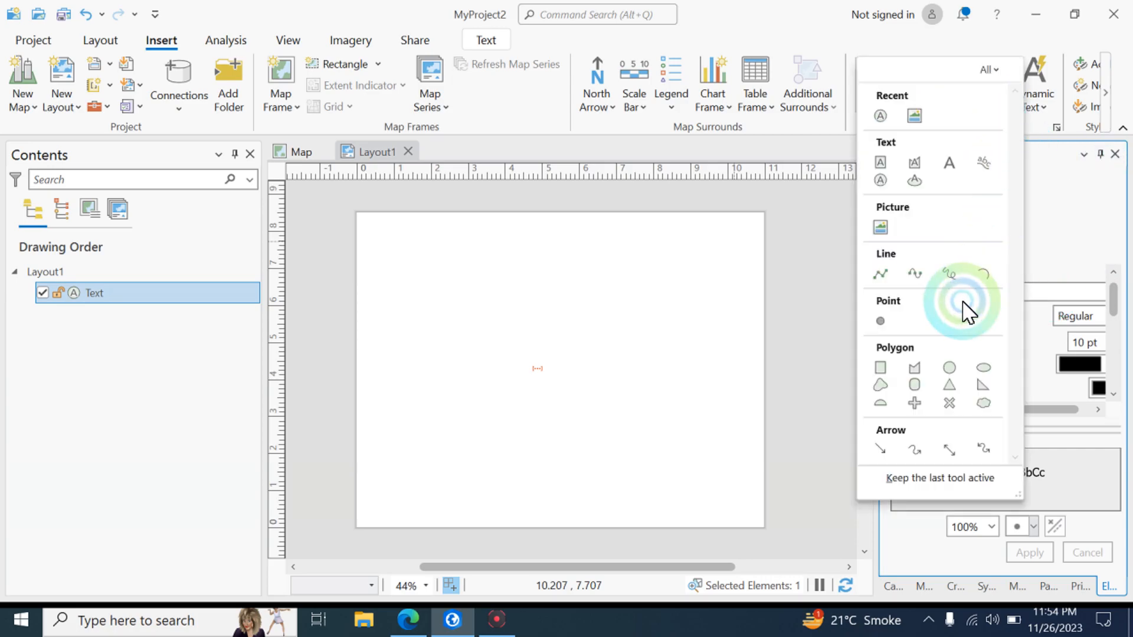
left_click(883, 272)
left_click(693, 290)
left_click(707, 352)
left_click(655, 369)
left_click(630, 321)
left_click(677, 272)
left_click(676, 239)
left_click(705, 259)
double_click(724, 284)
left_click(1073, 223)
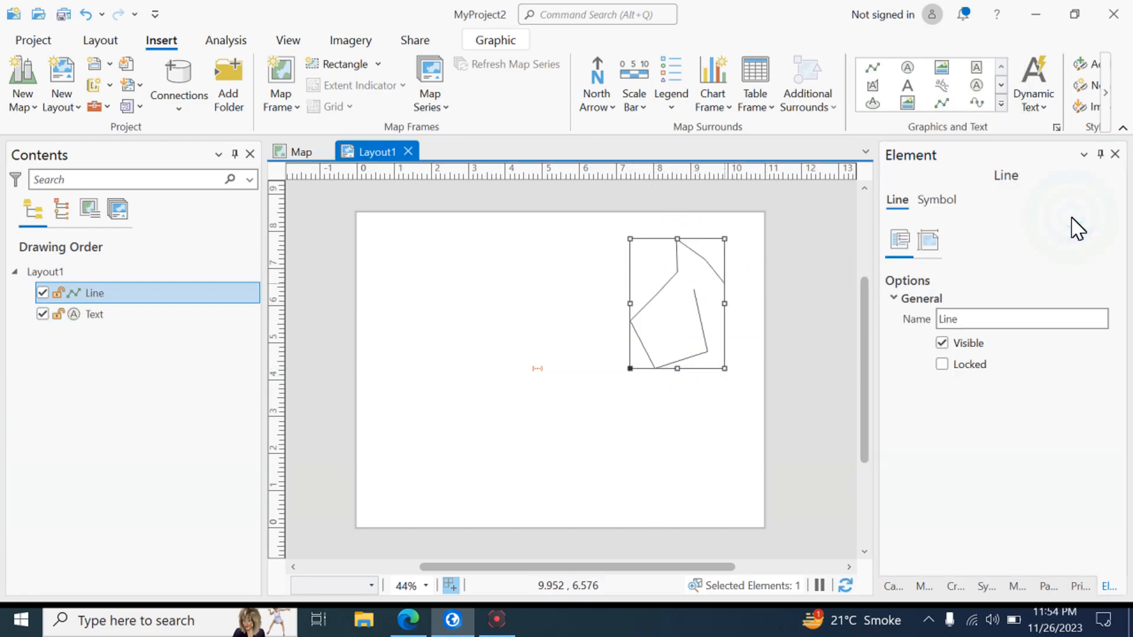
- Draw a wavy curve about 3.3 in wide and 1.3 in tall on the page below the line graphic
left_click(989, 108)
left_click(630, 439)
left_click(665, 412)
left_click(712, 440)
left_click(736, 427)
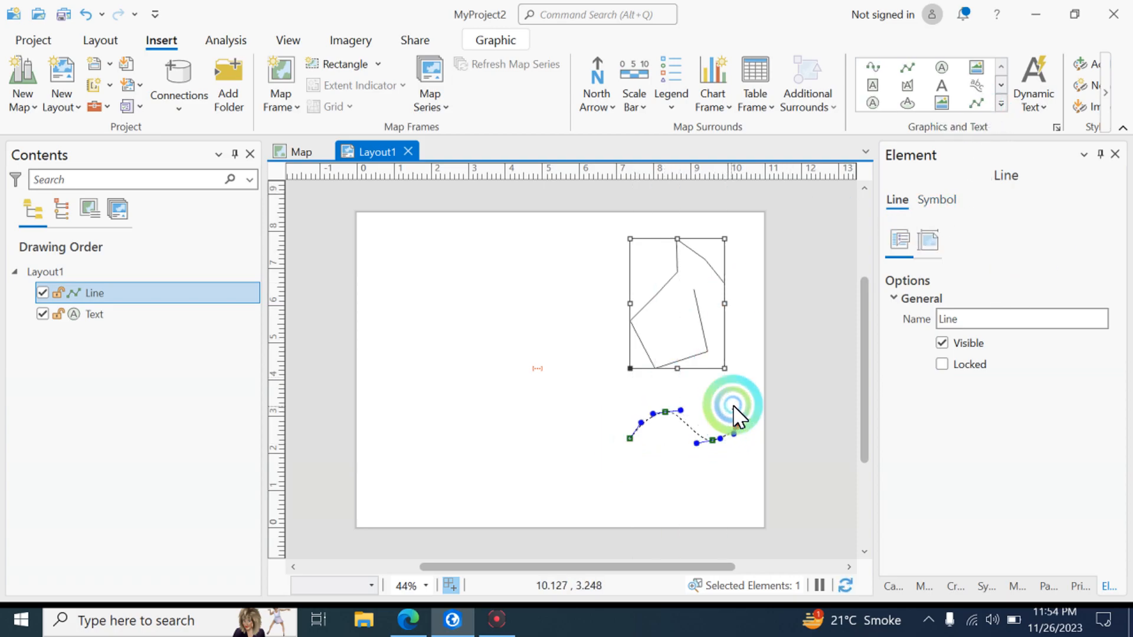
double_click(751, 394)
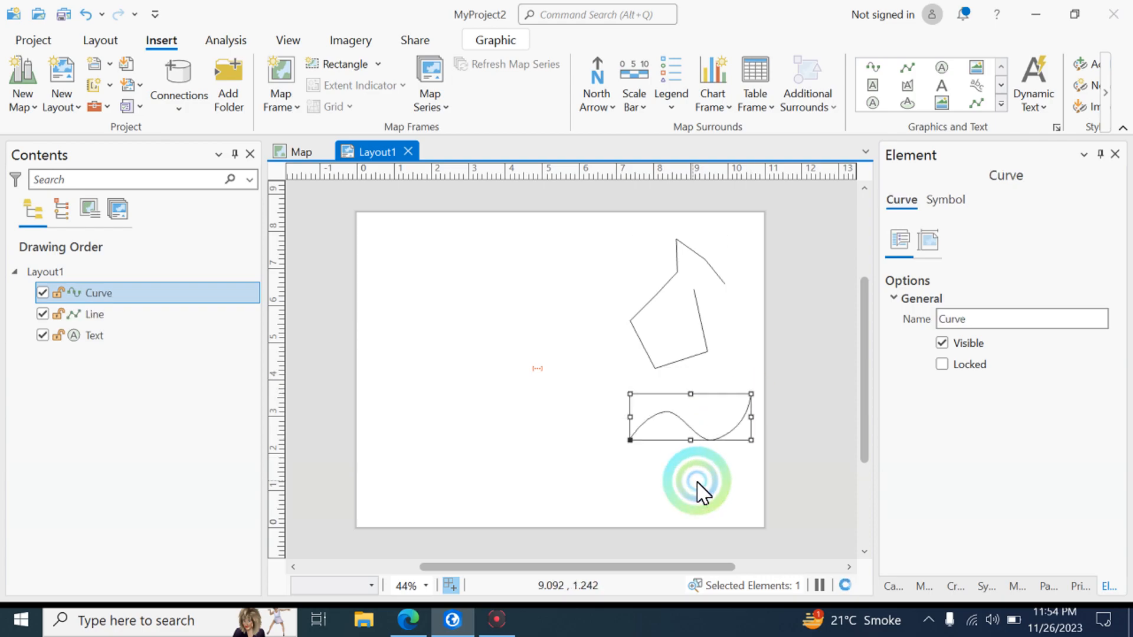
left_click(707, 461)
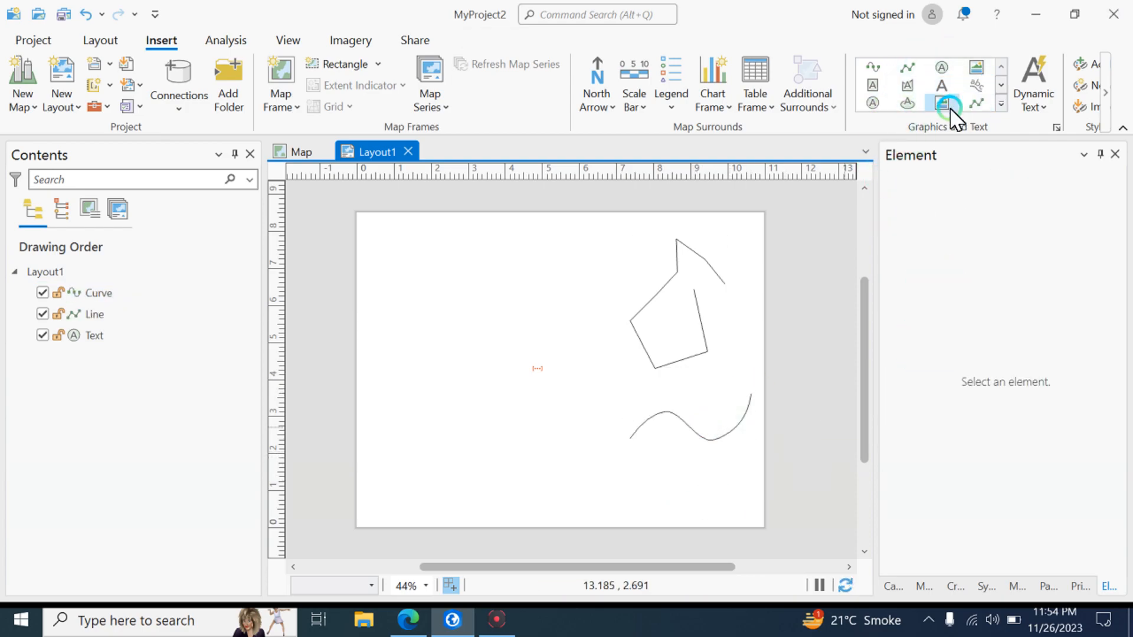
- Draw a freehand line about 5.6 in tall through the circle text area and select the text element
left_click(999, 105)
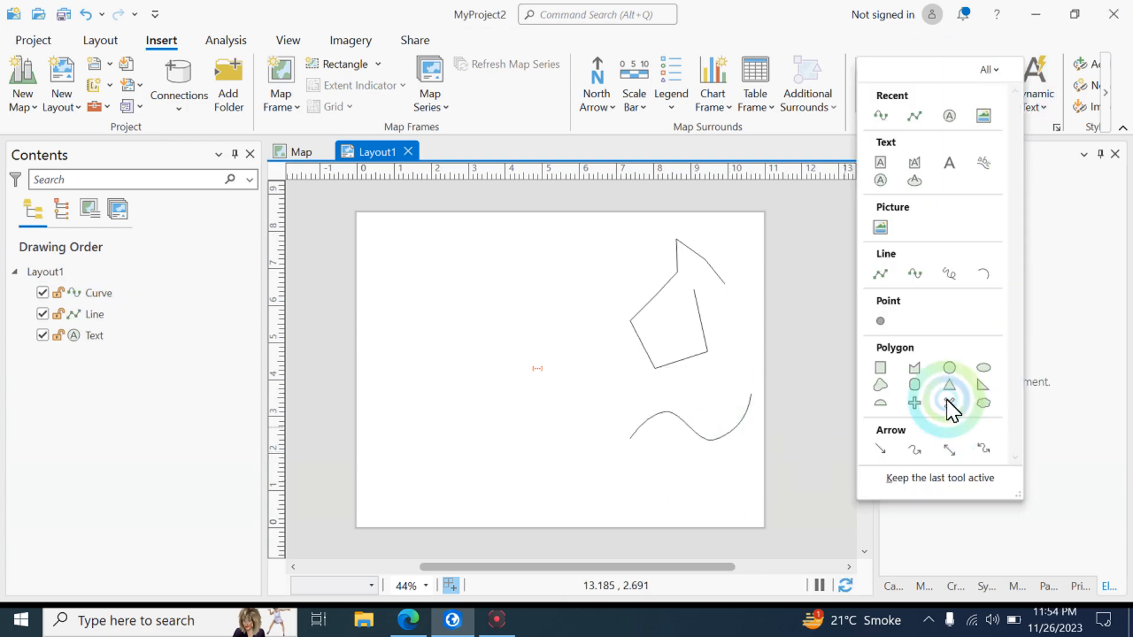
left_click(950, 272)
left_click_drag(402, 273, 593, 364)
left_click_drag(501, 270, 469, 380)
mouse_move(531, 286)
left_mouse_down()
mouse_move(664, 277)
mouse_move(542, 295)
mouse_move(630, 336)
mouse_move(677, 315)
mouse_move(758, 330)
left_mouse_up()
- Draw a two-segment line arrow about 5.9 in wide and 1.2 in tall across the freehand line, ending inside the text area
left_click(1002, 105)
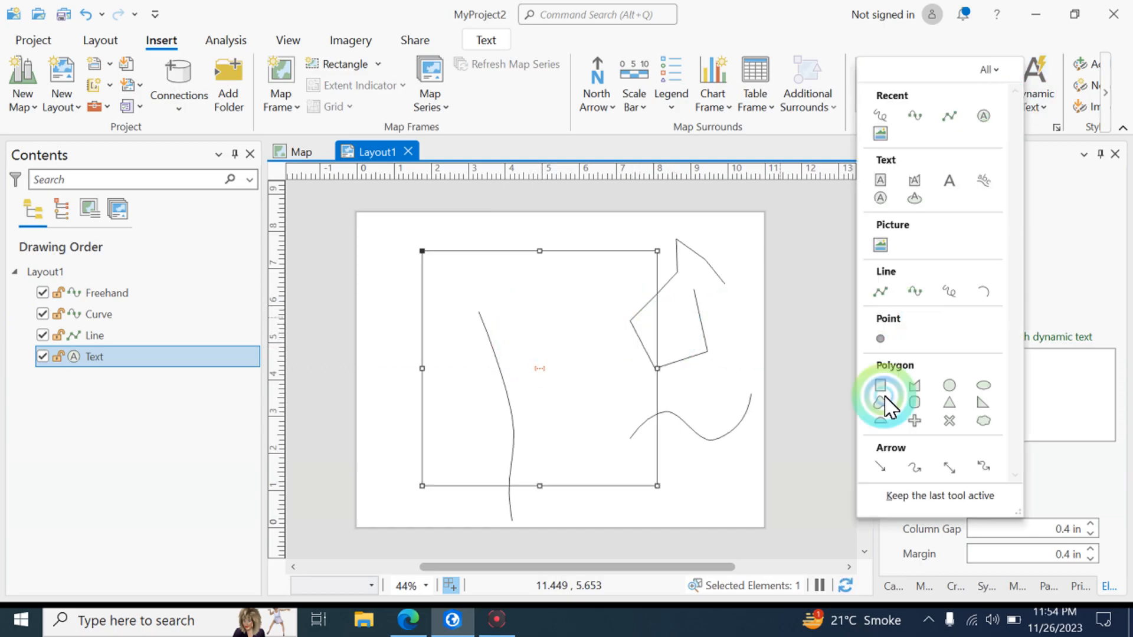
left_click(882, 468)
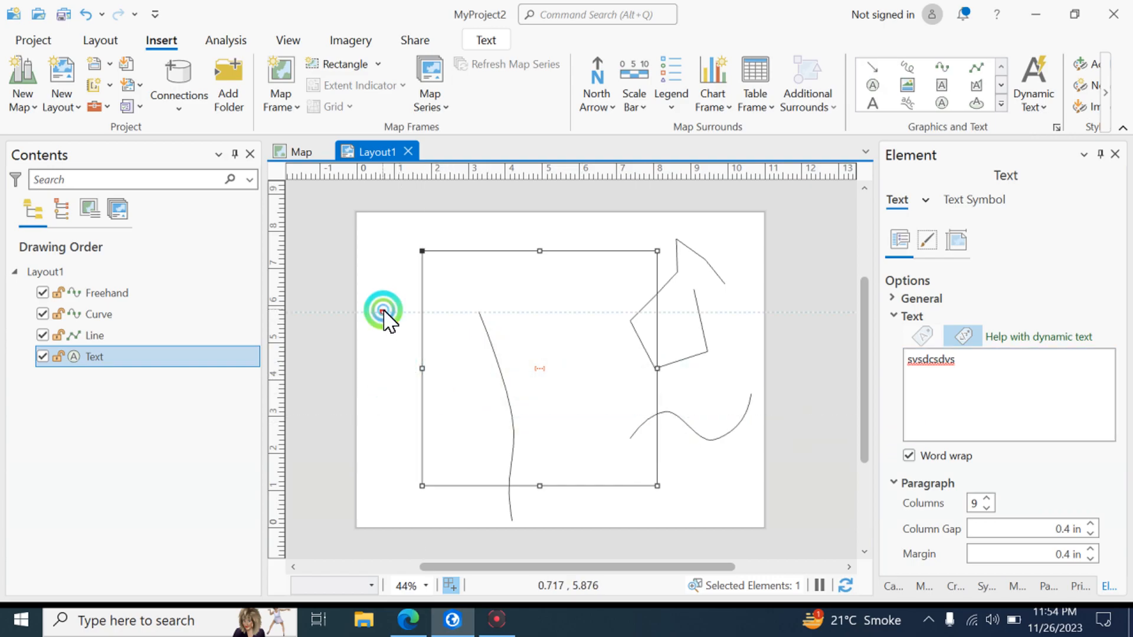
left_click(603, 318)
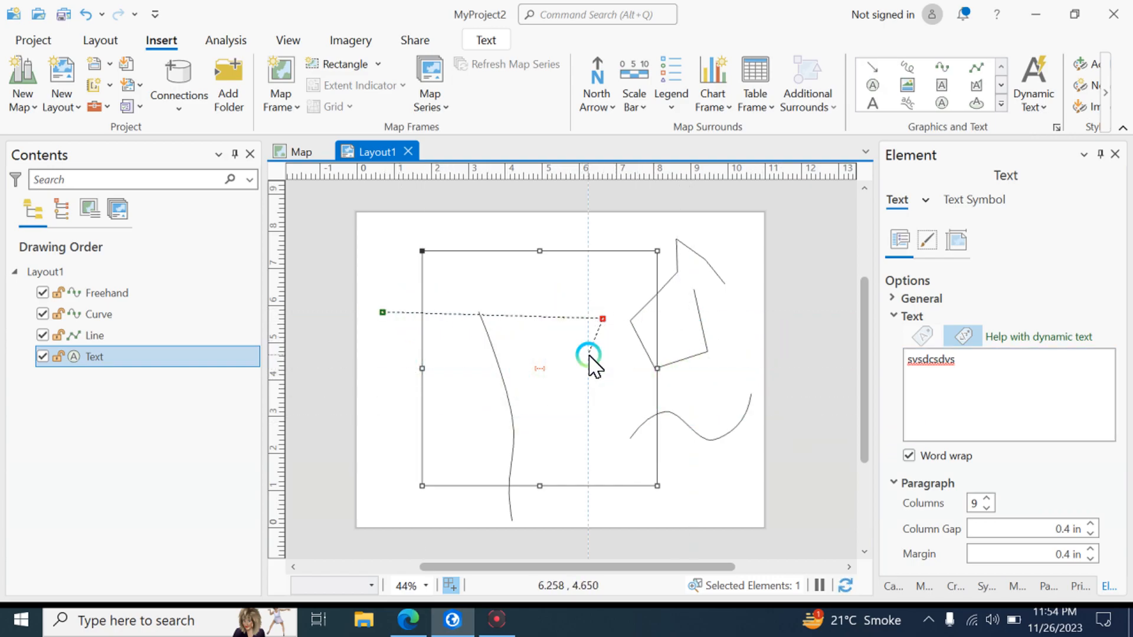
double_click(589, 353)
left_click(682, 334)
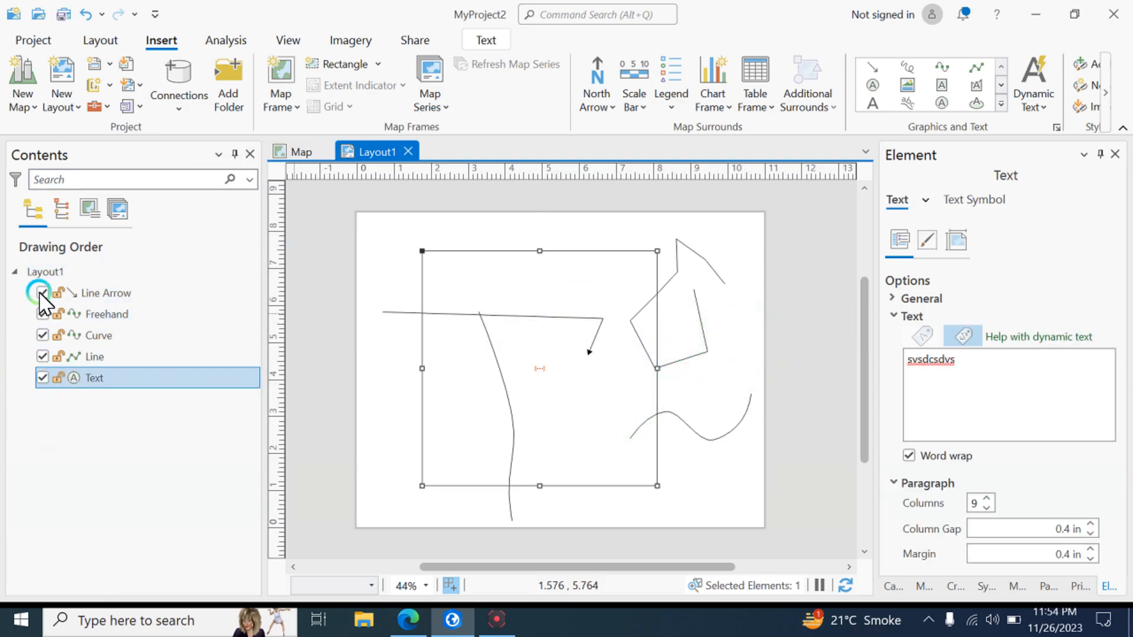
- Hide the Text, Line, Curve and Freehand elements of Layout1, leaving only the Line Arrow displayed
left_click(45, 272)
right_click(47, 273)
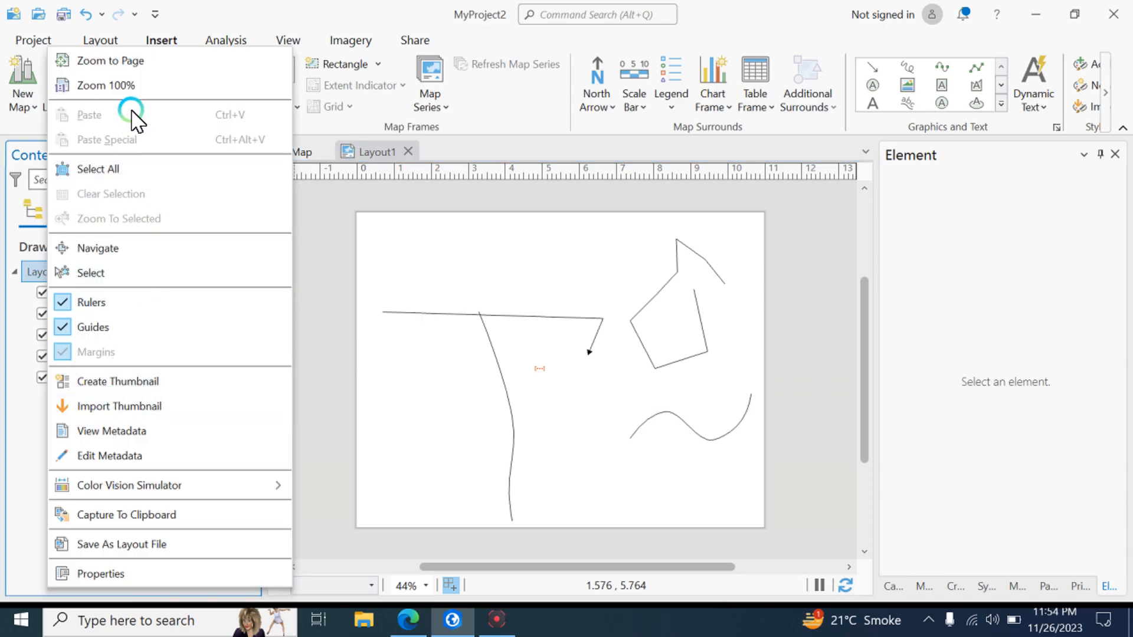
left_click(28, 447)
left_click(42, 377)
left_click(42, 356)
left_click(42, 336)
left_click(39, 313)
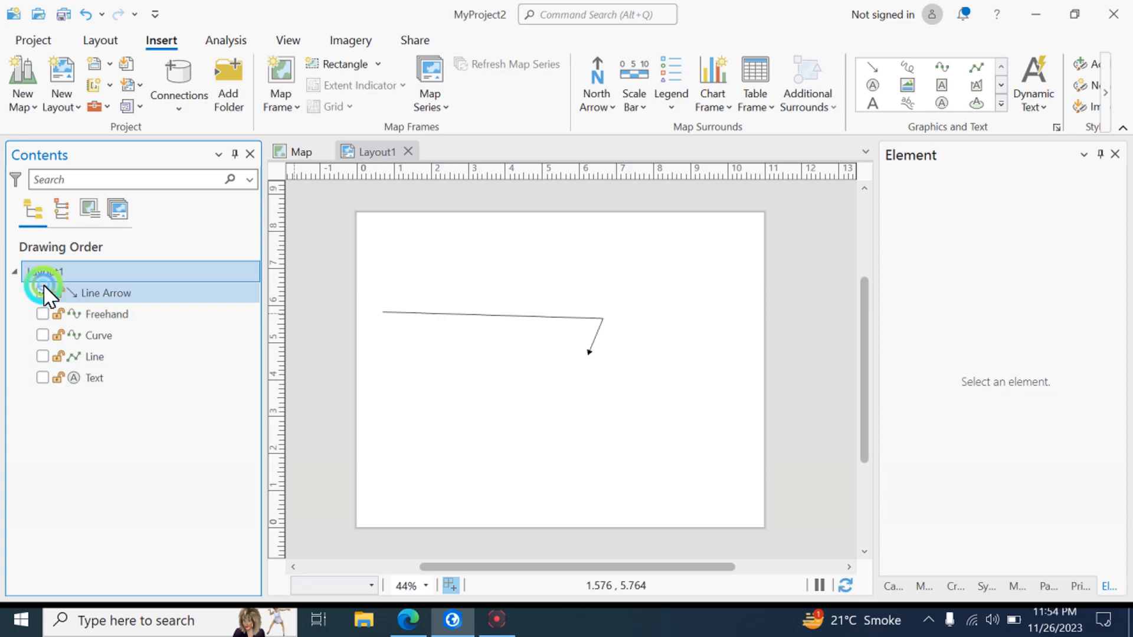
left_click(45, 292)
left_click(296, 418)
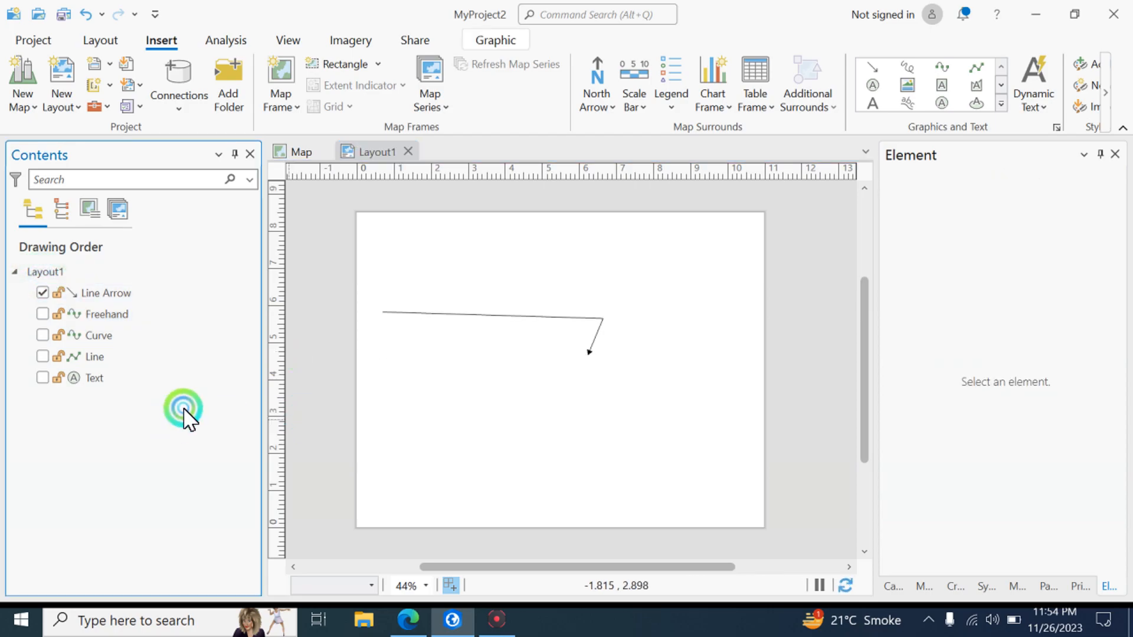